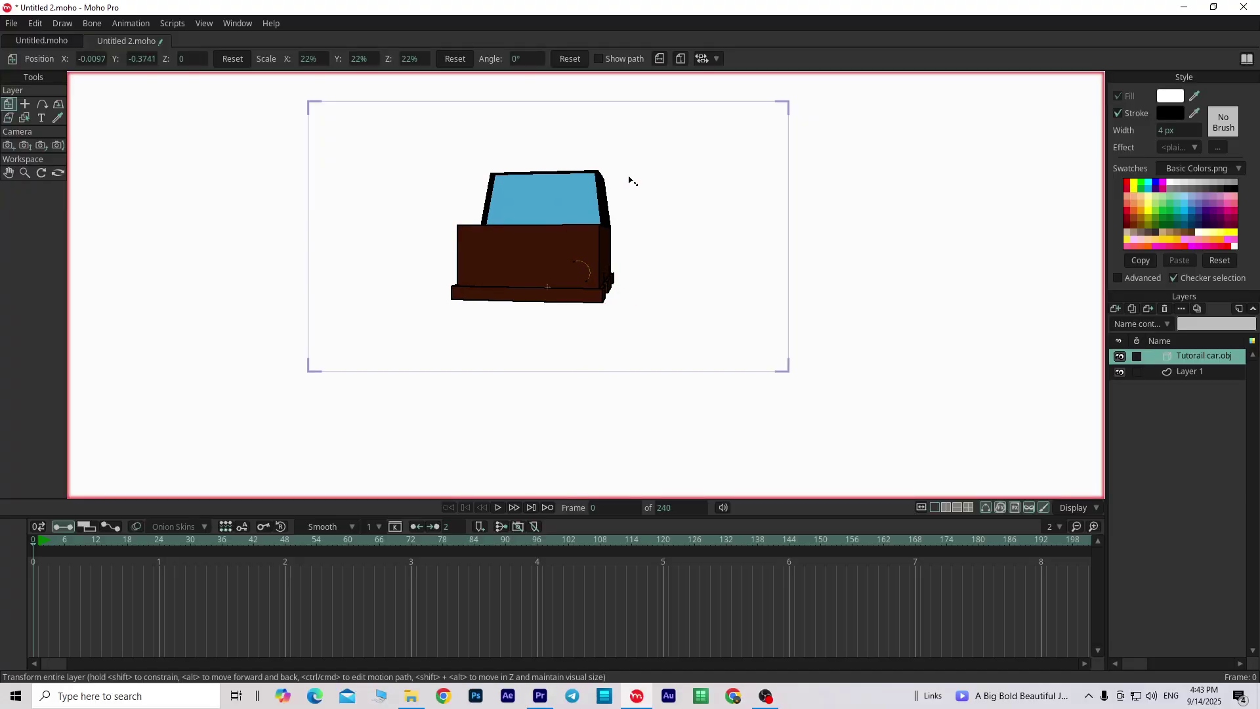
# Step: Enlarge the Tutorail car.obj layer to 31.6% scale and set its Y rotation to 86° for a side view
pyautogui.moveTo(653, 180); pyautogui.dragTo(687, 179)
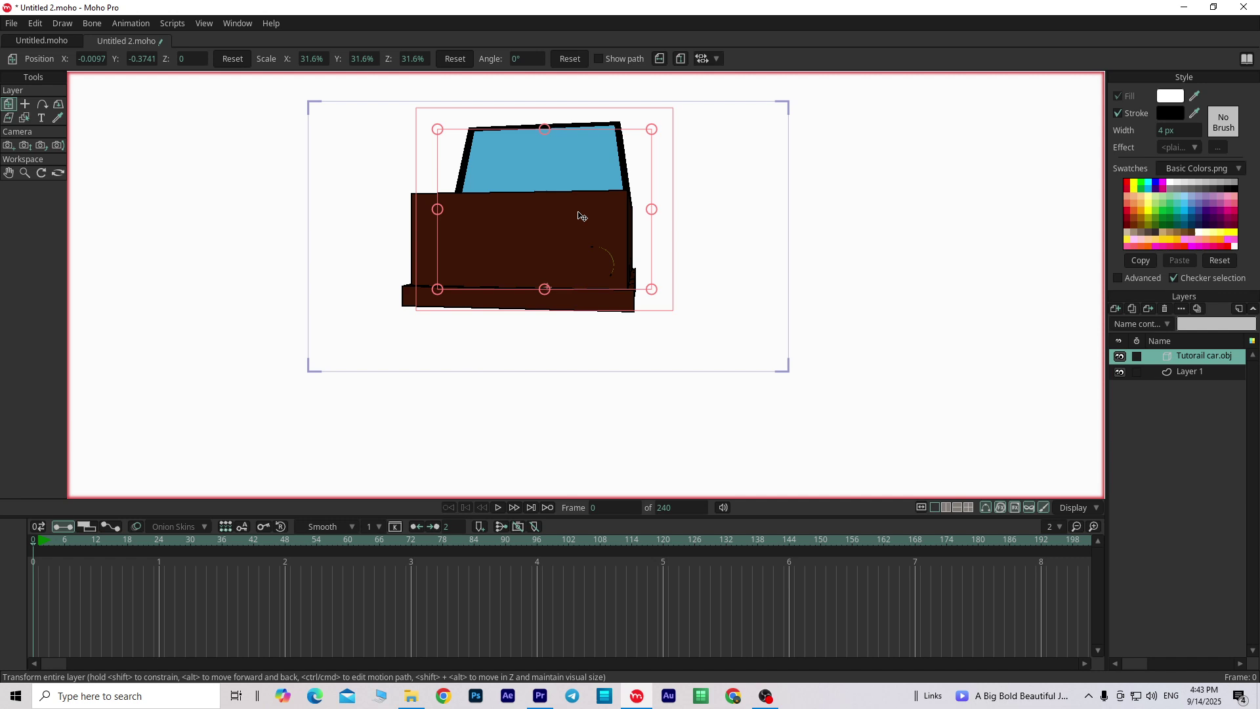
pyautogui.moveTo(581, 216); pyautogui.dragTo(584, 228)
pyautogui.click(59, 104)
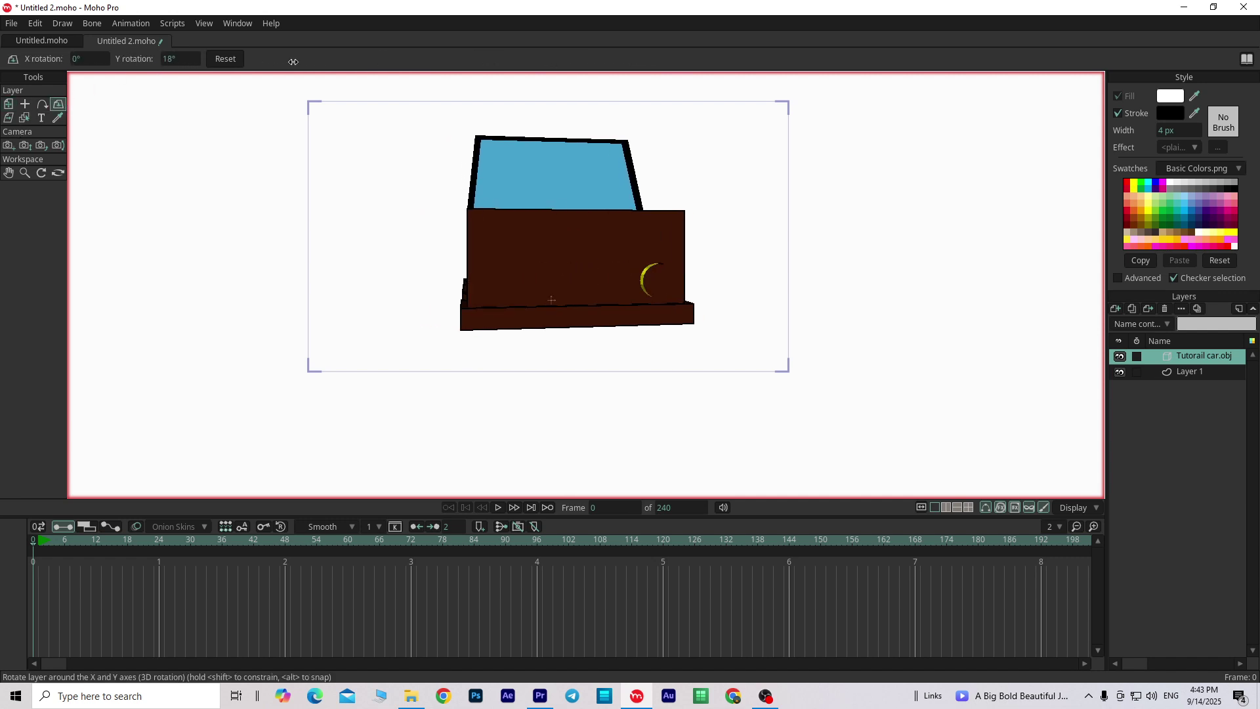
pyautogui.moveTo(293, 62); pyautogui.dragTo(672, 66)
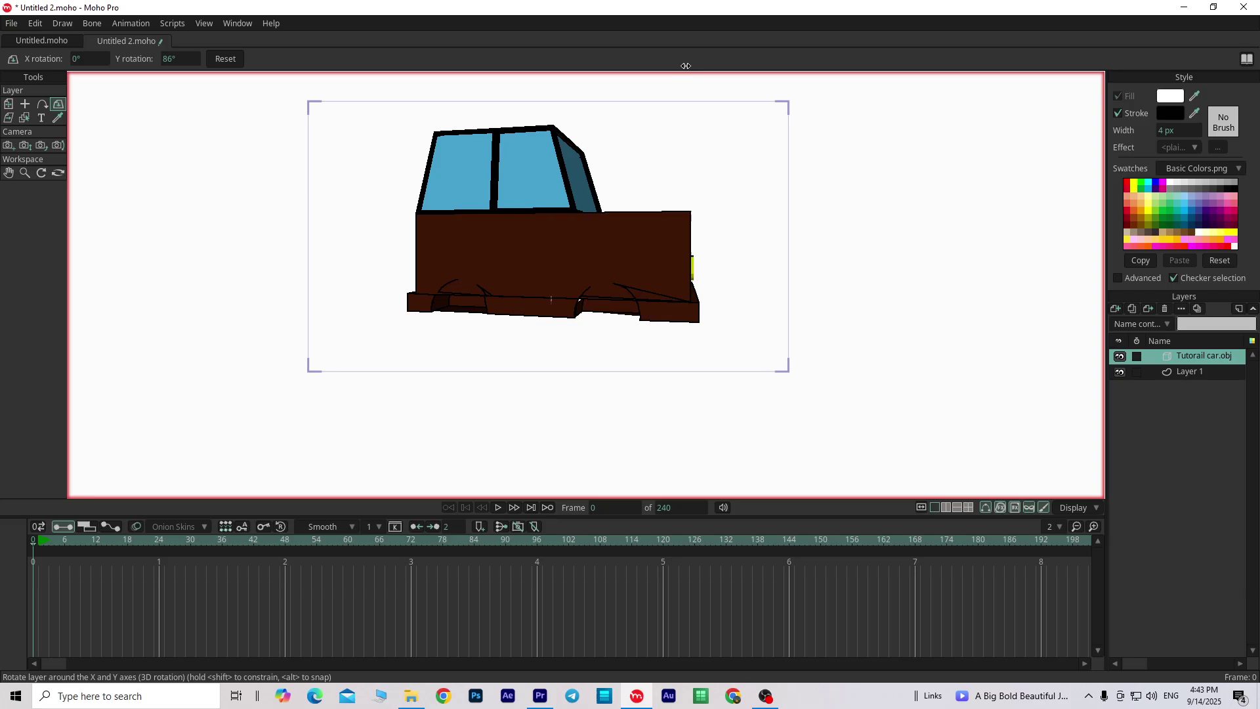
pyautogui.scroll(2, 668, 219)
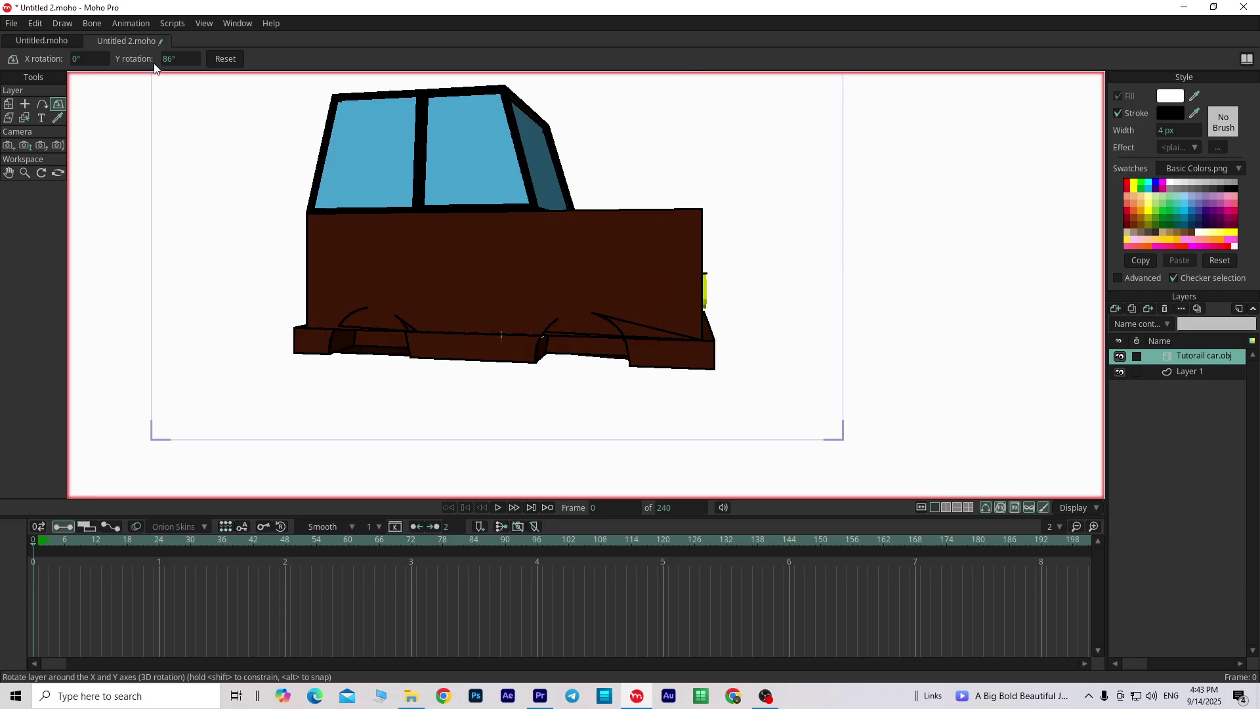
pyautogui.moveTo(90, 56); pyautogui.dragTo(95, 57)
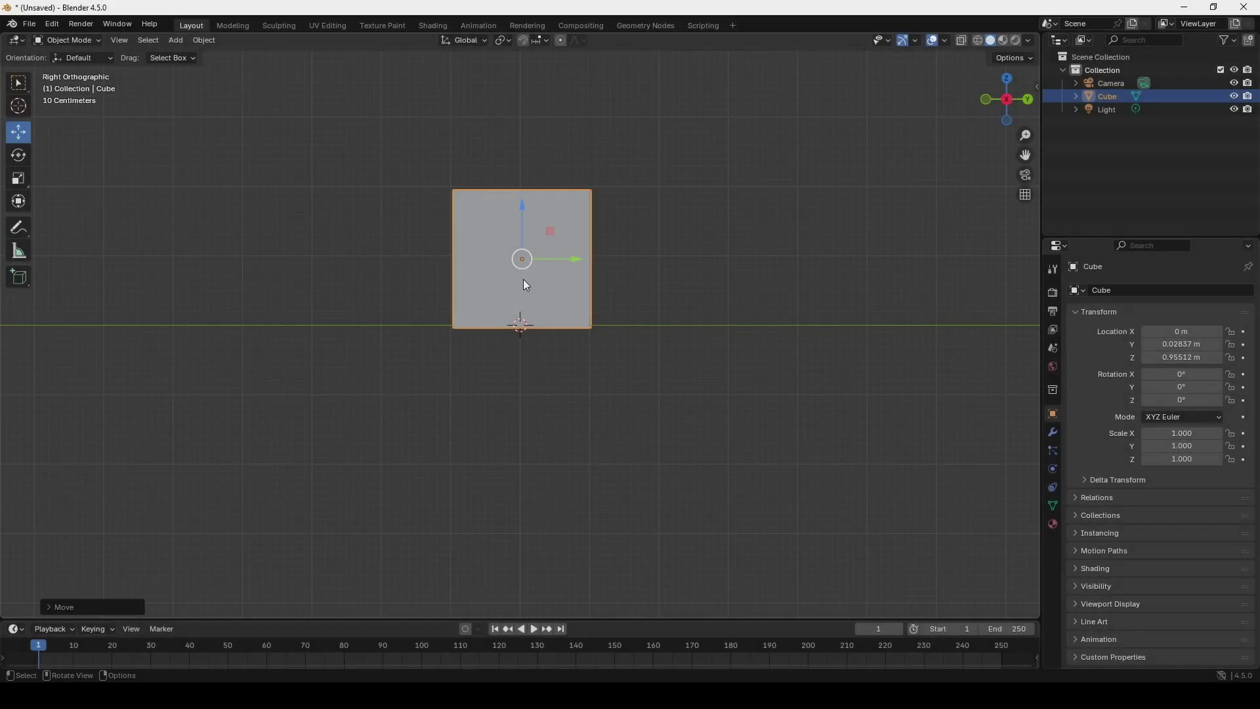
# Step: Switch to Blender and extrude the cube's top face upward to form a tall box
pyautogui.scroll(2, 608, 392)
pyautogui.press('Tab')
pyautogui.click(130, 40)
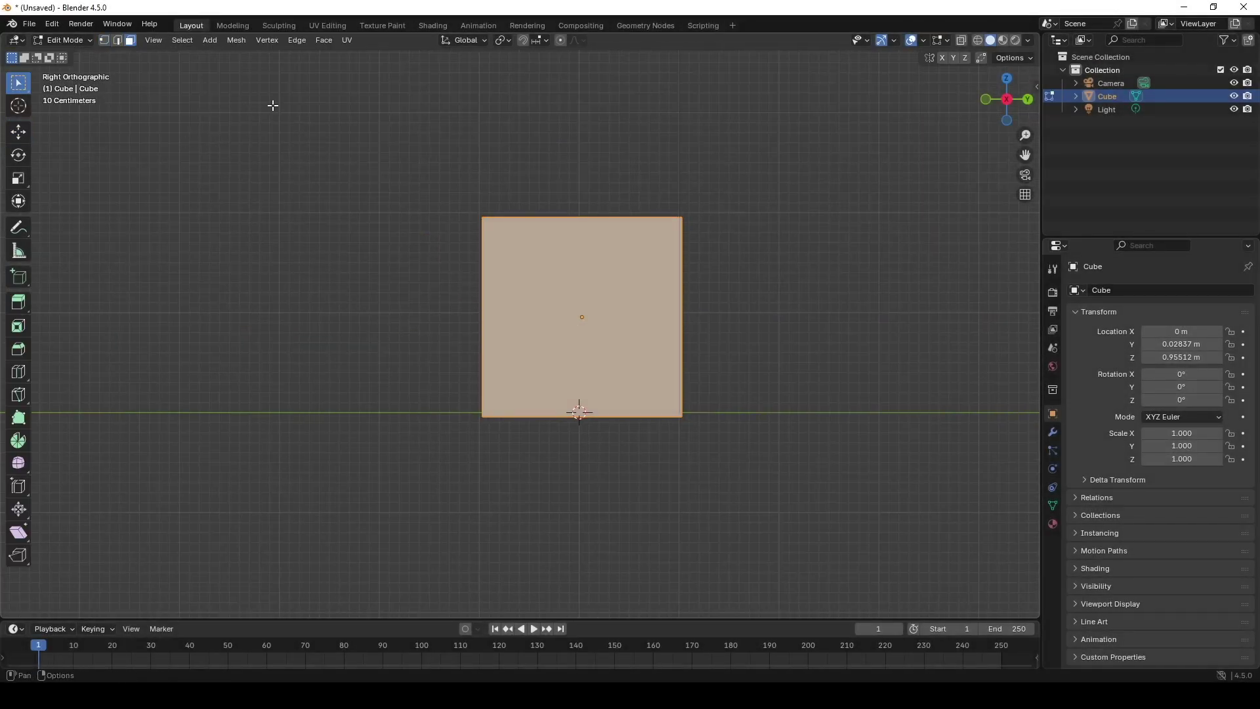
pyautogui.click(590, 223)
pyautogui.moveTo(578, 177); pyautogui.dragTo(638, 220, button='middle')
pyautogui.scroll(-3, 630, 229)
pyautogui.press('e')
pyautogui.click(638, 124)
pyautogui.moveTo(542, 264); pyautogui.dragTo(584, 267, button='middle')
pyautogui.press('Tab')
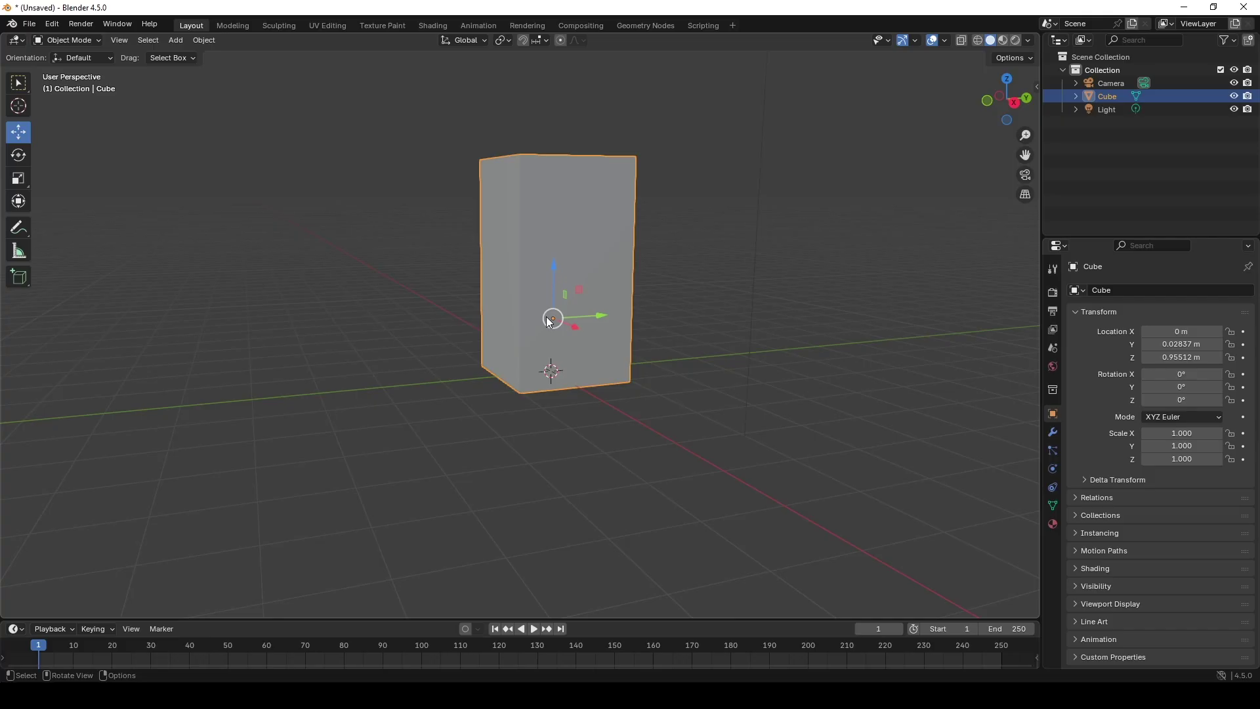
# Step: Extrude the lower front face of the box outward along Y to form the car's hood
pyautogui.press('Tab')
pyautogui.click(502, 321)
pyautogui.press('e')
pyautogui.click(396, 342)
# Step: Move the lower rear face of the body slightly outward along Y
pyautogui.press('KP_3')
pyautogui.moveTo(627, 320); pyautogui.dragTo(600, 314, button='middle')
pyautogui.click(600, 314)
pyautogui.click(19, 131)
pyautogui.moveTo(661, 321); pyautogui.dragTo(676, 320)
pyautogui.click(676, 320)
pyautogui.moveTo(633, 318); pyautogui.dragTo(636, 316, button='middle')
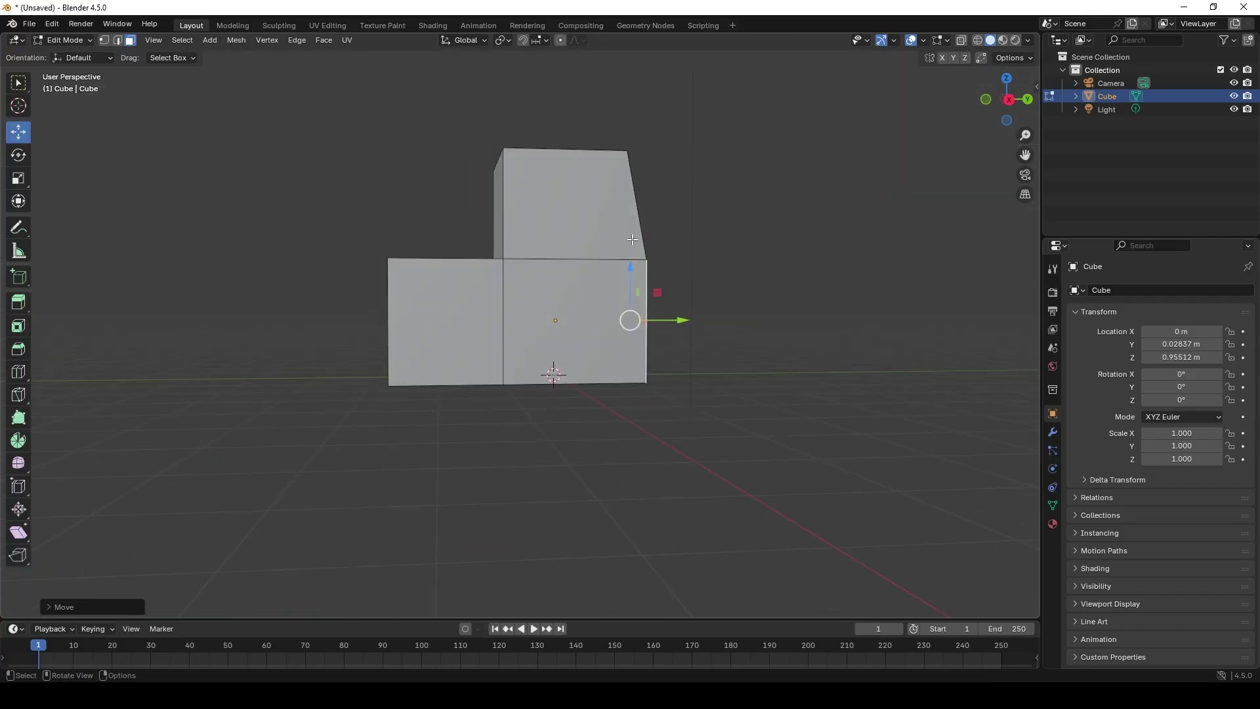
# Step: Move the rear vertices outward along Y and shift the top front vertices backward to slope the windshield
pyautogui.press('KP_1')
pyautogui.press('KP_3')
pyautogui.press('1')
pyautogui.moveTo(737, 95); pyautogui.dragTo(577, 450)
pyautogui.moveTo(679, 268); pyautogui.dragTo(742, 265)
pyautogui.moveTo(473, 136); pyautogui.dragTo(522, 187)
pyautogui.moveTo(549, 163); pyautogui.dragTo(623, 187)
# Step: Add a vertical loop cut through the cabin section and adjust its position along Y
pyautogui.hotkey('ctrl', 'r')
pyautogui.click(595, 244)
pyautogui.rightClick(596, 243)
pyautogui.moveTo(652, 163); pyautogui.dragTo(647, 162)
pyautogui.hotkey('shift', 'z')
pyautogui.press('Tab')
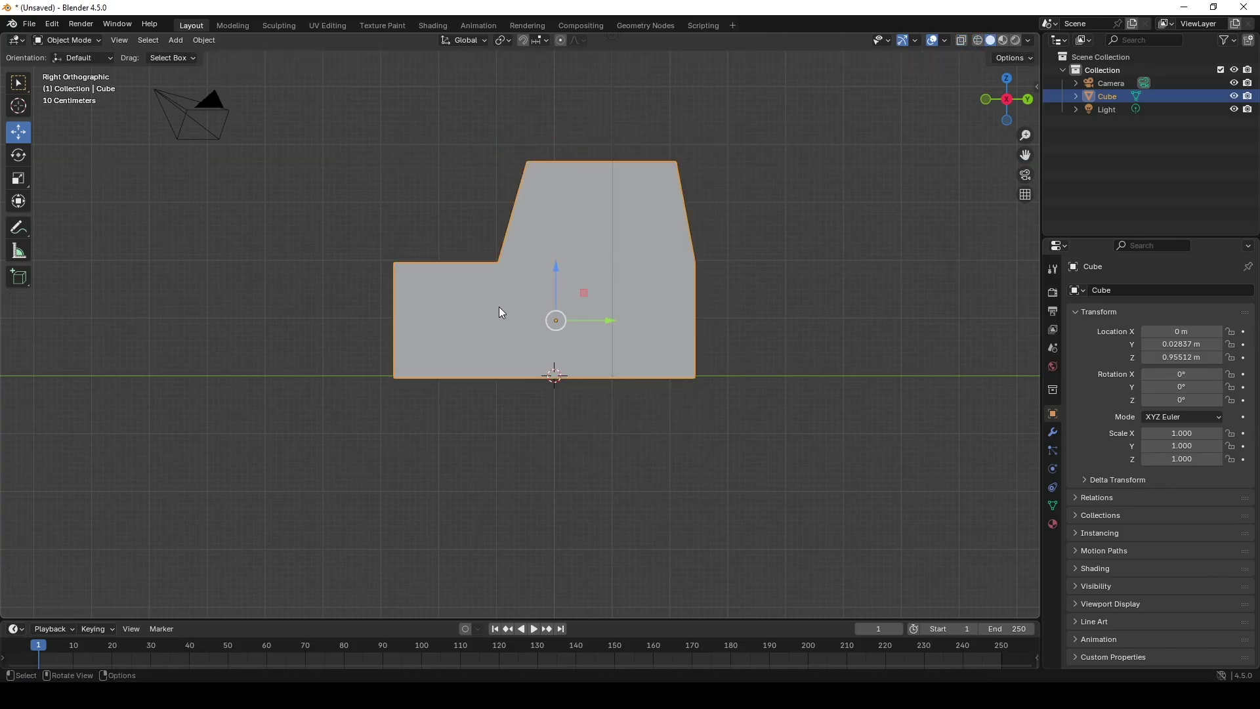
# Step: Widen the car body by scaling it along X to about 1.93
pyautogui.moveTo(500, 311); pyautogui.dragTo(653, 322, button='middle')
pyautogui.press('Tab')
pyautogui.hotkey('alt', 'z')
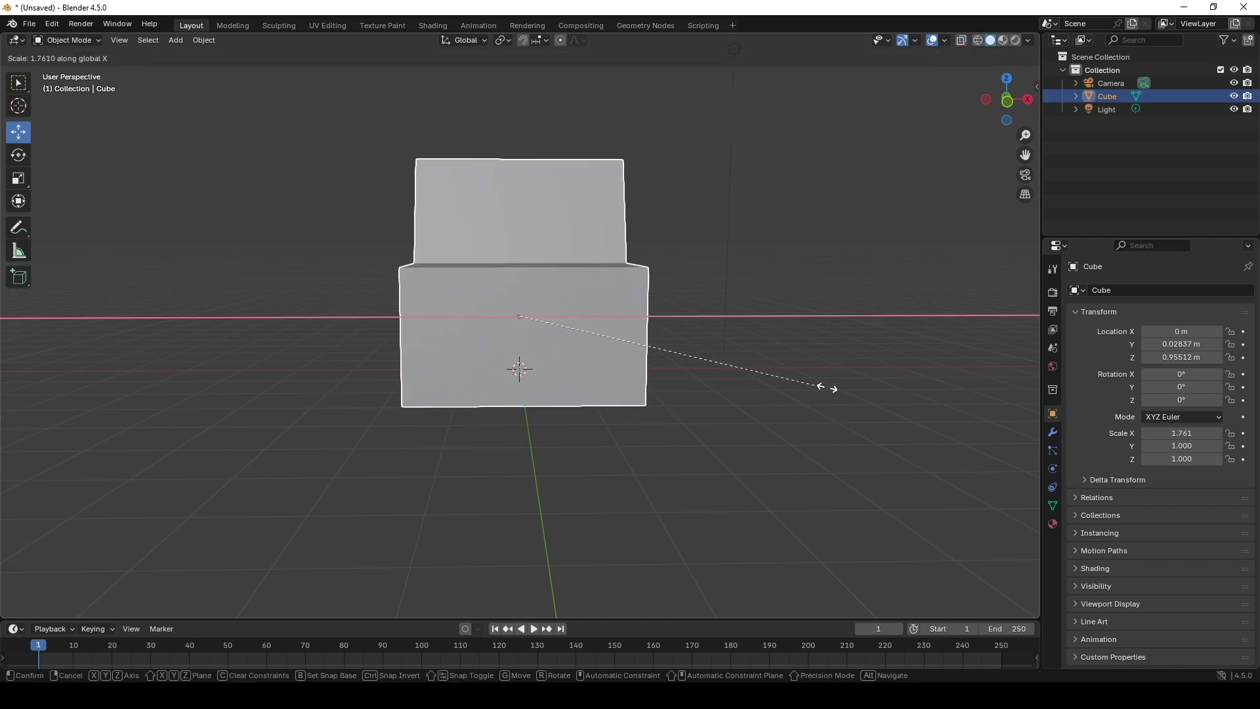
pyautogui.moveTo(821, 386); pyautogui.dragTo(769, 428, button='middle')
# Step: Taper the cabin in the front view by moving its upper side vertices inward
pyautogui.press('Tab')
pyautogui.press('KP_1')
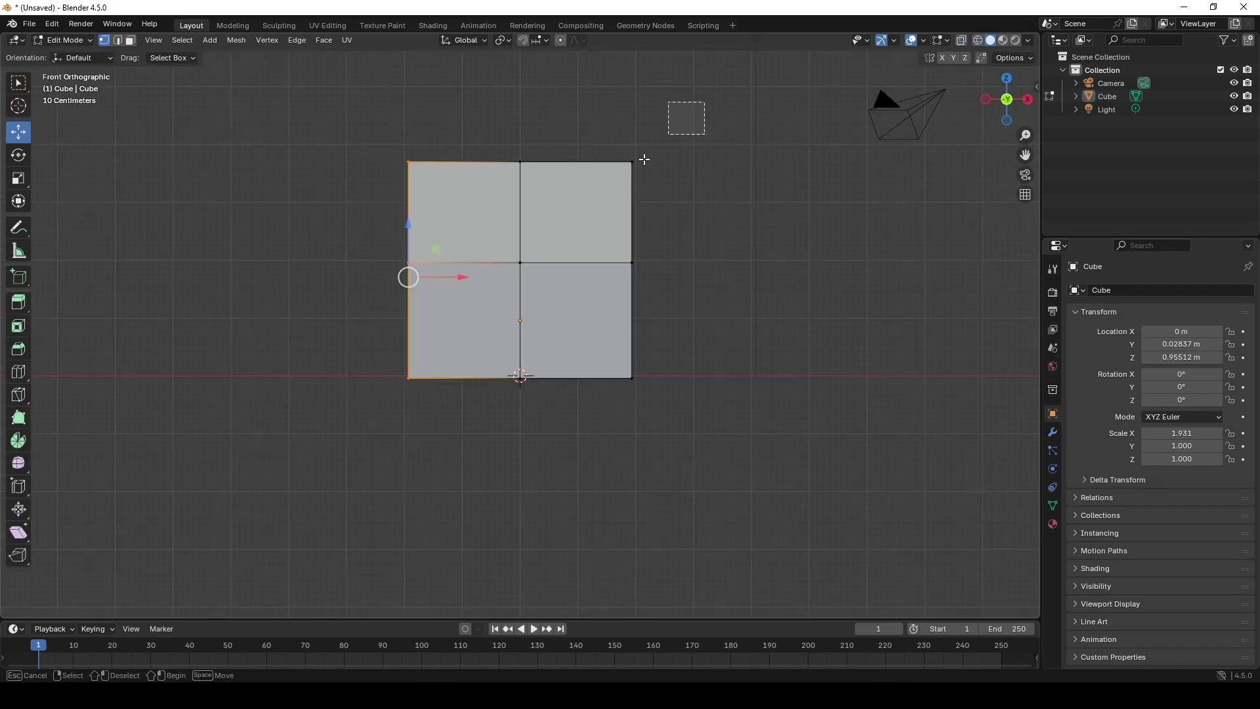
pyautogui.click(631, 161)
pyautogui.hotkey('alt', 'z')
pyautogui.press('Tab')
pyautogui.hotkey('alt', 'z')
# Step: Add a cylinder mesh for the wheel cutouts and rotate it 90° about the Y axis
pyautogui.moveTo(372, 176); pyautogui.dragTo(564, 314, button='middle')
pyautogui.hotkey('shift', 'a')
pyautogui.moveTo(594, 320)
pyautogui.click(631, 379)
pyautogui.press('KP_1')
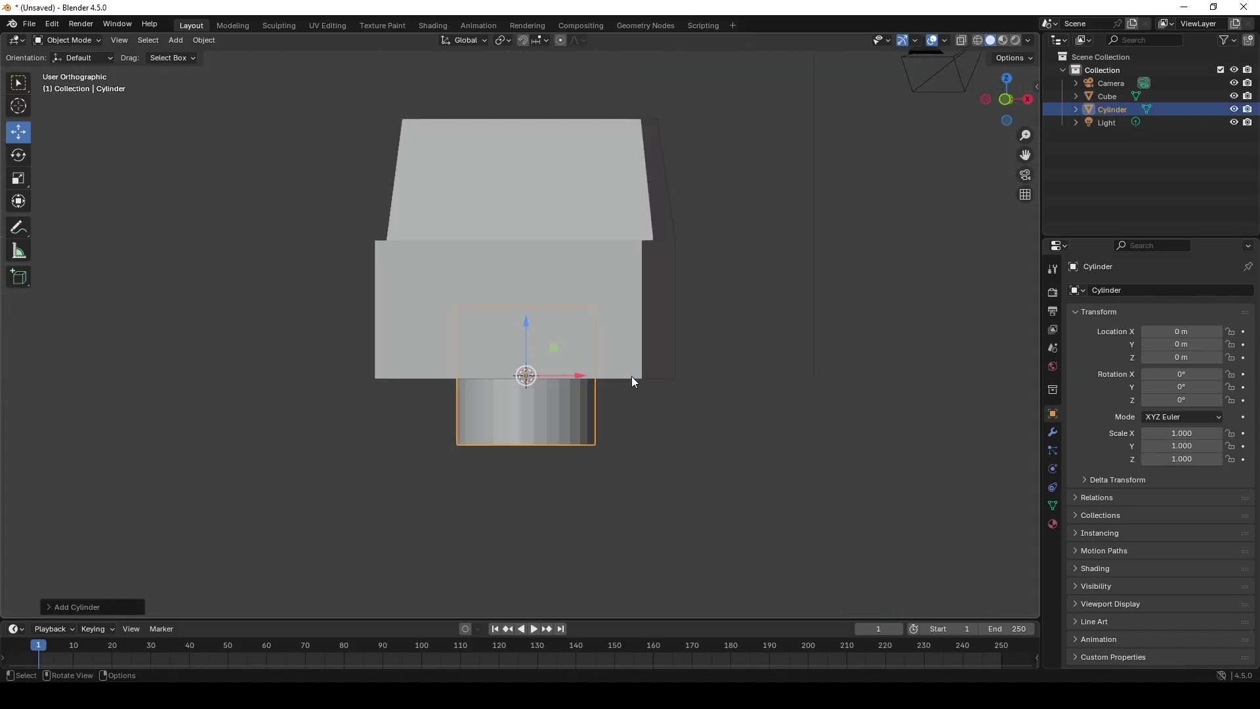
pyautogui.press('r')
pyautogui.press('y')
pyautogui.press('9')
pyautogui.press('0')
pyautogui.press('Return')
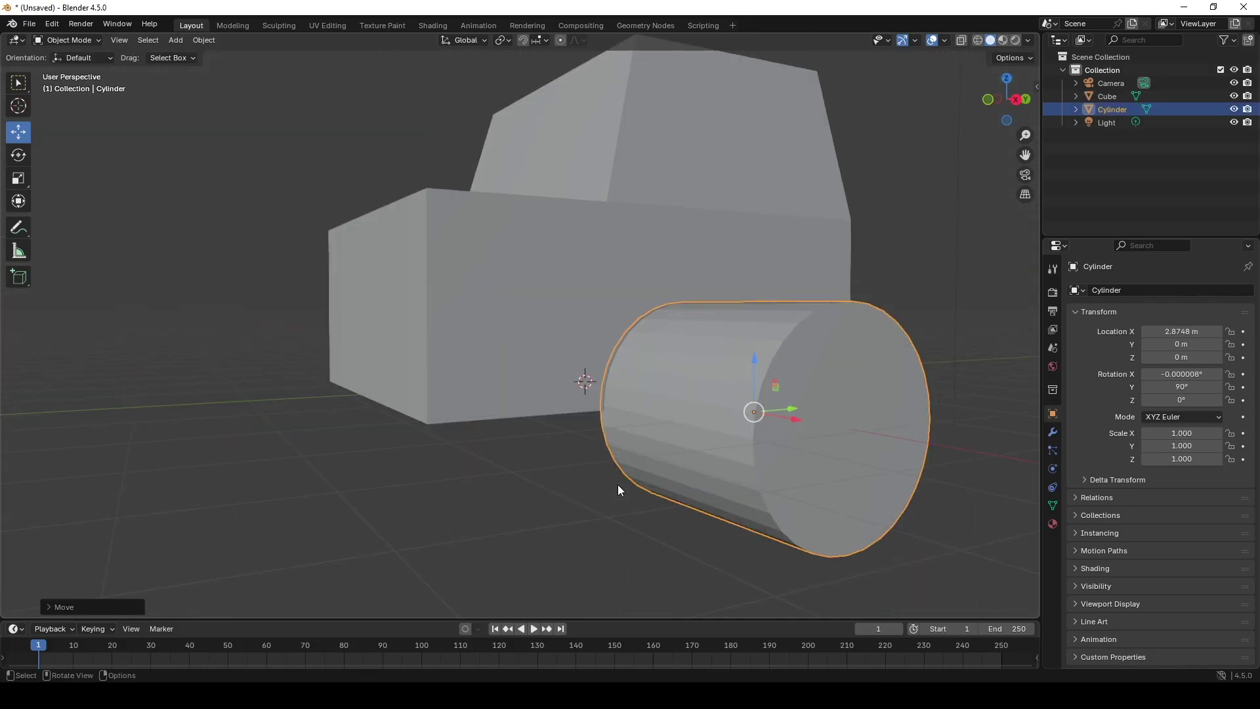
# Step: Scale the cylinder to about 0.618 and position it at the body's rear side, at X 1.9646 m and Y 1.4082 m
pyautogui.press('s')
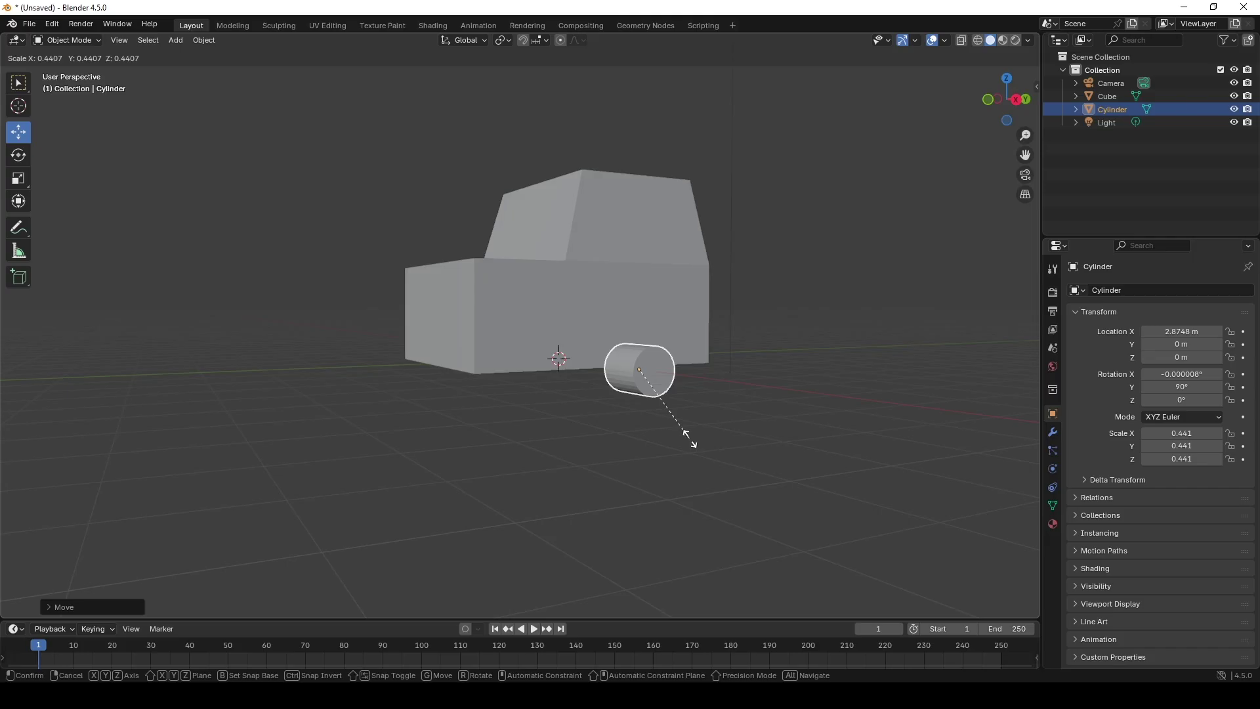
pyautogui.click(689, 435)
pyautogui.moveTo(689, 436); pyautogui.dragTo(623, 174, button='middle')
pyautogui.press('g')
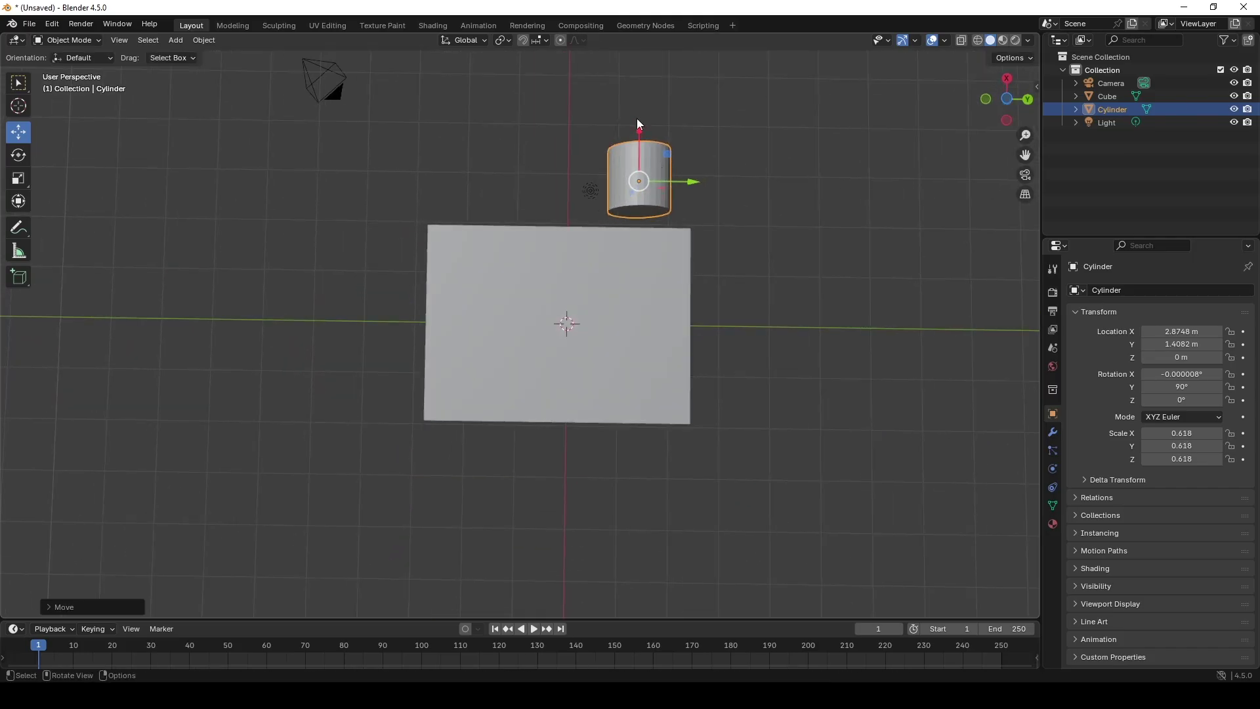
pyautogui.click(645, 195)
pyautogui.moveTo(639, 208); pyautogui.dragTo(631, 204)
# Step: Place a duplicate of the cylinder near the front of the body, about 3 m away along Y
pyautogui.moveTo(644, 269); pyautogui.dragTo(653, 395, button='middle')
pyautogui.press('g')
pyautogui.press('y')
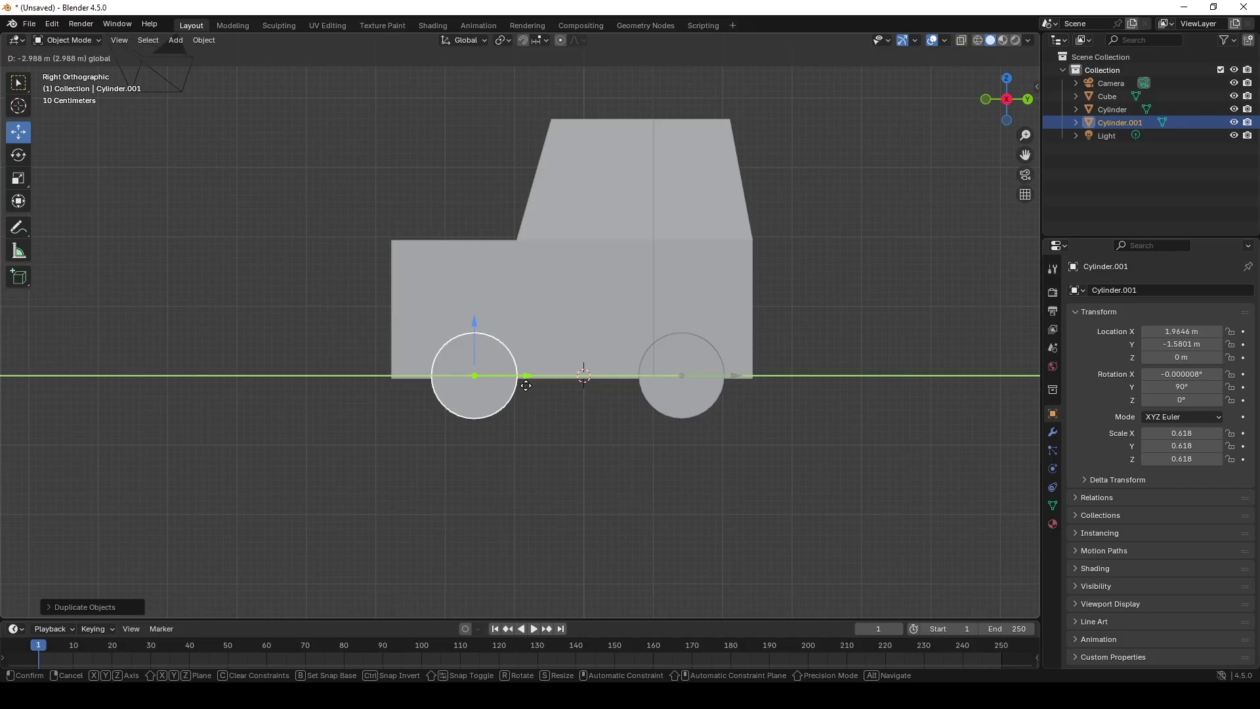
# Step: Duplicate the pair of wheel cylinders and move the copy along X to the opposite side of the body
pyautogui.hotkey('shift', 'd')
pyautogui.rightClick(691, 147)
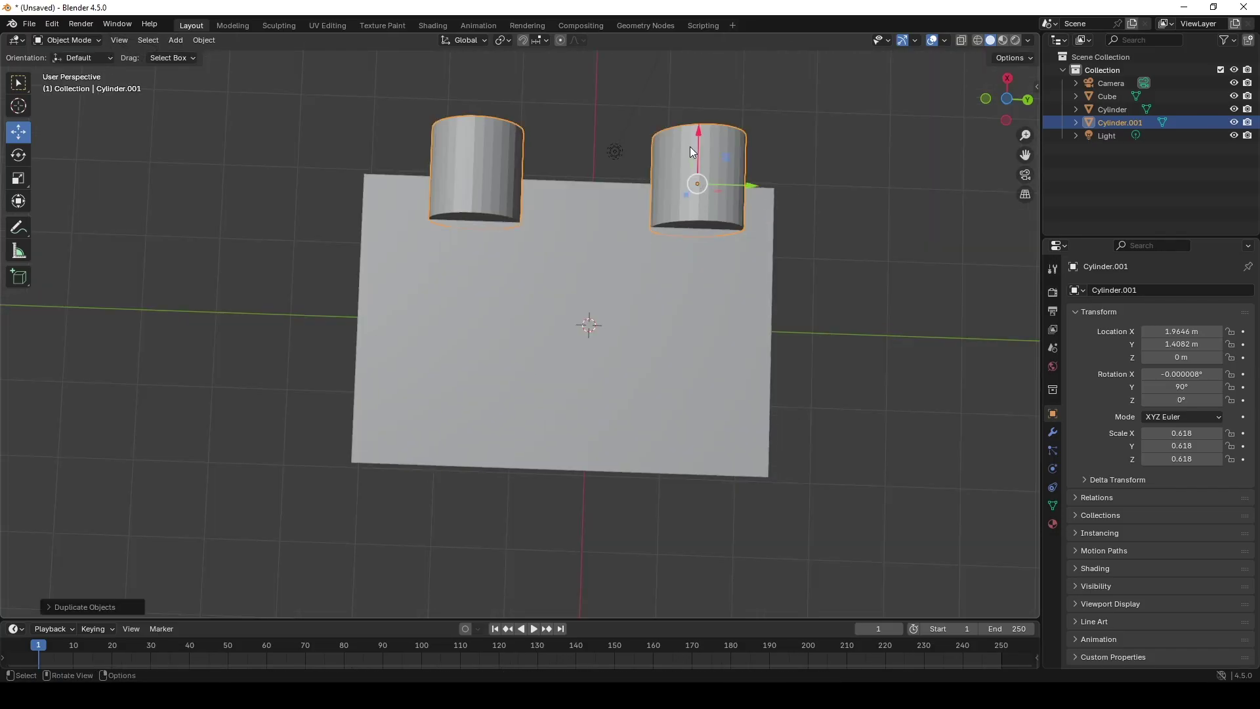
pyautogui.moveTo(693, 143); pyautogui.dragTo(663, 404)
pyautogui.moveTo(824, 345); pyautogui.dragTo(758, 336, button='middle')
# Step: Add a horizontal loop cut near the bottom of the car body and select the face loop below it
pyautogui.click(669, 283)
pyautogui.moveTo(670, 282); pyautogui.dragTo(628, 356, button='middle')
pyautogui.press('Tab')
pyautogui.hotkey('ctrl', 'r')
pyautogui.click(405, 381)
pyautogui.click(470, 414)
pyautogui.moveTo(469, 414); pyautogui.dragTo(564, 194, button='middle')
pyautogui.press('3')
pyautogui.keyDown('alt'); pyautogui.click(467, 407); pyautogui.keyUp('alt')
pyautogui.press('Tab')
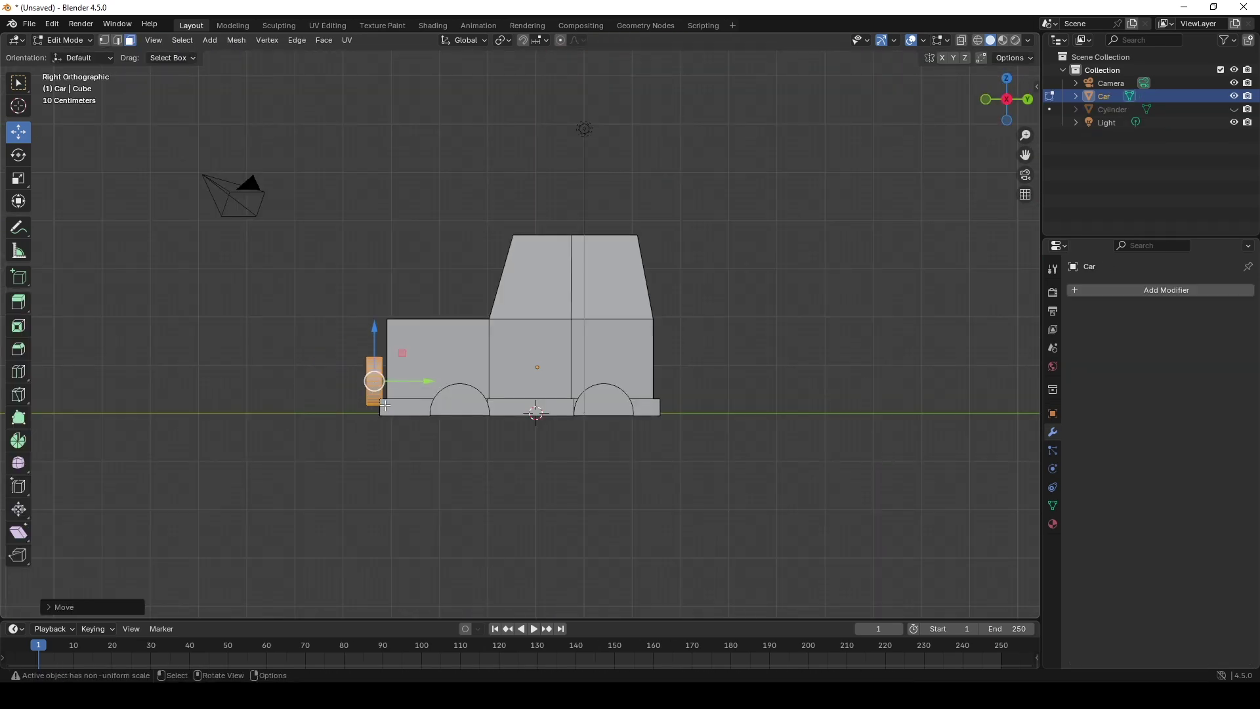
# Step: Duplicate the headlight cylinder and move the copy about 2.7 m along X to the other side of the front
pyautogui.scroll(2, 525, 394)
pyautogui.press('KP_1')
pyautogui.hotkey('shift', 'd')
pyautogui.click(696, 418)
pyautogui.moveTo(696, 418); pyautogui.dragTo(463, 418)
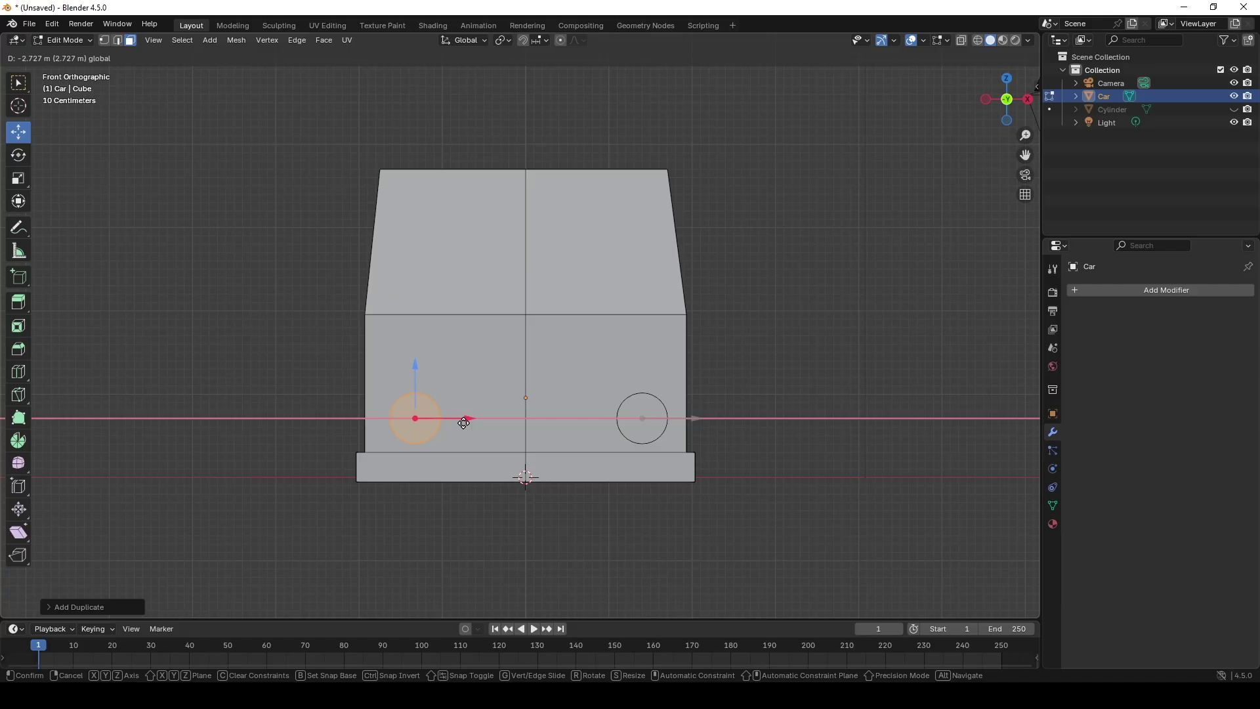
pyautogui.moveTo(462, 418); pyautogui.dragTo(462, 418)
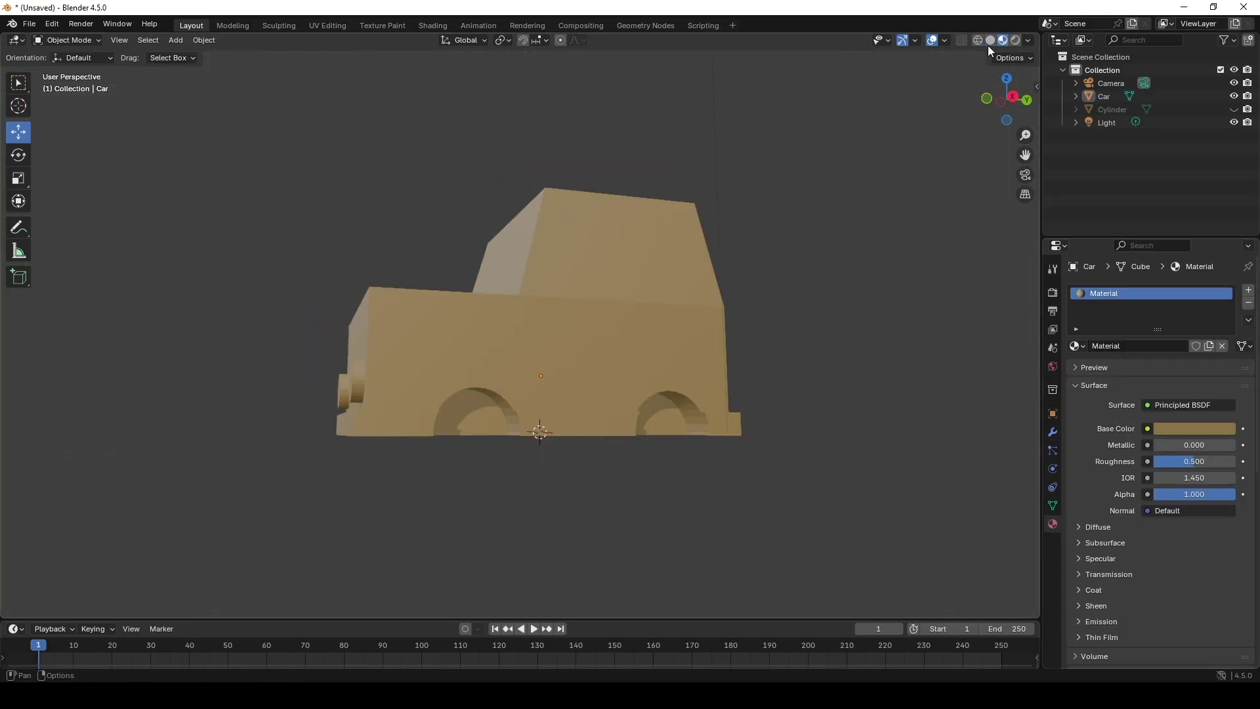
pyautogui.click(990, 40)
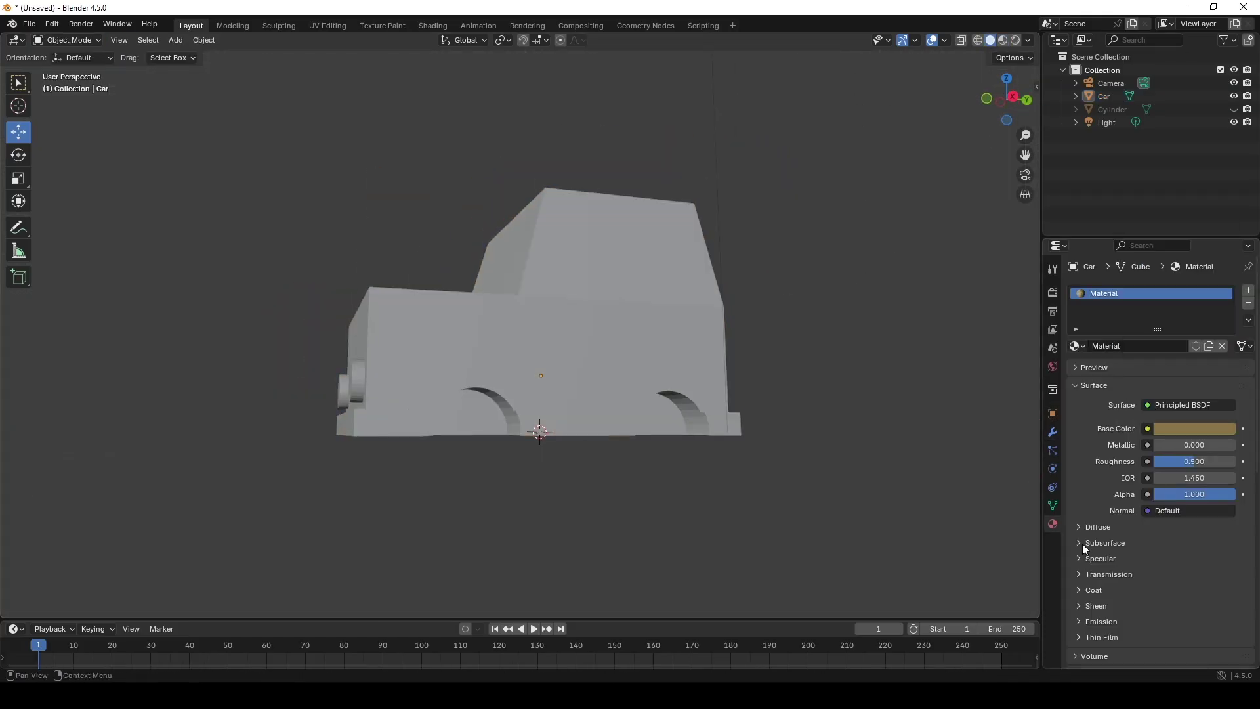
pyautogui.click(1105, 542)
pyautogui.click(1105, 543)
pyautogui.click(1003, 40)
# Step: Set the car material's base color to the tan #A38955FF with a value of 0.366
pyautogui.moveTo(551, 394)
pyautogui.mouseDown(button='middle')
pyautogui.moveTo(740, 427)
pyautogui.moveTo(621, 338)
pyautogui.mouseUp(button='middle')
pyautogui.scroll(1, 622, 337)
pyautogui.click(622, 337)
pyautogui.click(1182, 428)
pyautogui.moveTo(1224, 261); pyautogui.dragTo(1225, 253)
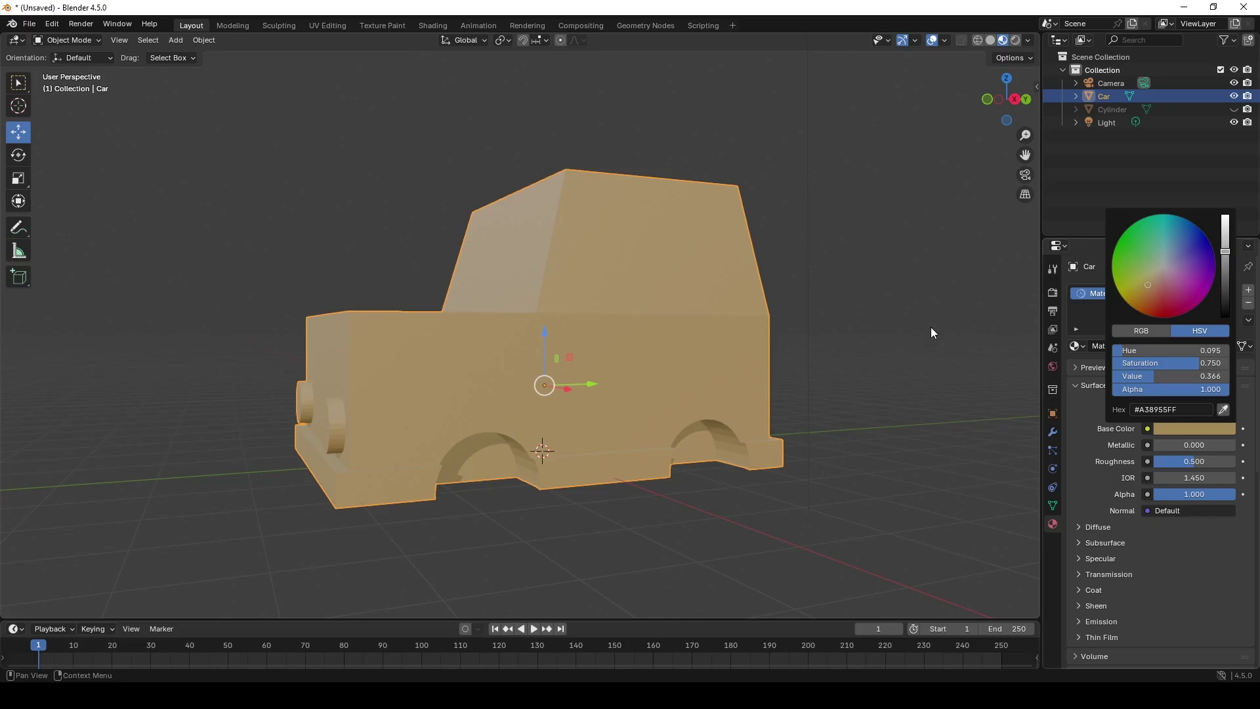
# Step: Add a second material slot to the car with a new material
pyautogui.click(287, 449)
pyautogui.press('Tab')
pyautogui.scroll(2, 715, 487)
pyautogui.moveTo(715, 487); pyautogui.dragTo(1133, 356, button='middle')
pyautogui.click(1248, 289)
pyautogui.click(1116, 373)
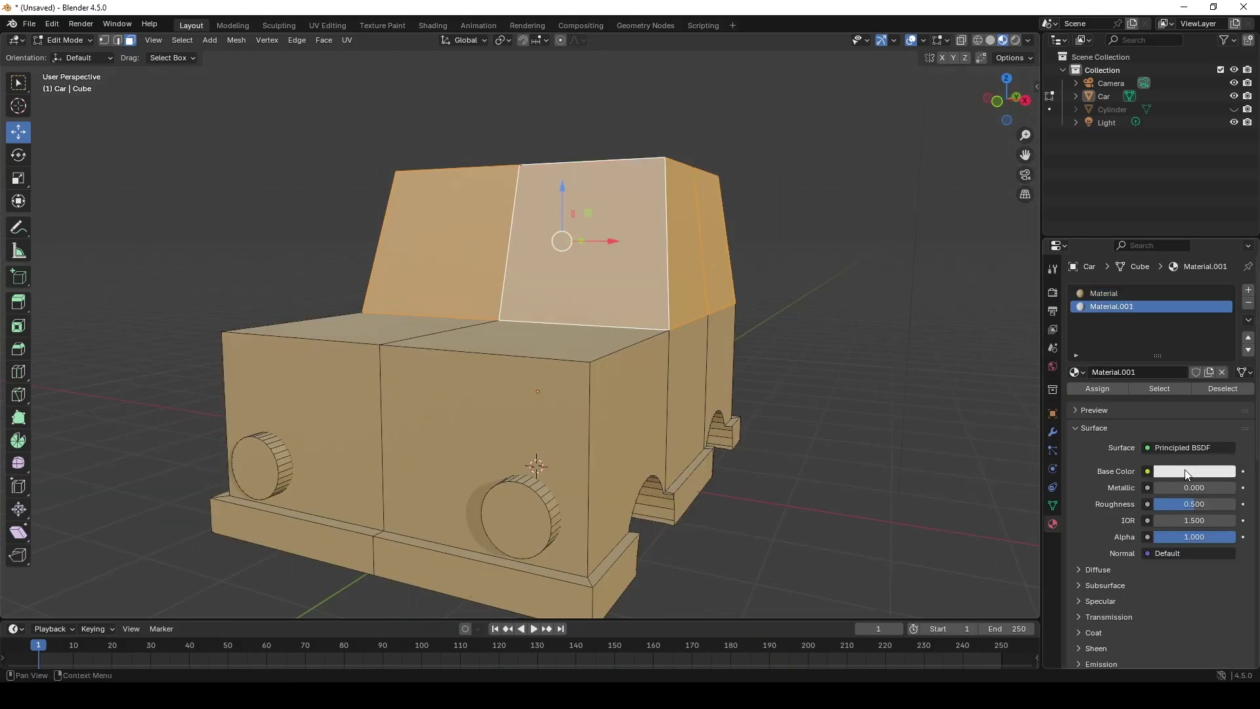
# Step: Give Material.001 a dark red base color and 0.873 roughness, and assign it to the selected cabin faces
pyautogui.click(1194, 471)
pyautogui.click(1085, 392)
pyautogui.moveTo(1194, 504); pyautogui.dragTo(1224, 504)
pyautogui.press('Tab')
# Step: Extrude and scale down the rear and front side window faces to create inset panes with frames
pyautogui.moveTo(848, 415); pyautogui.dragTo(700, 267, button='middle')
pyautogui.press('Tab')
pyautogui.click(617, 243)
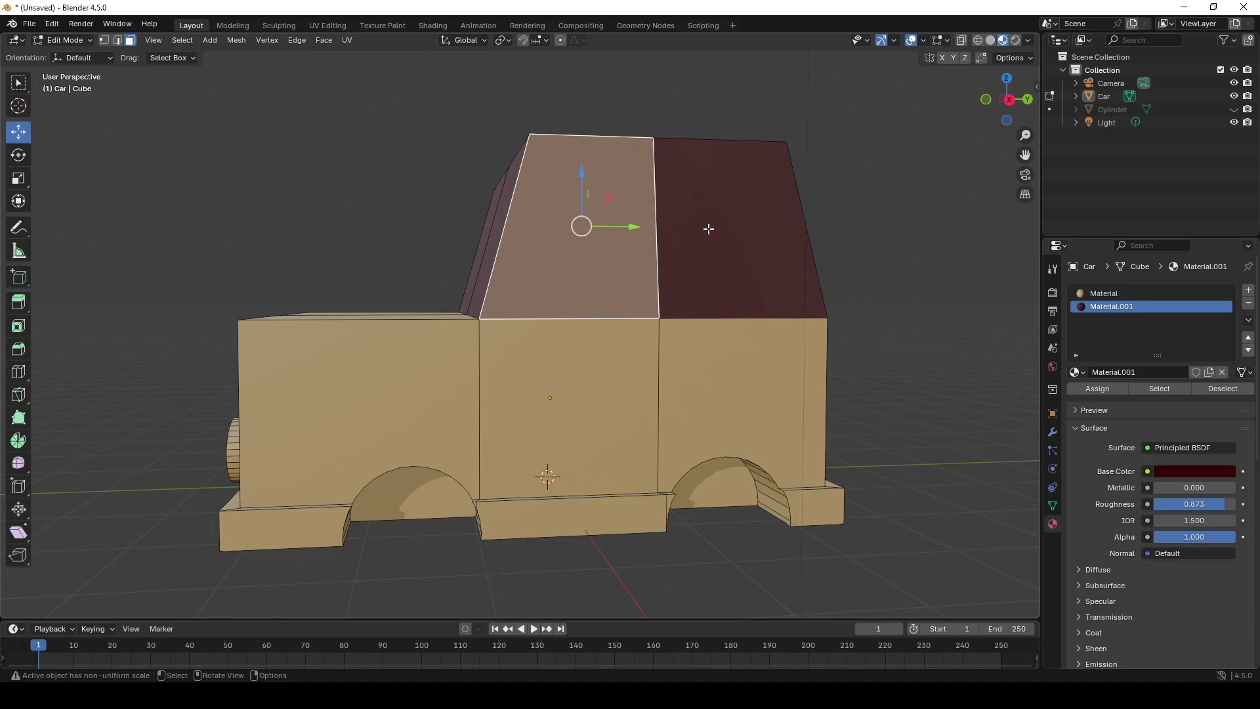
pyautogui.click(710, 229)
pyautogui.press('e')
pyautogui.press('s')
pyautogui.click(790, 295)
pyautogui.click(623, 262)
pyautogui.press('e')
pyautogui.press('s')
pyautogui.click(682, 306)
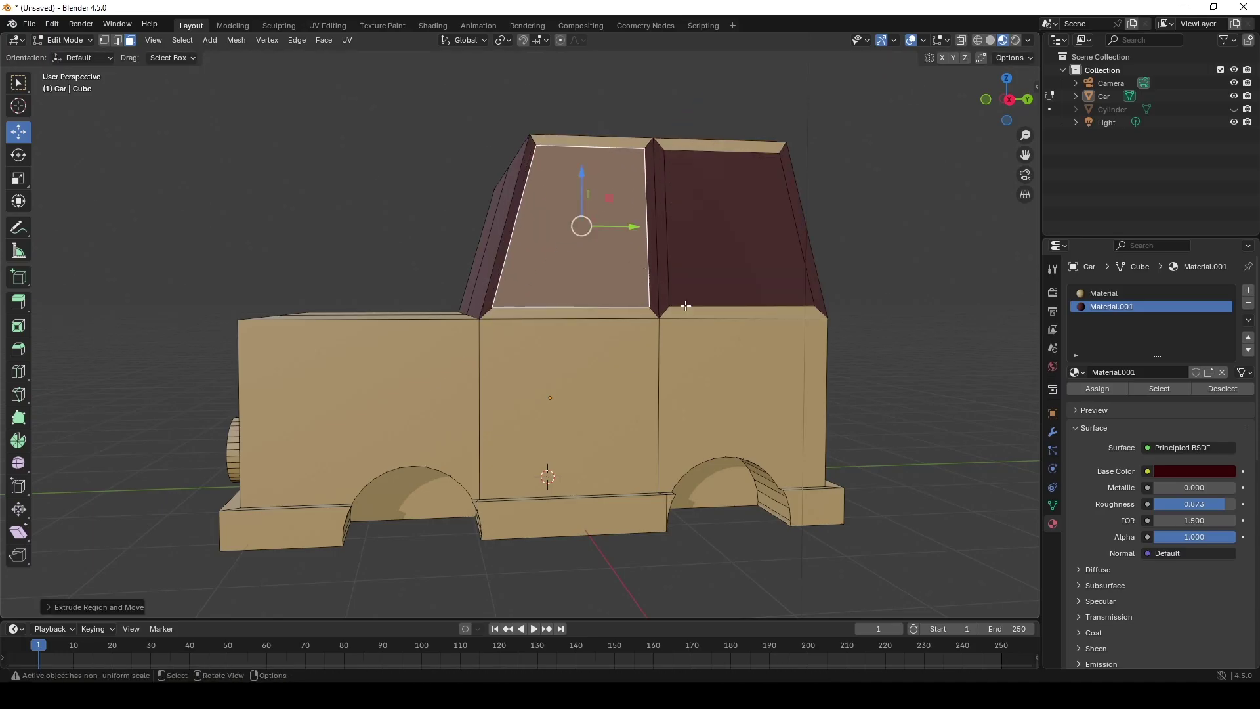
# Step: Assign Material.001 to the upper and lower frame strips around the two side windows
pyautogui.click(689, 311)
pyautogui.keyDown('shift'); pyautogui.click(627, 312); pyautogui.keyUp('shift')
pyautogui.keyDown('shift'); pyautogui.click(616, 142); pyautogui.keyUp('shift')
pyautogui.keyDown('shift'); pyautogui.click(708, 146); pyautogui.keyUp('shift')
pyautogui.click(1111, 306)
pyautogui.click(1098, 389)
pyautogui.click(931, 323)
# Step: Extrude both side window panes inward to recess them in their frames
pyautogui.click(695, 286)
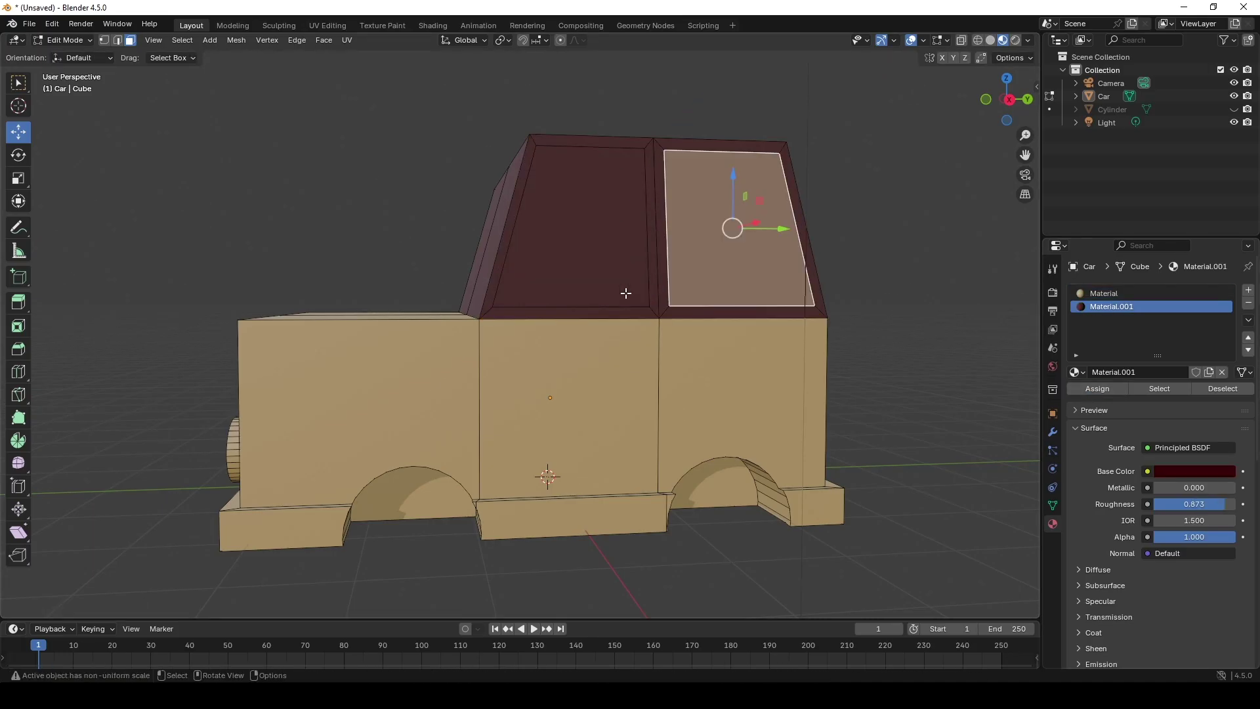
pyautogui.keyDown('shift'); pyautogui.click(592, 262); pyautogui.keyUp('shift')
pyautogui.moveTo(663, 342); pyautogui.dragTo(718, 410, button='middle')
pyautogui.press('e')
pyautogui.click(693, 375)
pyautogui.moveTo(656, 315); pyautogui.dragTo(682, 334, button='middle')
# Step: Push the two windshield faces slightly inward along Y
pyautogui.click(525, 332)
pyautogui.keyDown('shift'); pyautogui.click(464, 202); pyautogui.keyUp('shift')
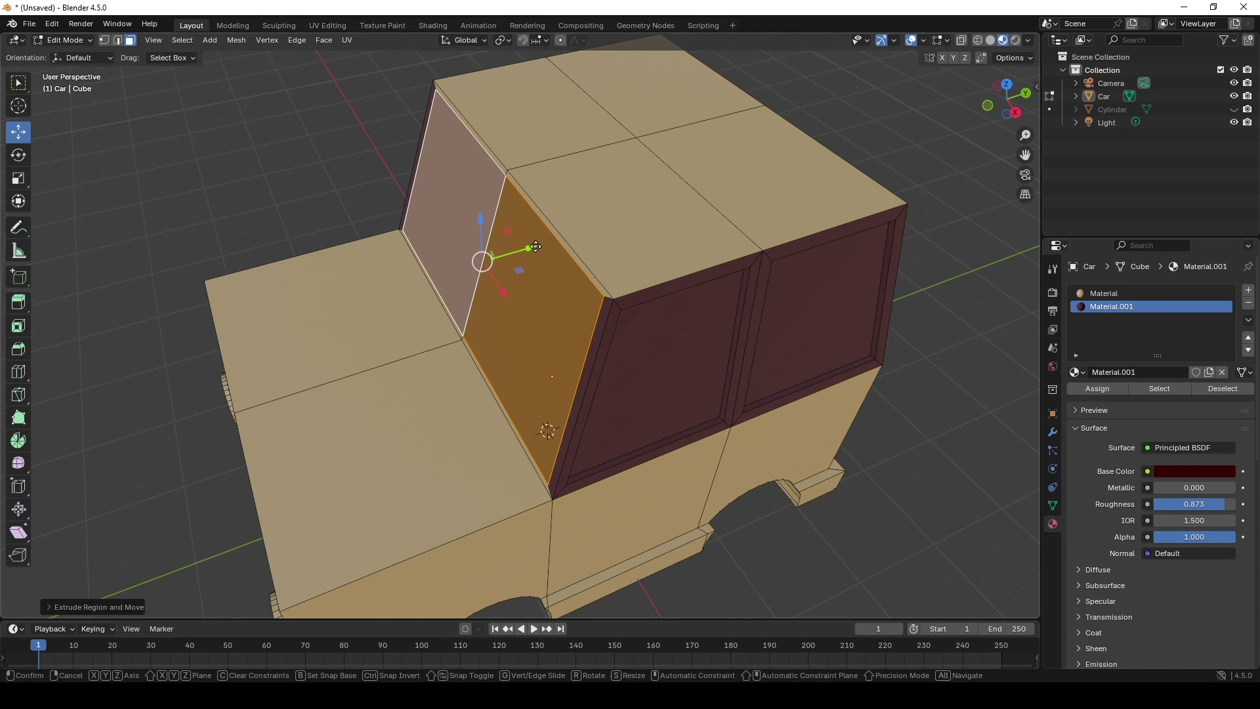
pyautogui.moveTo(529, 247); pyautogui.dragTo(540, 244)
pyautogui.press('Tab')
# Step: Extrude and scale down the two window faces on the car's opposite side to form inset panes
pyautogui.moveTo(472, 394); pyautogui.dragTo(745, 308, button='middle')
pyautogui.press('Tab')
pyautogui.click(337, 286)
pyautogui.press('e')
pyautogui.press('s')
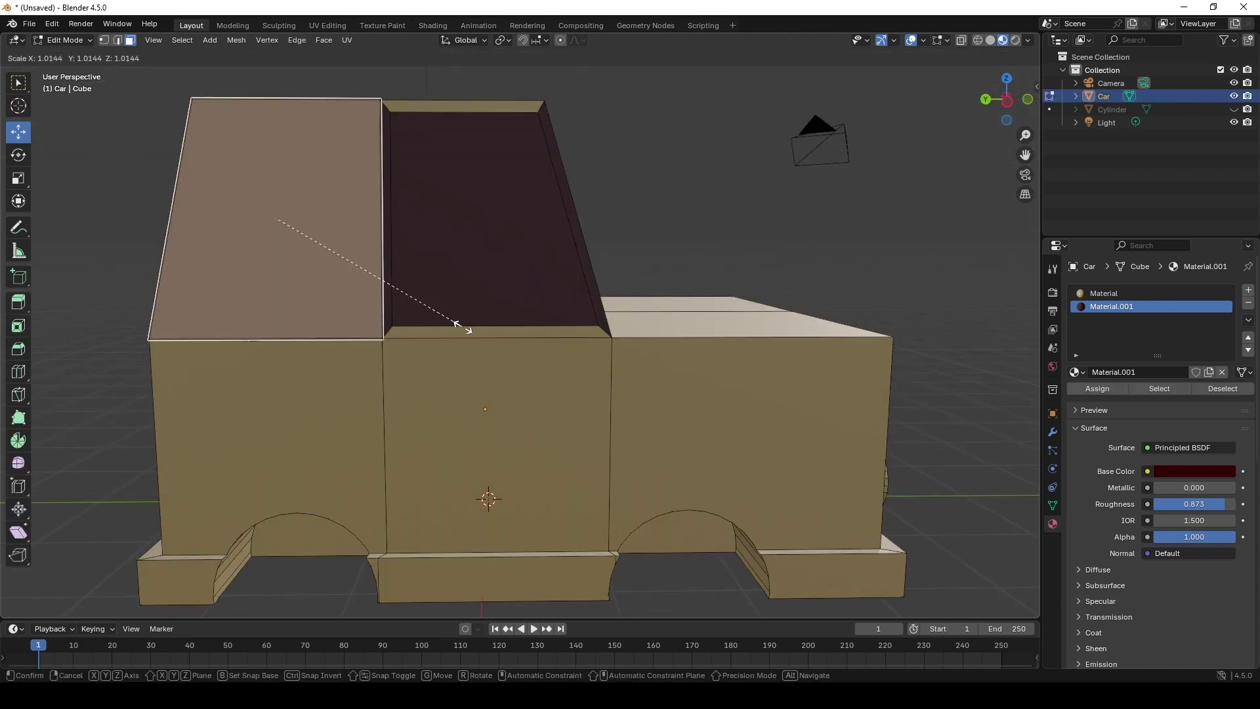
pyautogui.click(448, 319)
pyautogui.click(454, 320)
pyautogui.click(461, 333)
pyautogui.click(366, 308)
pyautogui.press('s')
pyautogui.click(469, 334)
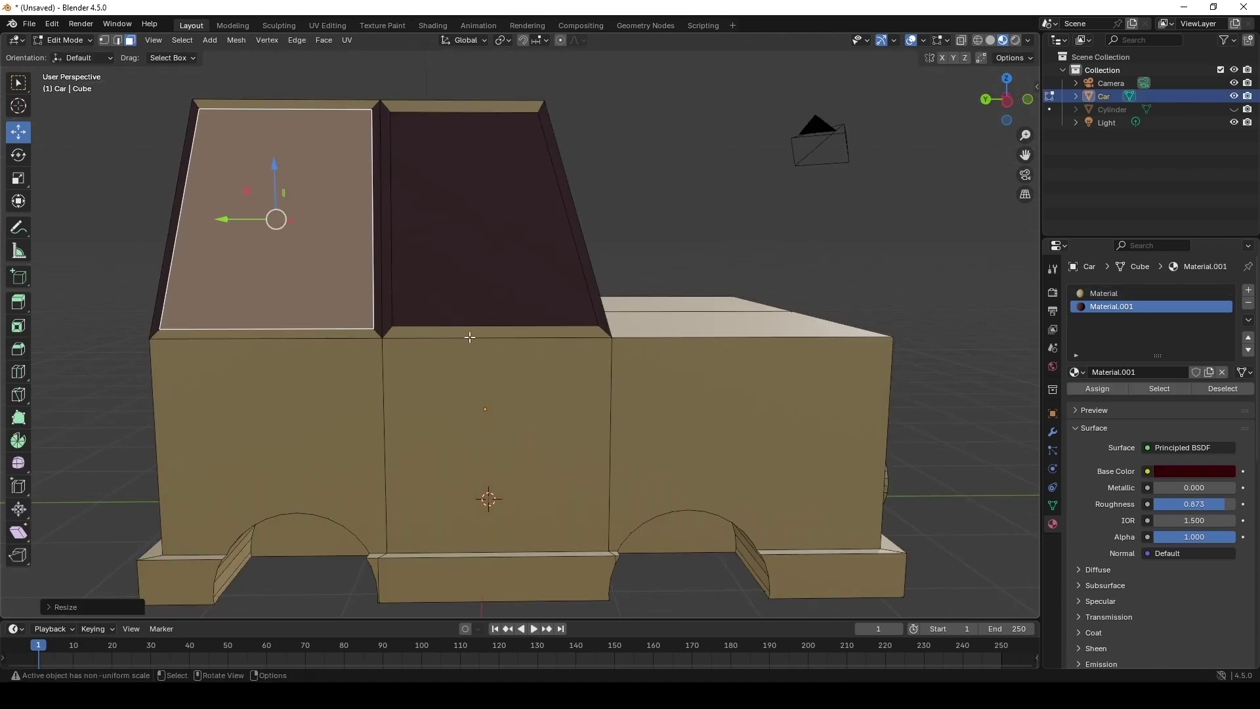
# Step: Extrude both panes on the opposite side and push them into the body
pyautogui.keyDown('shift'); pyautogui.click(477, 302); pyautogui.keyUp('shift')
pyautogui.press('e')
pyautogui.click(482, 289)
pyautogui.moveTo(482, 289); pyautogui.dragTo(407, 345, button='middle')
pyautogui.moveTo(336, 280); pyautogui.dragTo(347, 271)
# Step: Assign Material.001 to the frame strips and inner recess faces of the opposite side's two windows
pyautogui.click(1111, 306)
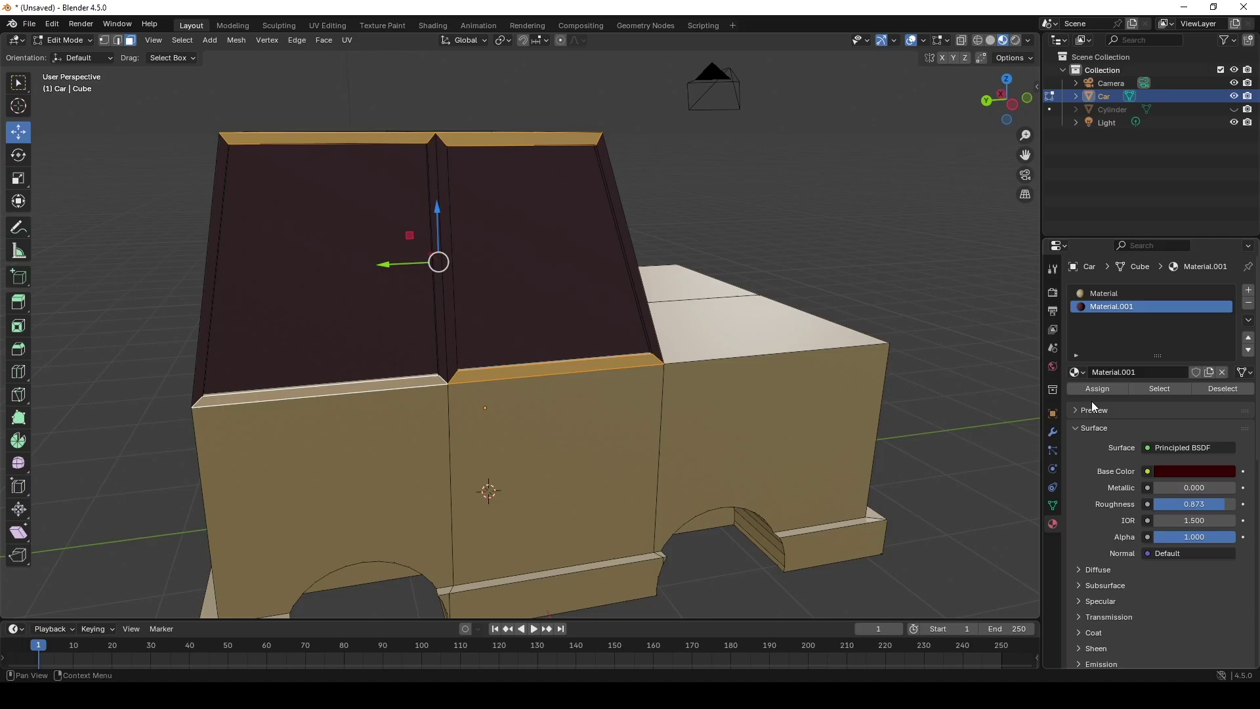
pyautogui.click(1096, 388)
pyautogui.moveTo(515, 322); pyautogui.dragTo(518, 402, button='middle')
pyautogui.click(487, 445)
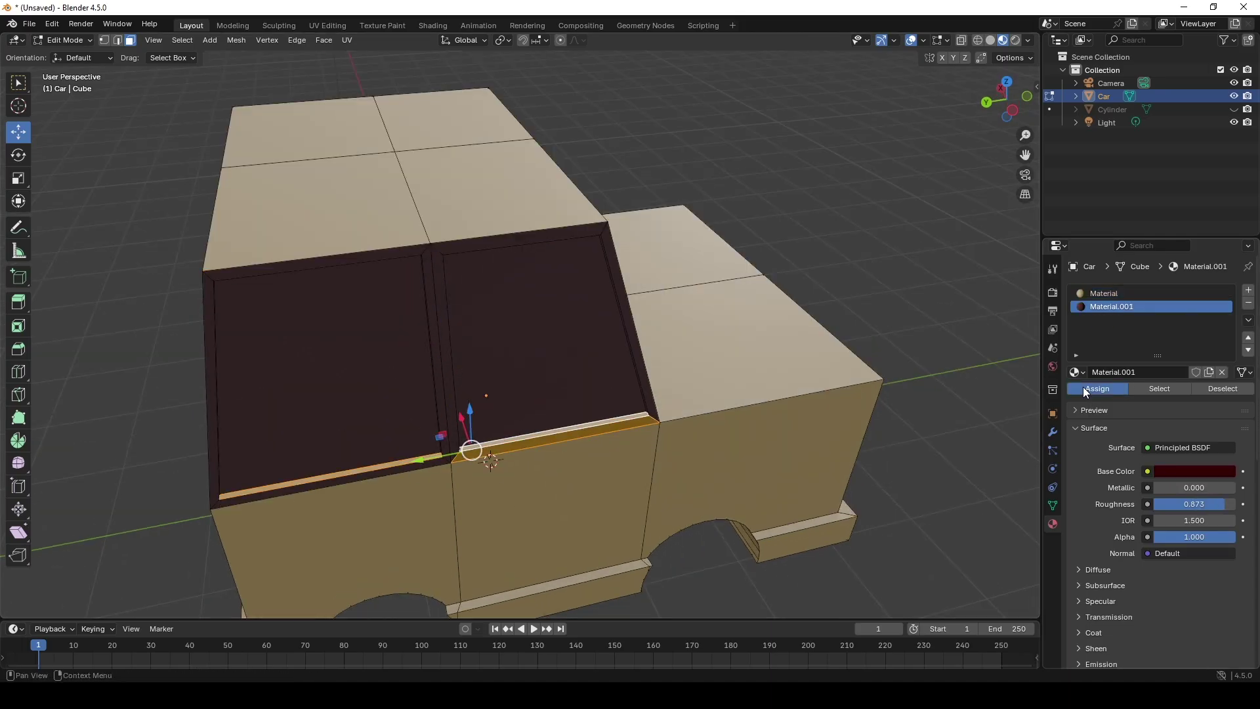
pyautogui.moveTo(578, 197); pyautogui.dragTo(525, 78, button='middle')
pyautogui.click(526, 79)
pyautogui.keyDown('shift'); pyautogui.click(385, 63); pyautogui.keyUp('shift')
pyautogui.moveTo(754, 164); pyautogui.dragTo(863, 228, button='middle')
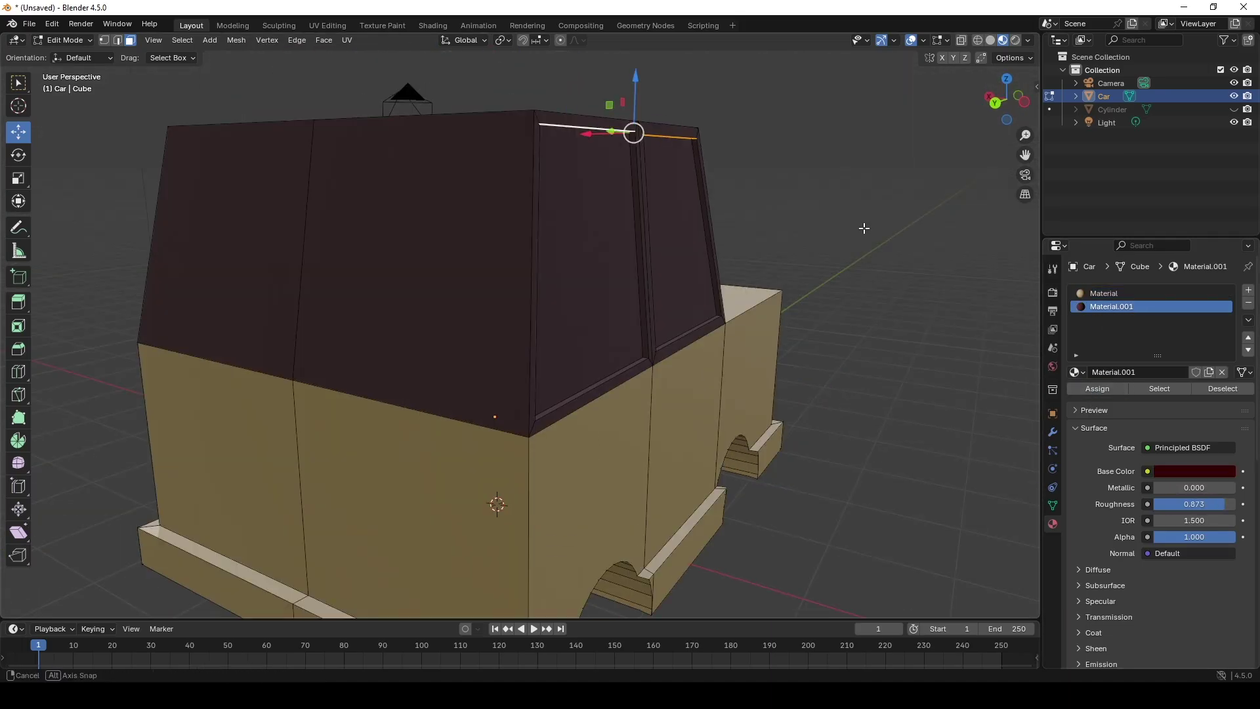
# Step: Assign the light-blue Material.002 to both windshield faces
pyautogui.moveTo(607, 262); pyautogui.dragTo(621, 324, button='middle')
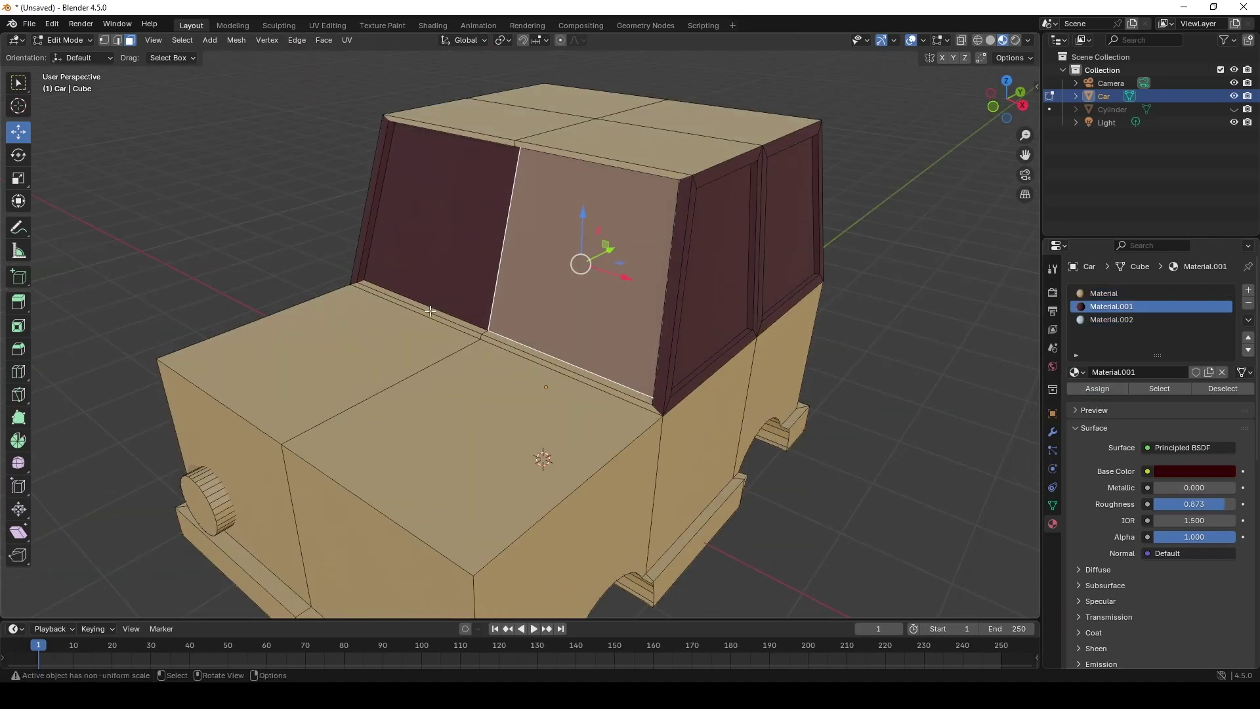
pyautogui.keyDown('shift'); pyautogui.click(449, 254); pyautogui.keyUp('shift')
pyautogui.click(1111, 320)
pyautogui.click(1096, 388)
# Step: Assign Material.002 to the two inset window panes on one side of the car
pyautogui.moveTo(912, 314); pyautogui.dragTo(827, 289, button='middle')
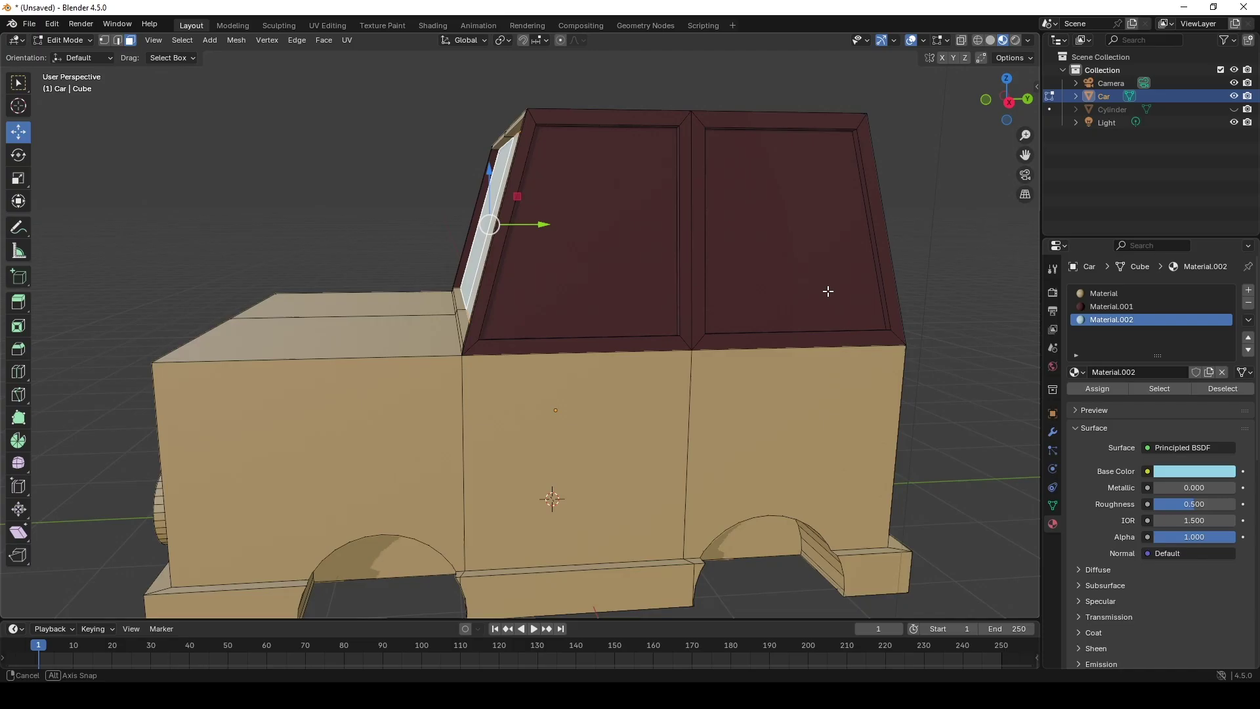
pyautogui.click(538, 219)
pyautogui.keyDown('shift'); pyautogui.click(746, 219); pyautogui.keyUp('shift')
pyautogui.click(1111, 320)
pyautogui.click(1097, 388)
# Step: Assign Material.002 to the two inset window panes on the car's opposite side
pyautogui.moveTo(896, 315); pyautogui.dragTo(620, 368, button='middle')
pyautogui.click(1107, 319)
pyautogui.click(1097, 388)
pyautogui.click(557, 312)
pyautogui.keyDown('shift'); pyautogui.click(673, 296); pyautogui.keyUp('shift')
pyautogui.click(1115, 319)
pyautogui.click(1087, 388)
# Step: Assign Material.001 to the frame strips below and above the windshield, and return to Object Mode
pyautogui.scroll(3, 621, 204)
pyautogui.click(709, 319)
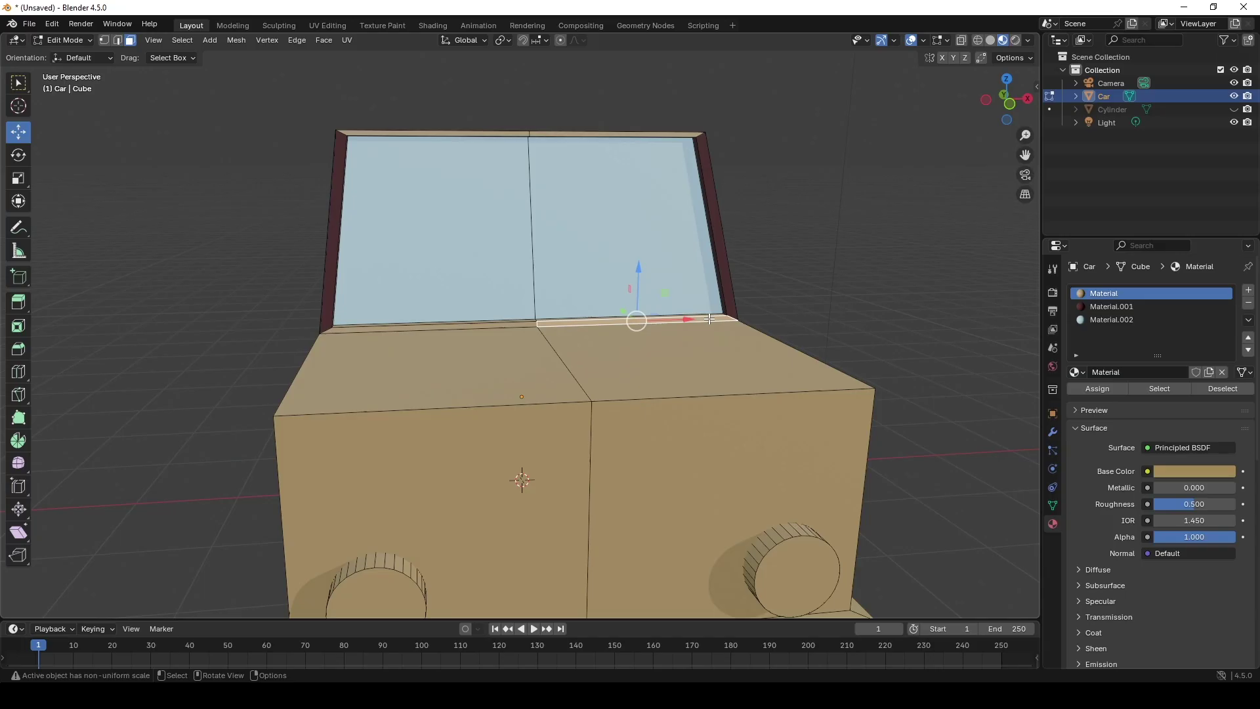
pyautogui.click(593, 135)
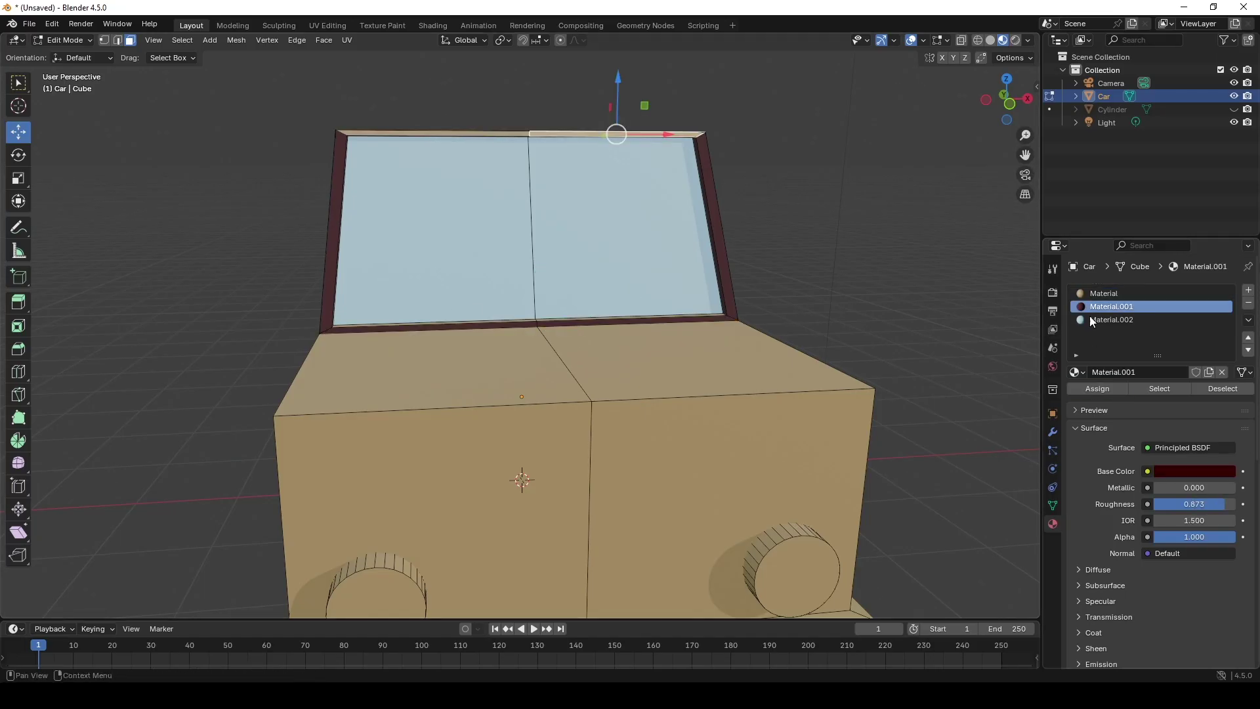
pyautogui.press('Tab')
# Step: Set the car body material's base color to orange-brown and its roughness to 1.000
pyautogui.moveTo(866, 283); pyautogui.dragTo(545, 281, button='middle')
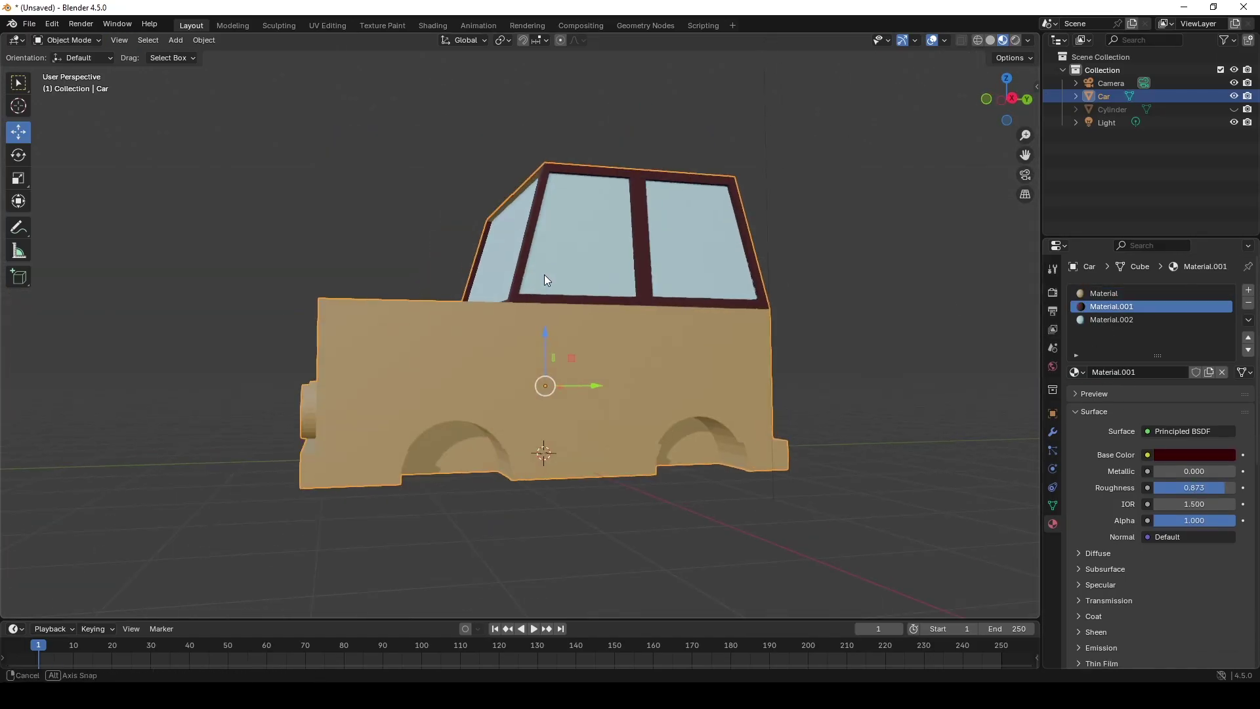
pyautogui.click(853, 289)
pyautogui.click(722, 328)
pyautogui.click(1116, 293)
pyautogui.click(1194, 454)
pyautogui.click(1173, 312)
pyautogui.moveTo(348, 410); pyautogui.dragTo(407, 416, button='middle')
# Step: Create a bright yellow material and assign it to the headlights' faces
pyautogui.press('Tab')
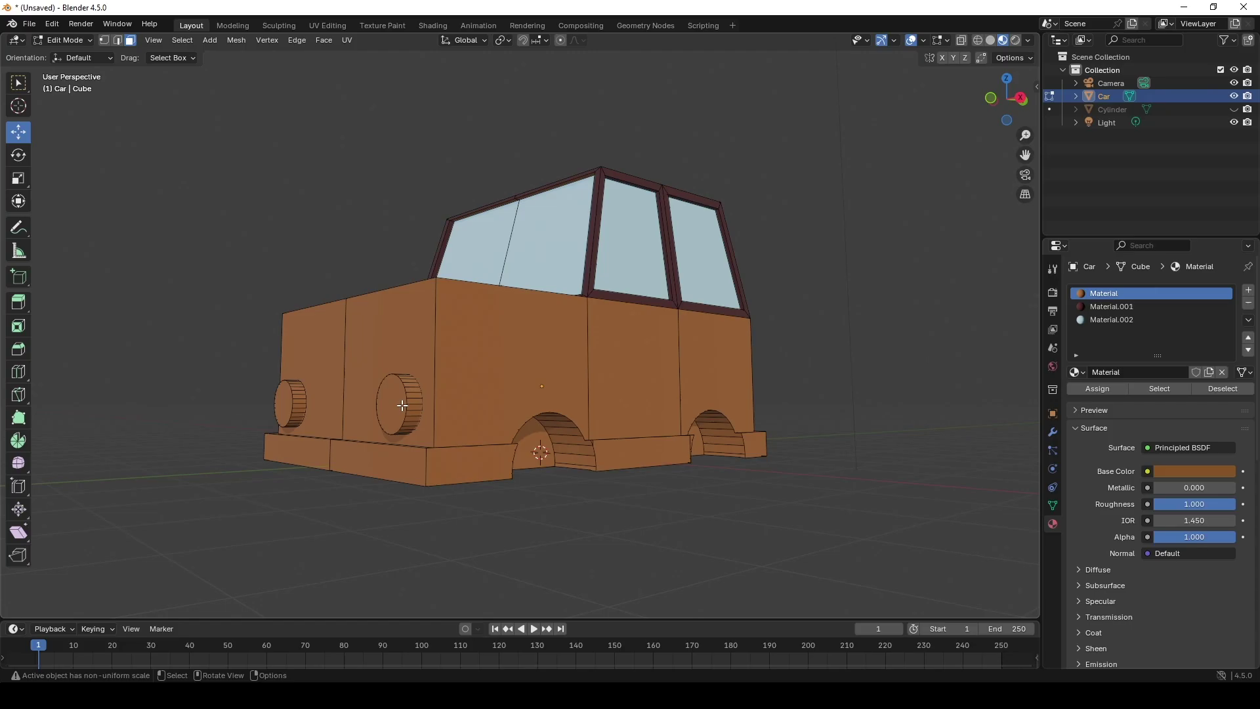
pyautogui.click(1248, 289)
pyautogui.click(1116, 372)
pyautogui.click(1195, 471)
pyautogui.click(1122, 399)
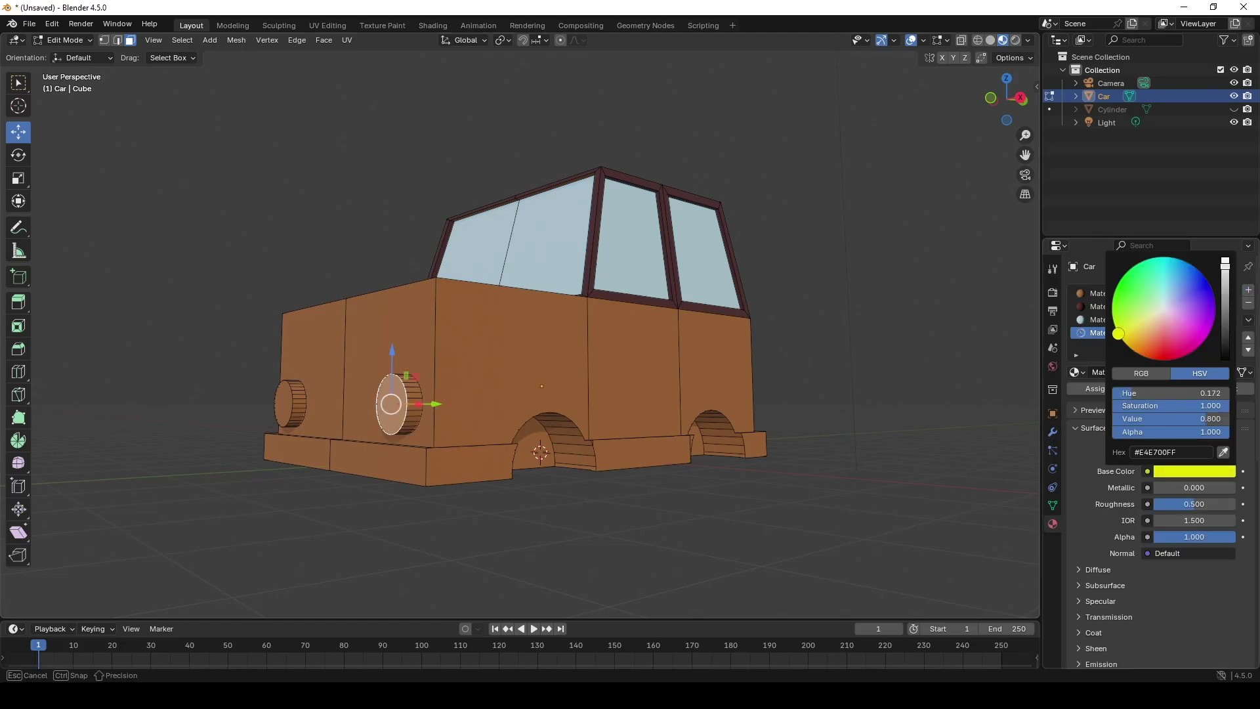
pyautogui.hotkey('ctrl', 'l')
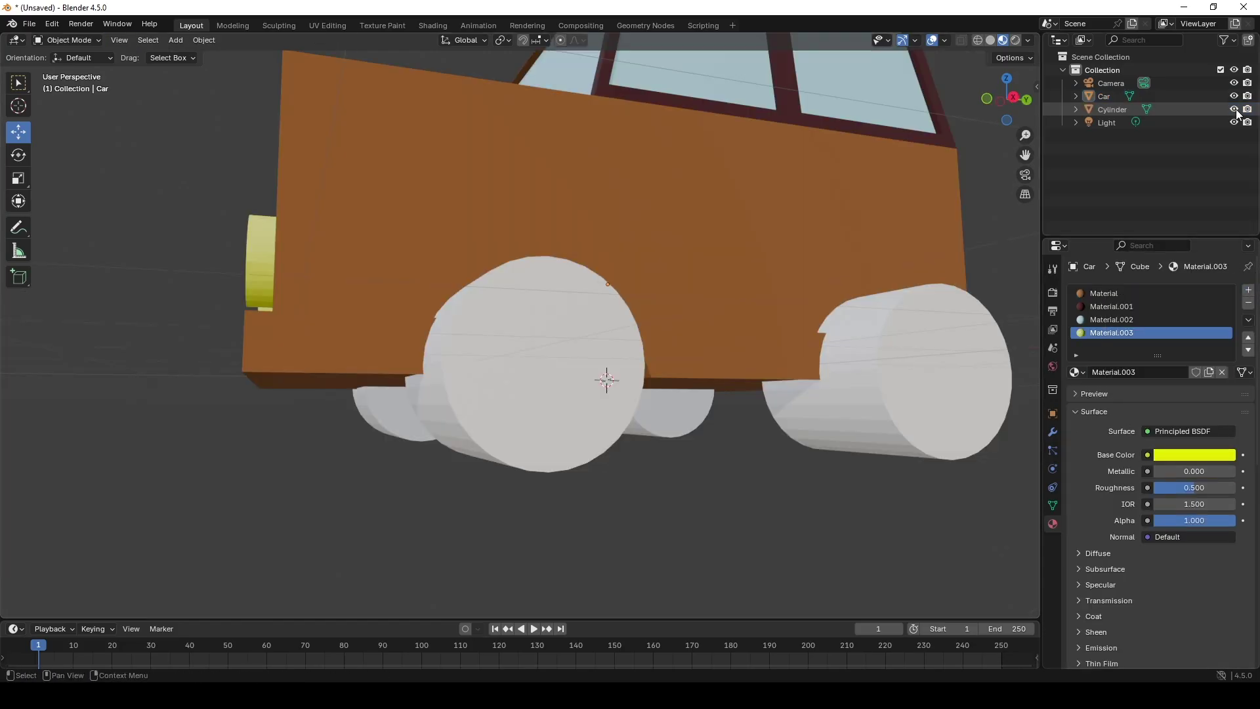
# Step: Hide the cylinder object used for the wheel arches and add a new mesh cylinder
pyautogui.click(1234, 109)
pyautogui.hotkey('shift', 'a')
pyautogui.moveTo(475, 417)
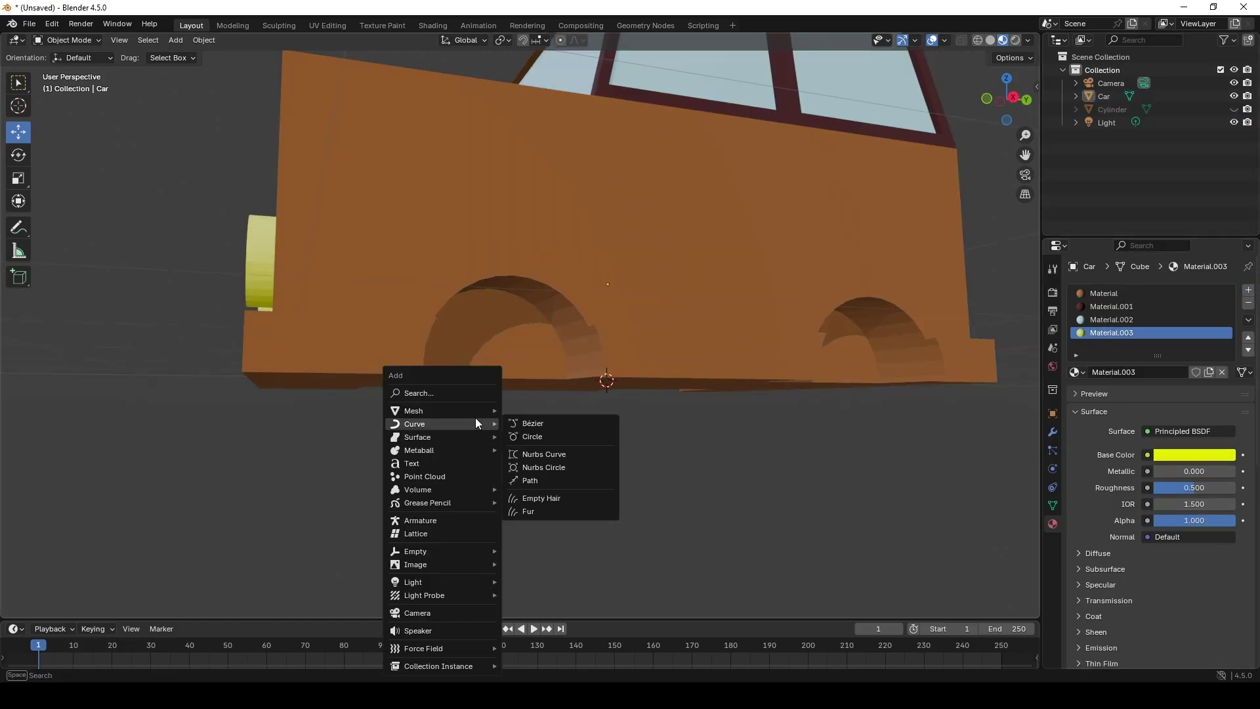
pyautogui.click(548, 477)
# Step: Rotate the new cylinder 90° in the right orthographic view
pyautogui.press('KP_1')
pyautogui.press('KP_3')
pyautogui.press('r')
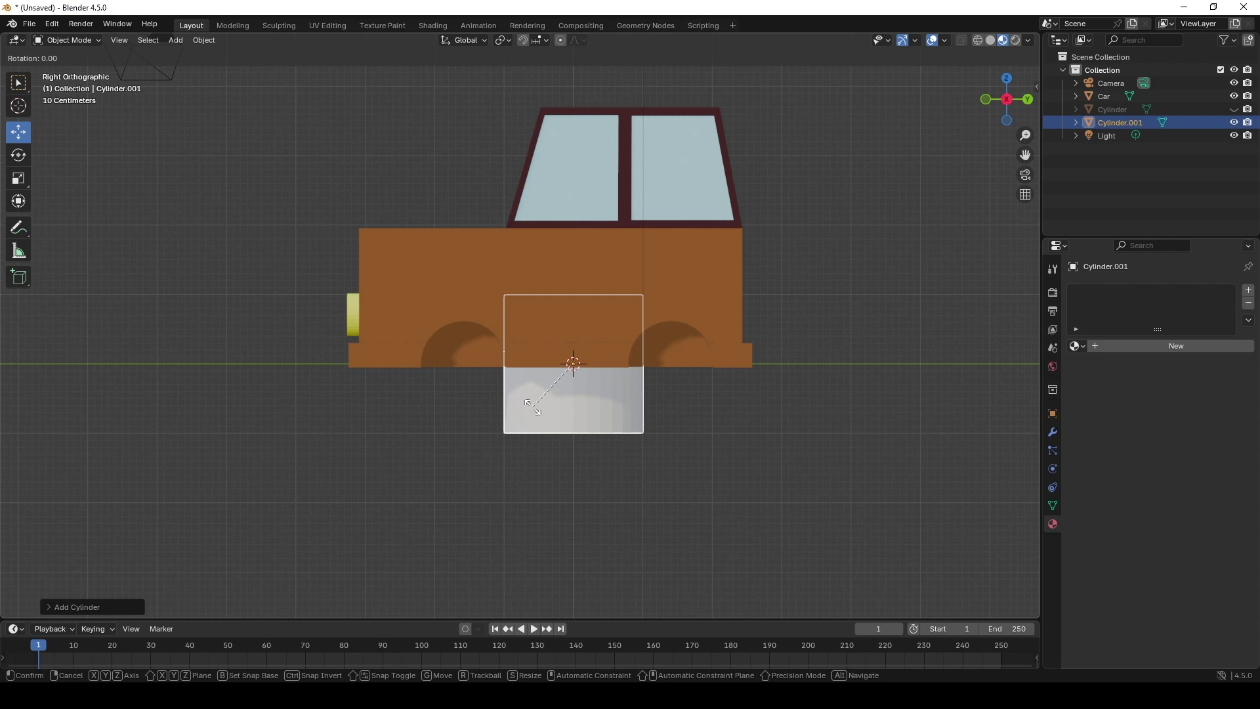
pyautogui.press('9')
pyautogui.press('0')
pyautogui.press('Return')
# Step: Scale the cylinder down to roughly wheel size and move it just below the car
pyautogui.press('s')
pyautogui.click(596, 427)
pyautogui.press('g')
pyautogui.click(556, 434)
# Step: Rotate the cylinder 90° about the global Z axis and narrow it along X to wheel width
pyautogui.write('rz')
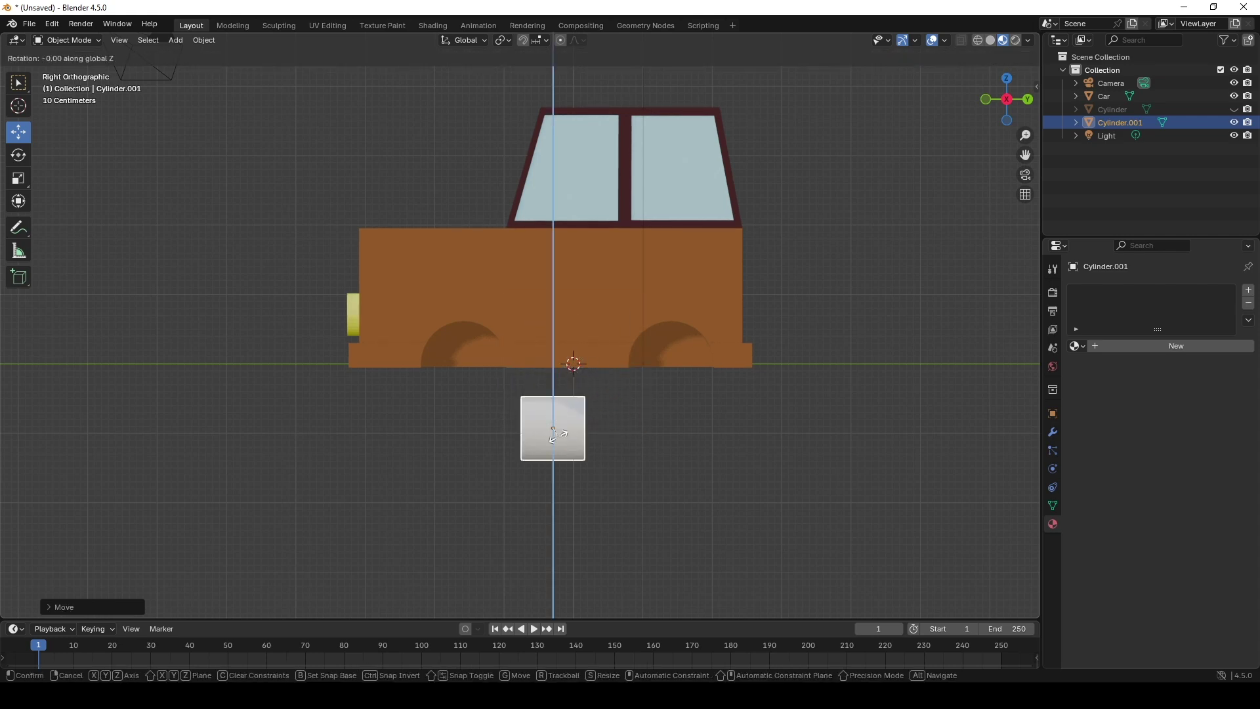
pyautogui.write('90')
pyautogui.press('Return')
pyautogui.press('KP_1')
pyautogui.press('s')
pyautogui.press('x')
pyautogui.click(573, 430)
# Step: Move the wheel cylinder under one side of the body and into the front wheel arch
pyautogui.press('g')
pyautogui.click(689, 387)
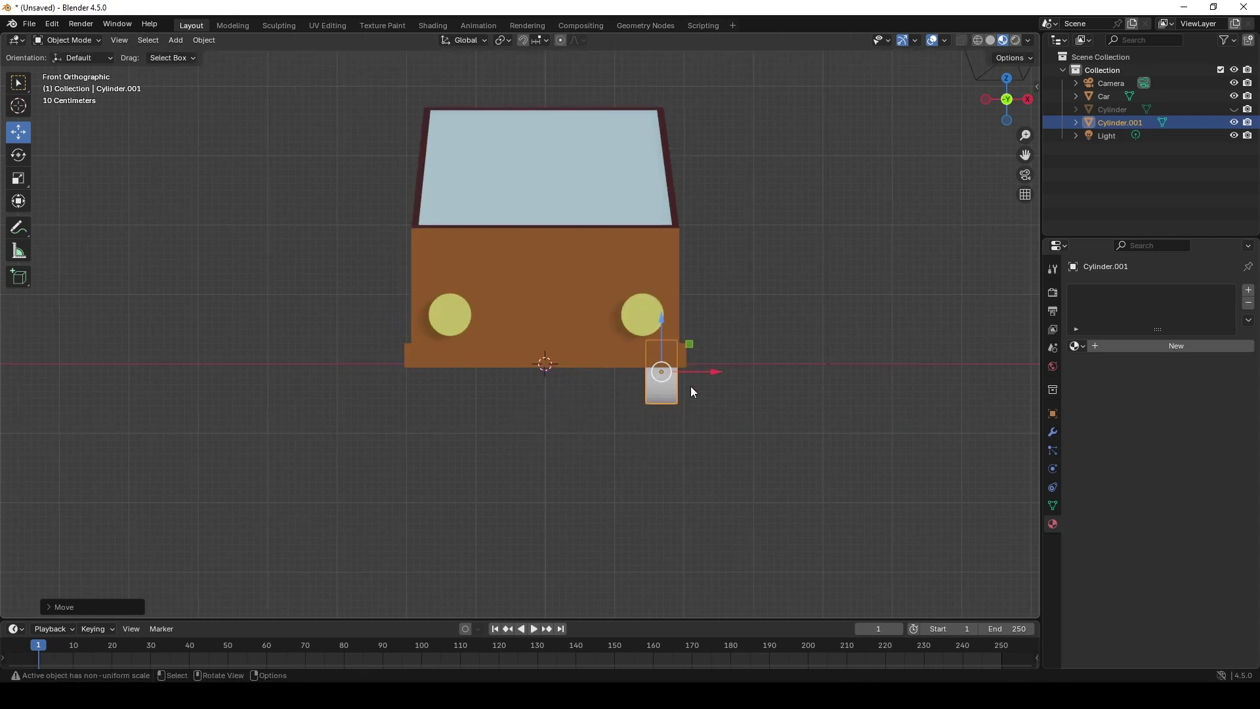
pyautogui.press('KP_3')
pyautogui.moveTo(551, 372); pyautogui.dragTo(464, 377)
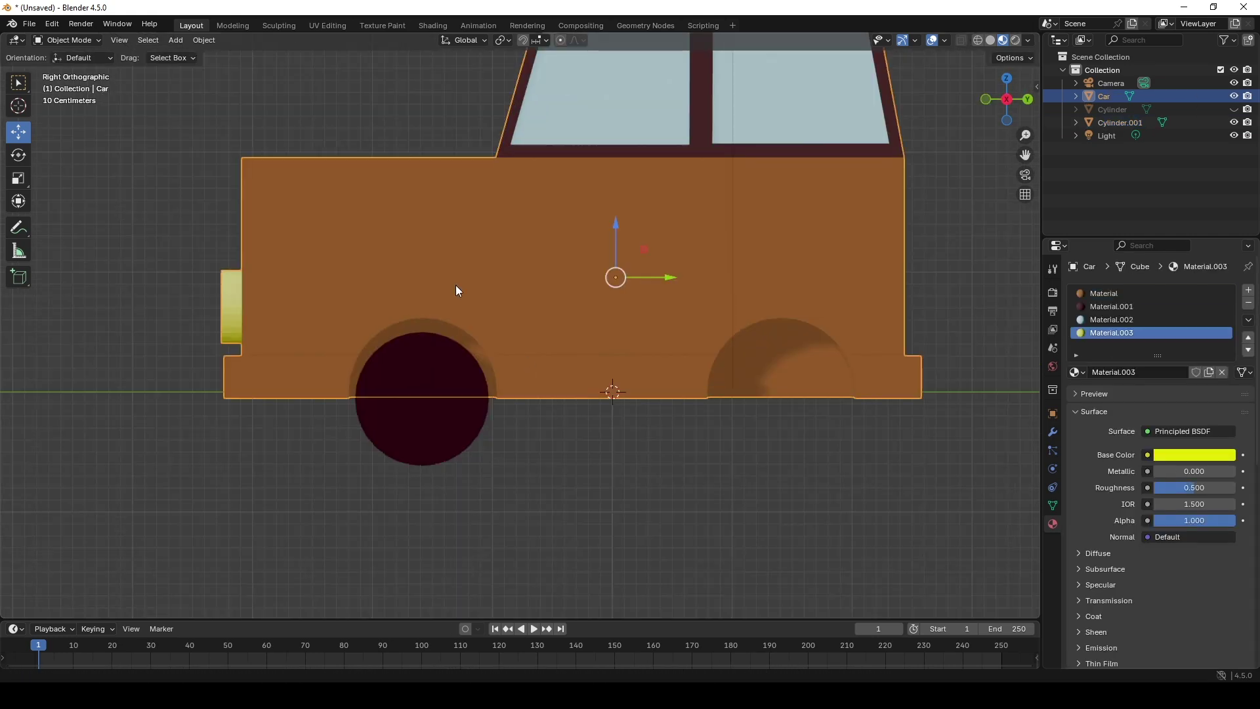
# Step: Extrude the wheel's outer face and scale it down to about half size to form a hub
pyautogui.click(423, 379)
pyautogui.press('Tab')
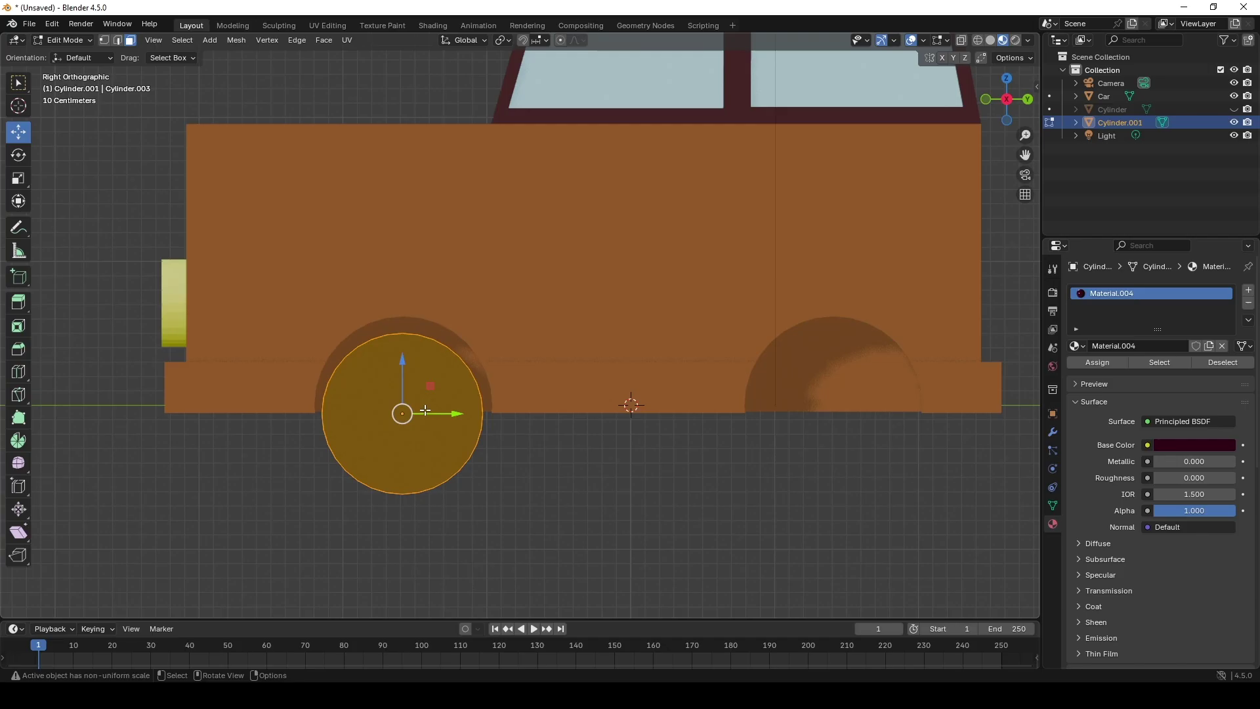
pyautogui.hotkey('ctrl', 'r')
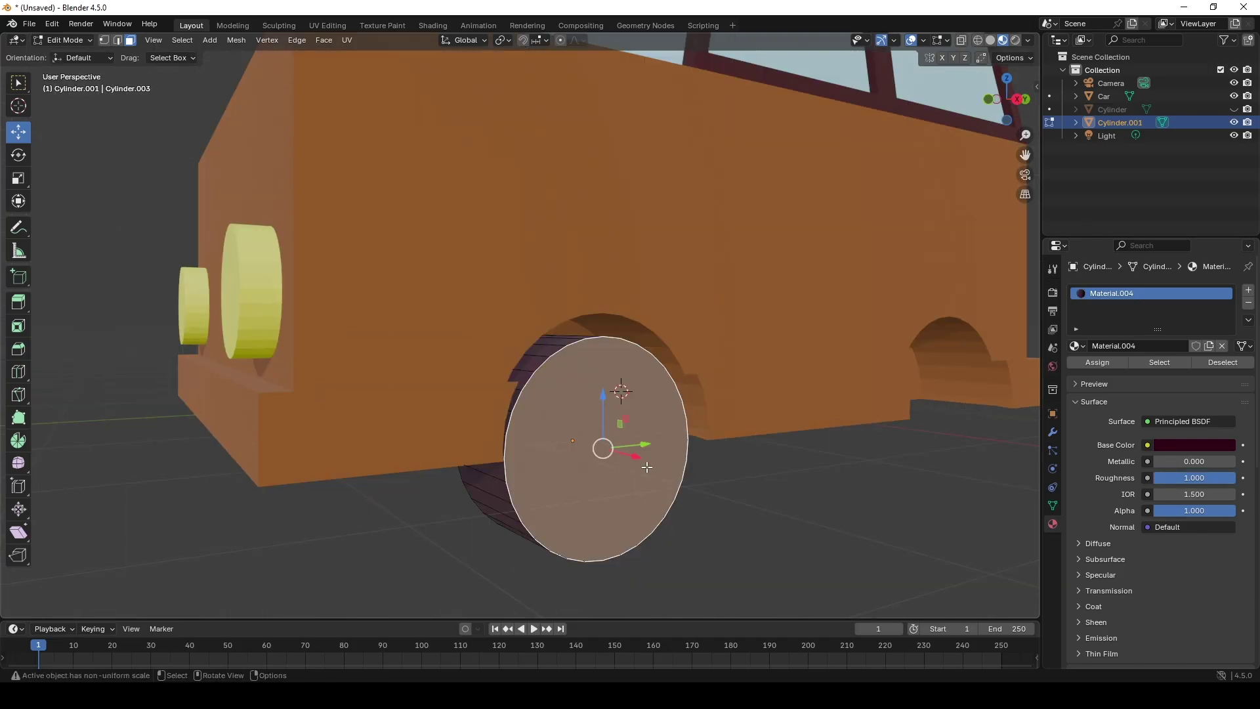
pyautogui.press('s')
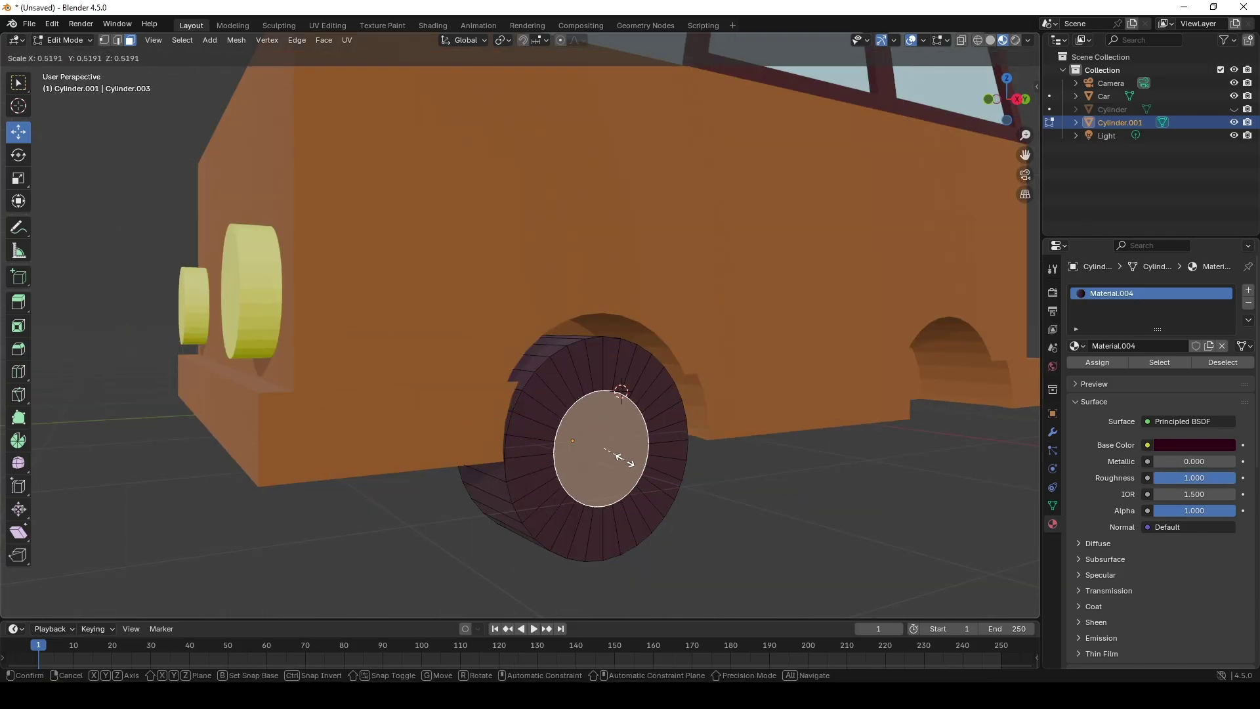
pyautogui.click(621, 450)
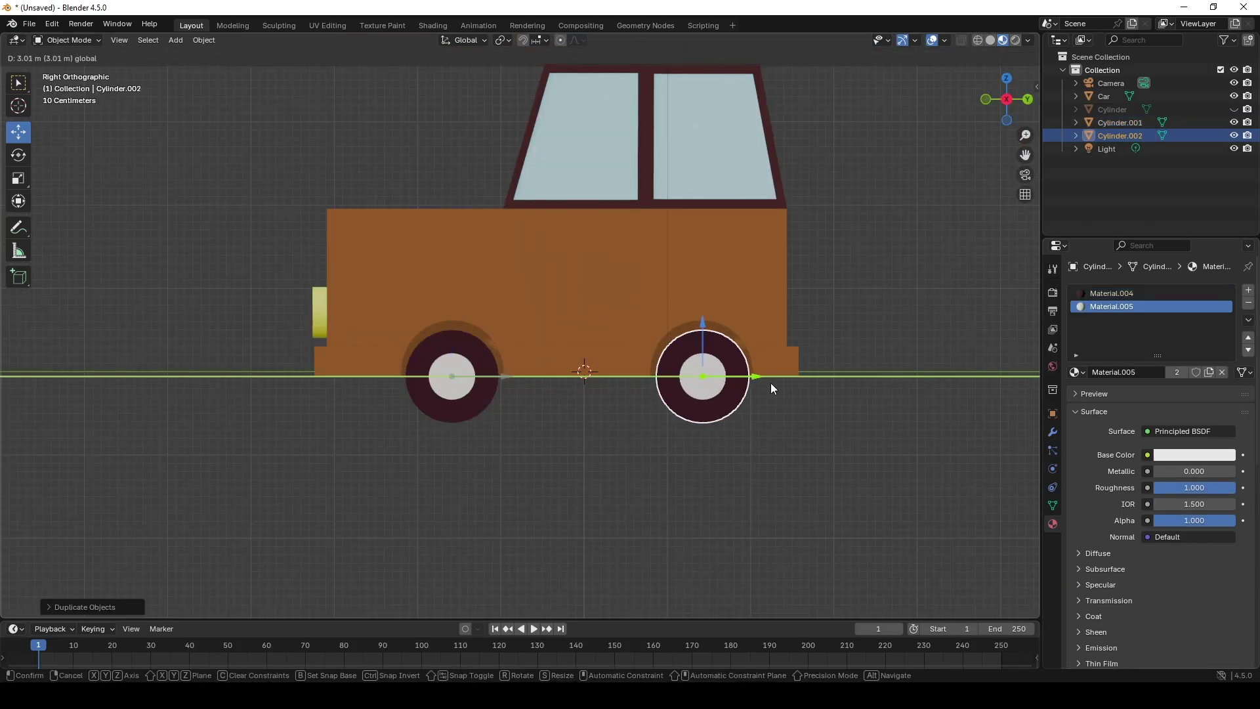
# Step: Place duplicated wheels on the car's opposite side along X, aligned under the body, and keep material preview shading
pyautogui.press('KP_1')
pyautogui.press('x')
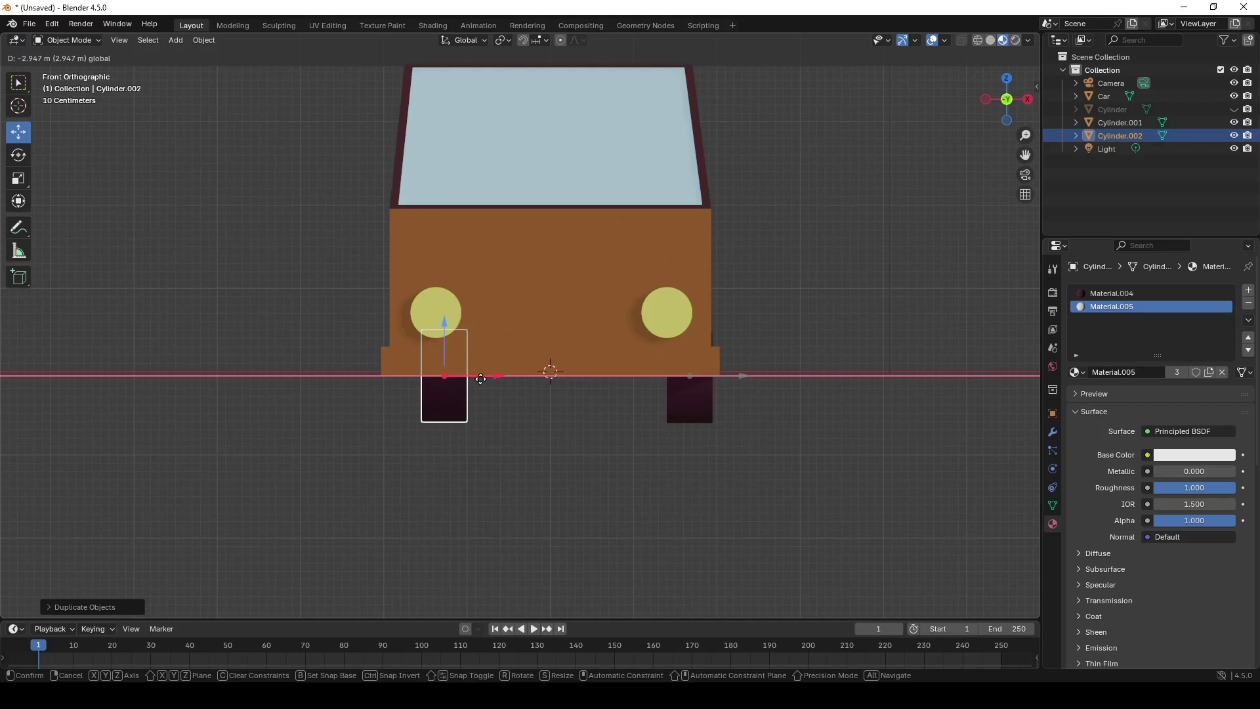
pyautogui.click(468, 379)
pyautogui.press('z')
pyautogui.click(329, 450)
pyautogui.moveTo(487, 373); pyautogui.dragTo(474, 374)
pyautogui.hotkey('shift', 'z')
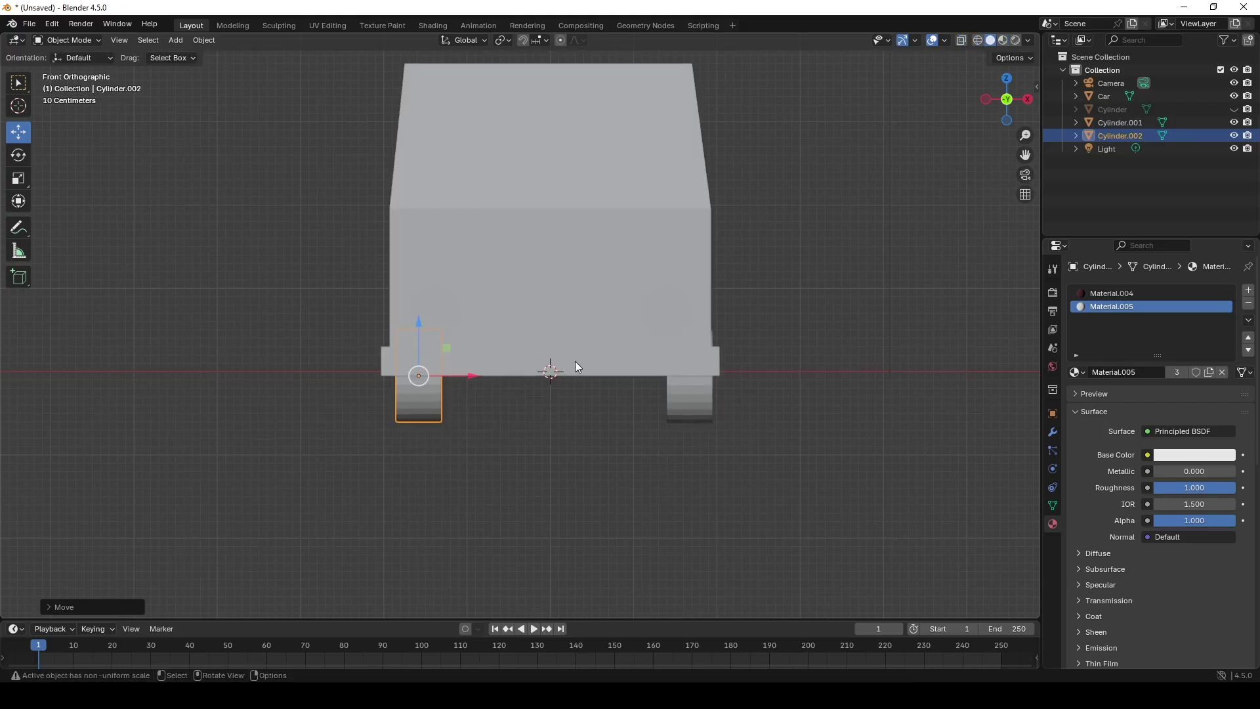
pyautogui.press('KP_3')
pyautogui.click(1004, 40)
# Step: Delete the existing camera and add a new camera to the scene
pyautogui.scroll(-5, 437, 369)
pyautogui.click(338, 187)
pyautogui.press('x')
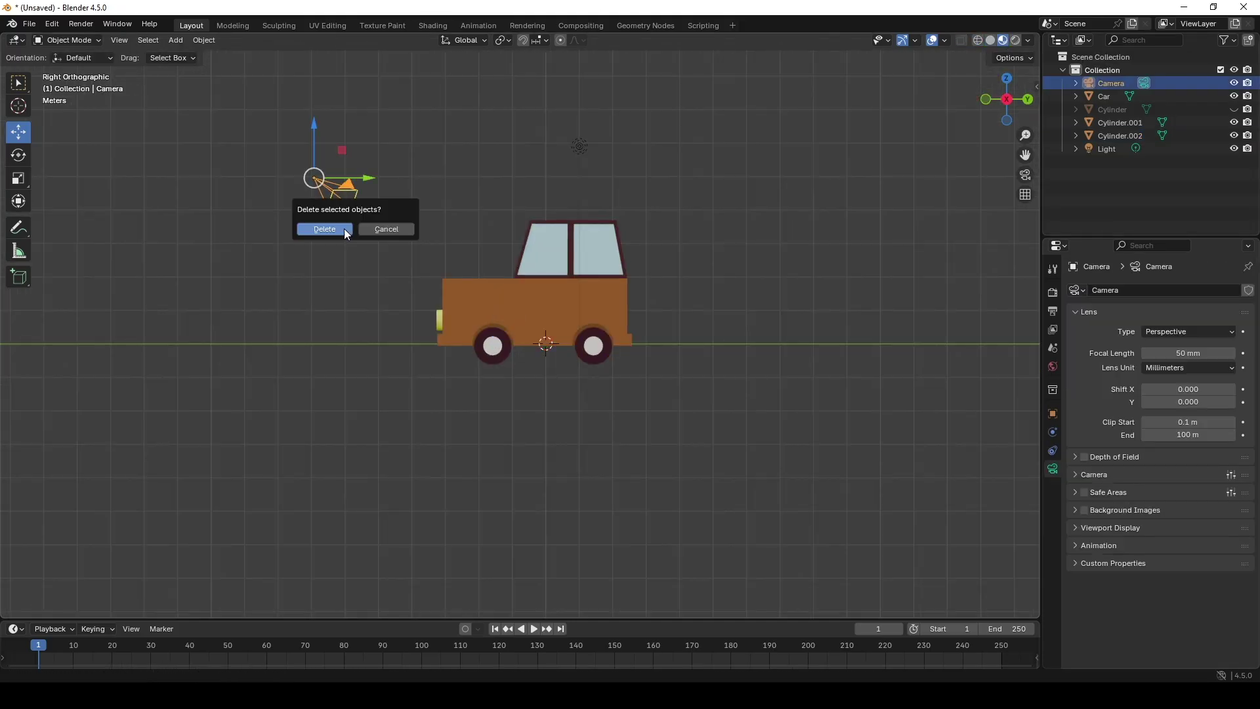
pyautogui.click(347, 229)
pyautogui.press('KP_1')
pyautogui.scroll(1, 530, 354)
pyautogui.hotkey('shift', 'a')
pyautogui.click(504, 550)
# Step: Move the new camera back along Y to a distance in front of the car
pyautogui.press('KP_3')
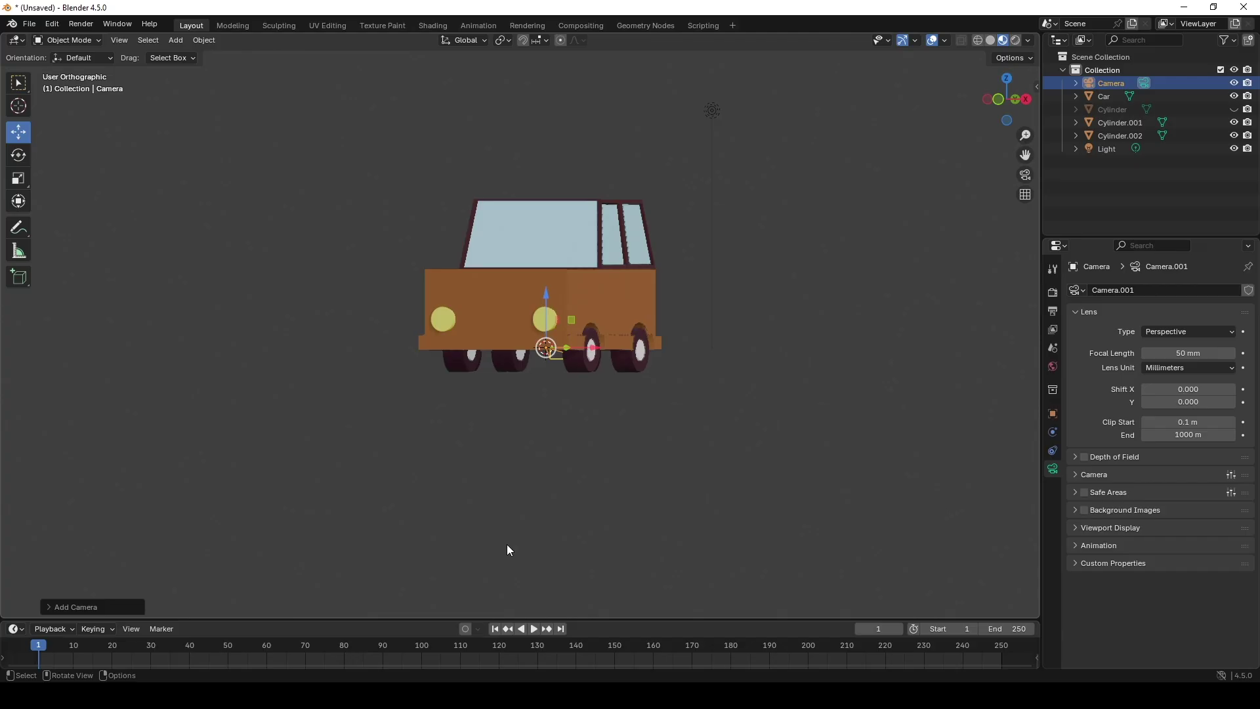
pyautogui.scroll(-2, 557, 426)
pyautogui.moveTo(594, 339); pyautogui.dragTo(300, 338)
pyautogui.scroll(-3, 367, 336)
pyautogui.moveTo(414, 335); pyautogui.dragTo(281, 334)
# Step: Reposition and rotate the camera so the car is framed in a three-quarter front view
pyautogui.press('KP_0')
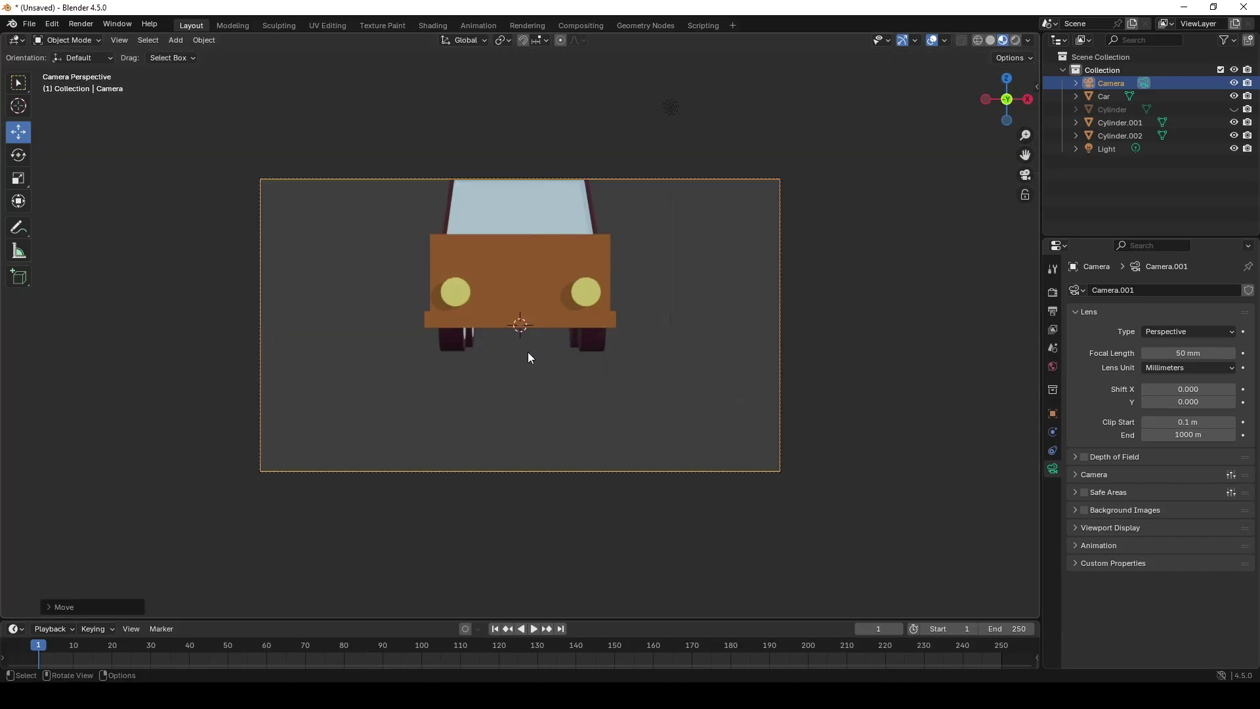
pyautogui.press('g')
pyautogui.click(559, 219)
pyautogui.press('KP_1')
pyautogui.moveTo(559, 216); pyautogui.dragTo(617, 500, button='middle')
pyautogui.press('r')
pyautogui.click(543, 525)
pyautogui.press('KP_0')
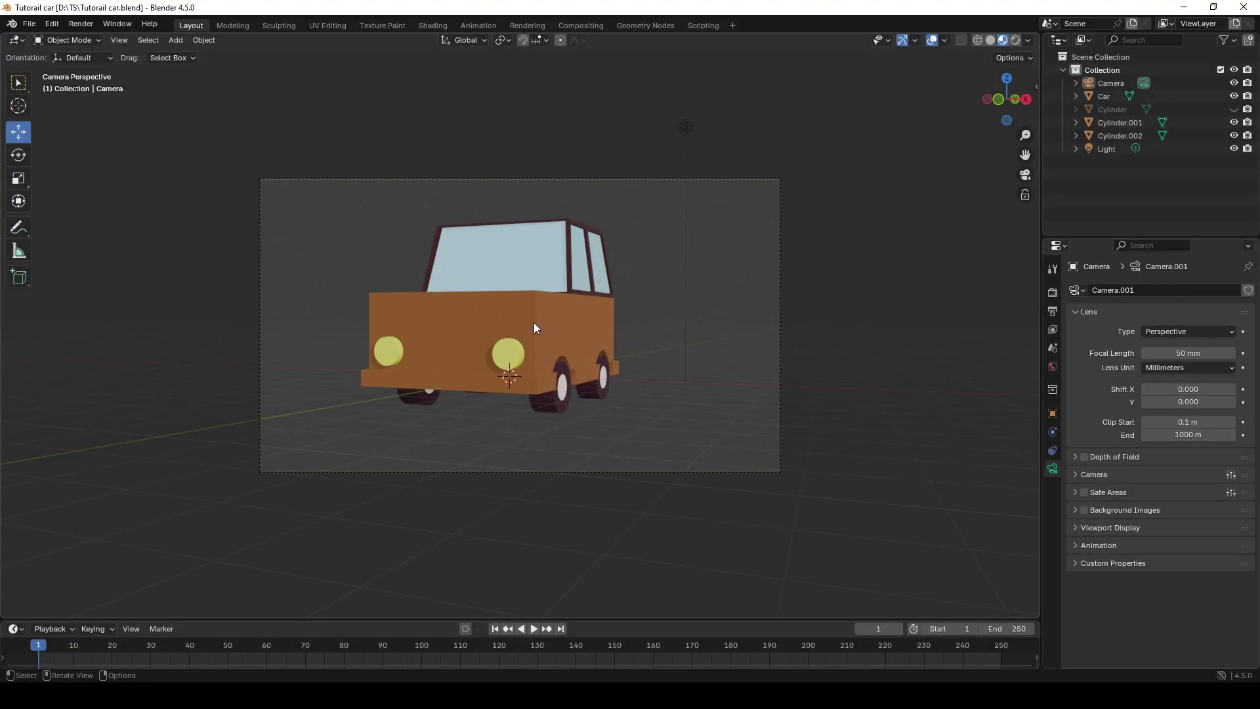
# Step: Add a Grease Pencil Scene Line Art object to outline the car
pyautogui.hotkey('shift', 'a')
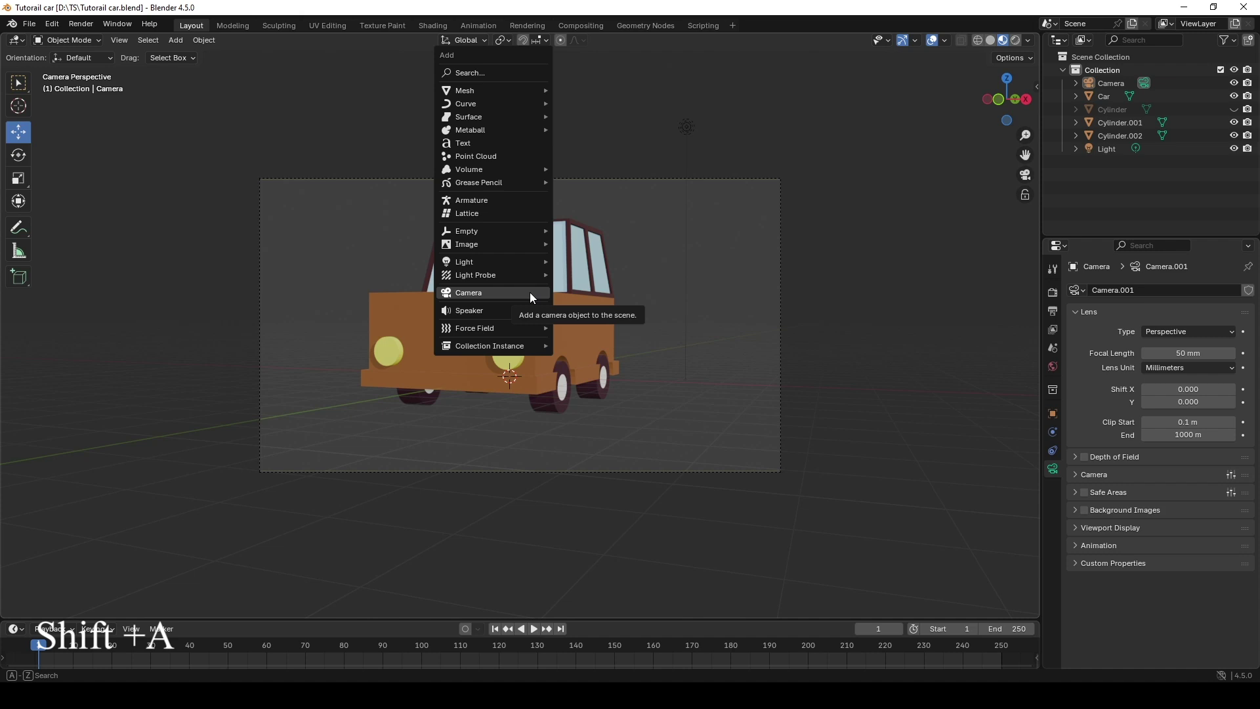
pyautogui.moveTo(472, 105)
pyautogui.moveTo(478, 181)
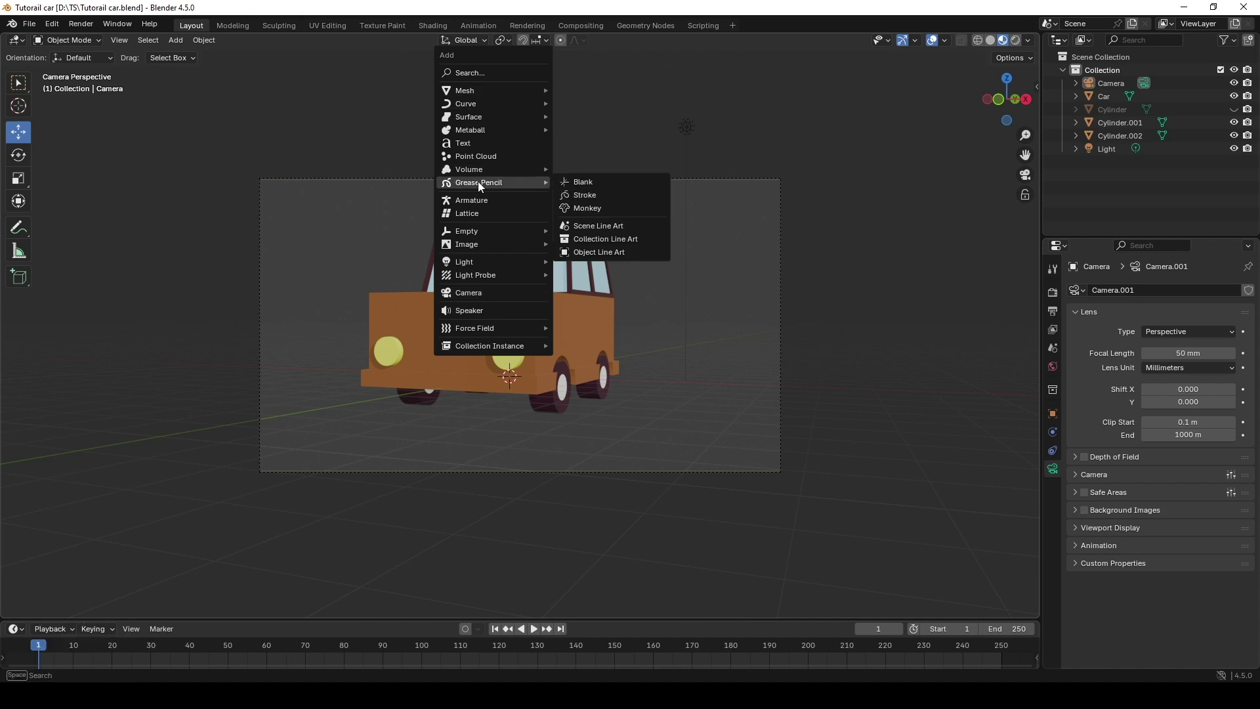
pyautogui.click(611, 228)
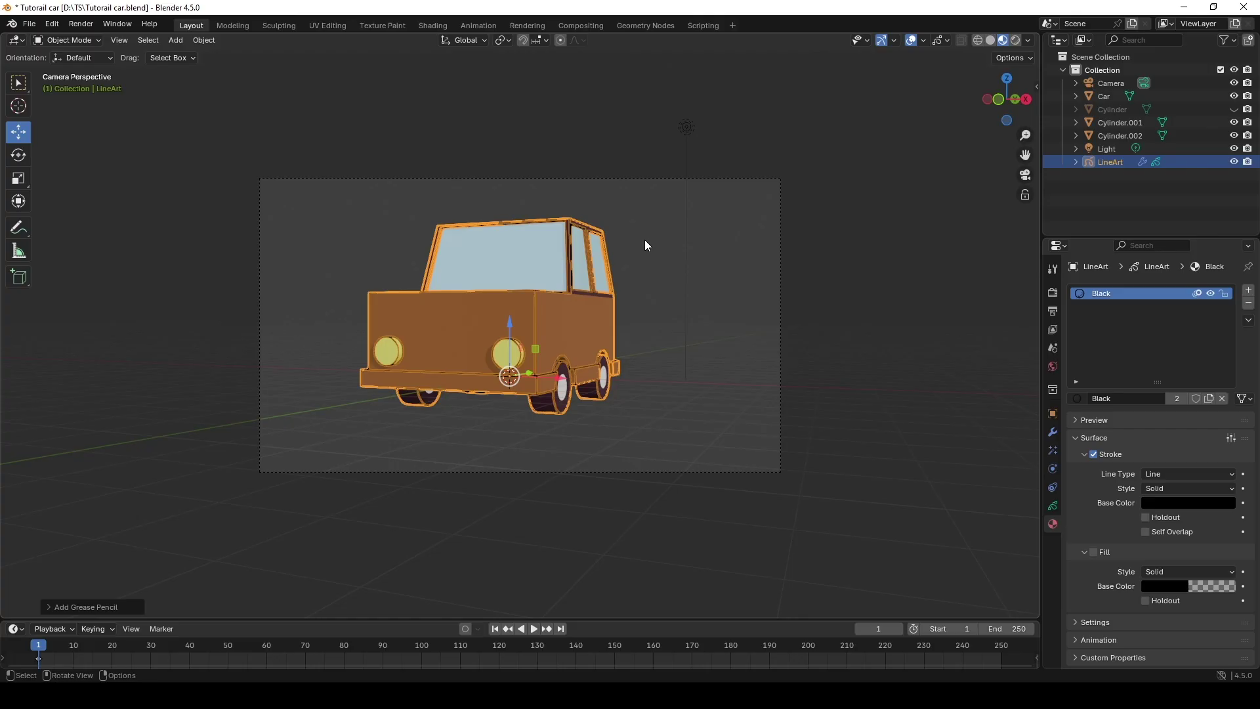
# Step: Set the Lineart modifier's line thickness to 42 and keep its opacity at 1.00
pyautogui.scroll(3, 643, 236)
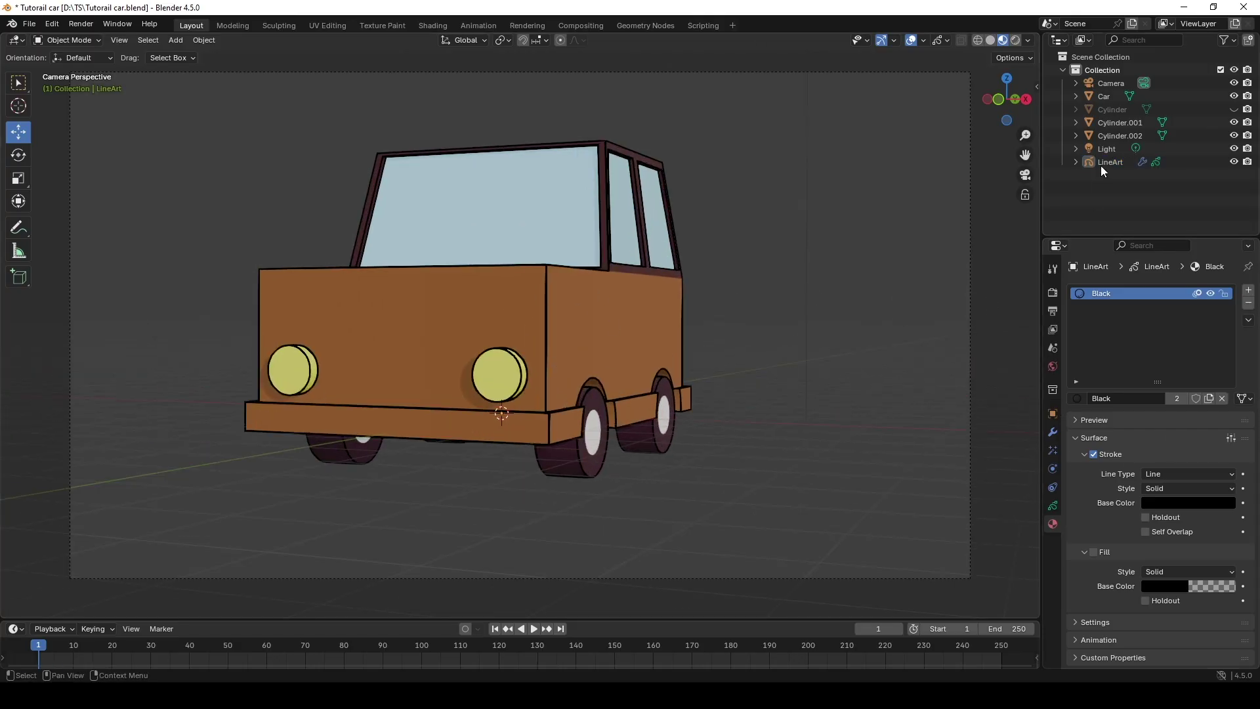
pyautogui.click(1052, 432)
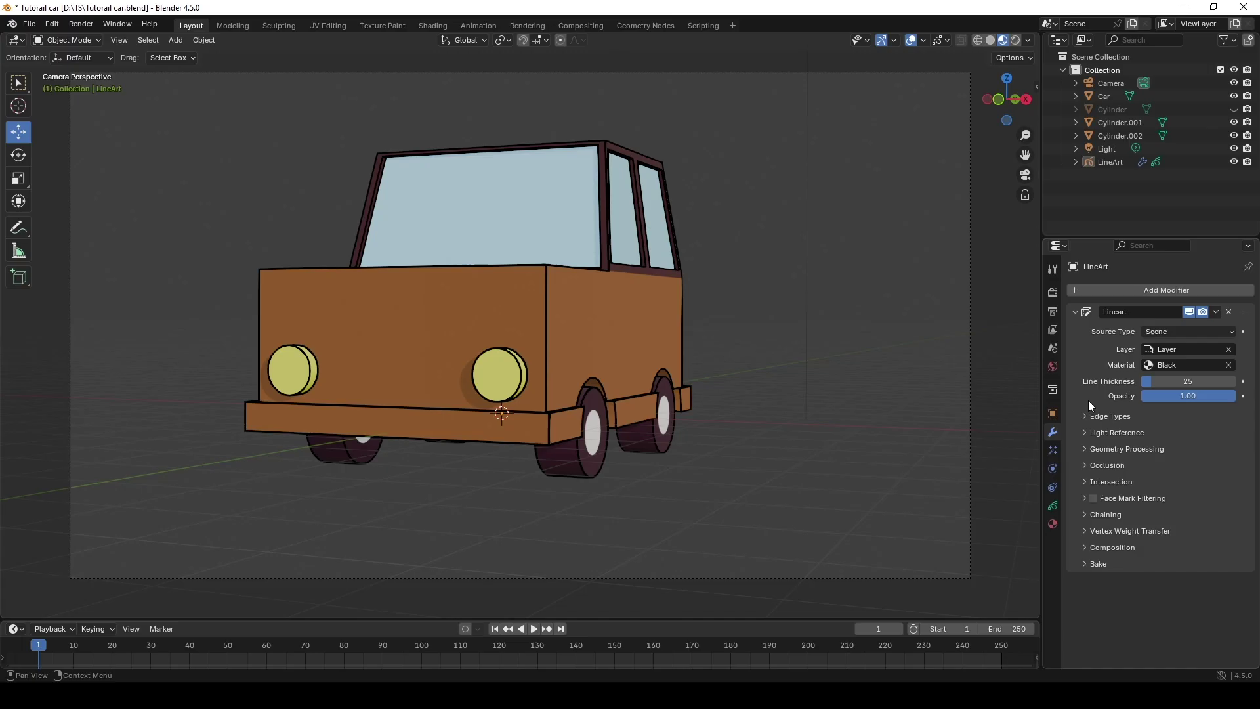
pyautogui.moveTo(1153, 381)
pyautogui.mouseDown()
pyautogui.moveTo(1171, 381)
pyautogui.moveTo(1161, 382)
pyautogui.mouseUp()
pyautogui.moveTo(1227, 396)
pyautogui.mouseDown()
pyautogui.moveTo(1172, 396)
pyautogui.moveTo(1234, 396)
pyautogui.mouseUp()
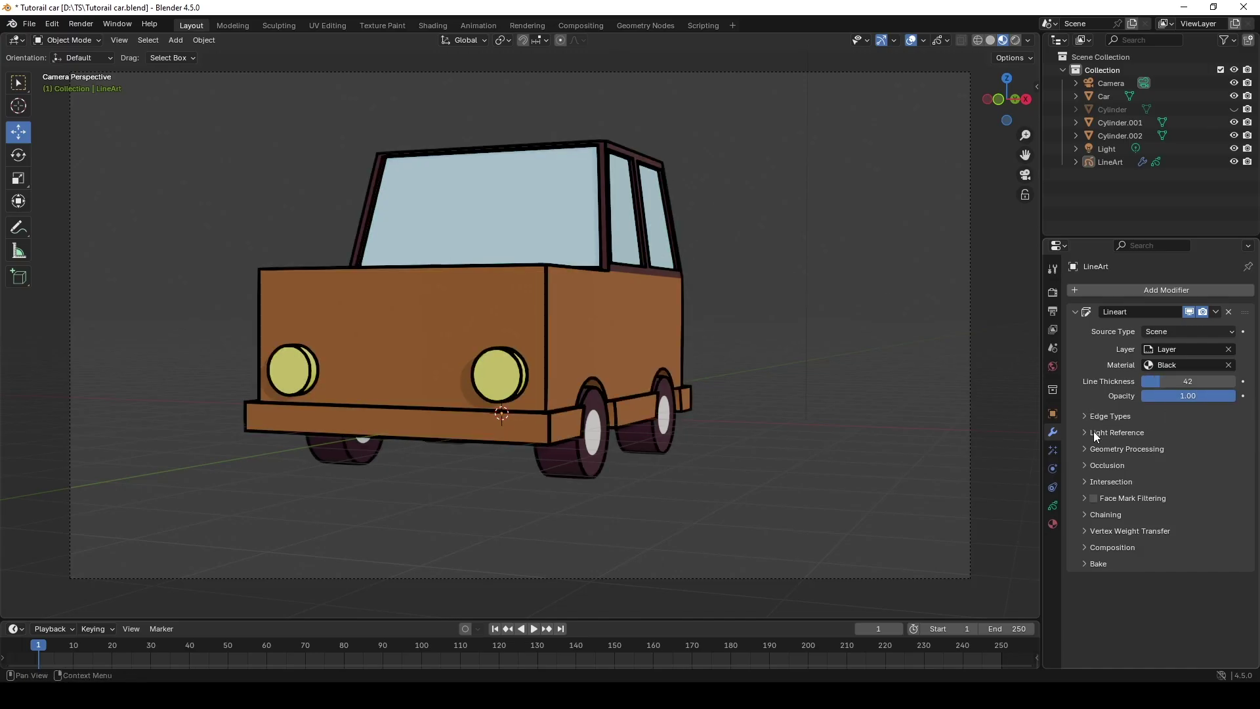
# Step: Examine the line art outlines from angles outside the camera, and return to the camera view
pyautogui.moveTo(746, 419); pyautogui.dragTo(627, 407, button='middle')
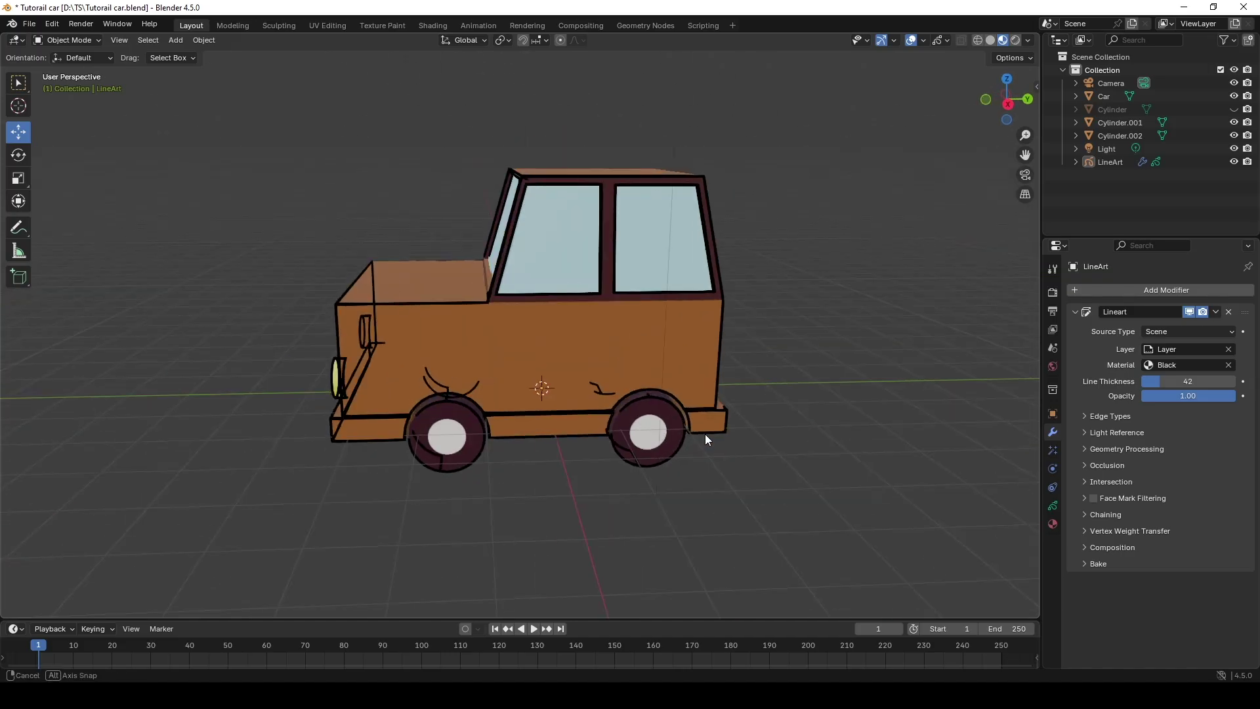
pyautogui.moveTo(705, 435); pyautogui.dragTo(582, 371, button='middle')
pyautogui.scroll(5, 482, 310)
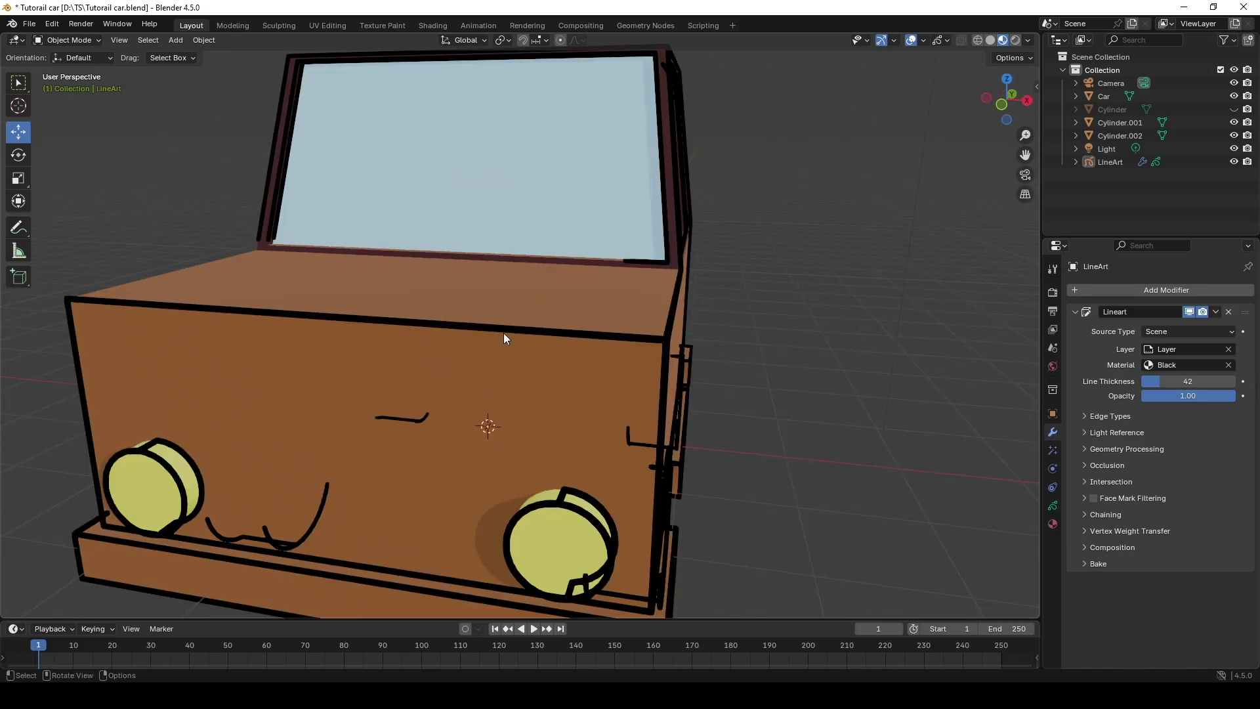
pyautogui.press('KP_0')
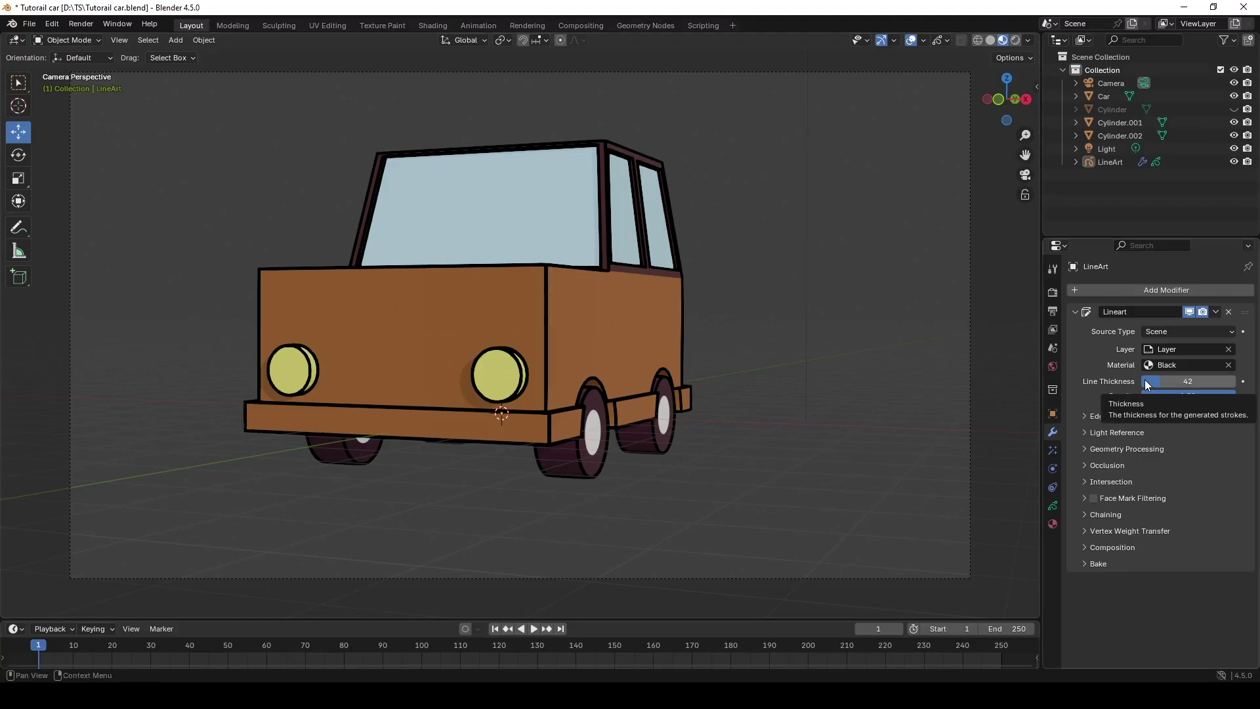
# Step: Add a Simplify modifier to the LineArt object after its Lineart modifier
pyautogui.click(1078, 313)
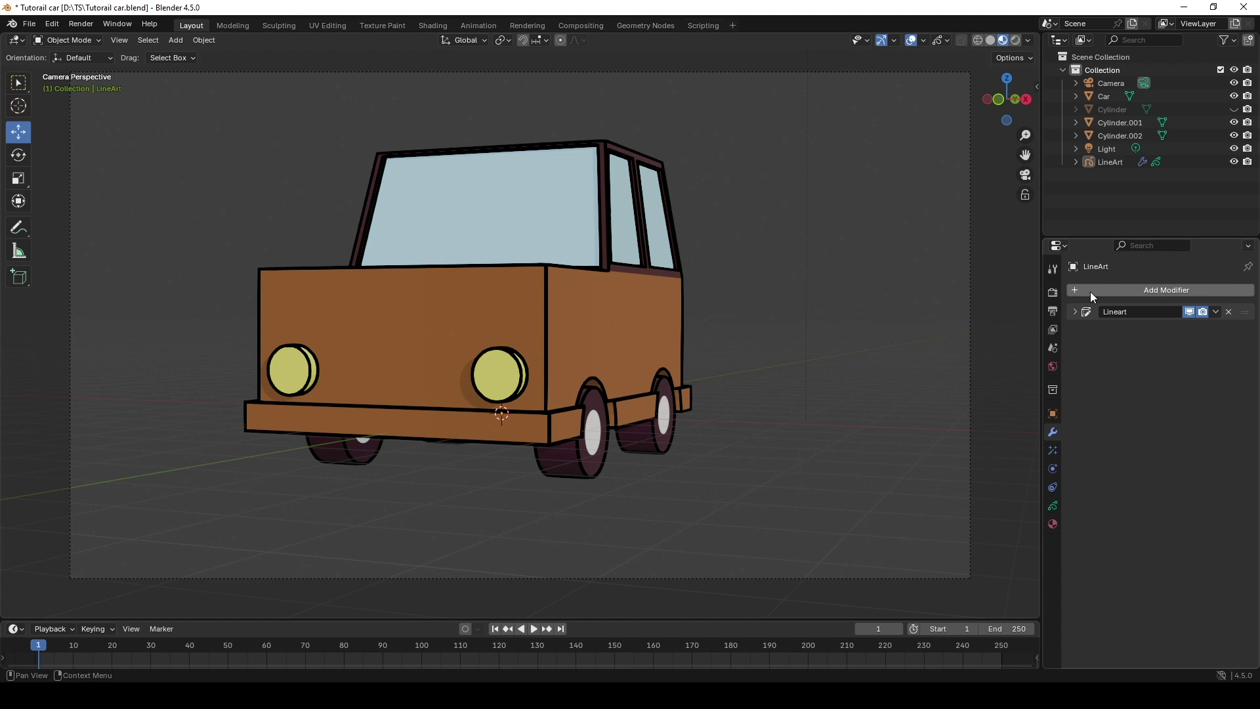
pyautogui.click(1089, 291)
pyautogui.click(1089, 292)
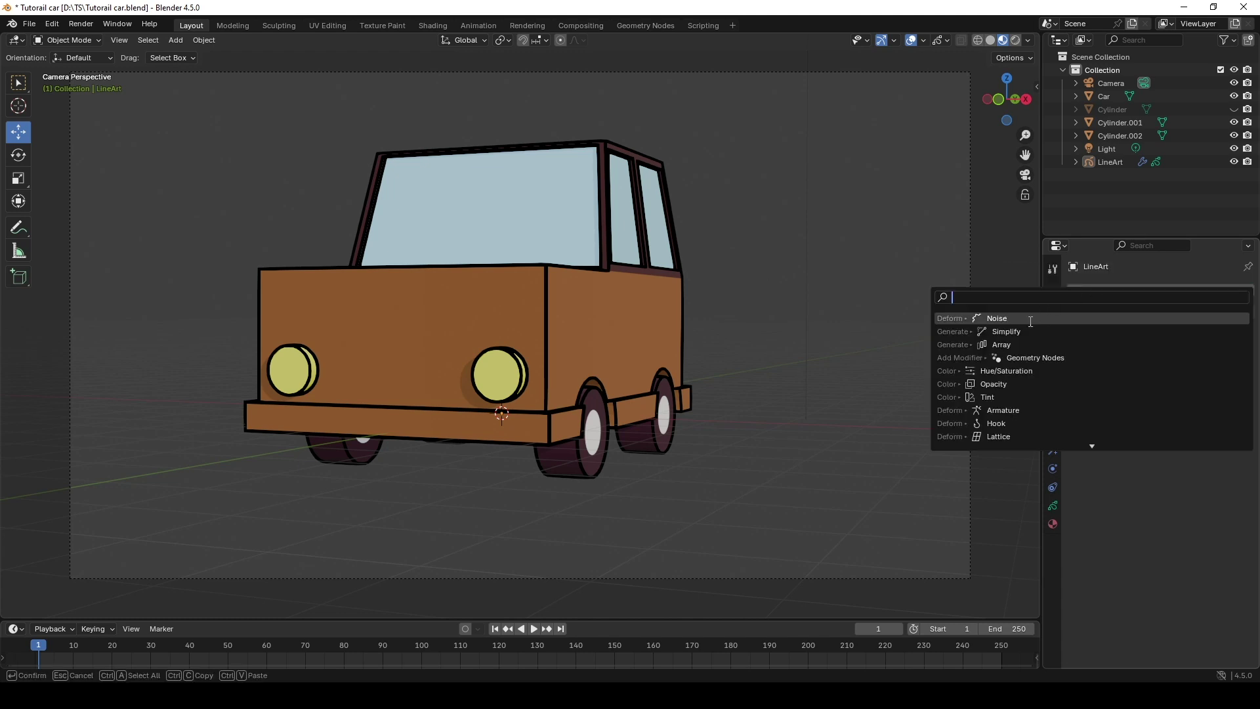
pyautogui.click(1010, 331)
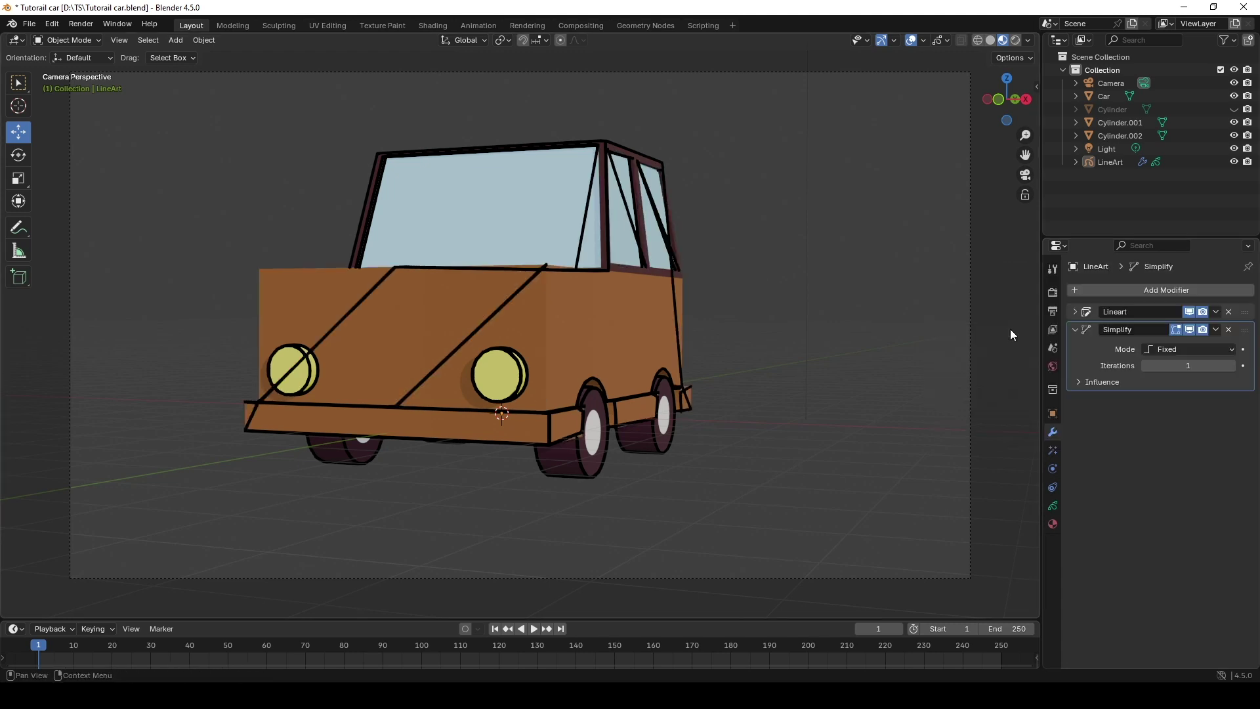
# Step: Set the Simplify modifier's mode to Sample and add a Noise modifier below it on the LineArt object
pyautogui.click(1160, 350)
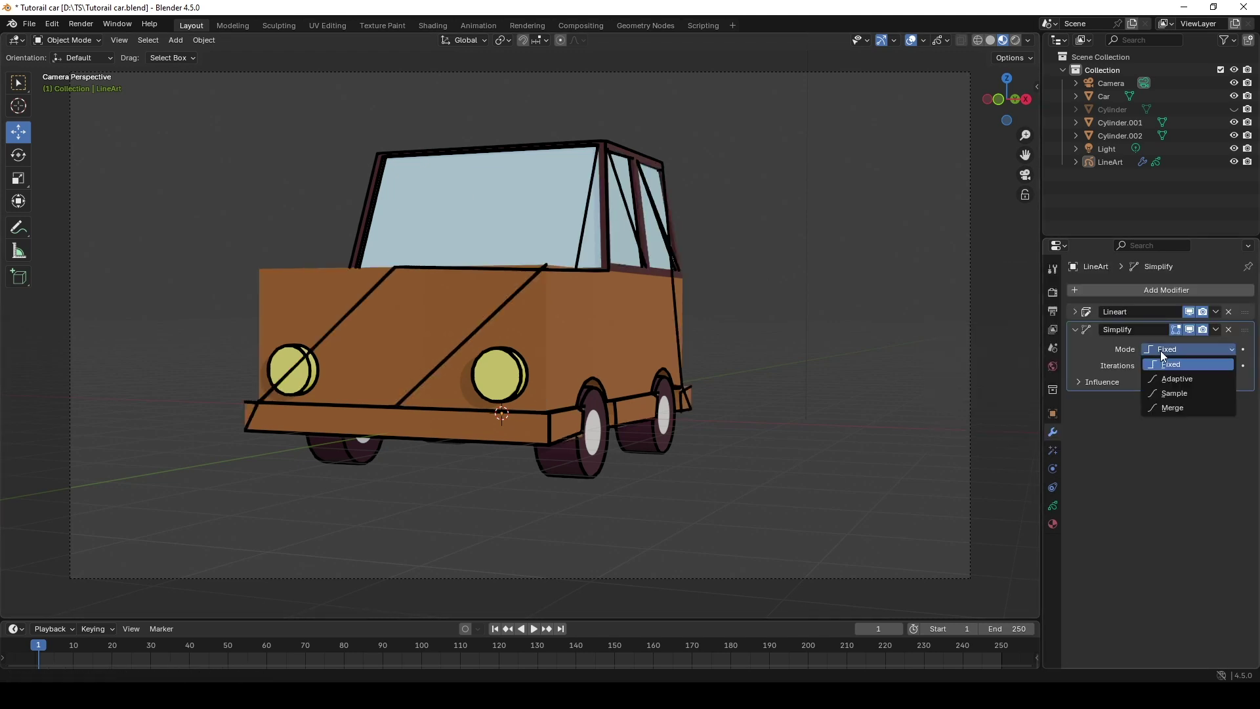
pyautogui.click(1180, 395)
pyautogui.click(1120, 290)
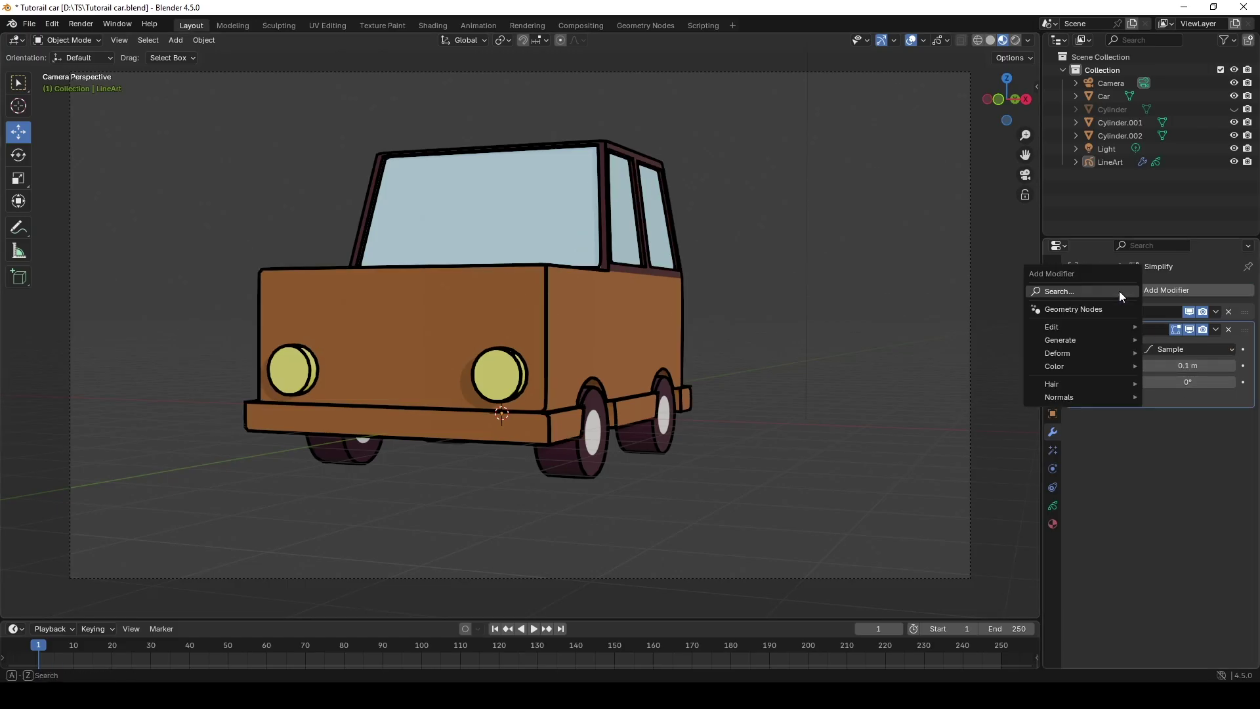
pyautogui.click(1067, 292)
pyautogui.click(1020, 337)
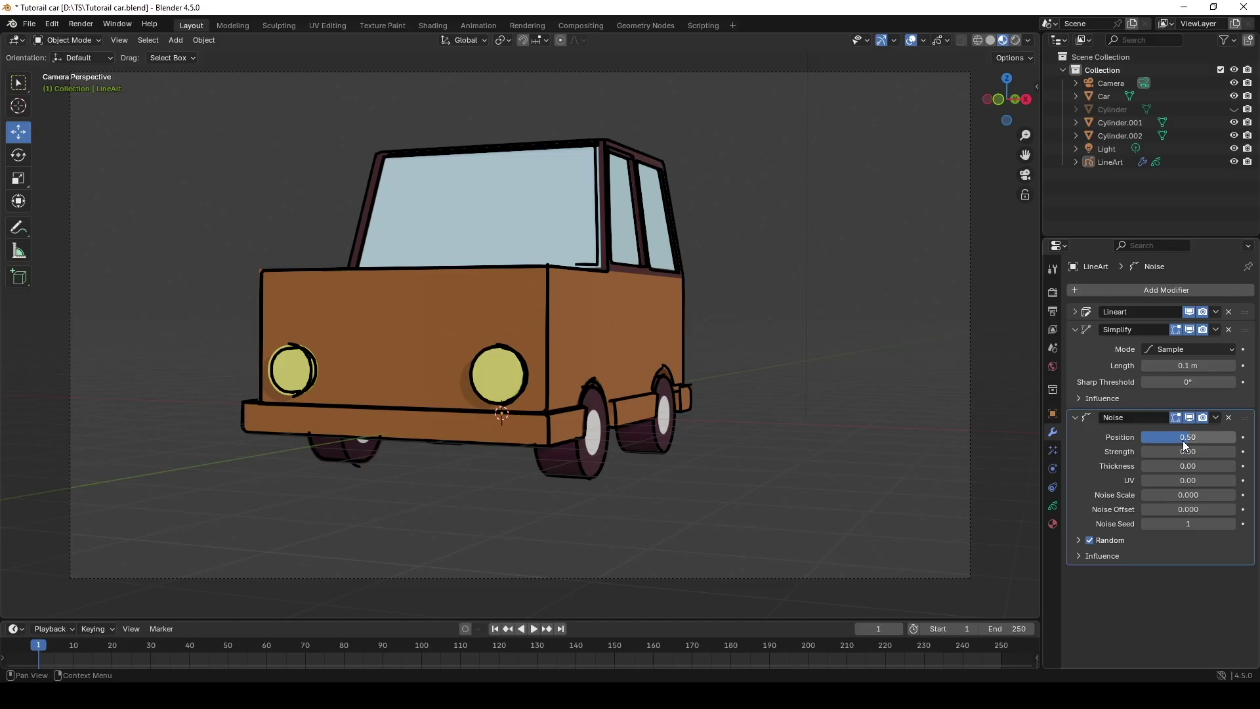
# Step: Set the Noise position to 0.05 and thickness to 1.00, and adjust the noise scale and the Simplify sample length
pyautogui.moveTo(1184, 444); pyautogui.dragTo(1236, 464)
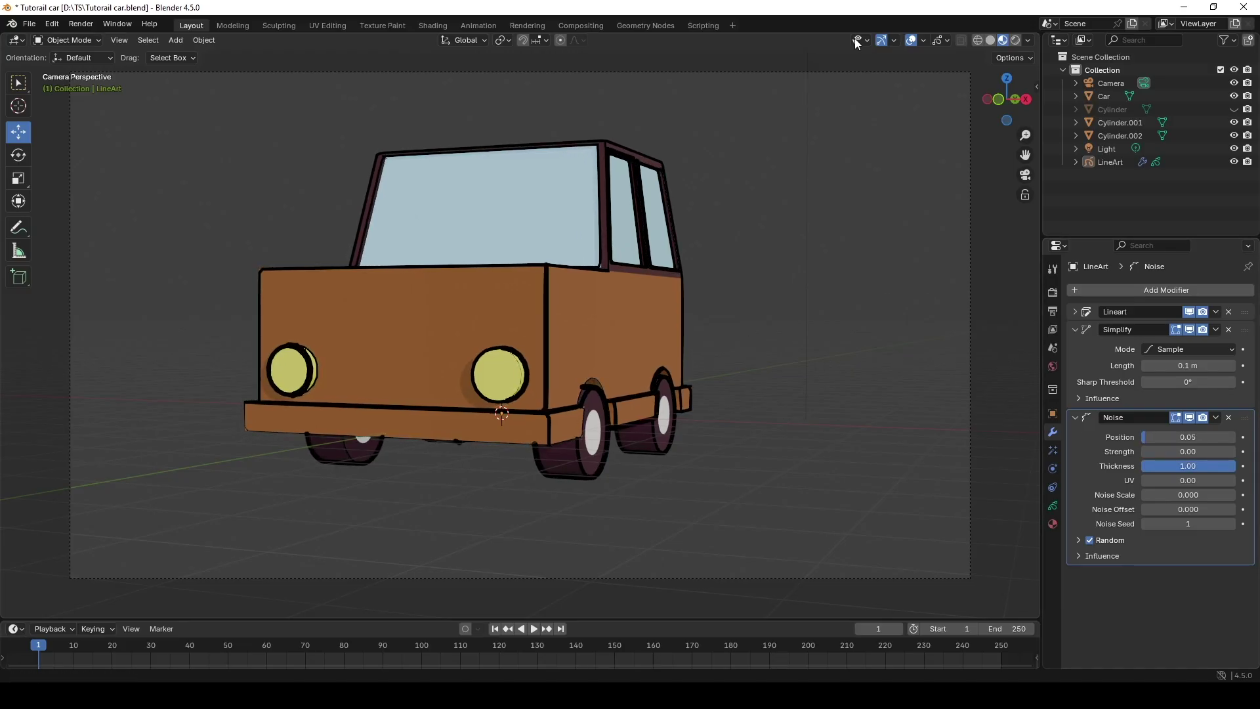
pyautogui.moveTo(1162, 493)
pyautogui.mouseDown()
pyautogui.moveTo(1175, 493)
pyautogui.moveTo(1150, 495)
pyautogui.moveTo(1157, 479)
pyautogui.mouseUp()
pyautogui.moveTo(1160, 495); pyautogui.dragTo(1167, 481)
pyautogui.moveTo(1181, 366); pyautogui.dragTo(1177, 365)
pyautogui.moveTo(1174, 494); pyautogui.dragTo(1161, 494)
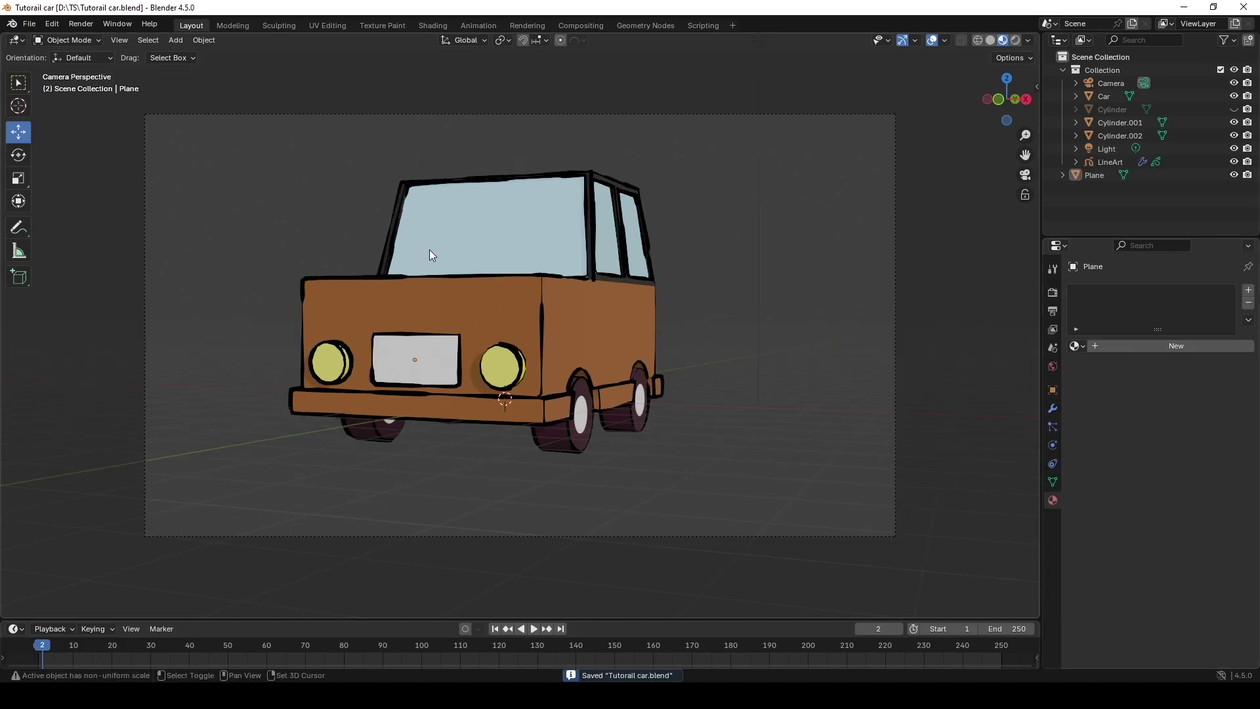
# Step: Add a Plain Axes empty at the world origin
pyautogui.hotkey('shift', 'a')
pyautogui.moveTo(429, 249)
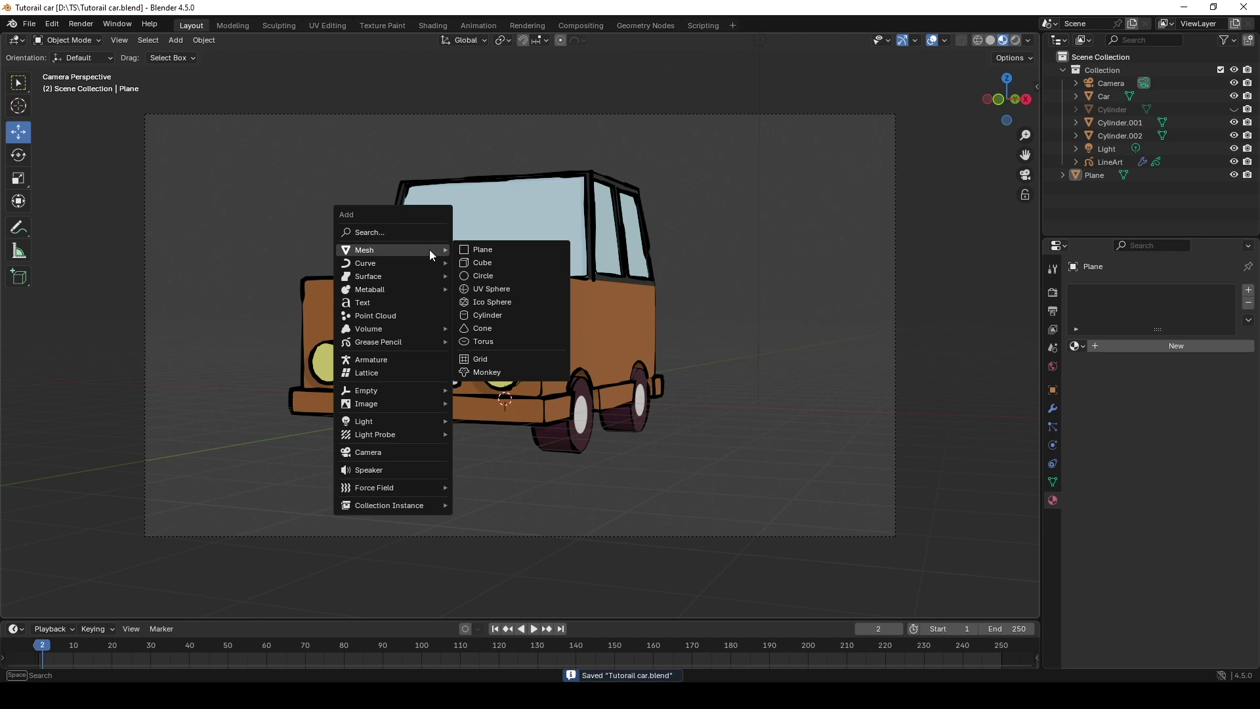
pyautogui.moveTo(381, 387)
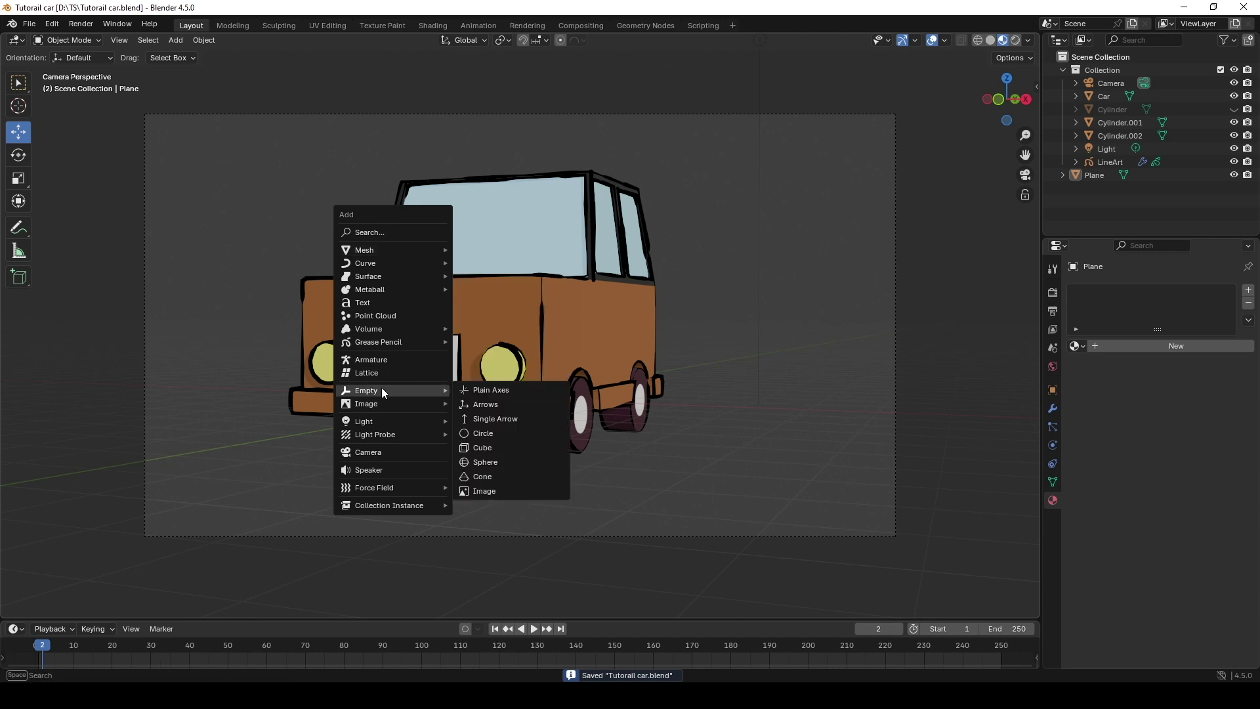
pyautogui.click(466, 392)
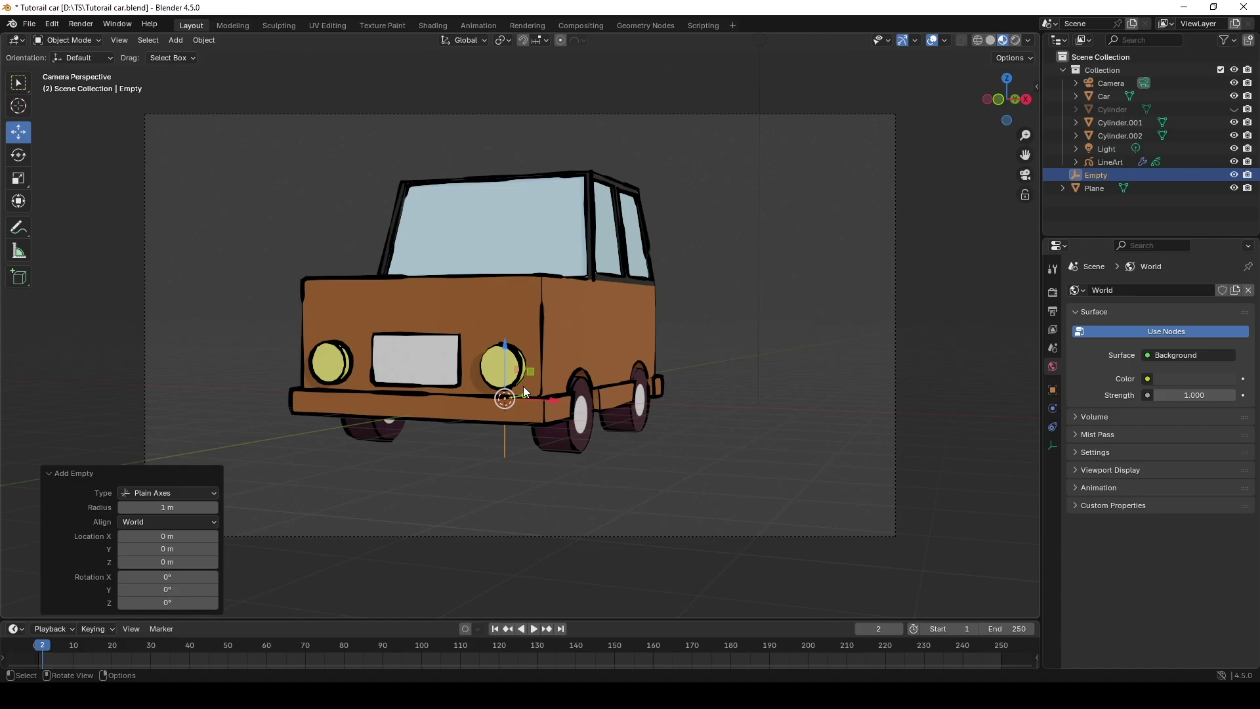
# Step: Scale the empty up to about 4.1 and raise it about 0.32 m along Z
pyautogui.press('s')
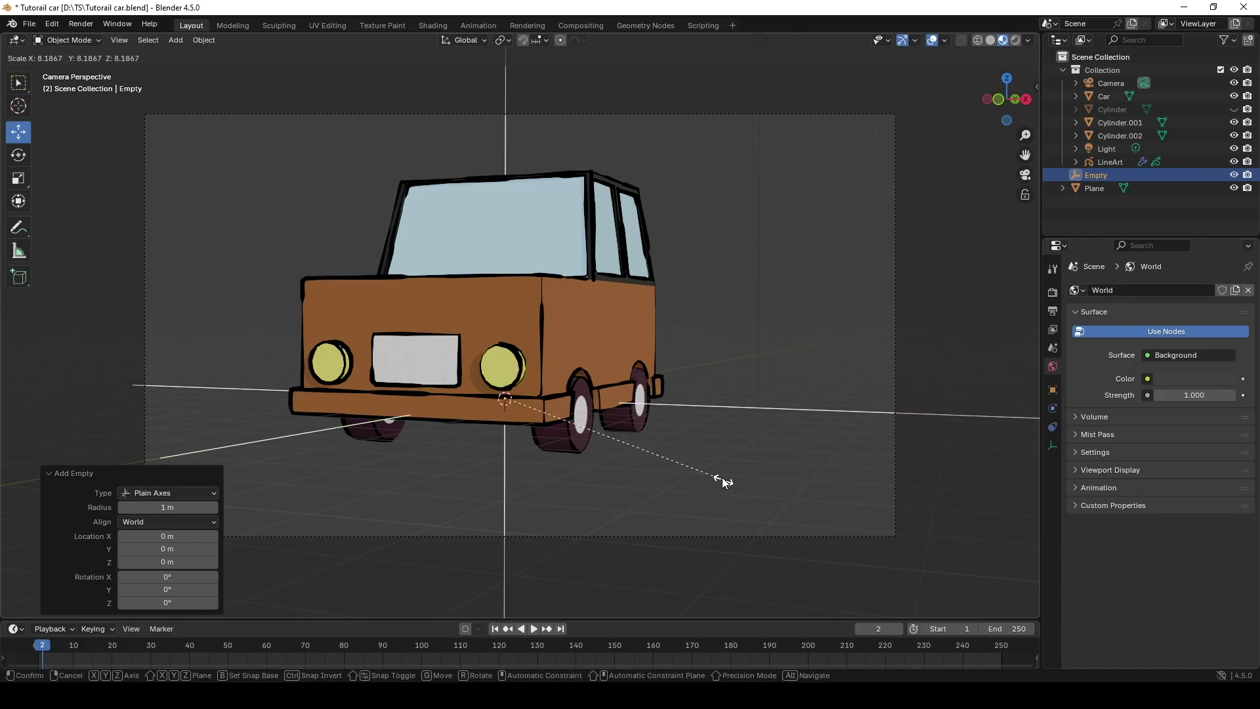
pyautogui.click(723, 481)
pyautogui.press('s')
pyautogui.click(602, 456)
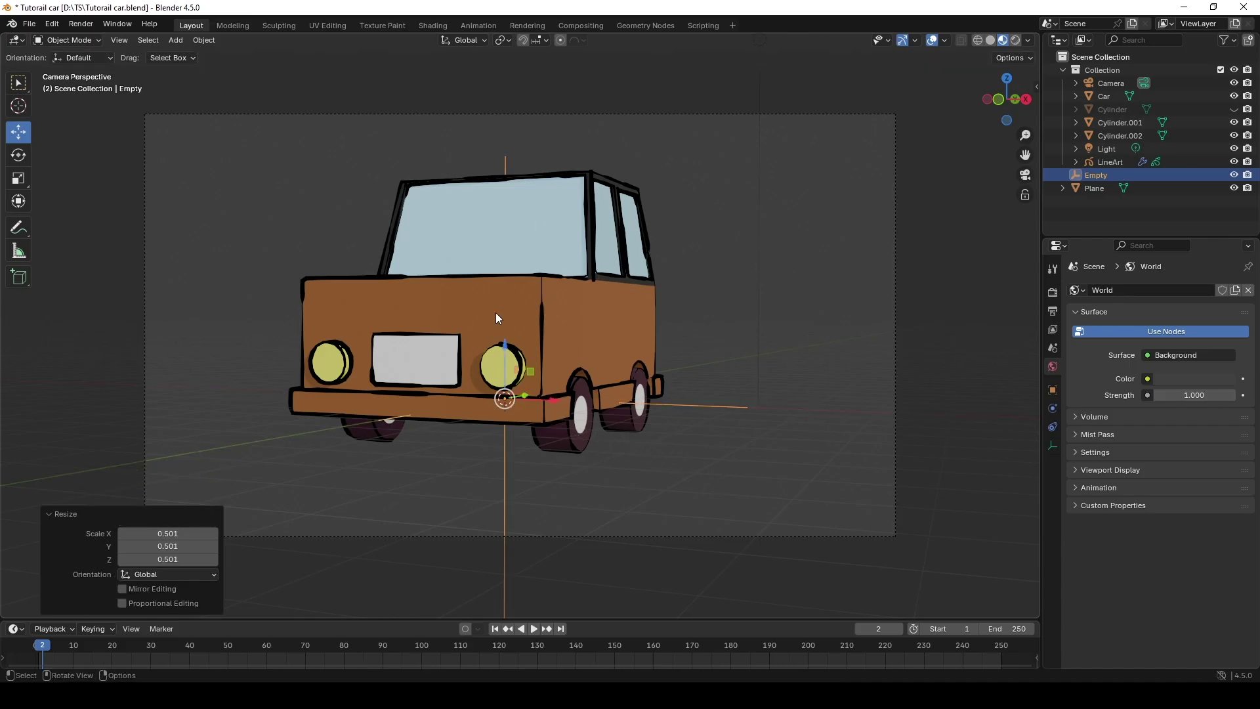
pyautogui.moveTo(504, 346); pyautogui.dragTo(514, 316)
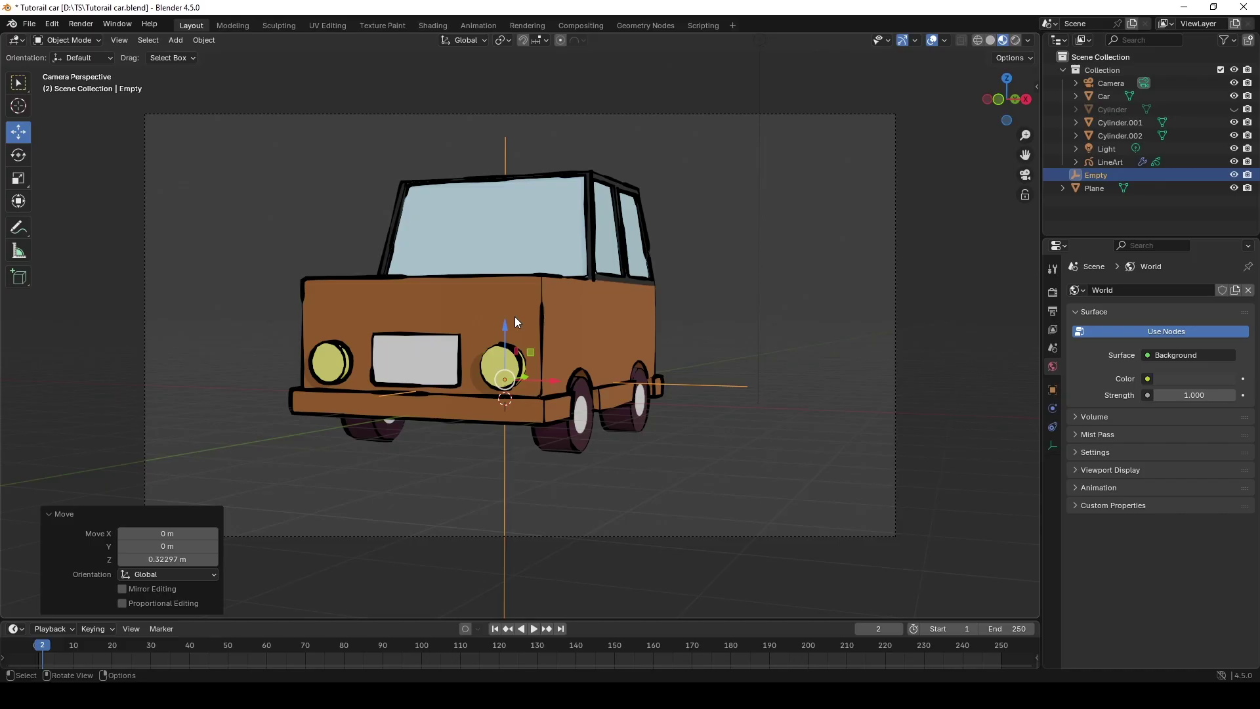
# Step: Parent the visible side's wheels to the empty in the right view, using the Object option
pyautogui.press('KP_1')
pyautogui.press('KP_3')
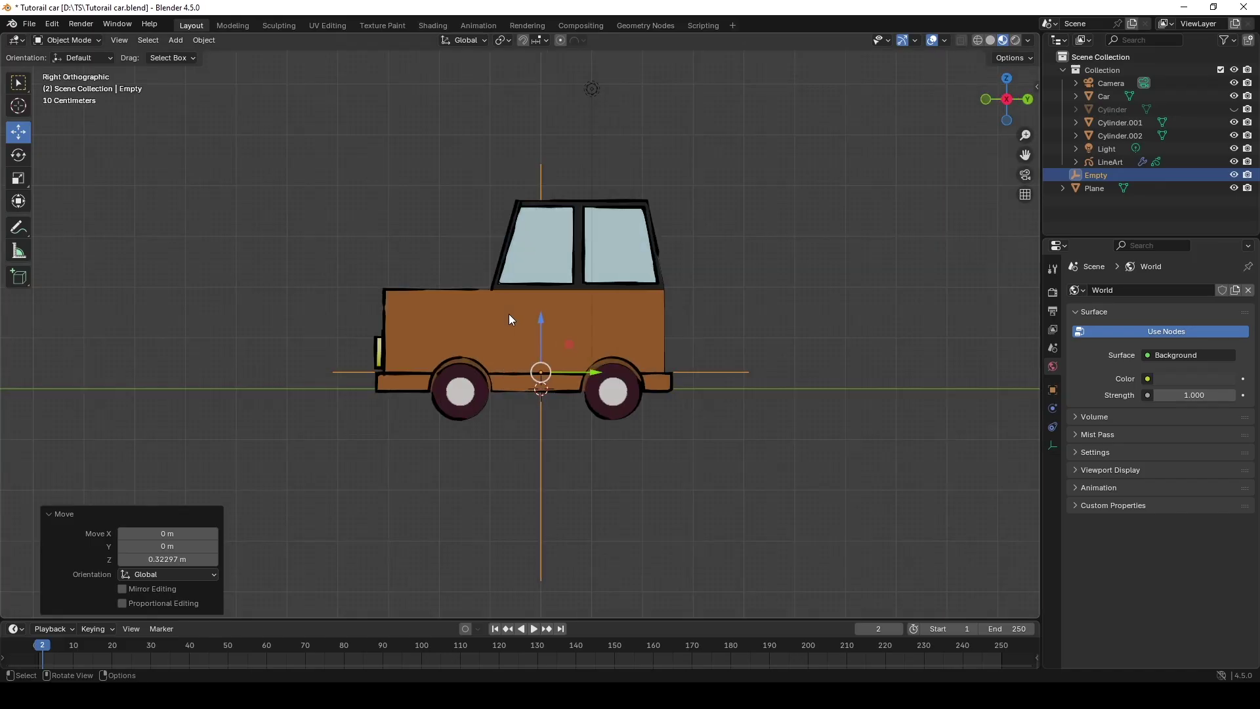
pyautogui.scroll(1, 532, 357)
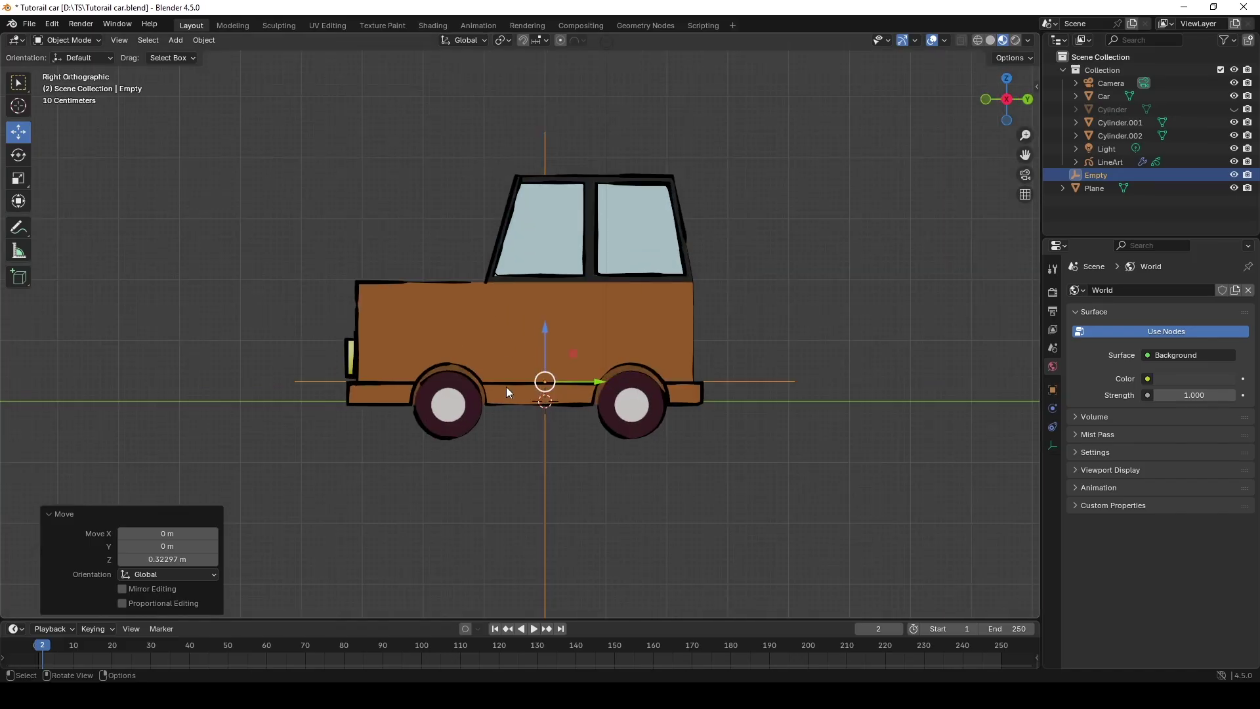
pyautogui.click(471, 408)
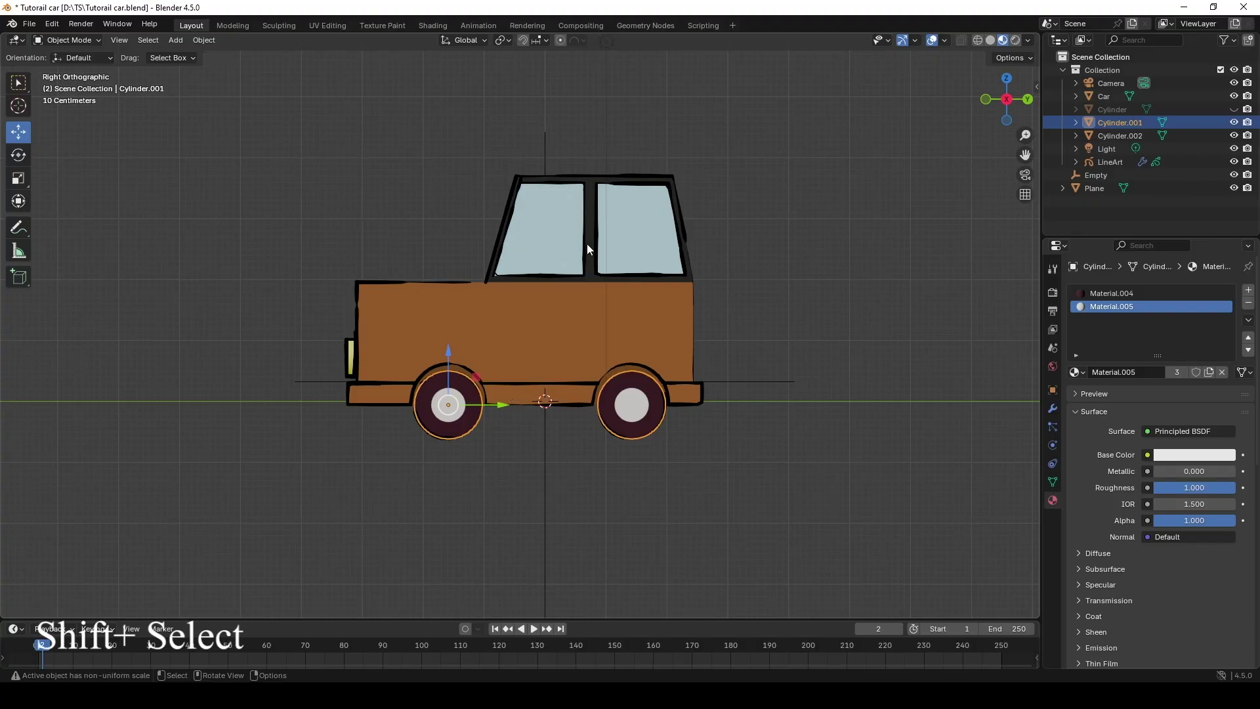
pyautogui.keyDown('shift'); pyautogui.click(545, 143); pyautogui.keyUp('shift')
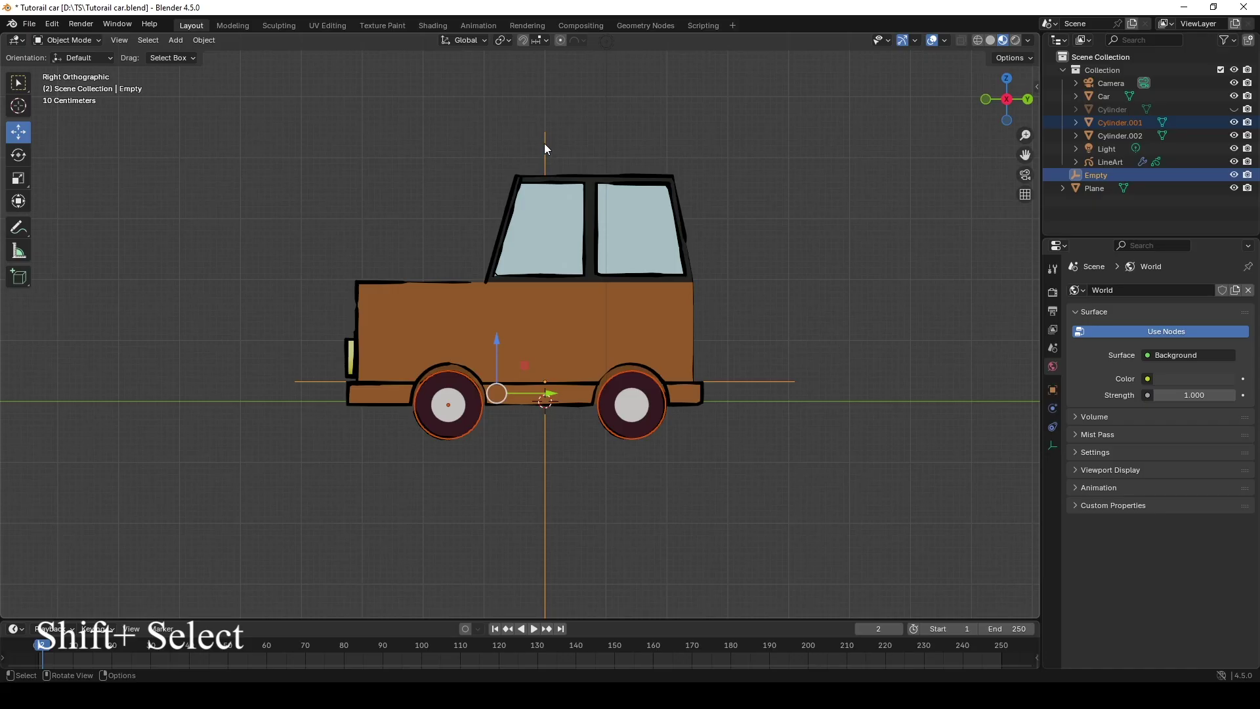
pyautogui.hotkey('ctrl', 'p')
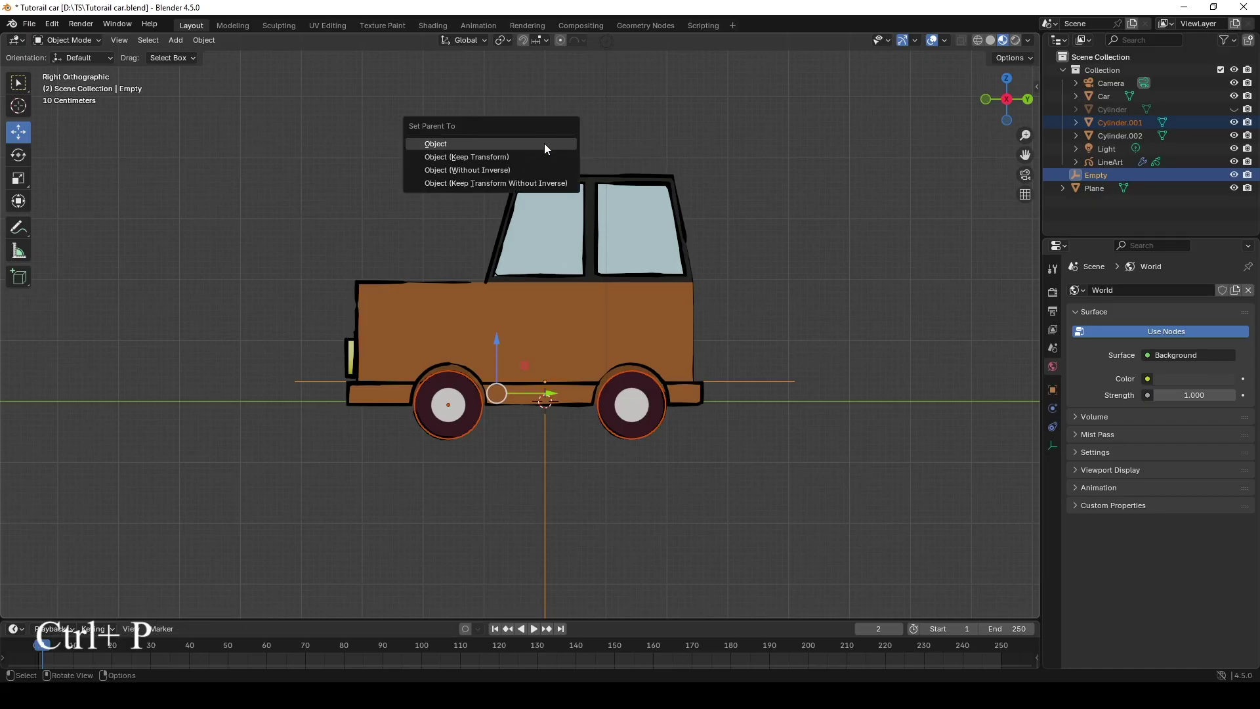
pyautogui.click(544, 143)
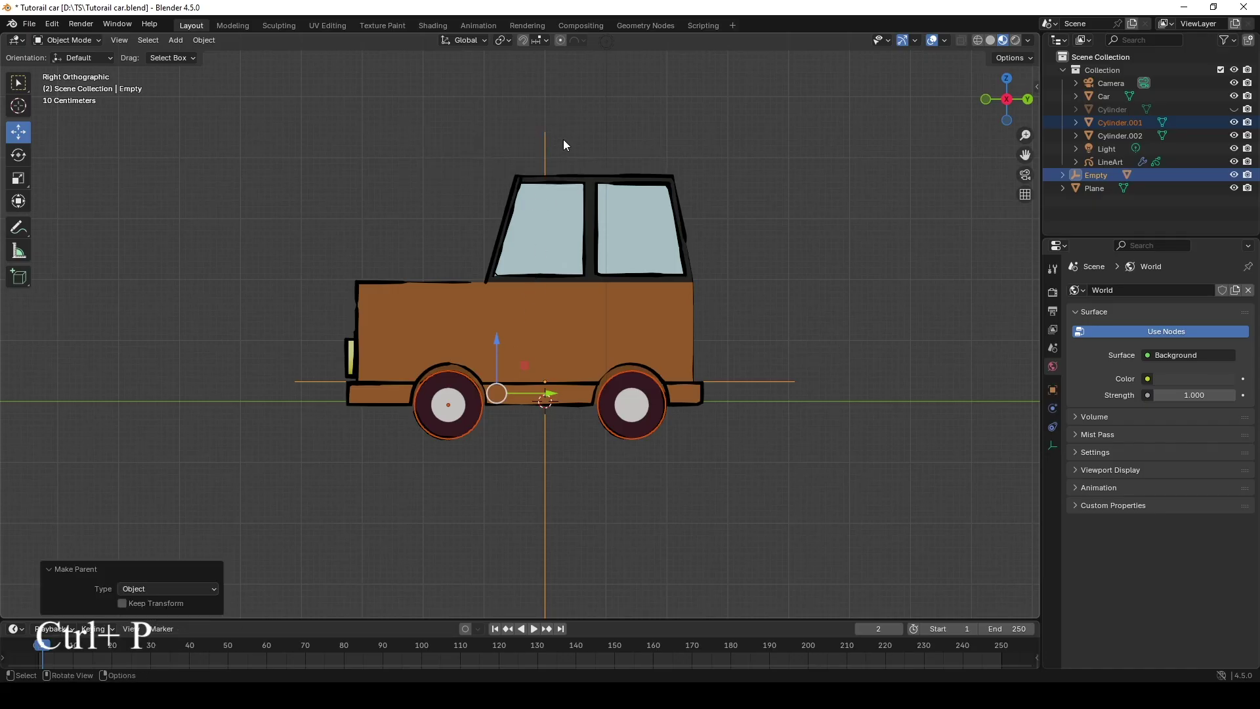
# Step: Parent the car body to the empty with the Object option and clear the selection
pyautogui.click(523, 289)
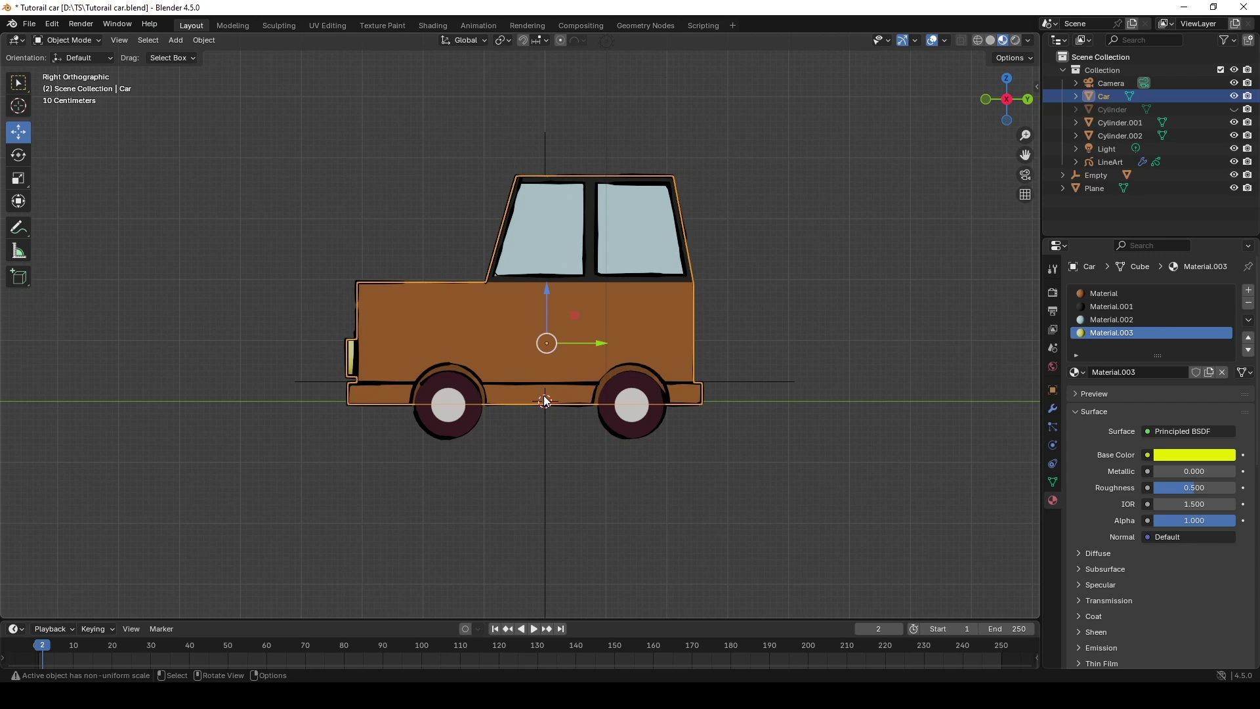
pyautogui.keyDown('shift'); pyautogui.click(545, 156); pyautogui.keyUp('shift')
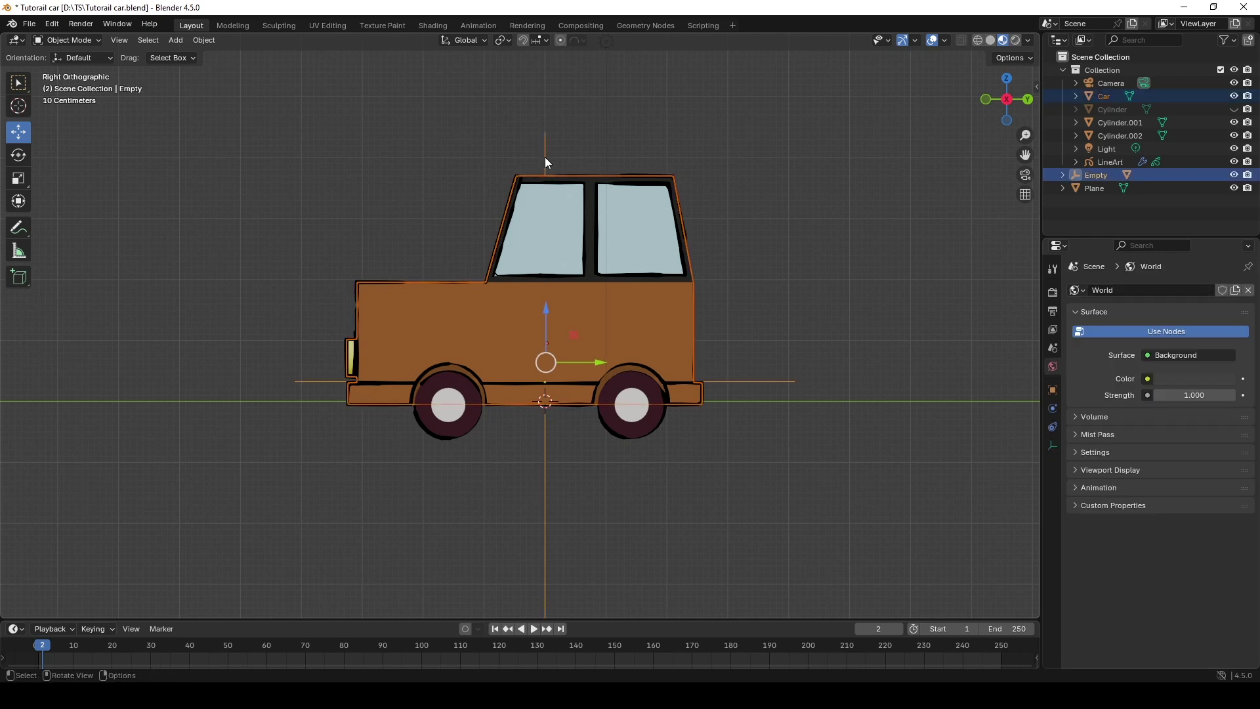
pyautogui.hotkey('ctrl', 'p')
pyautogui.click(545, 156)
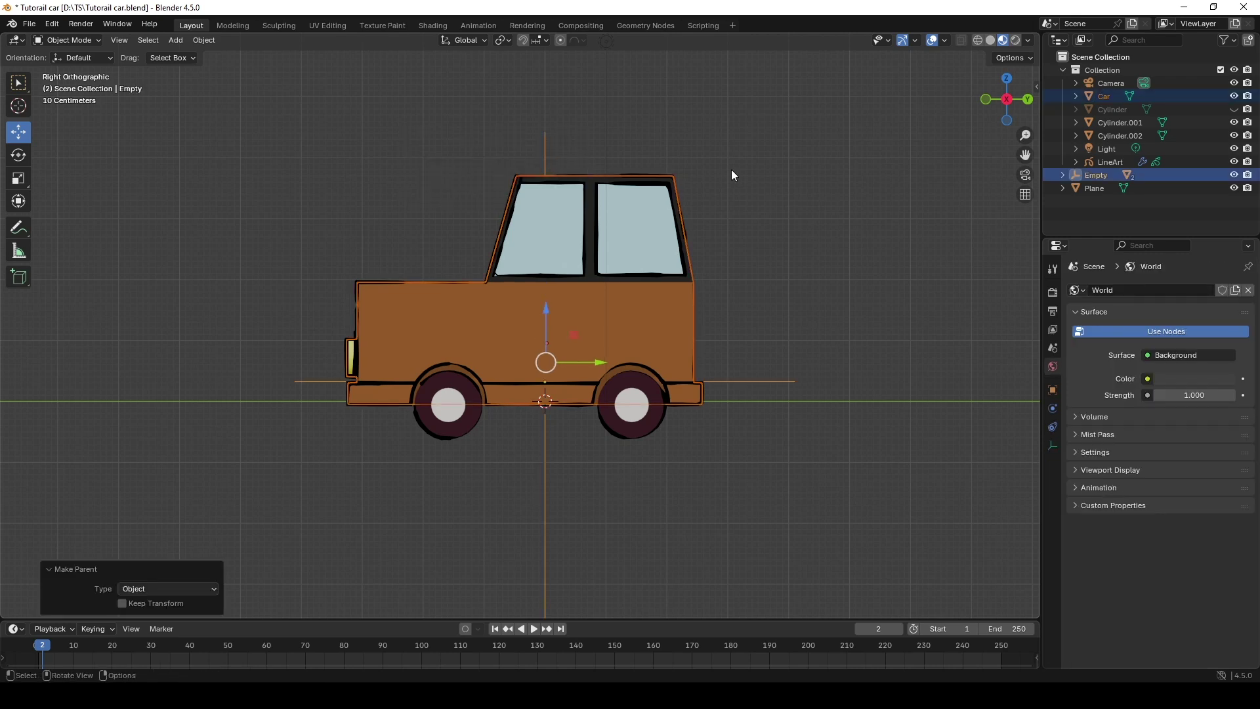
pyautogui.click(563, 138)
# Step: Test-move the empty with its parented car in the camera view and show its transform values
pyautogui.press('KP_0')
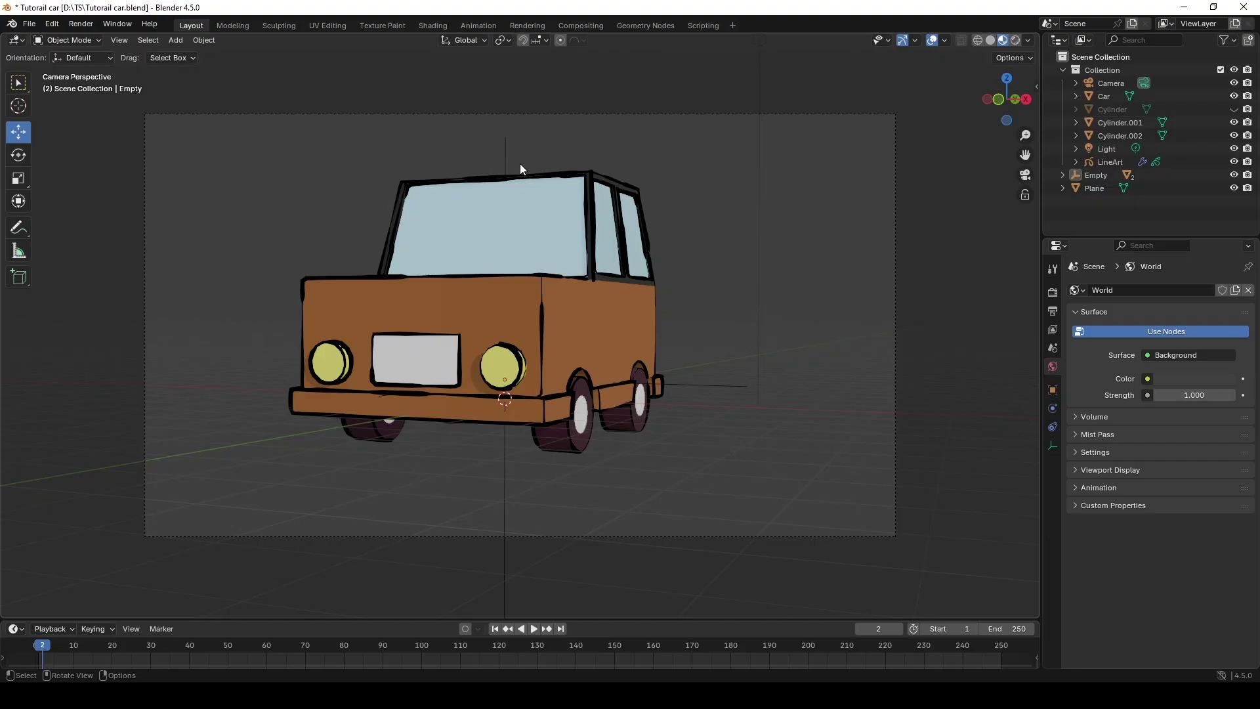
pyautogui.click(509, 152)
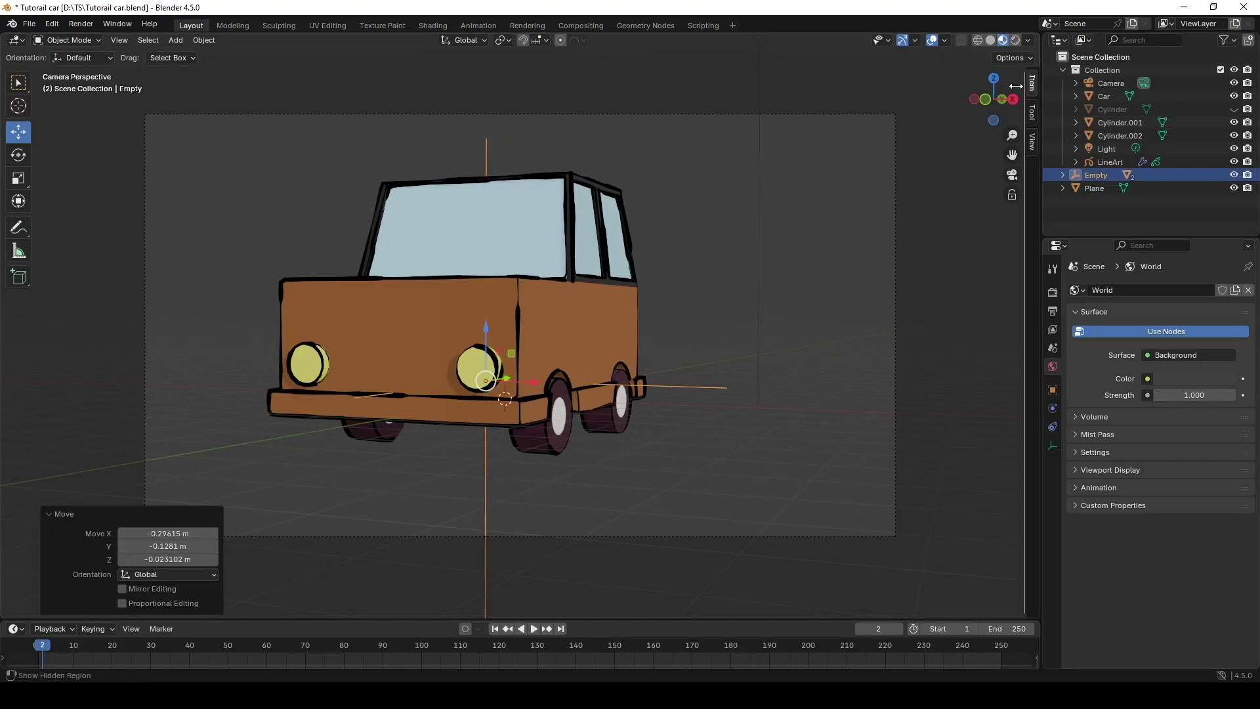
pyautogui.moveTo(1035, 87); pyautogui.dragTo(865, 117)
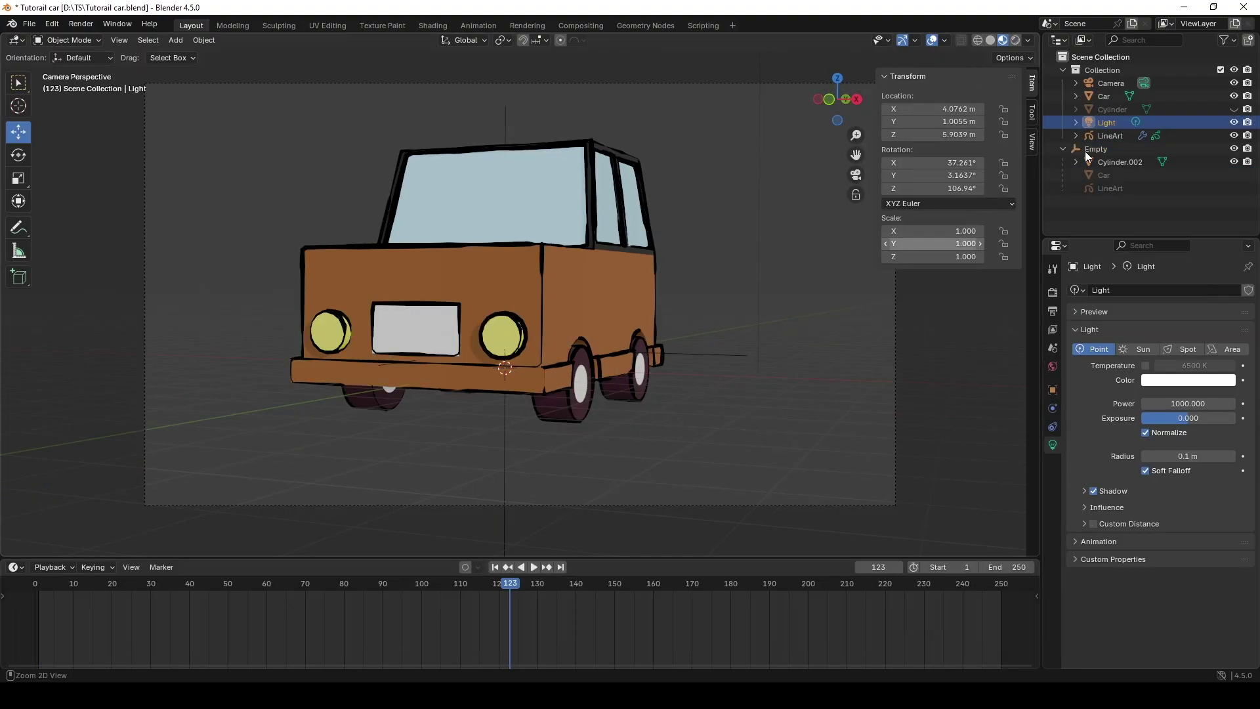
# Step: Rotate the empty to 350° about Z and insert a keyframe for it at frame 0
pyautogui.click(1086, 149)
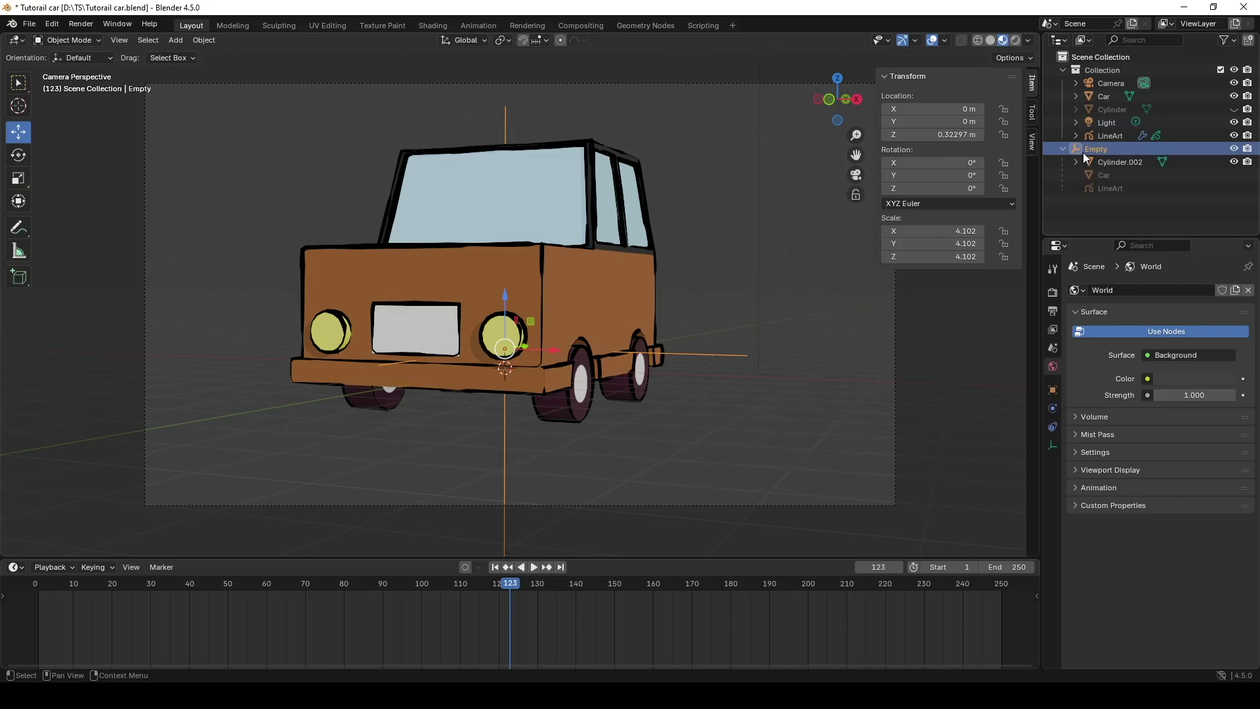
pyautogui.moveTo(943, 189); pyautogui.dragTo(1089, 189)
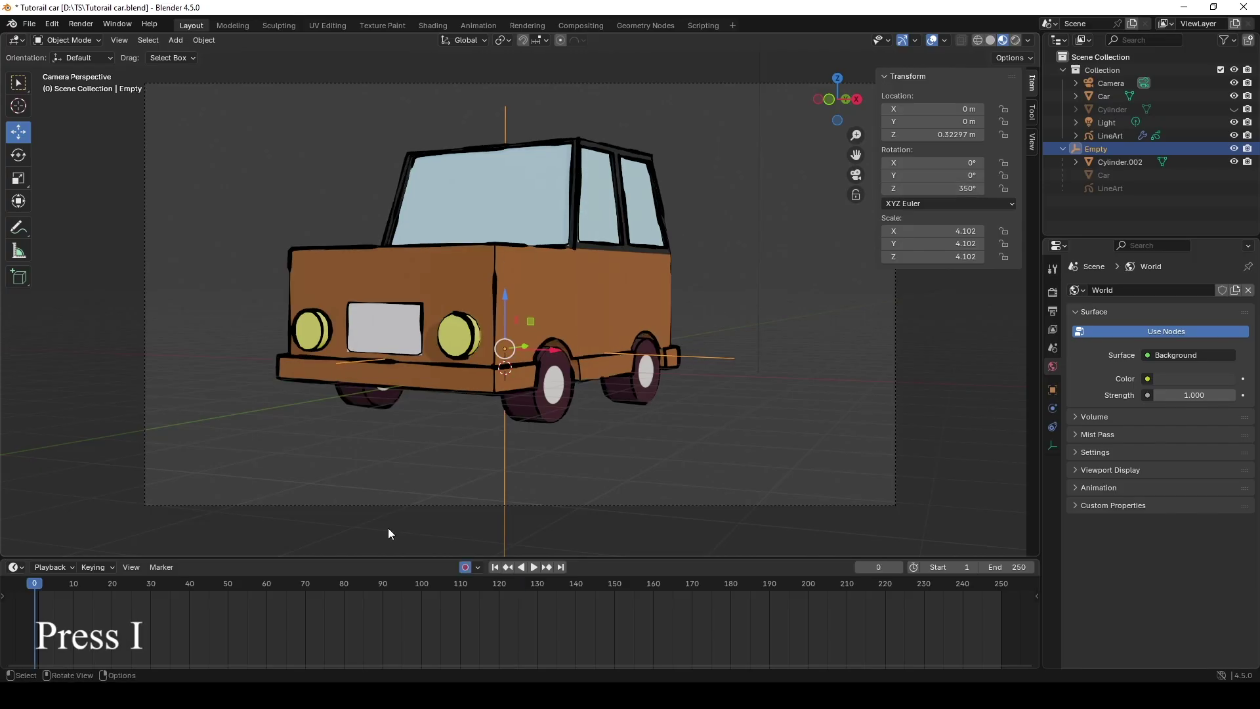
pyautogui.press('i')
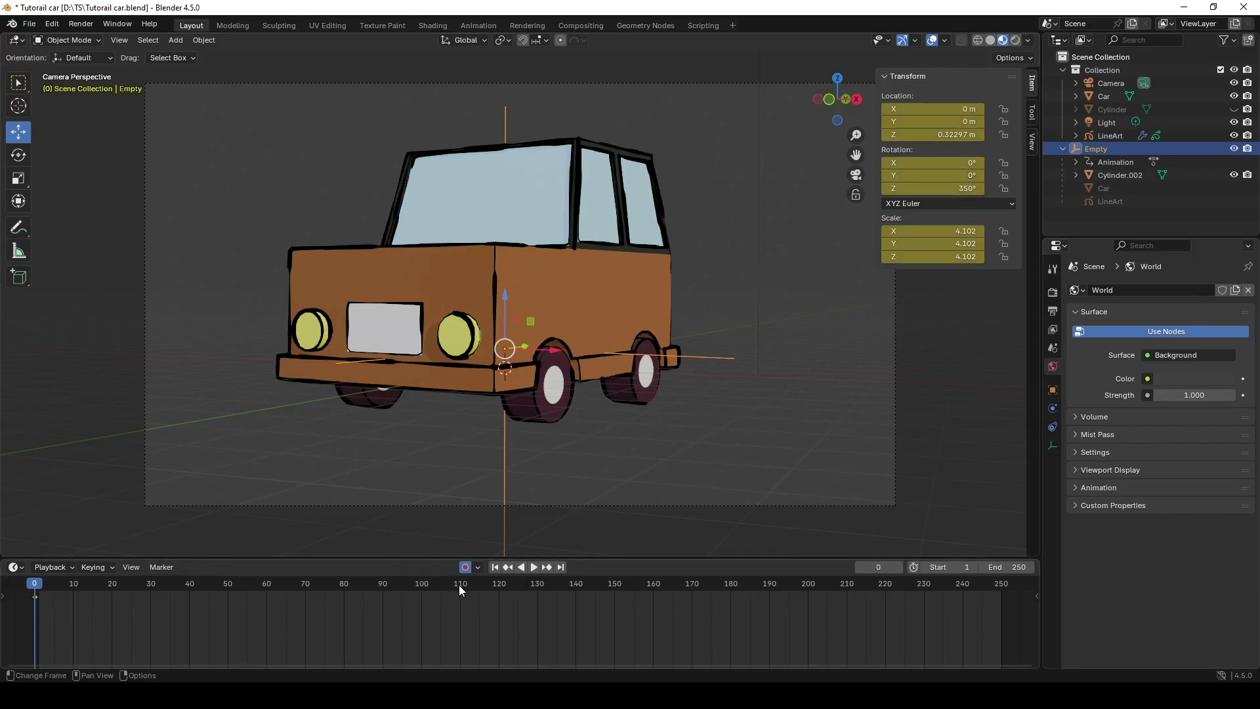
# Step: Set the empty's Z rotation to 0° at frame 0
pyautogui.click(37, 585)
pyautogui.click(968, 187)
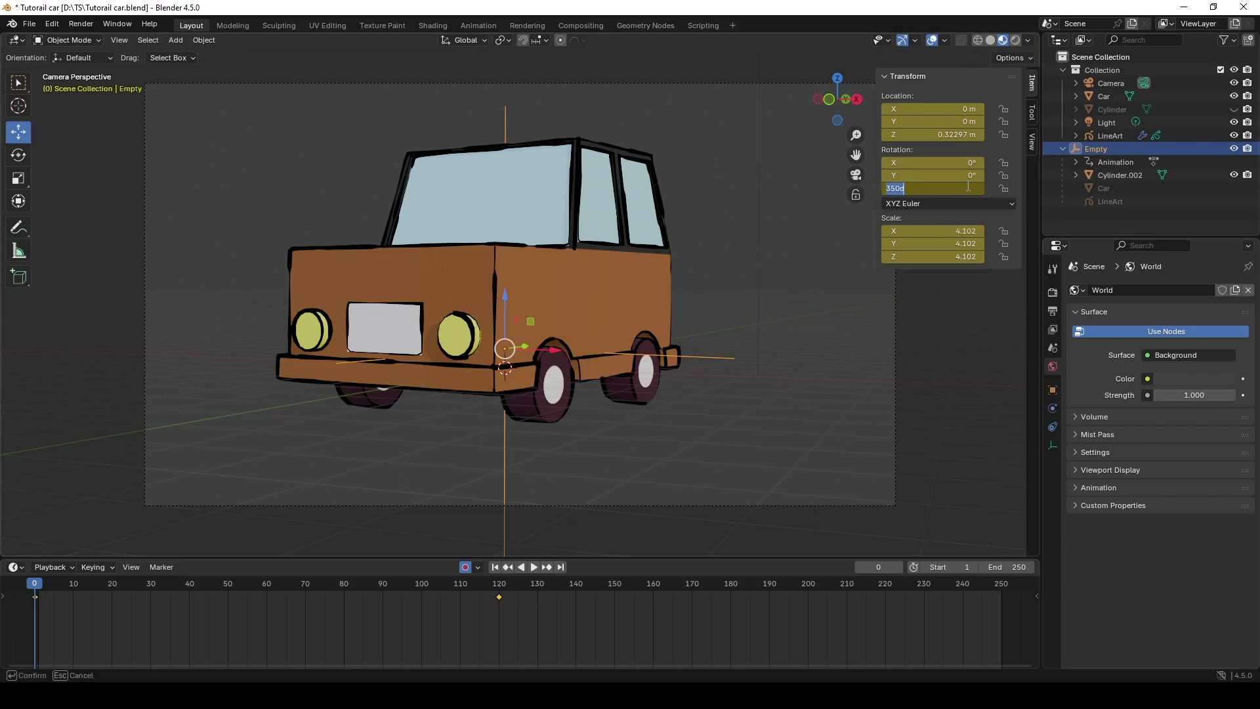
pyautogui.write('0')
pyautogui.press('Return')
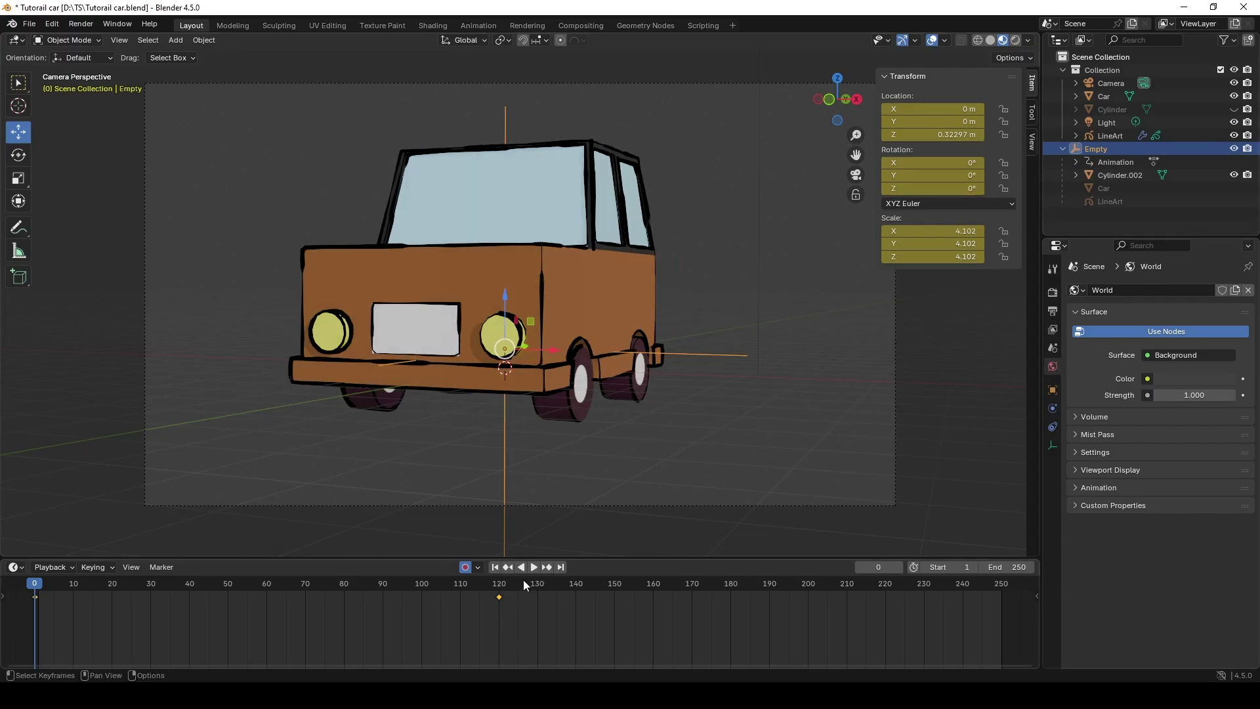
# Step: Set the empty's Z rotation to 360° at frame 120
pyautogui.click(500, 586)
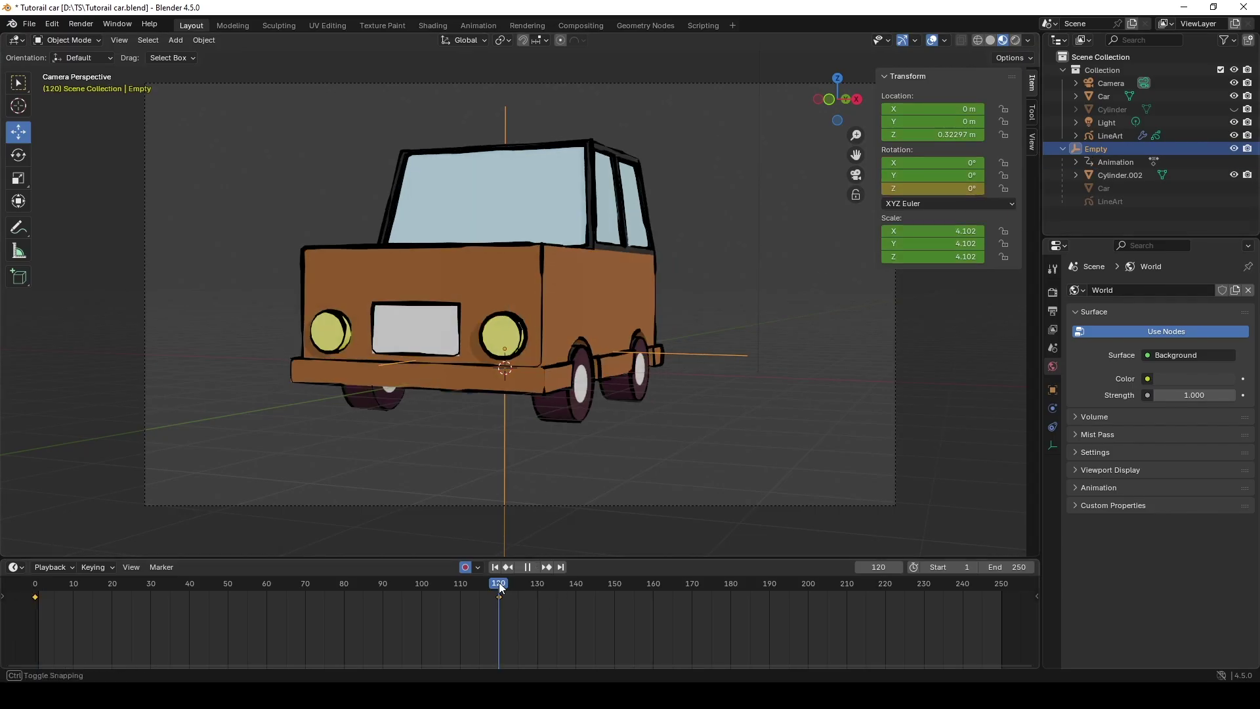
pyautogui.click(957, 187)
pyautogui.write('360')
pyautogui.press('Return')
# Step: Set the animation's end frame to 120 and play back the car's rotation
pyautogui.click(1017, 566)
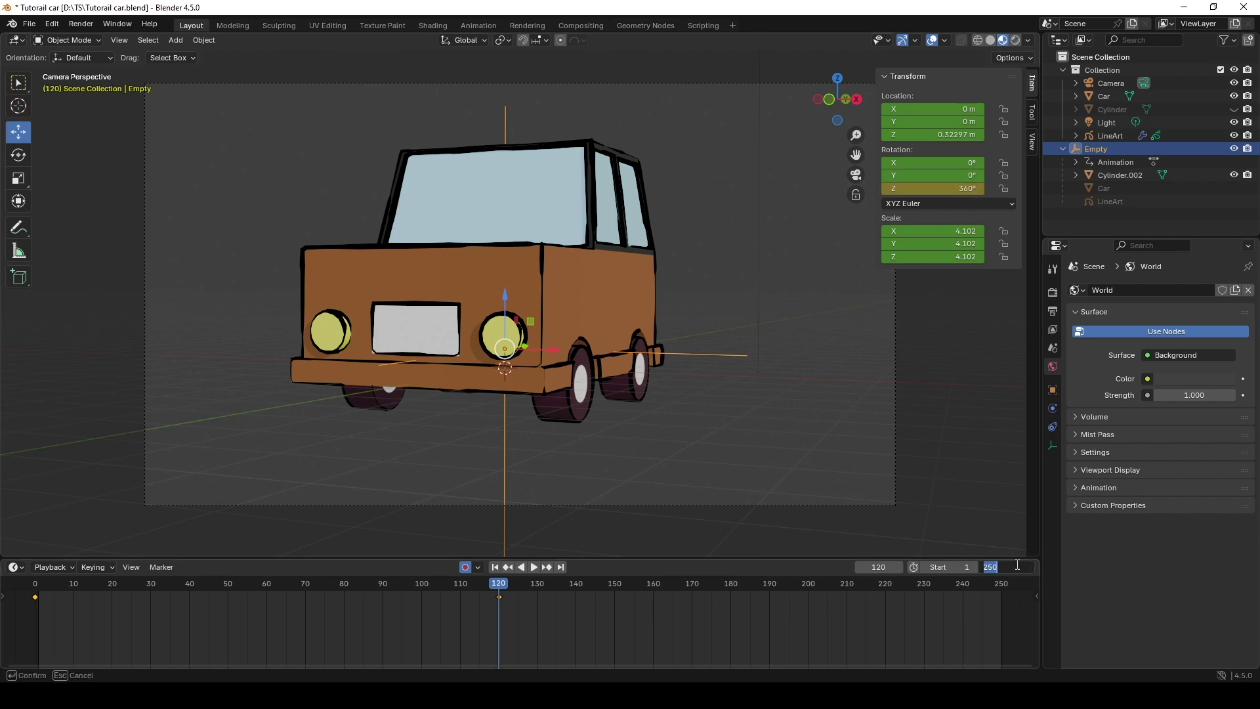
pyautogui.write('120')
pyautogui.press('Return')
pyautogui.press('space')
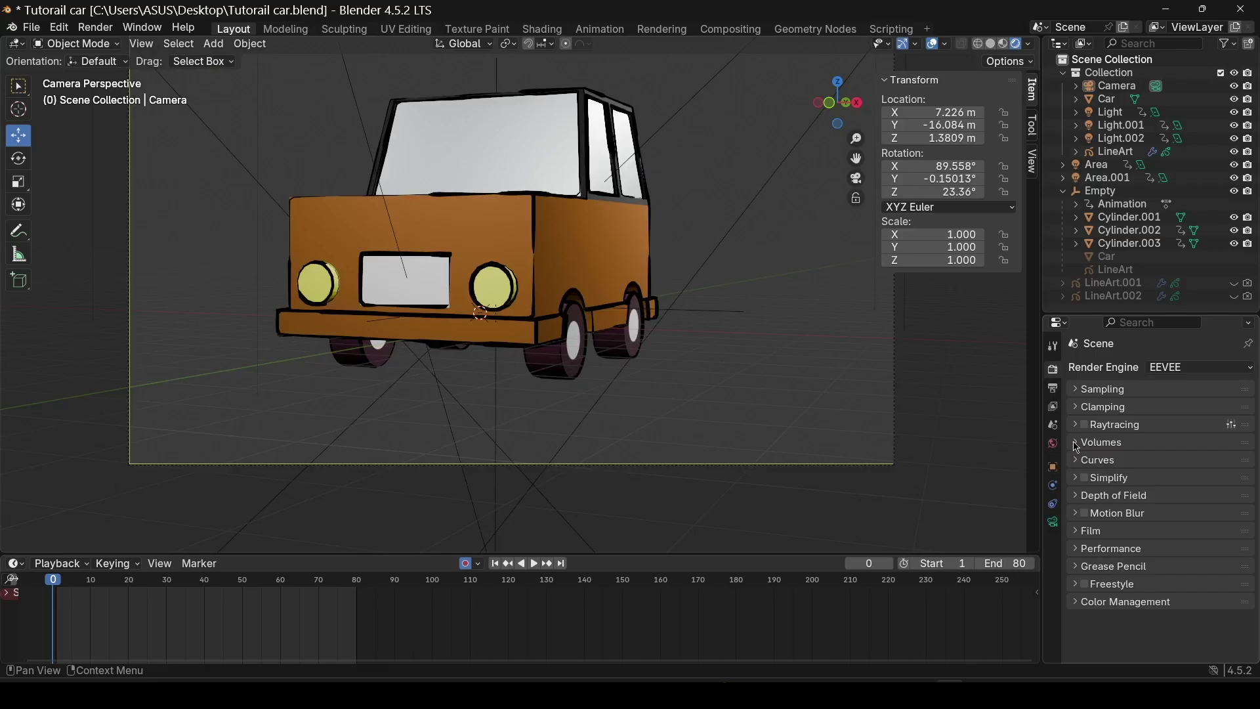
# Step: Enable a transparent film background in the EEVEE render settings
pyautogui.scroll(-1, 364, 415)
pyautogui.scroll(2, 442, 416)
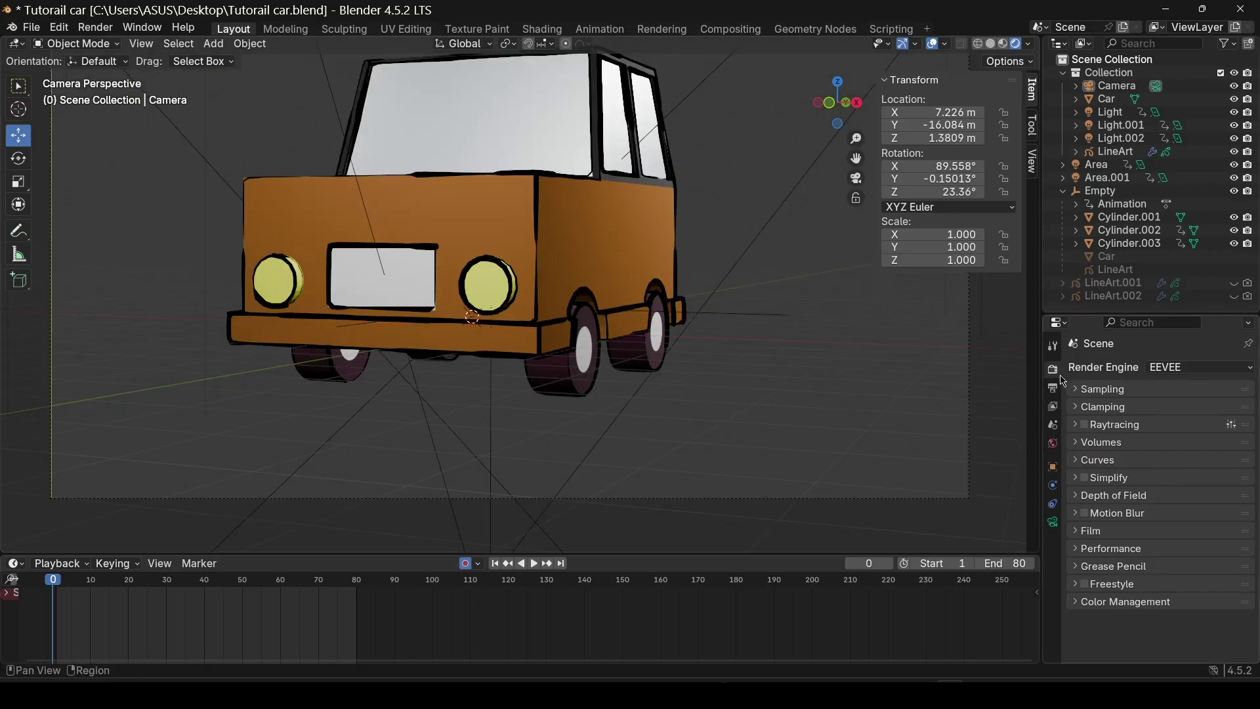
pyautogui.click(1078, 532)
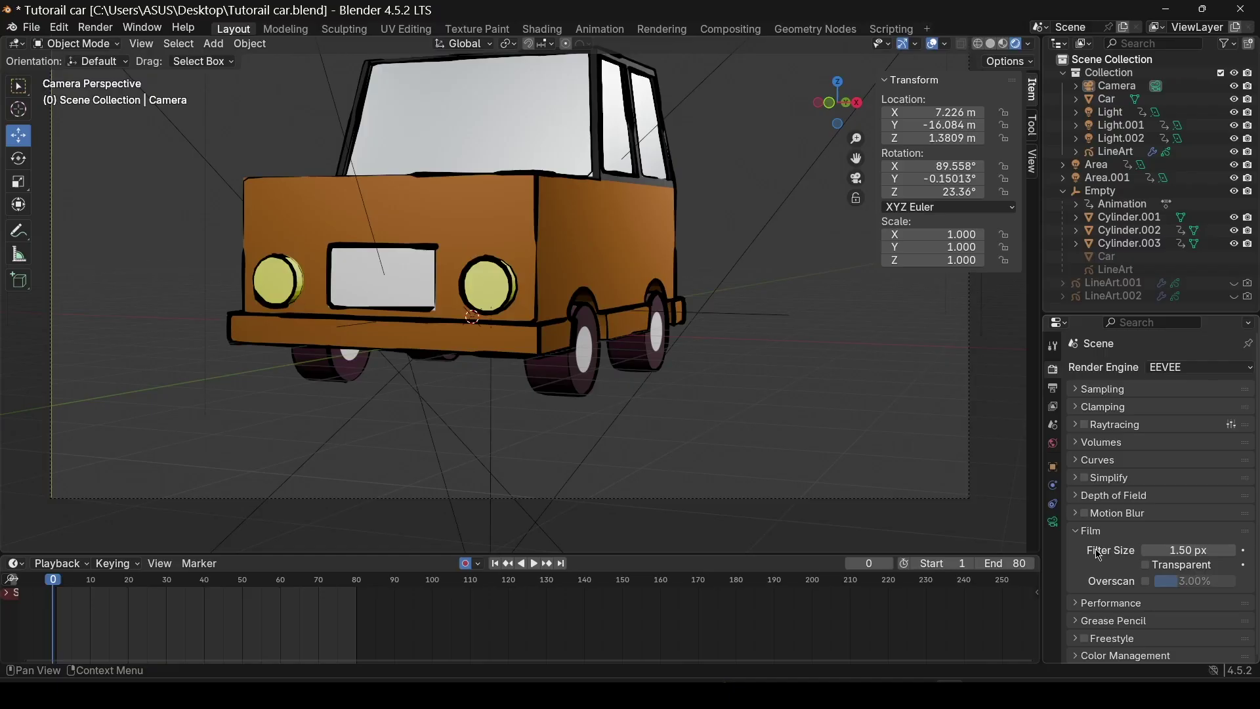
pyautogui.click(1151, 569)
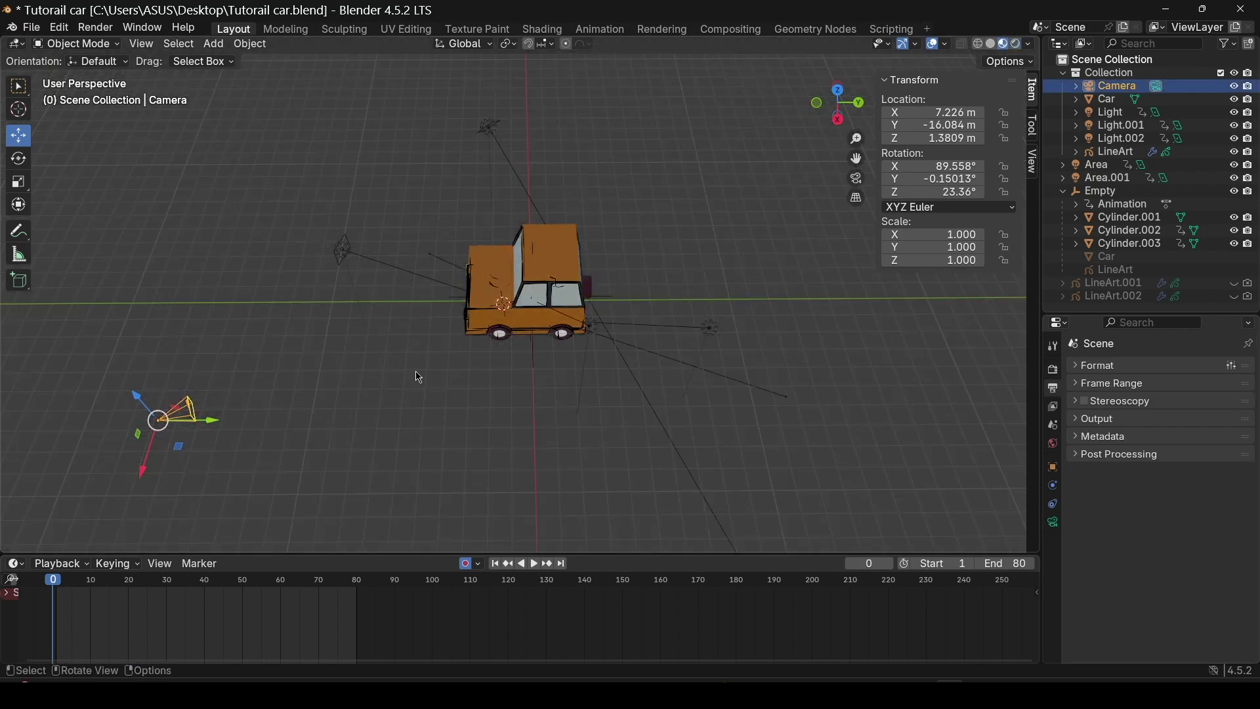
# Step: Move the camera in front of the car to X 0.034 m with a Z rotation of about -3.64°, and view the scene through it
pyautogui.moveTo(416, 374); pyautogui.dragTo(346, 451, button='middle')
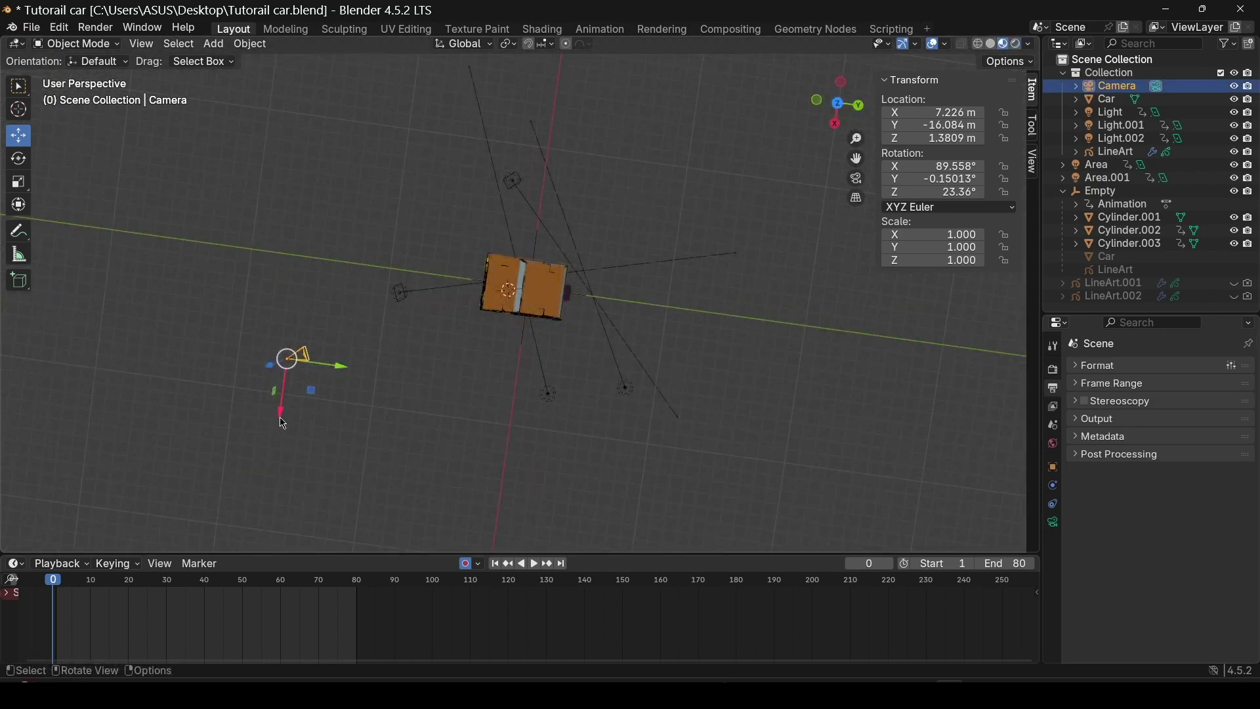
pyautogui.moveTo(283, 424); pyautogui.dragTo(308, 316)
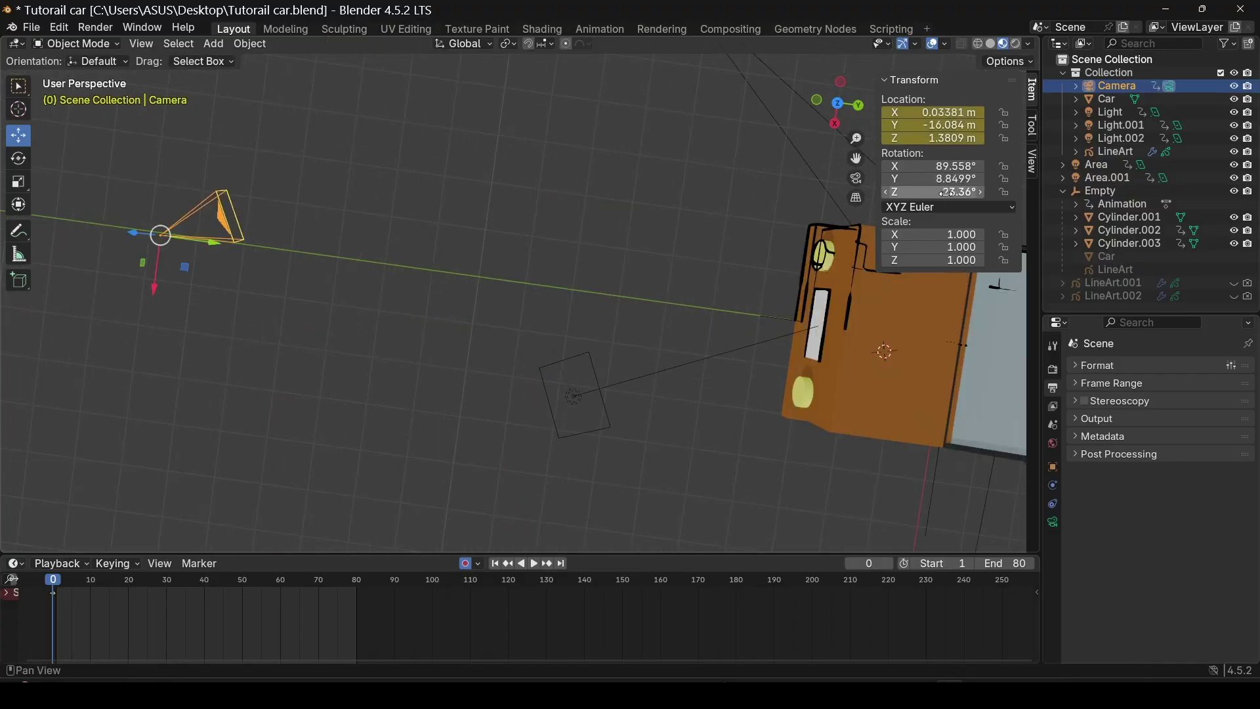
pyautogui.moveTo(934, 191)
pyautogui.mouseDown()
pyautogui.moveTo(952, 192)
pyautogui.moveTo(876, 182)
pyautogui.moveTo(942, 183)
pyautogui.mouseUp()
pyautogui.press('KP_0')
pyautogui.scroll(1, 865, 124)
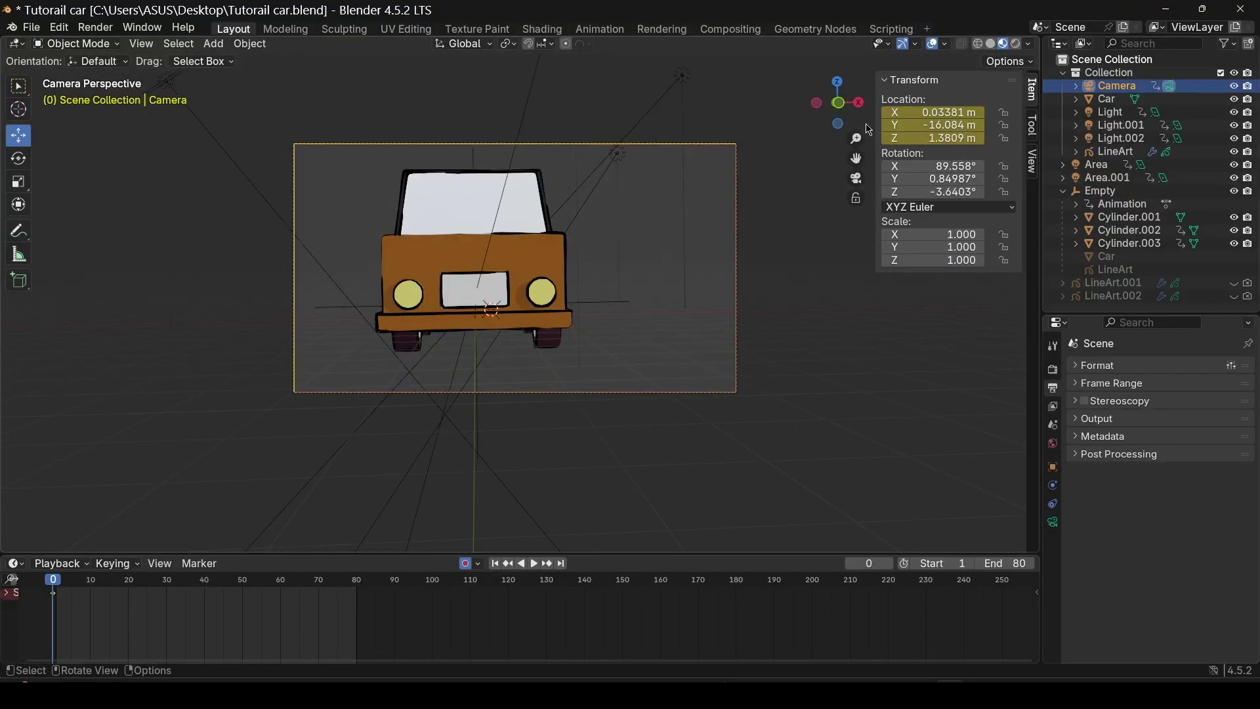
# Step: Centre the car in the camera frame at location X 0.314, Y -16.134, Z 1.561 m with rotation Y -0.15° and Z 0.36°
pyautogui.moveTo(932, 125); pyautogui.dragTo(928, 124)
pyautogui.moveTo(931, 138); pyautogui.dragTo(943, 138)
pyautogui.moveTo(931, 112); pyautogui.dragTo(889, 112)
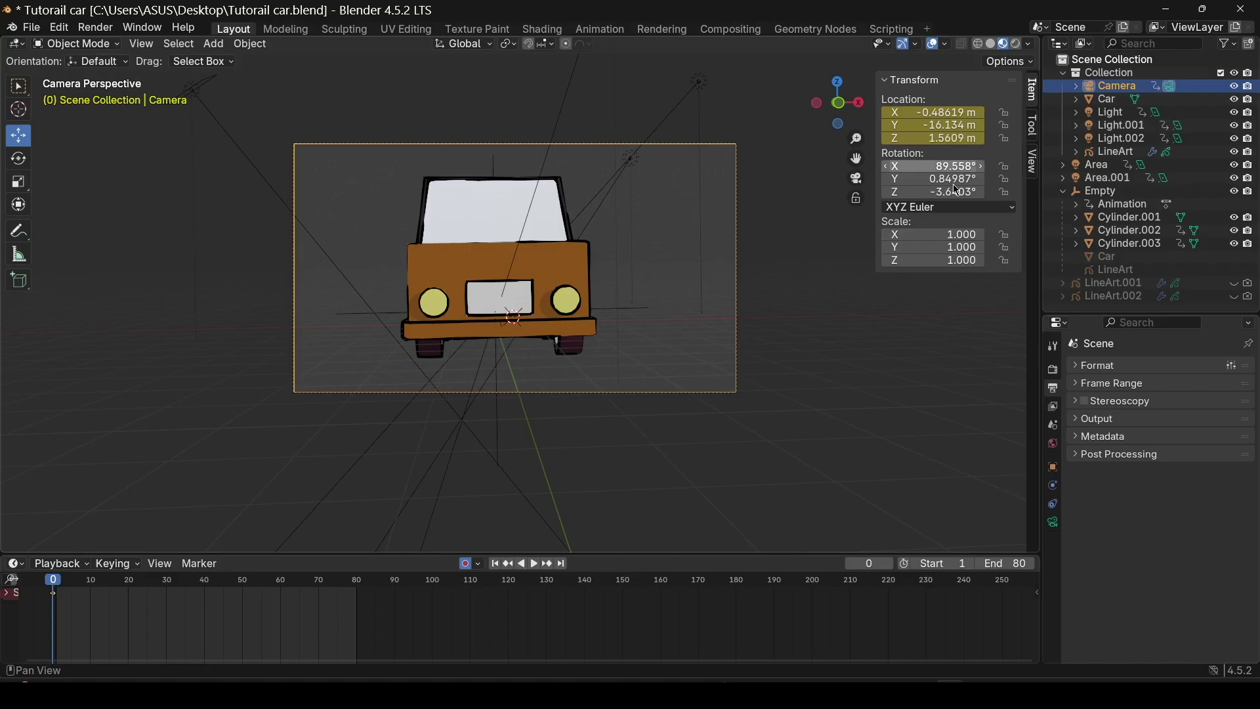
pyautogui.moveTo(945, 179); pyautogui.dragTo(946, 179)
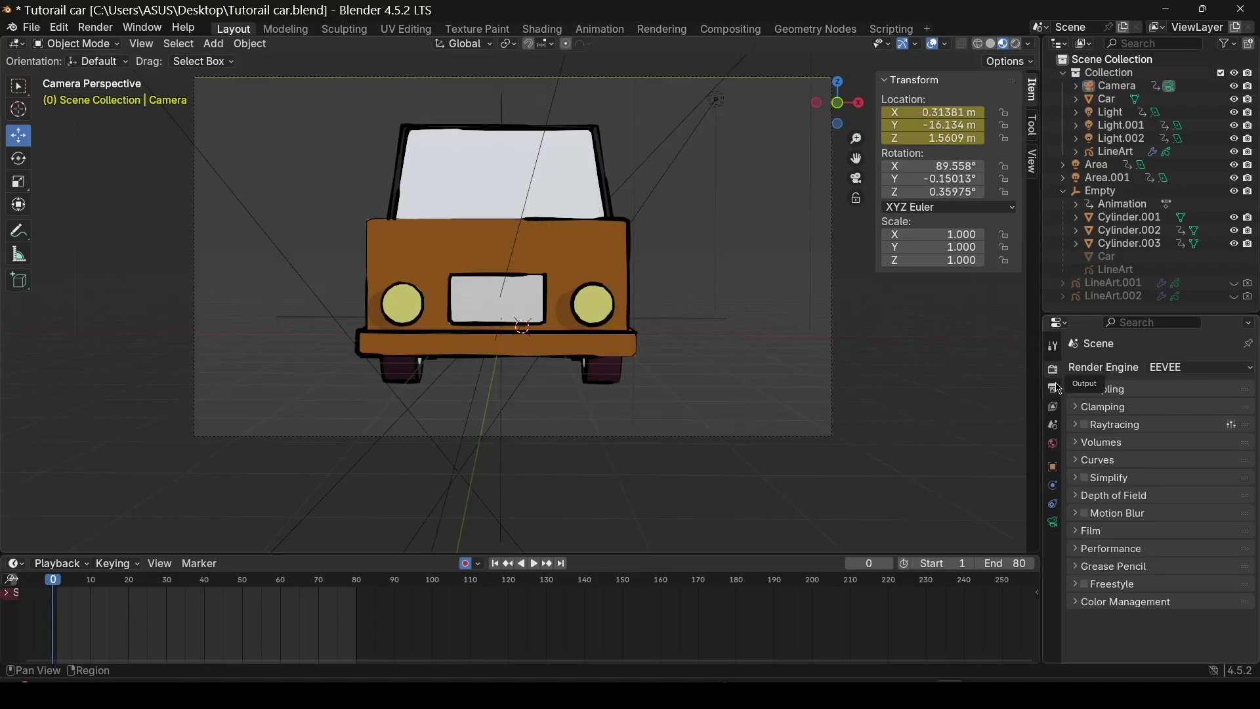
# Step: Create a folder named Simple rotation inside D:\2d car and set it as the render output location
pyautogui.click(1058, 389)
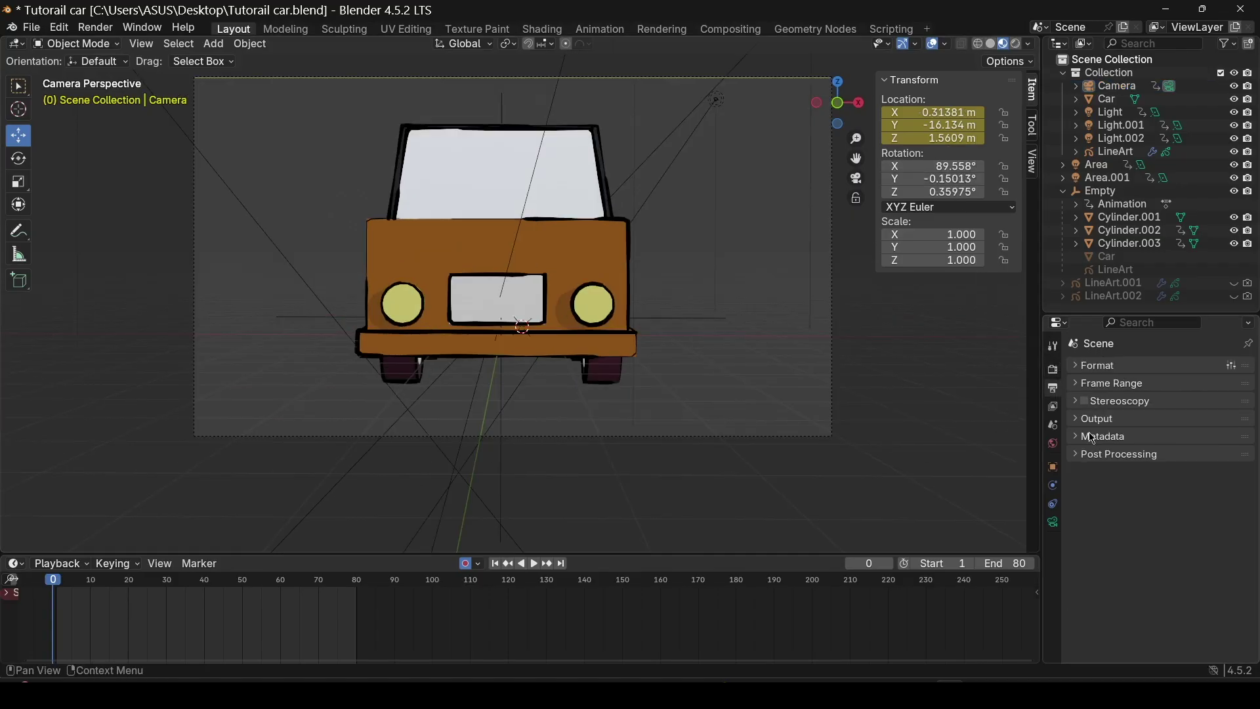
pyautogui.click(1080, 420)
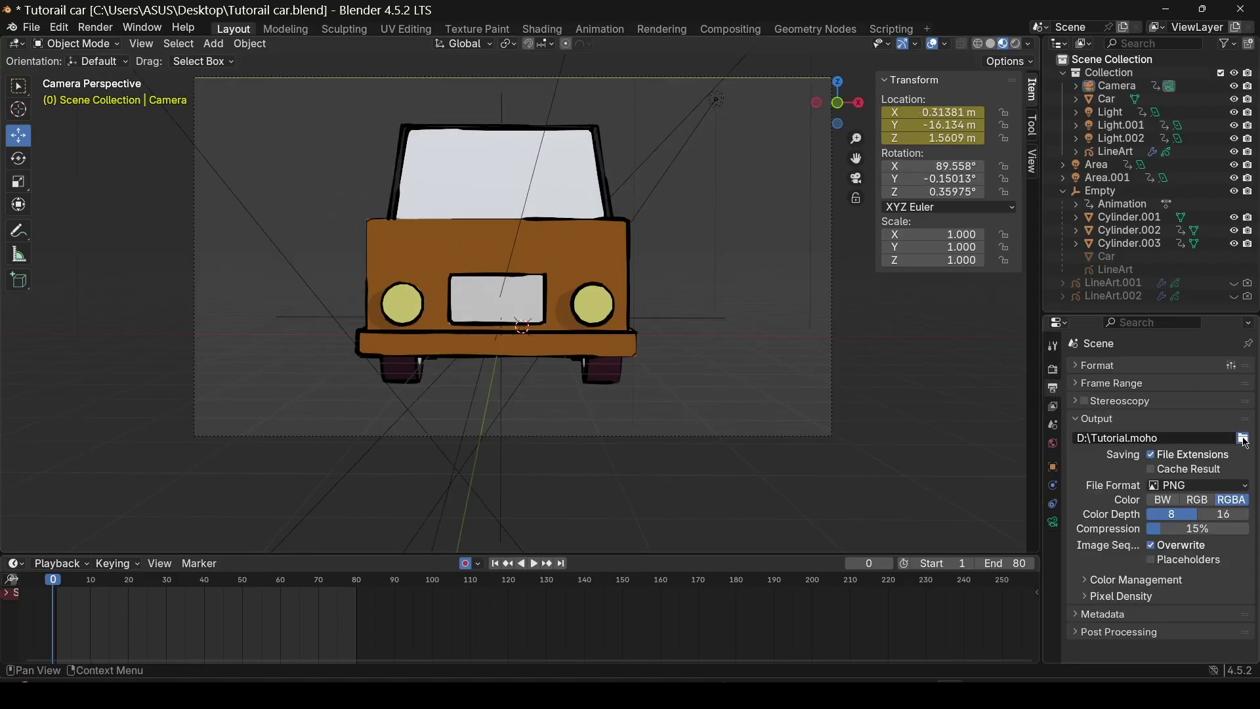
pyautogui.click(1245, 442)
pyautogui.click(493, 212)
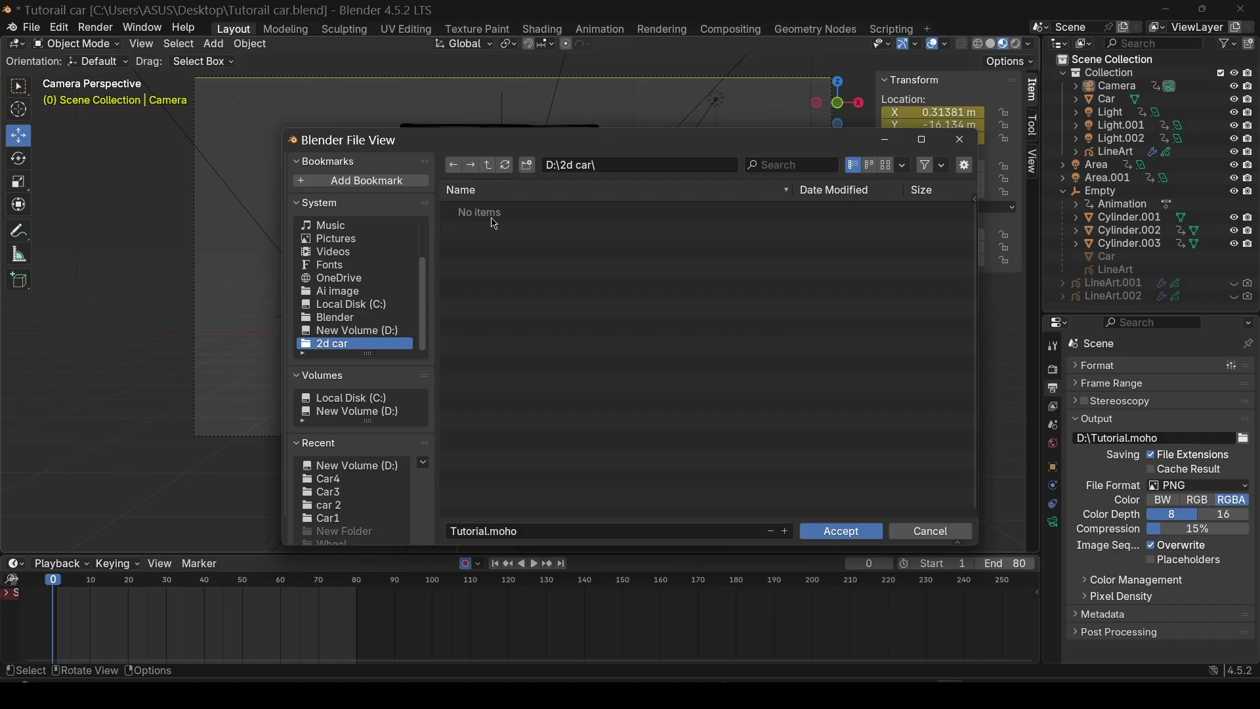
pyautogui.click(528, 166)
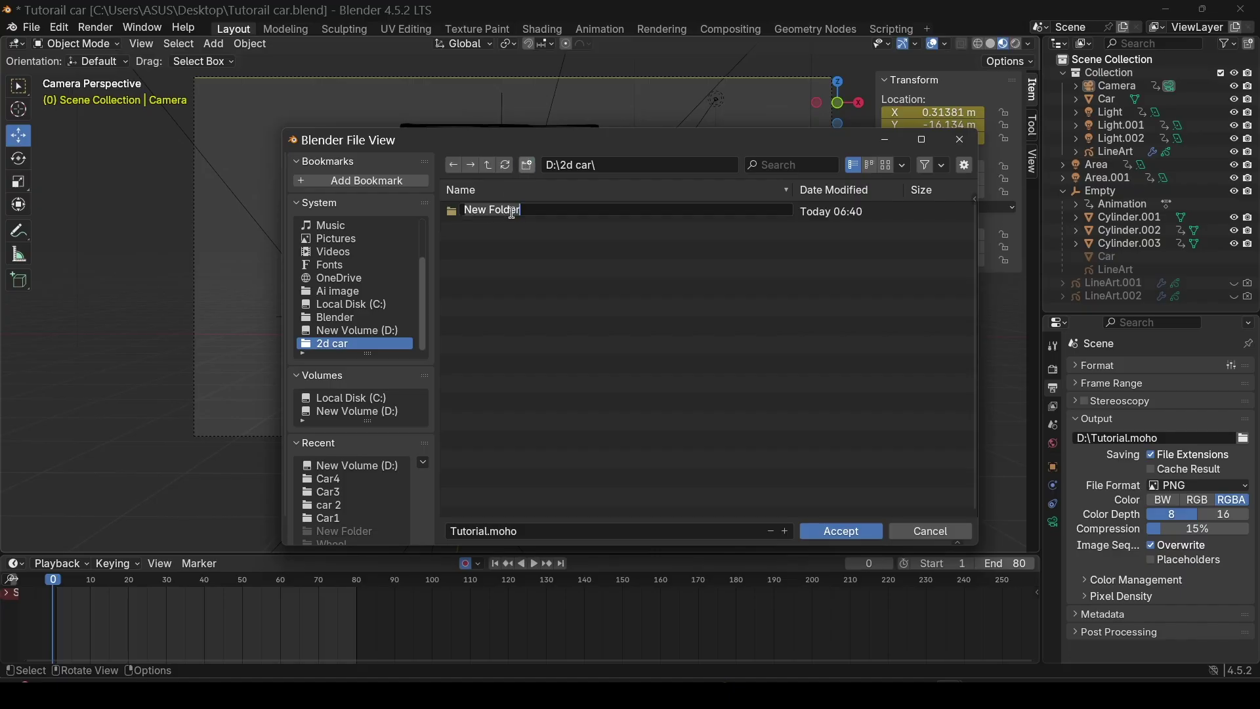
pyautogui.write('Simple rotation')
pyautogui.press('Return')
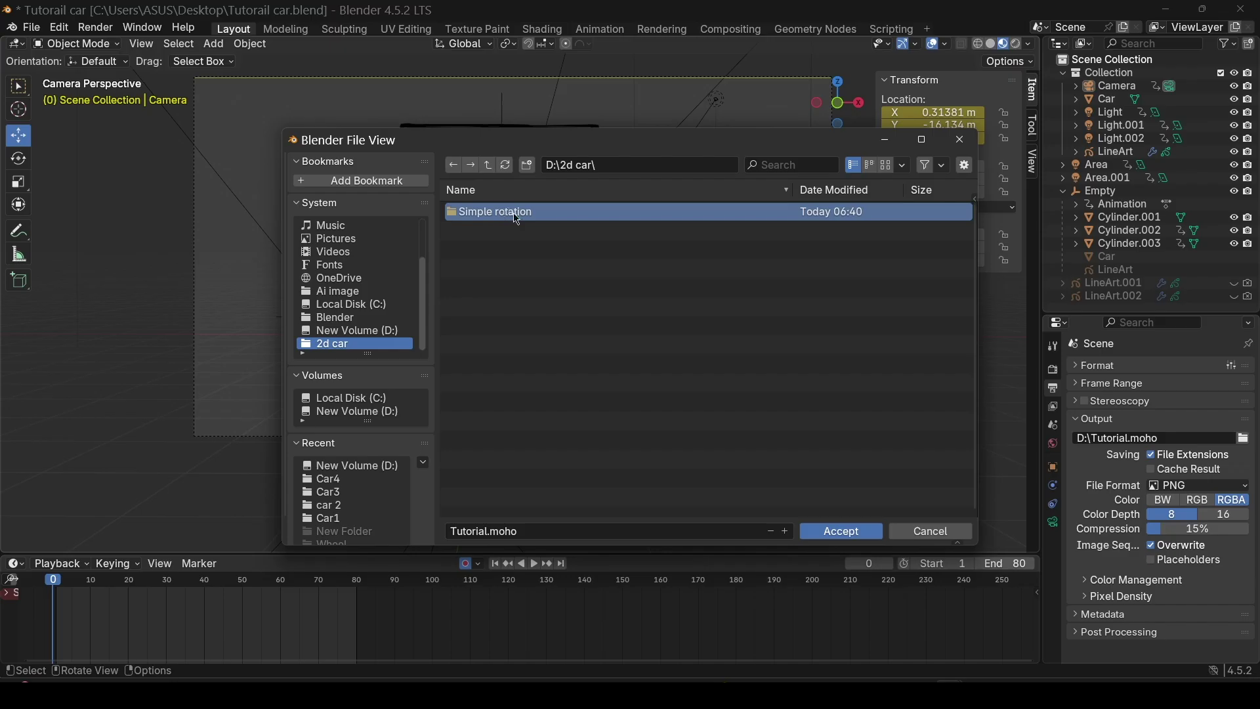
pyautogui.click(829, 529)
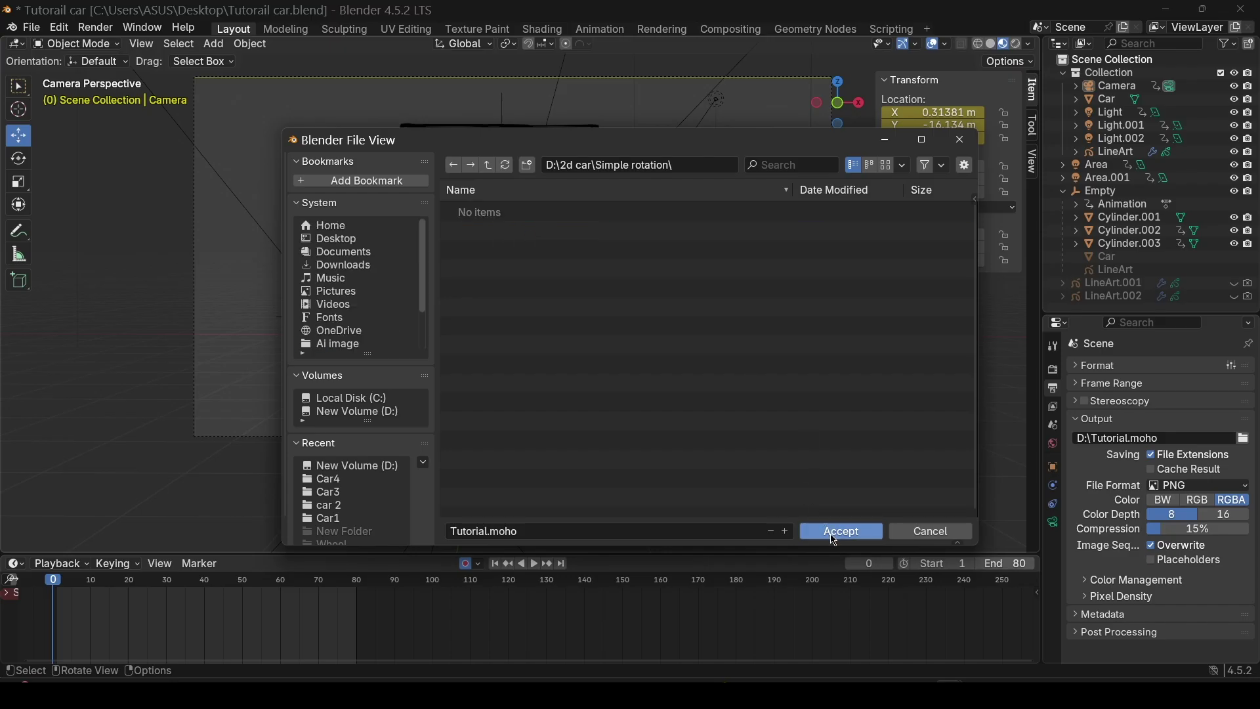
pyautogui.click(838, 533)
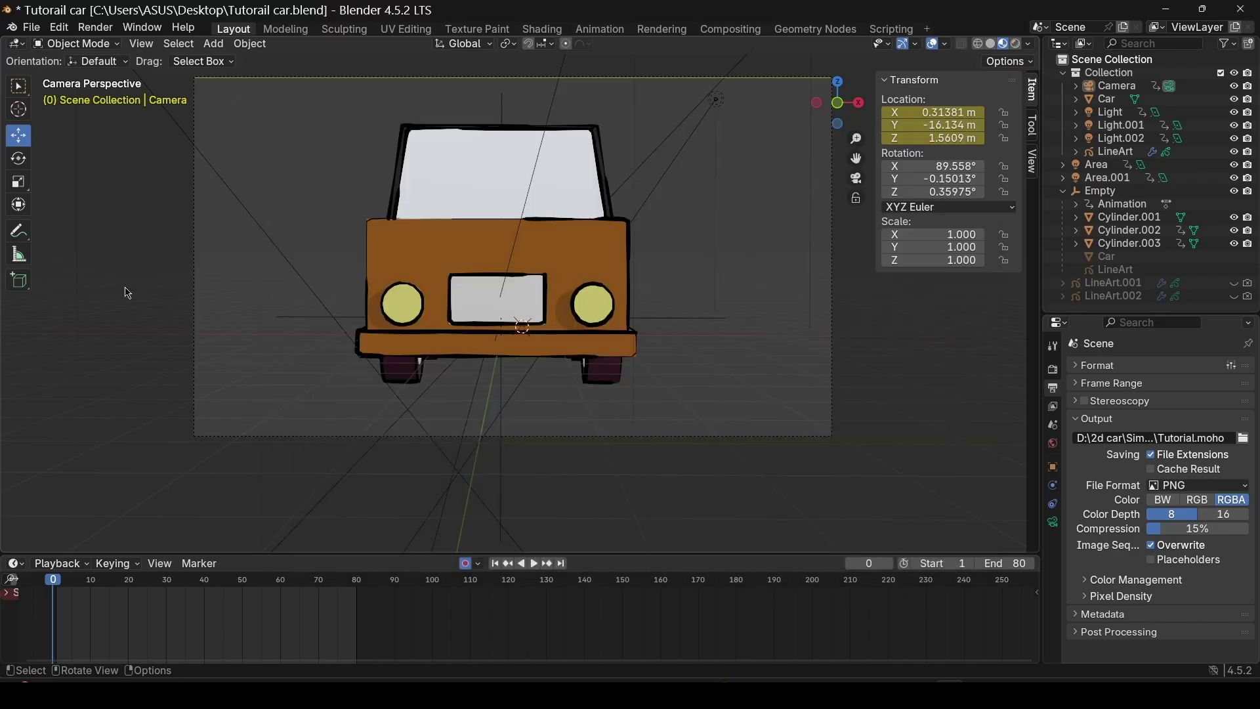
# Step: Choose PNG as the output file format and render the full animation
pyautogui.click(1185, 488)
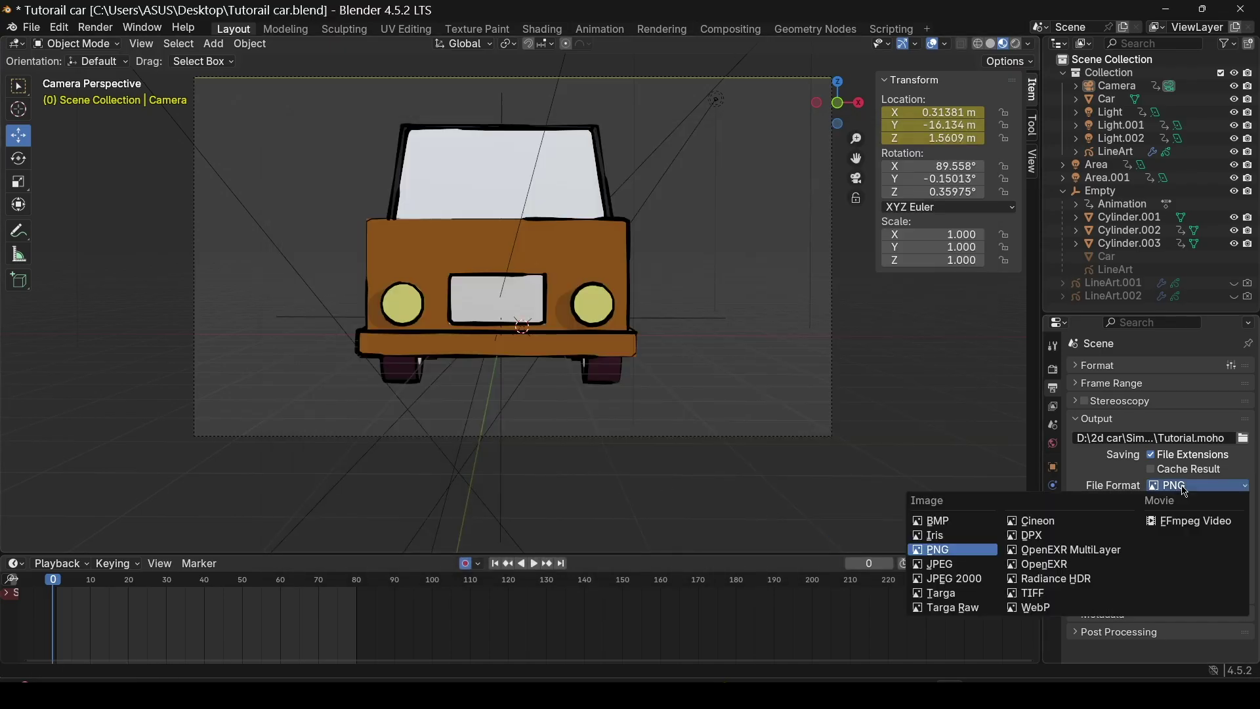
pyautogui.click(949, 555)
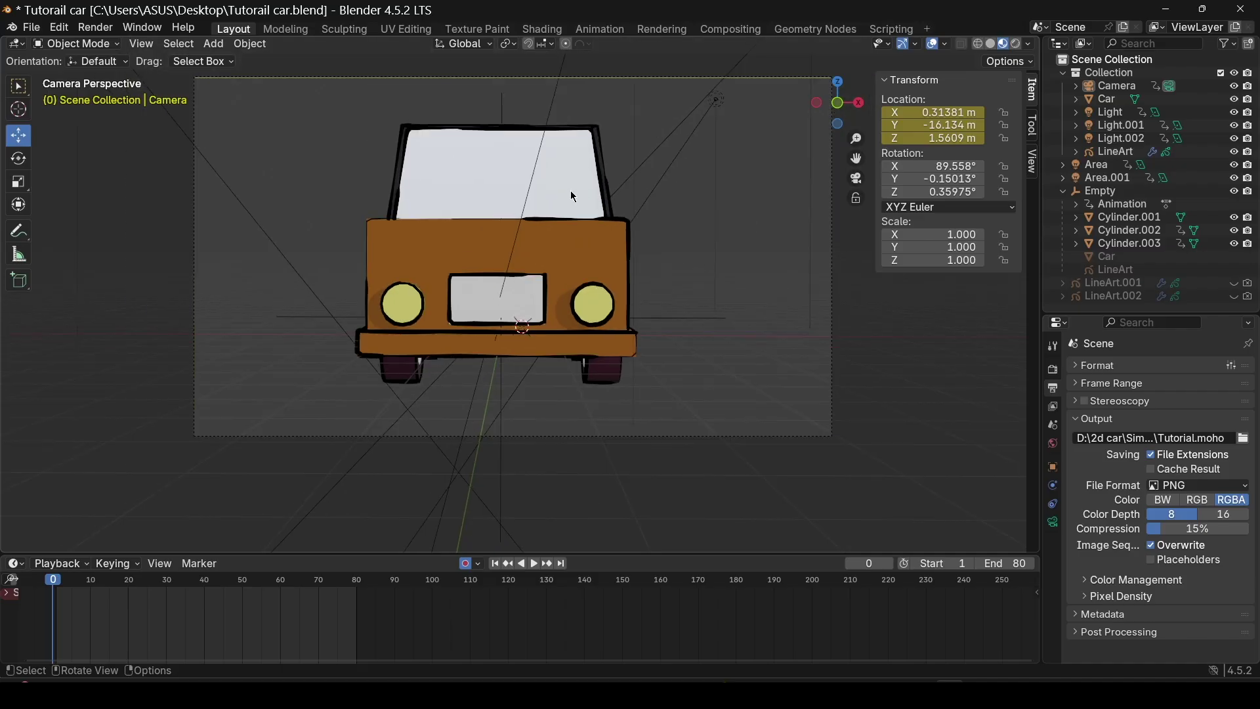
pyautogui.click(97, 27)
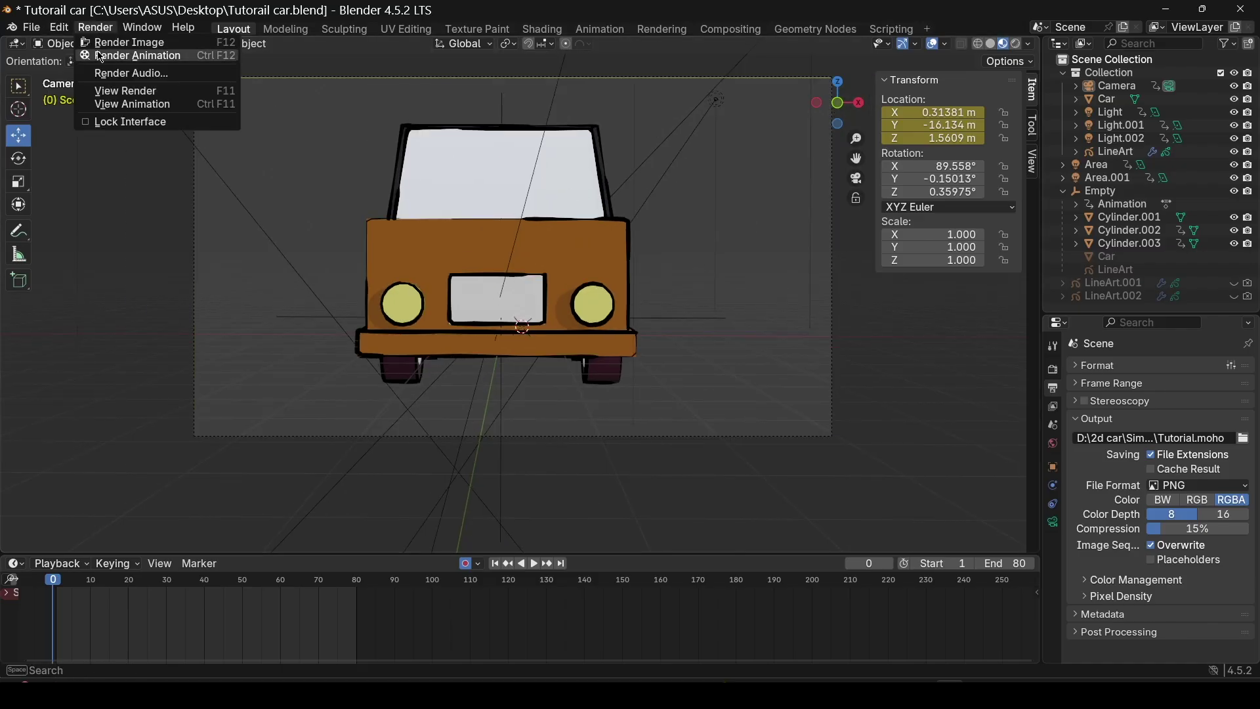
pyautogui.click(100, 57)
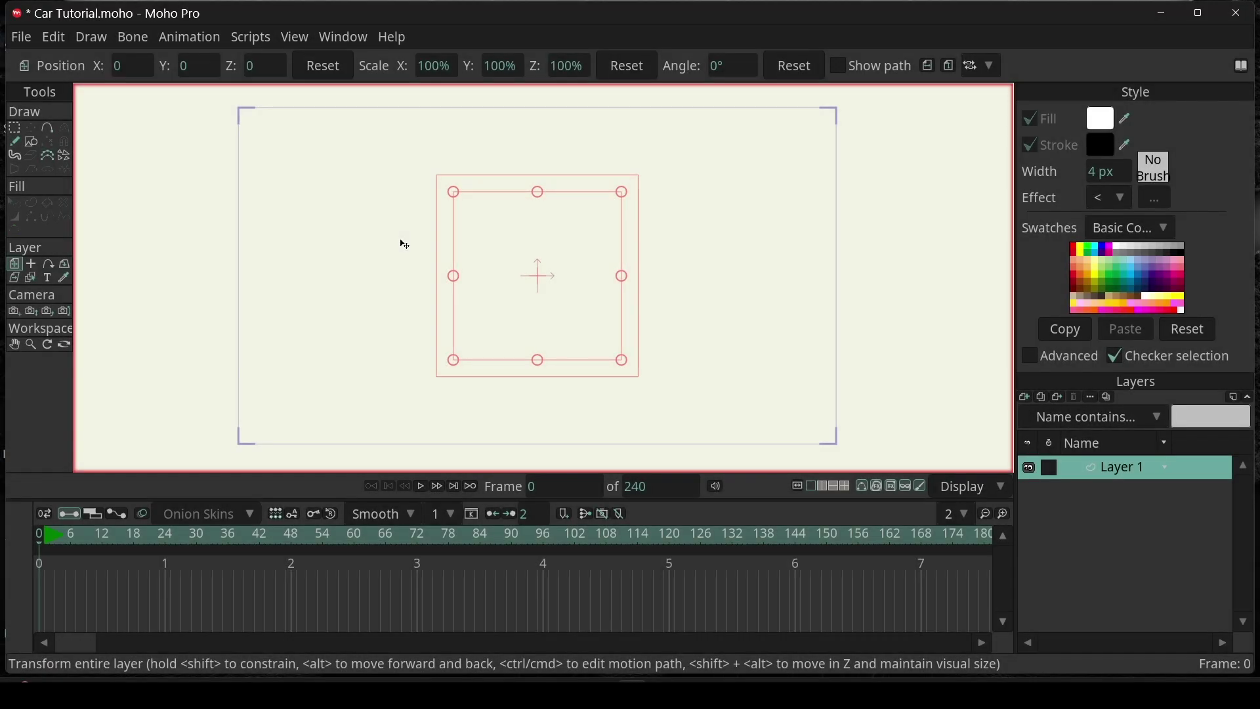
# Step: Switch to Moho and import all PNG frames from the Simple rotation folder as an image sequence layer
pyautogui.click(1026, 397)
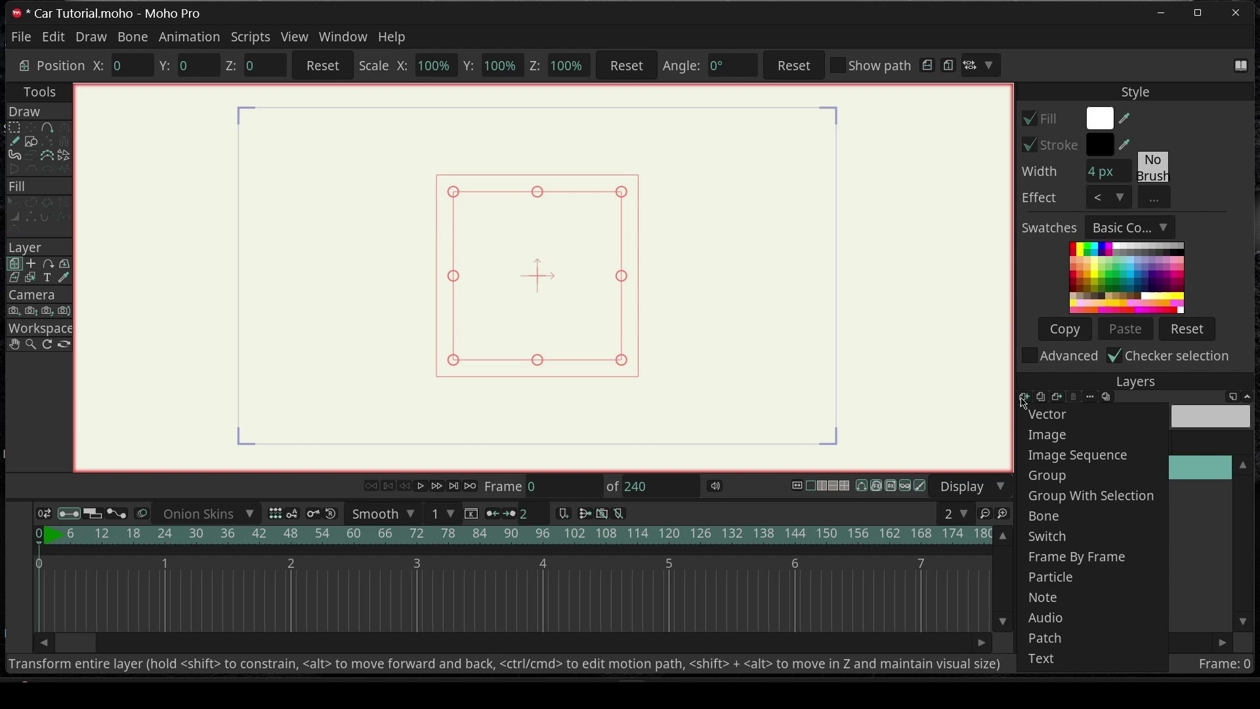
pyautogui.click(1043, 453)
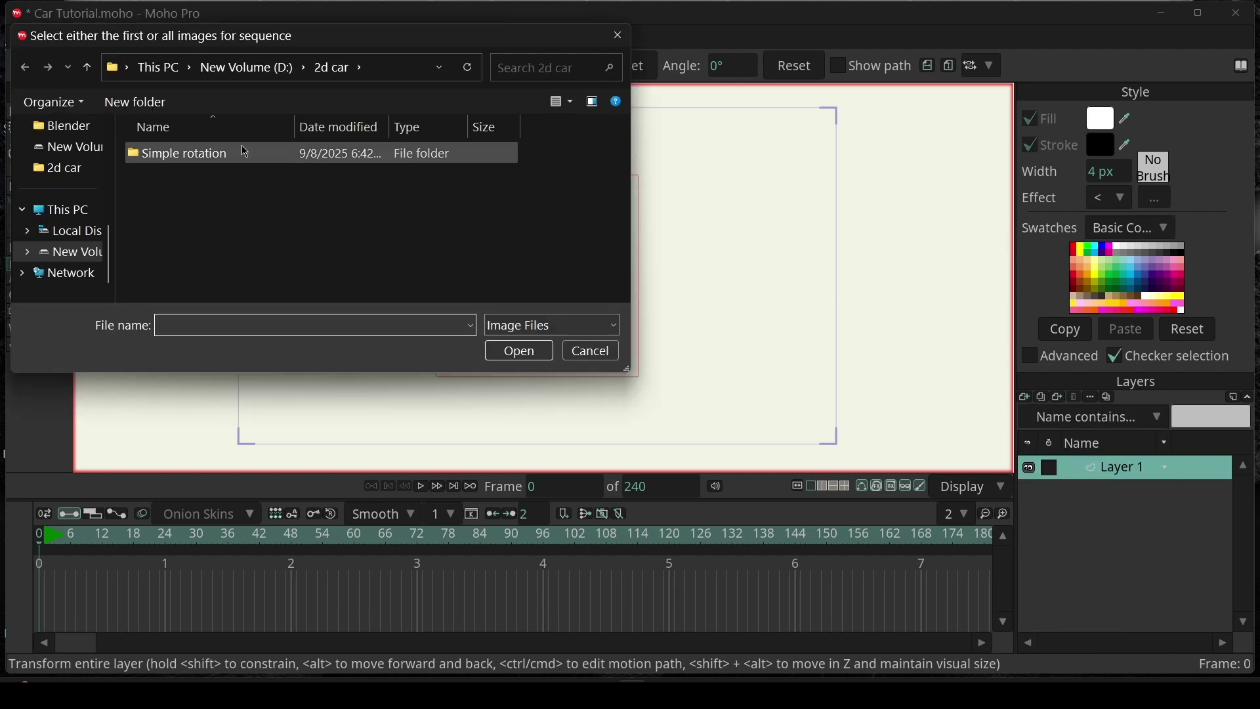
pyautogui.click(74, 169)
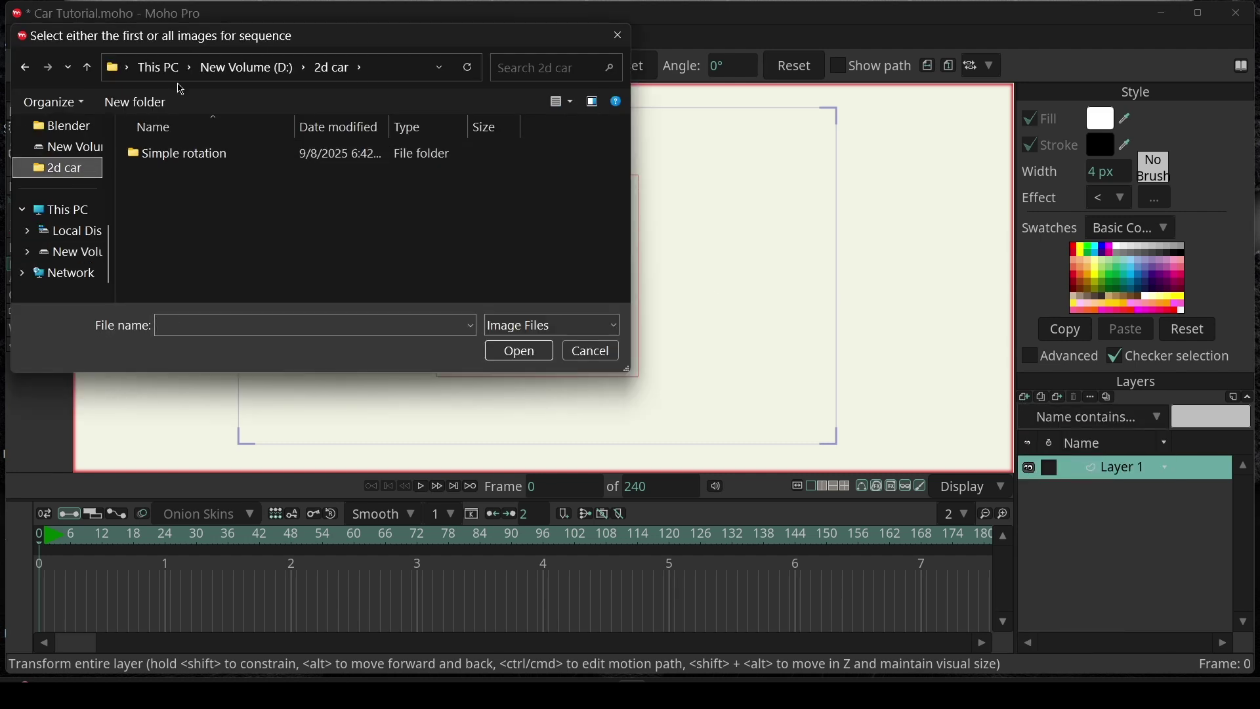
pyautogui.doubleClick(219, 161)
pyautogui.click(163, 179)
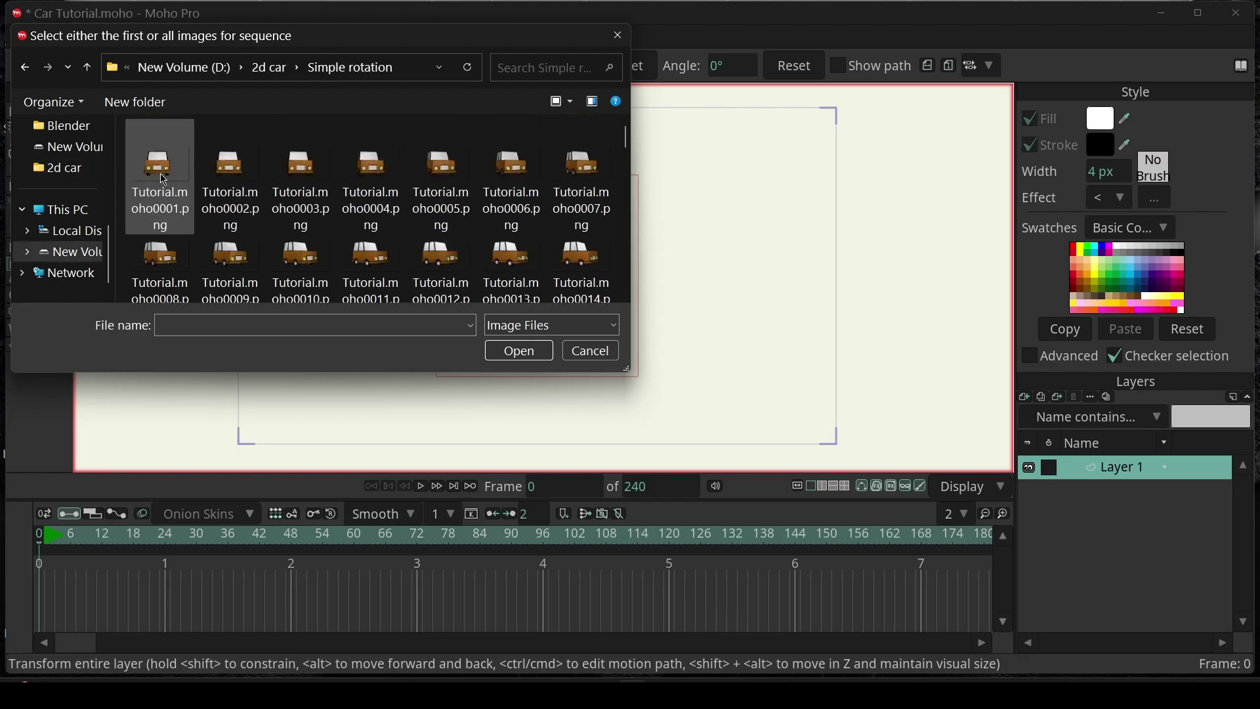
pyautogui.hotkey('ctrl', 'a')
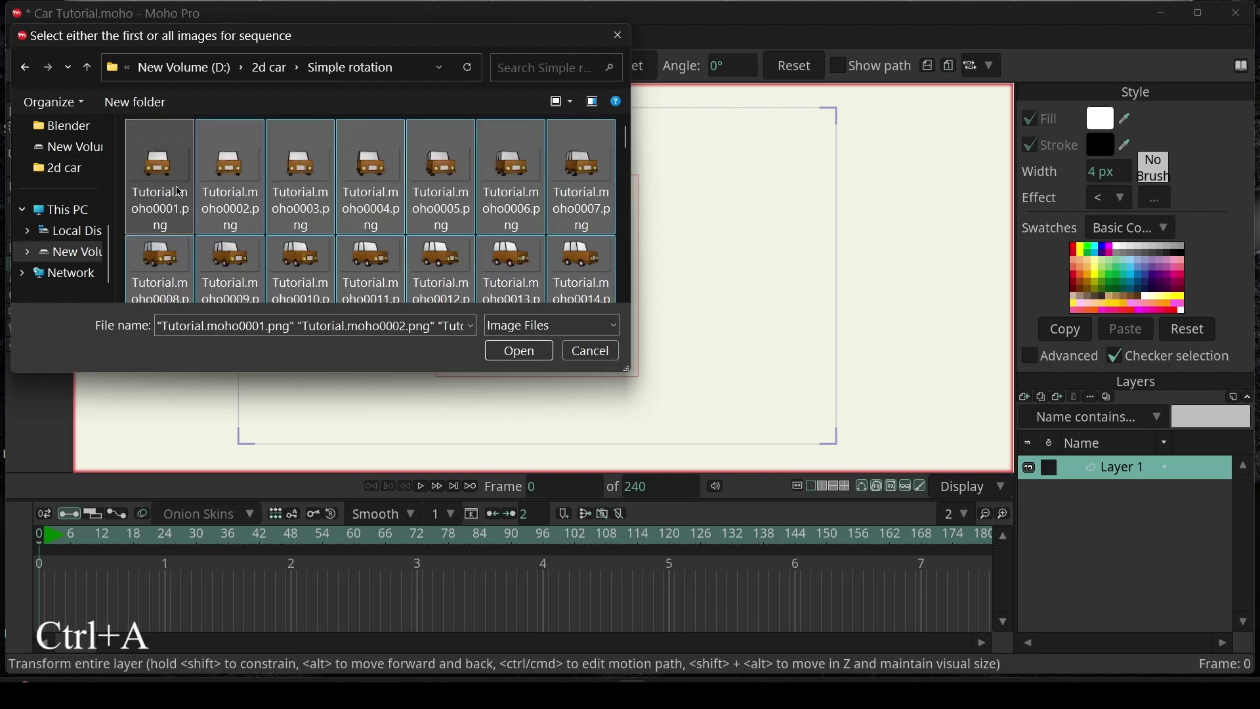
pyautogui.scroll(-10, 179, 191)
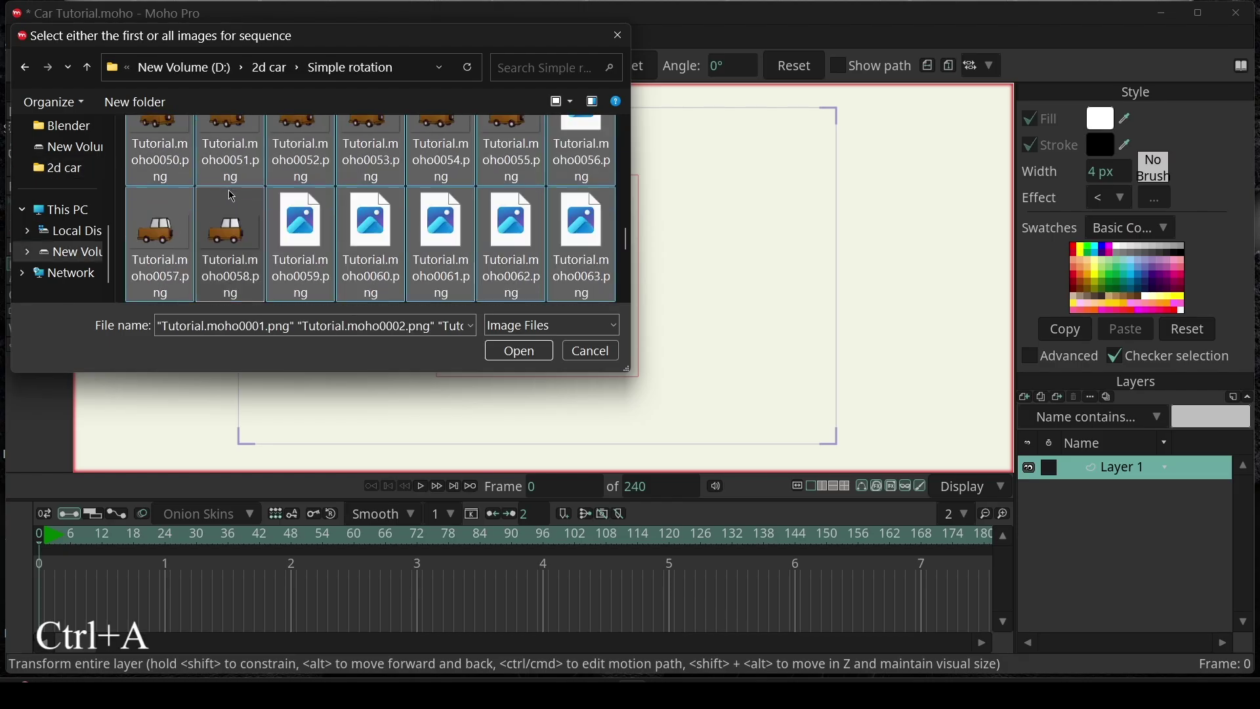
pyautogui.click(518, 352)
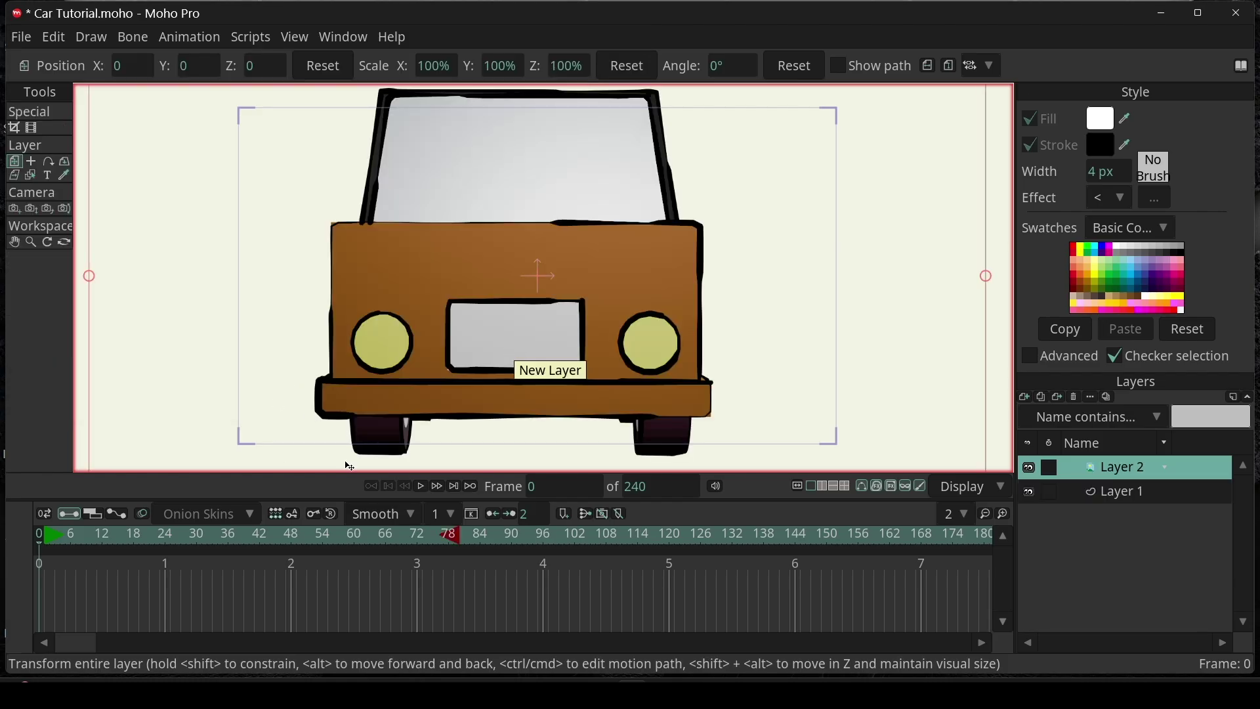
# Step: Convert the imported image sequence layer to a switch layer and delete its visibility keyframes
pyautogui.moveTo(44, 538); pyautogui.dragTo(20, 550)
pyautogui.scroll(-3, 422, 346)
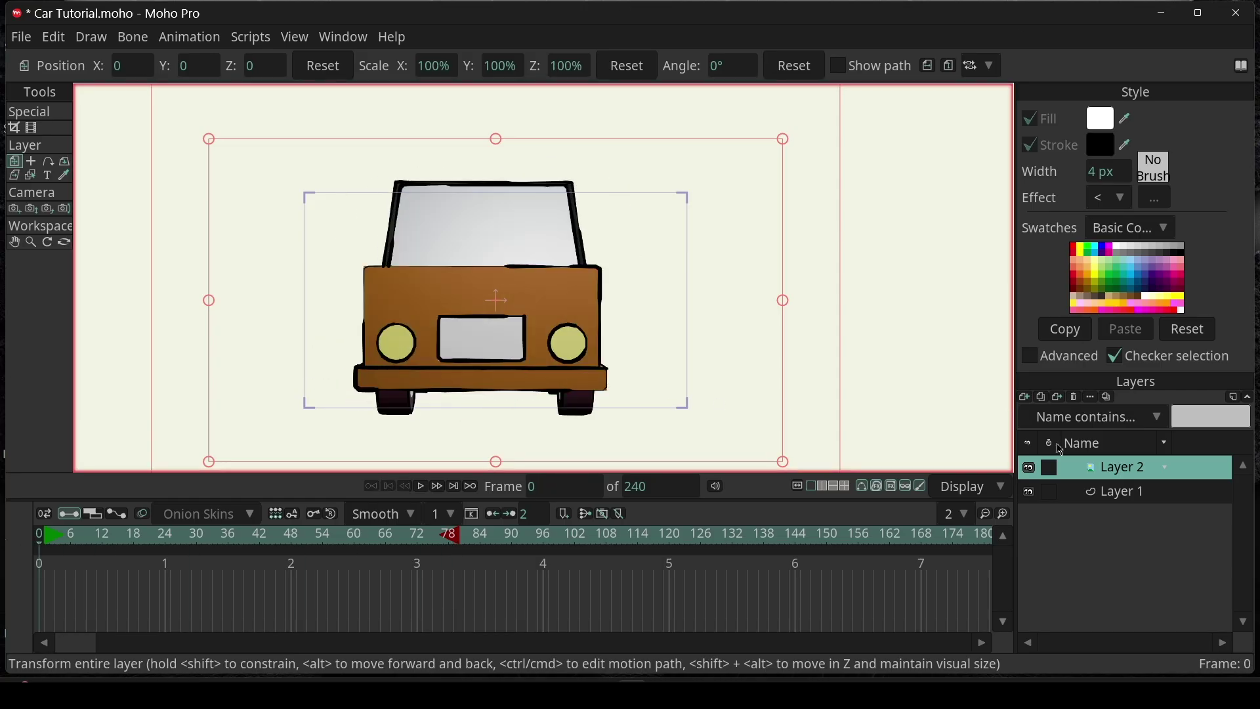
pyautogui.rightClick(1107, 474)
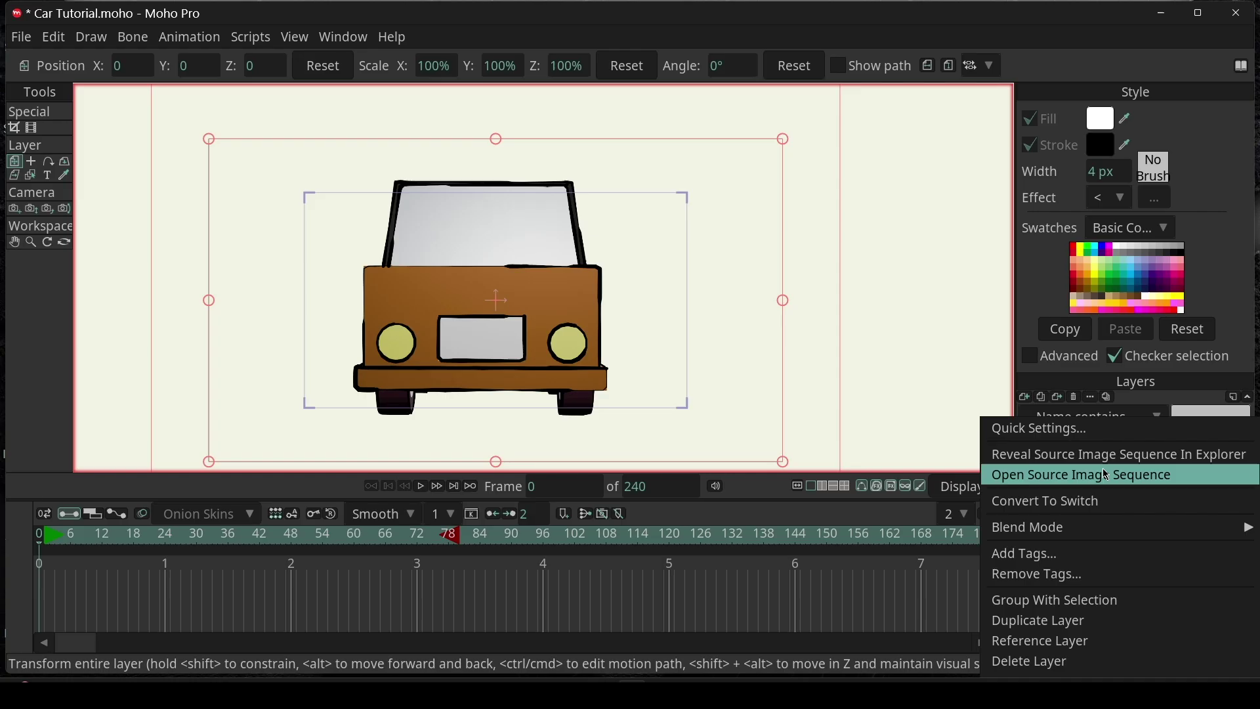
pyautogui.click(1100, 507)
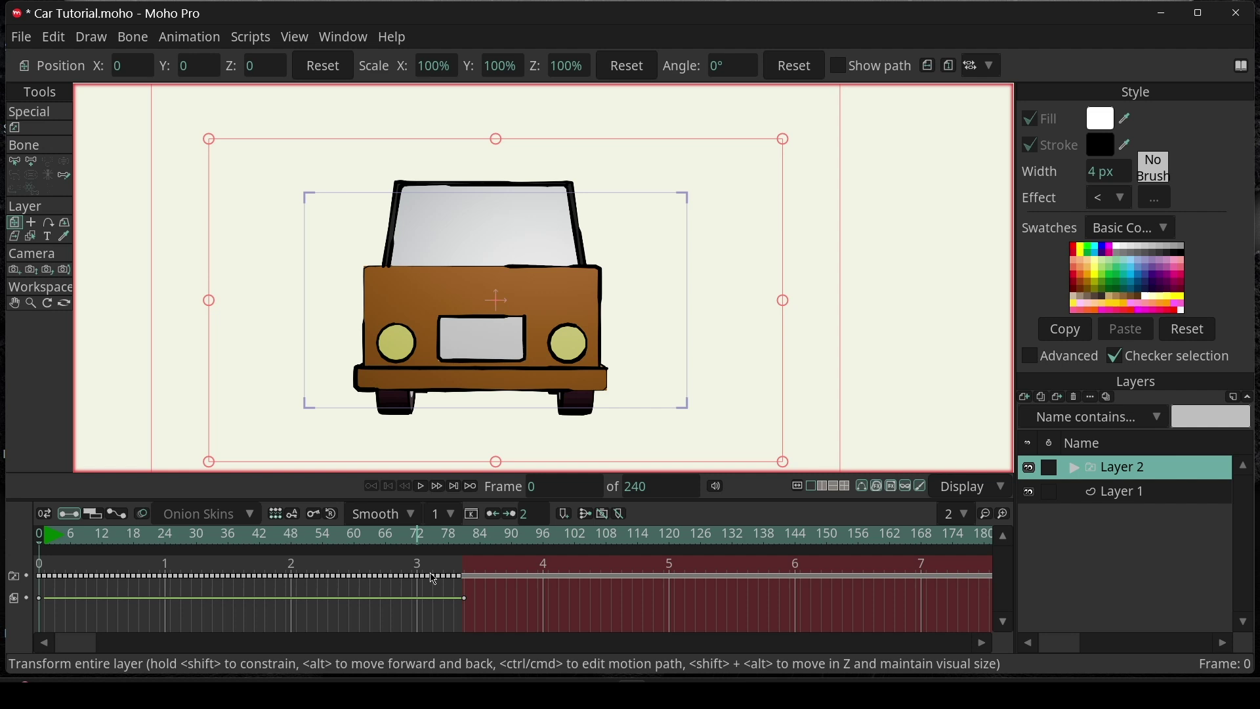
pyautogui.moveTo(492, 601); pyautogui.dragTo(36, 620)
pyautogui.click(461, 617)
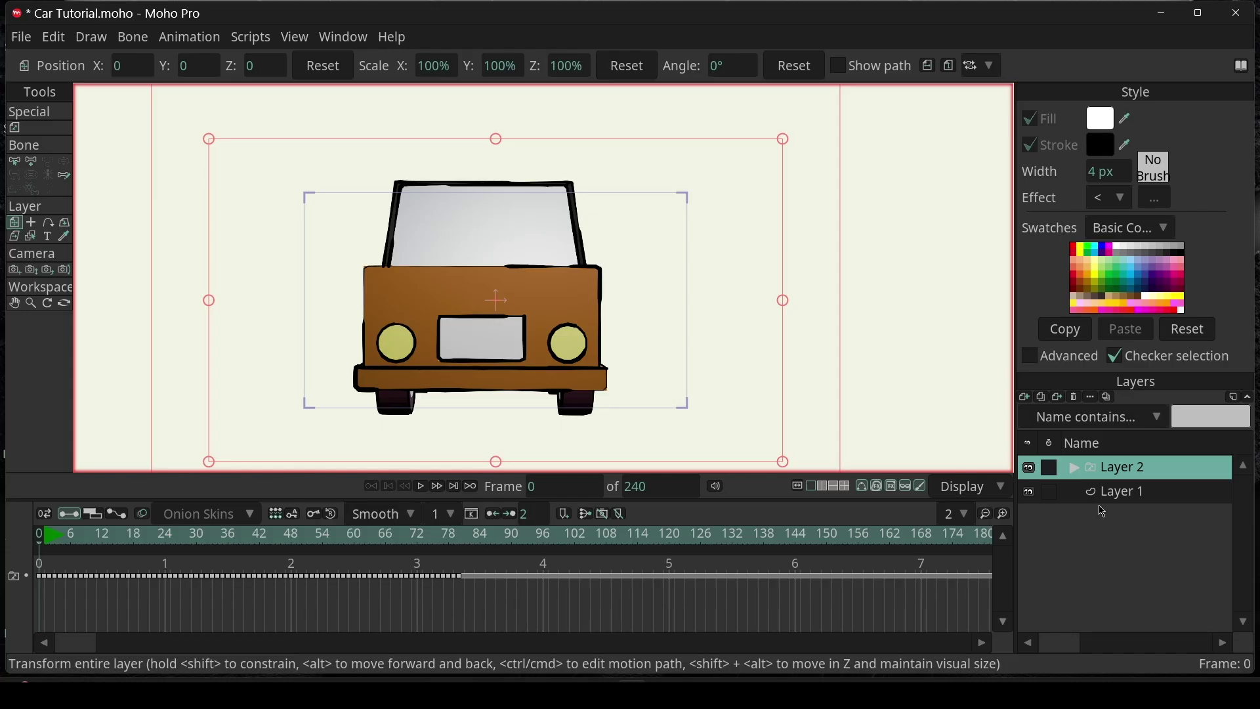
# Step: Group the switch layer and name the new group 3d car
pyautogui.rightClick(1090, 474)
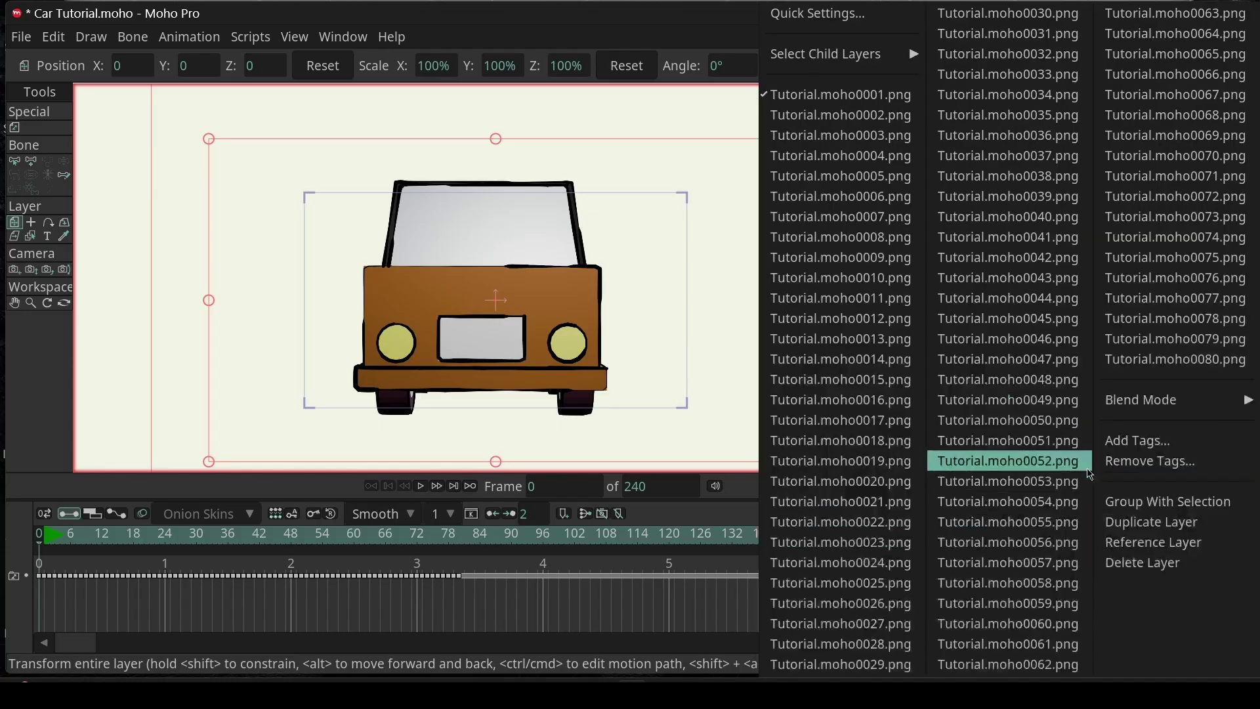
pyautogui.click(1155, 502)
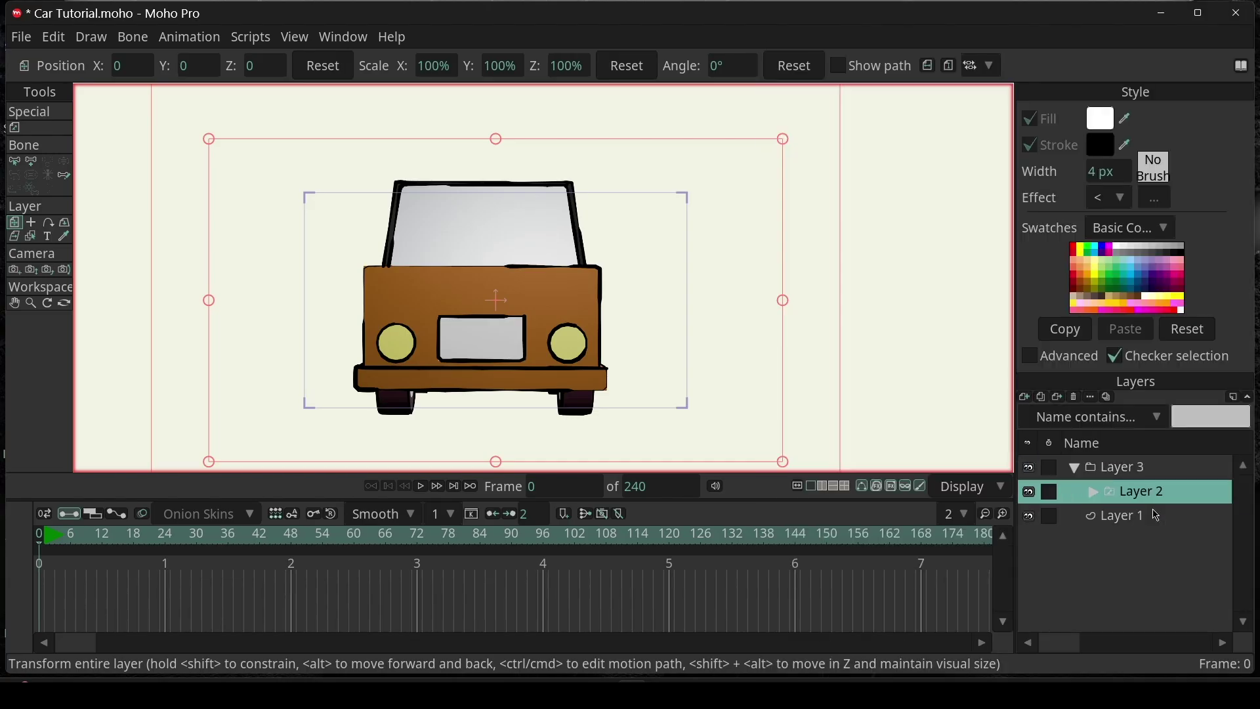
pyautogui.doubleClick(1108, 470)
pyautogui.write('3')
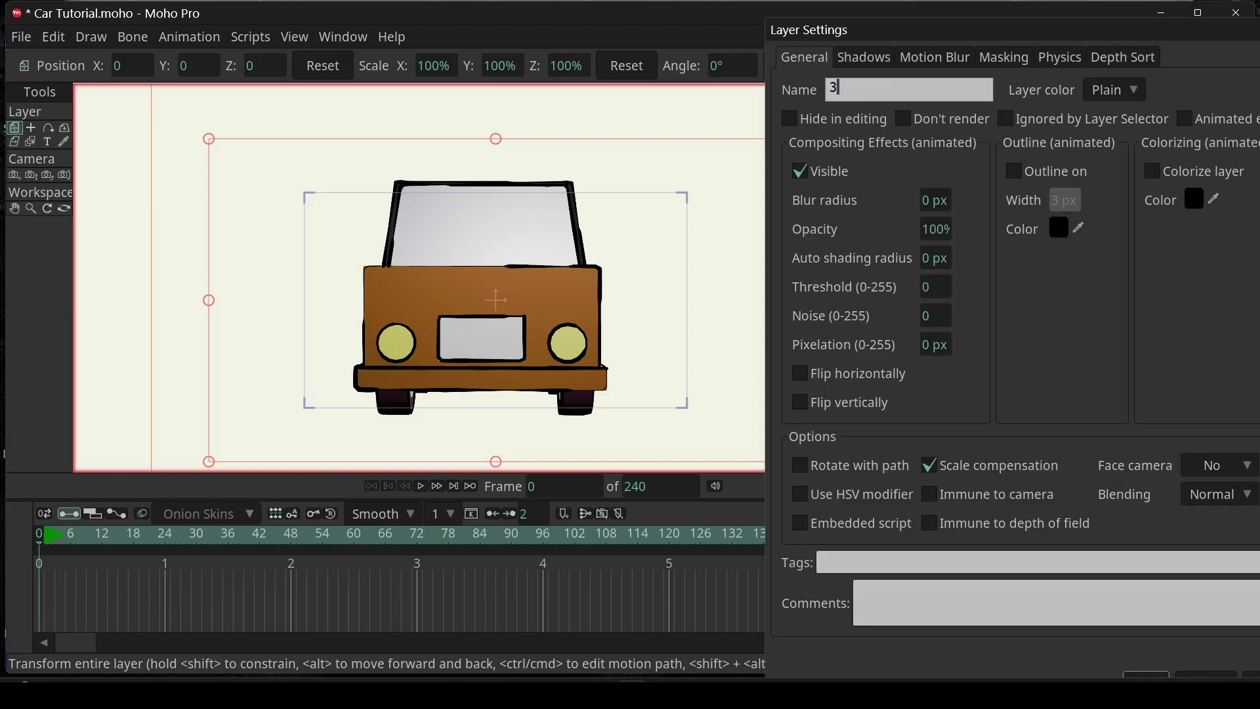
pyautogui.write('d car')
pyautogui.press('Return')
# Step: Convert the 3d car group to a bone layer and add a vertical bone through the car plus a short vertical bone beside it
pyautogui.rightClick(1108, 459)
pyautogui.click(1133, 461)
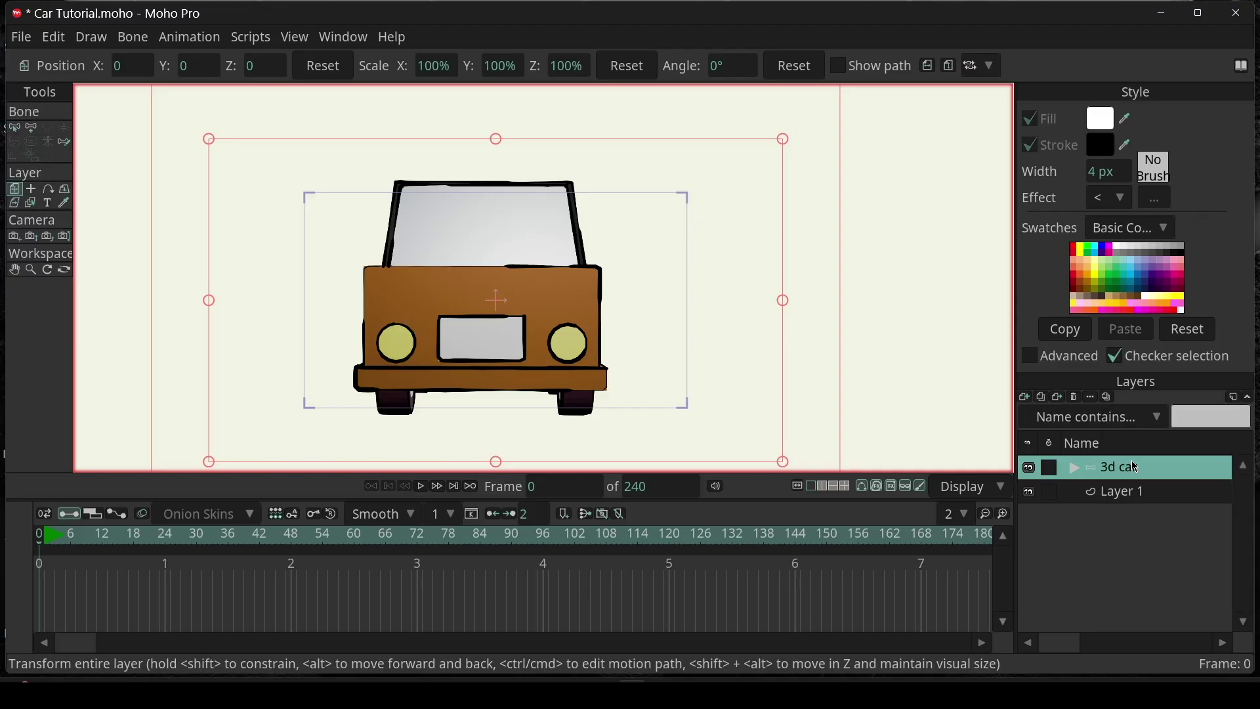
pyautogui.press('a')
pyautogui.moveTo(480, 407); pyautogui.dragTo(483, 178)
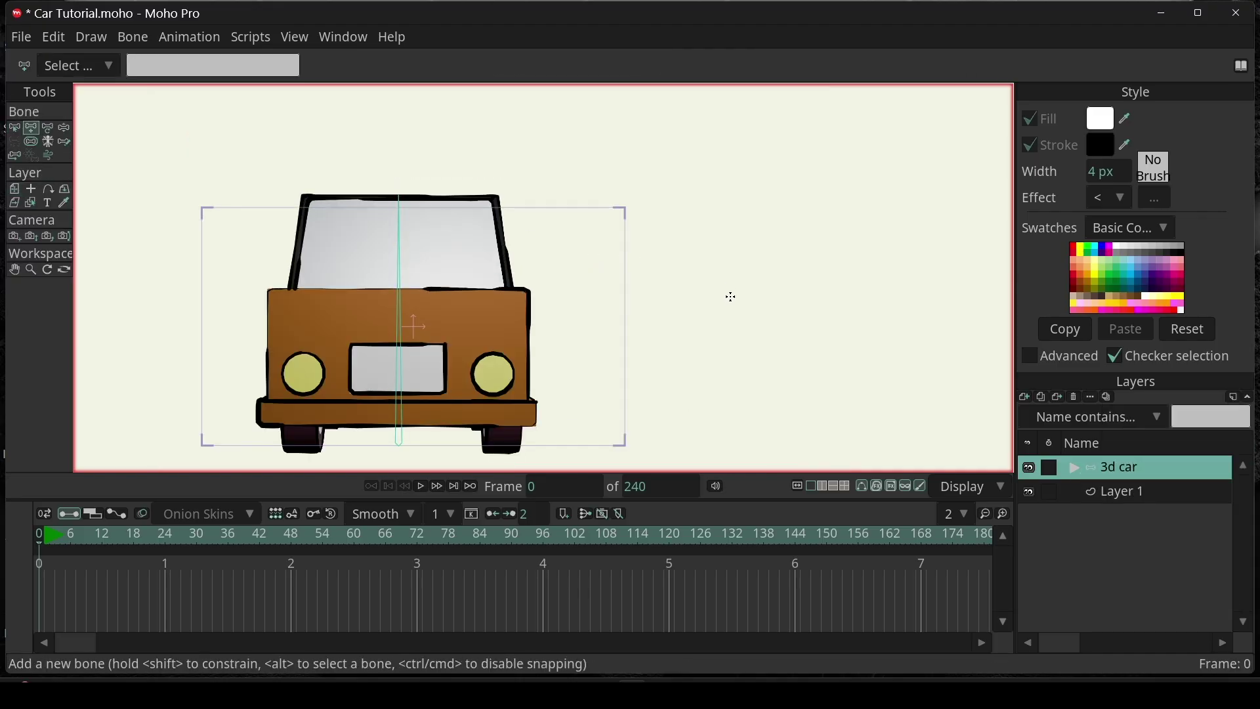
pyautogui.moveTo(756, 299); pyautogui.dragTo(756, 234)
# Step: Name the short bone beside the car Rotation and remove its bone strength
pyautogui.click(14, 128)
pyautogui.click(323, 62)
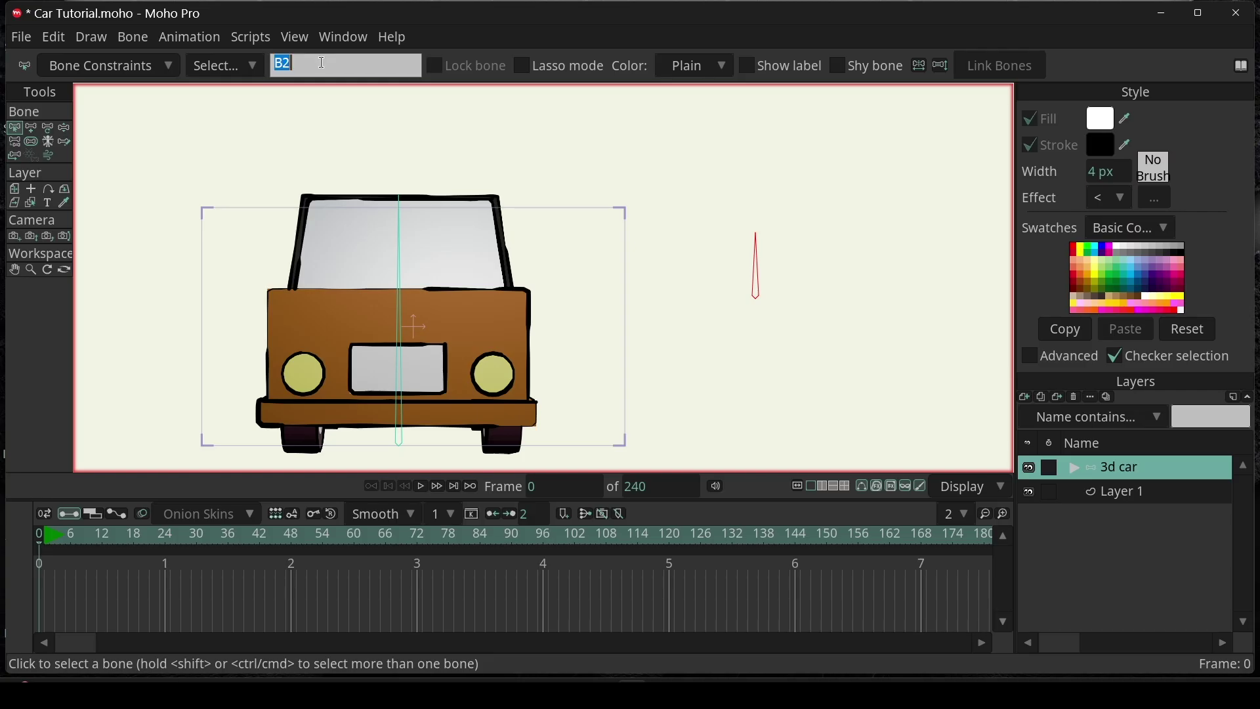
pyautogui.write('Rotation')
pyautogui.click(30, 142)
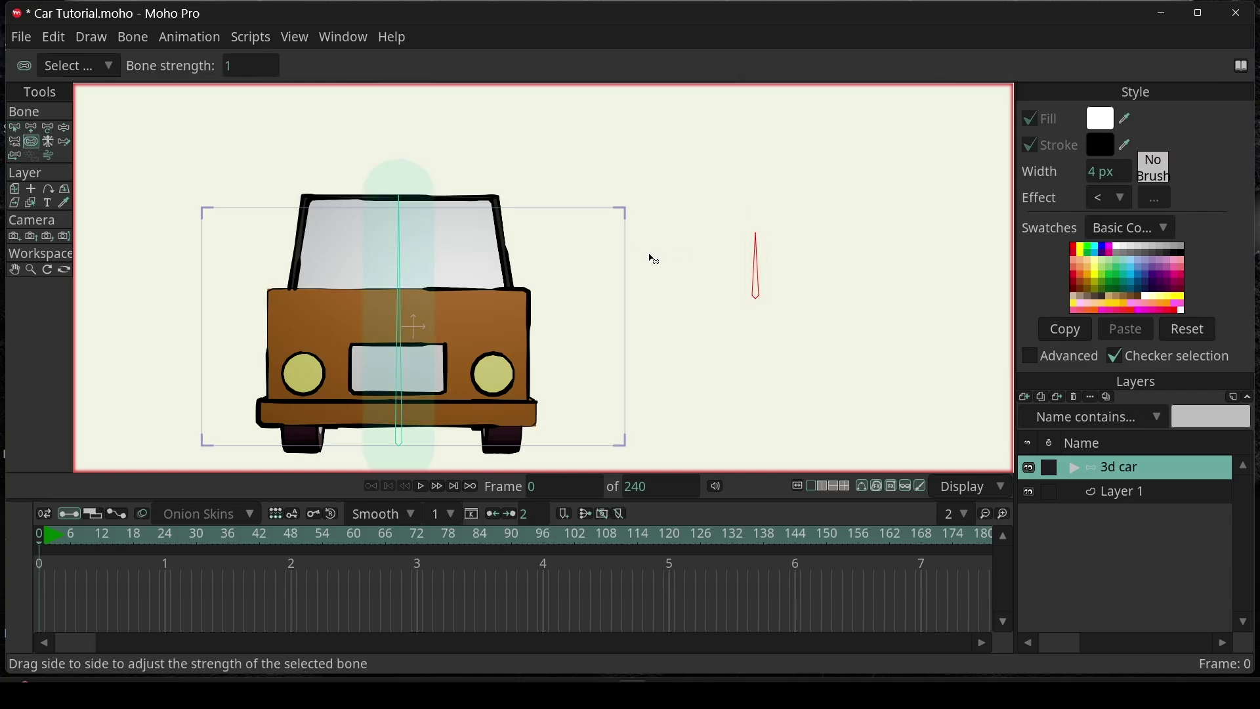
# Step: Enable angle constraints of -70° to 70° for the Rotation bone
pyautogui.click(14, 129)
pyautogui.click(105, 66)
pyautogui.click(49, 122)
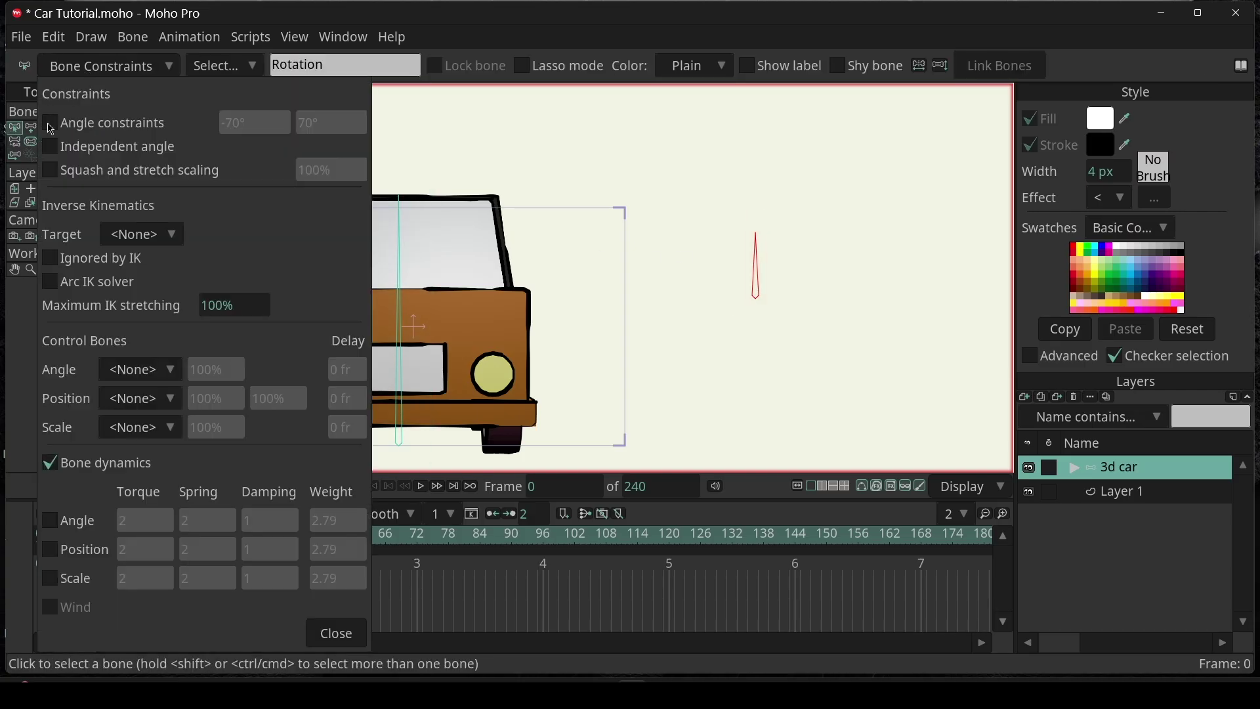
pyautogui.click(336, 631)
# Step: Create a smart bone action for the Rotation bone using the Transform Bone tool's current selection
pyautogui.click(48, 141)
pyautogui.click(48, 129)
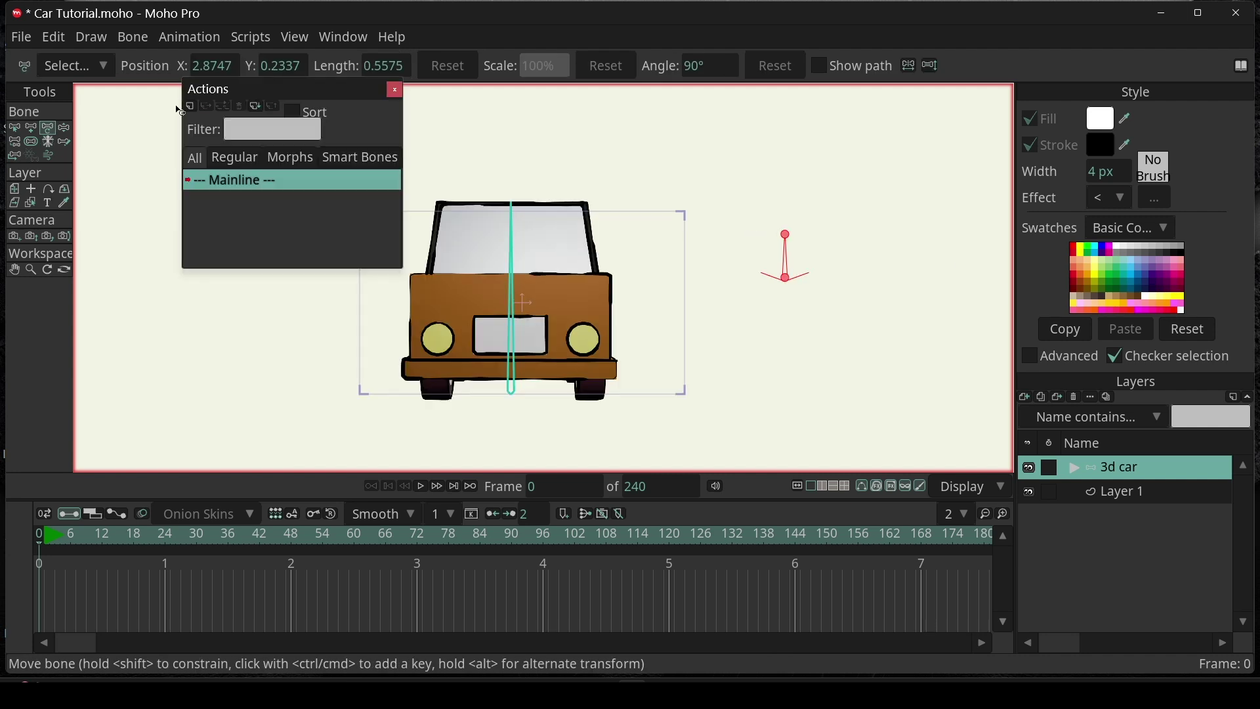
pyautogui.click(190, 107)
pyautogui.click(650, 403)
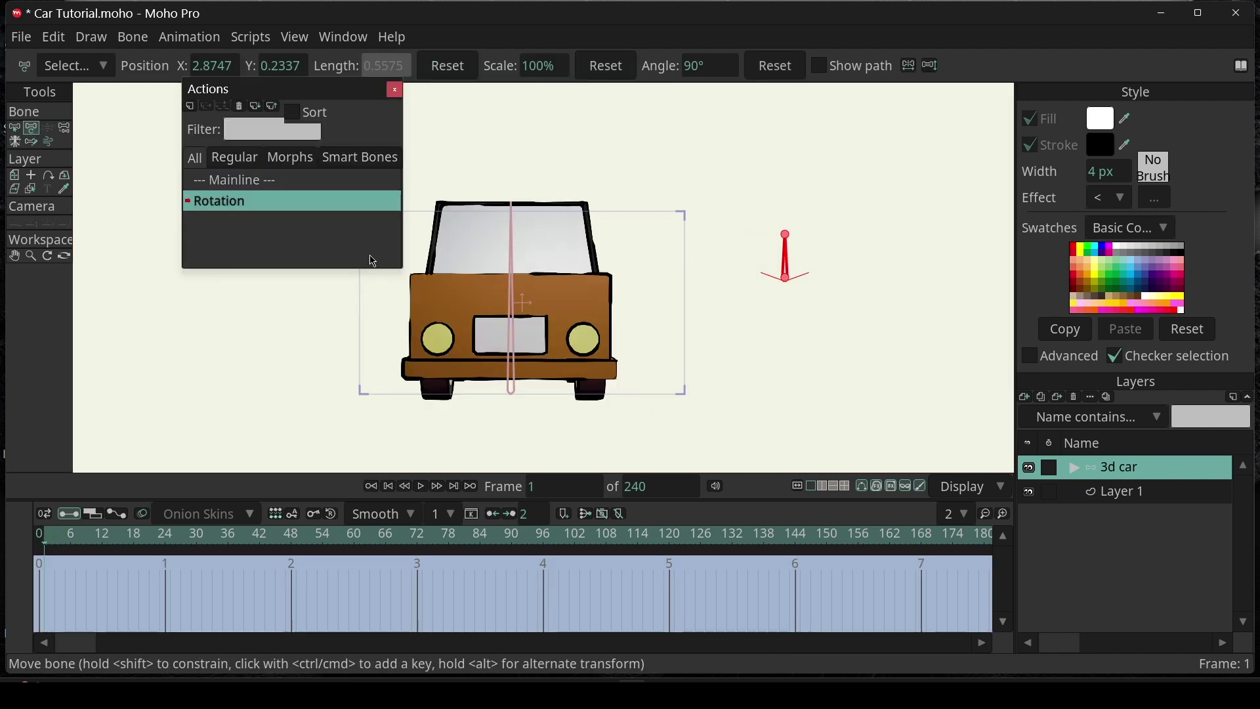
pyautogui.click(395, 90)
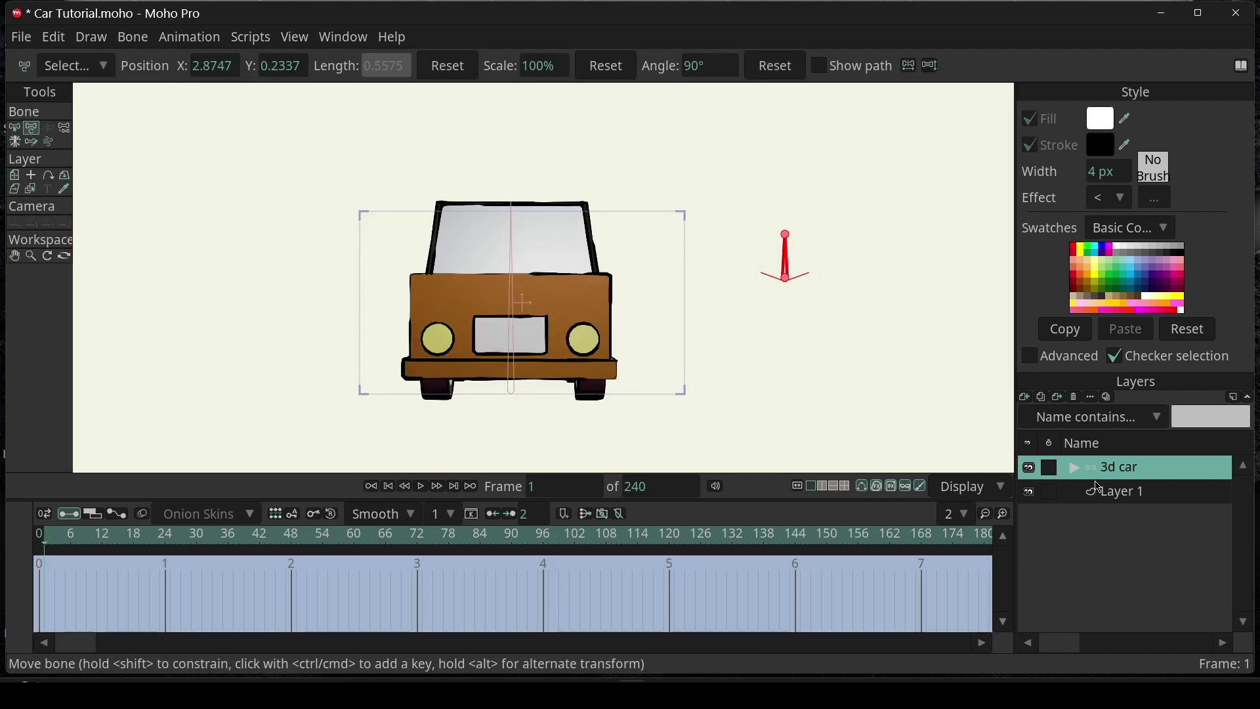
# Step: Expand the 3d car group, return to the mainline and examine where the switch keyframes of Layer 2 end
pyautogui.click(1073, 472)
pyautogui.click(1111, 491)
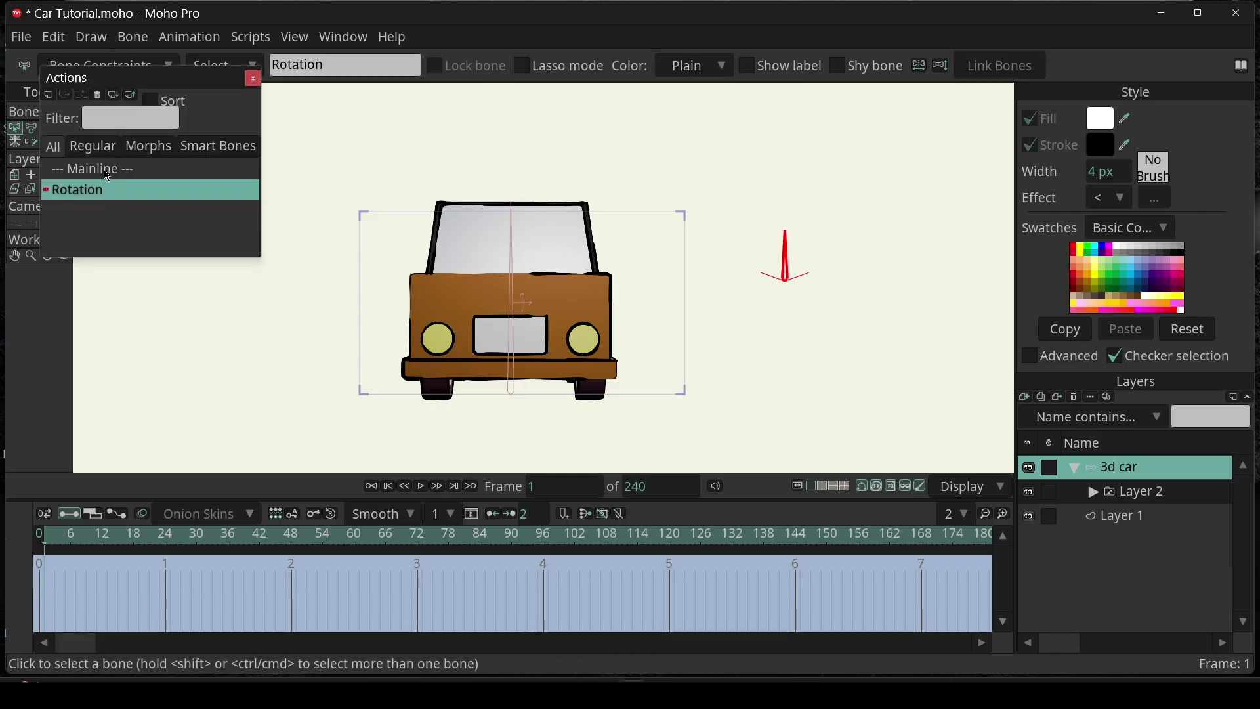
pyautogui.doubleClick(103, 169)
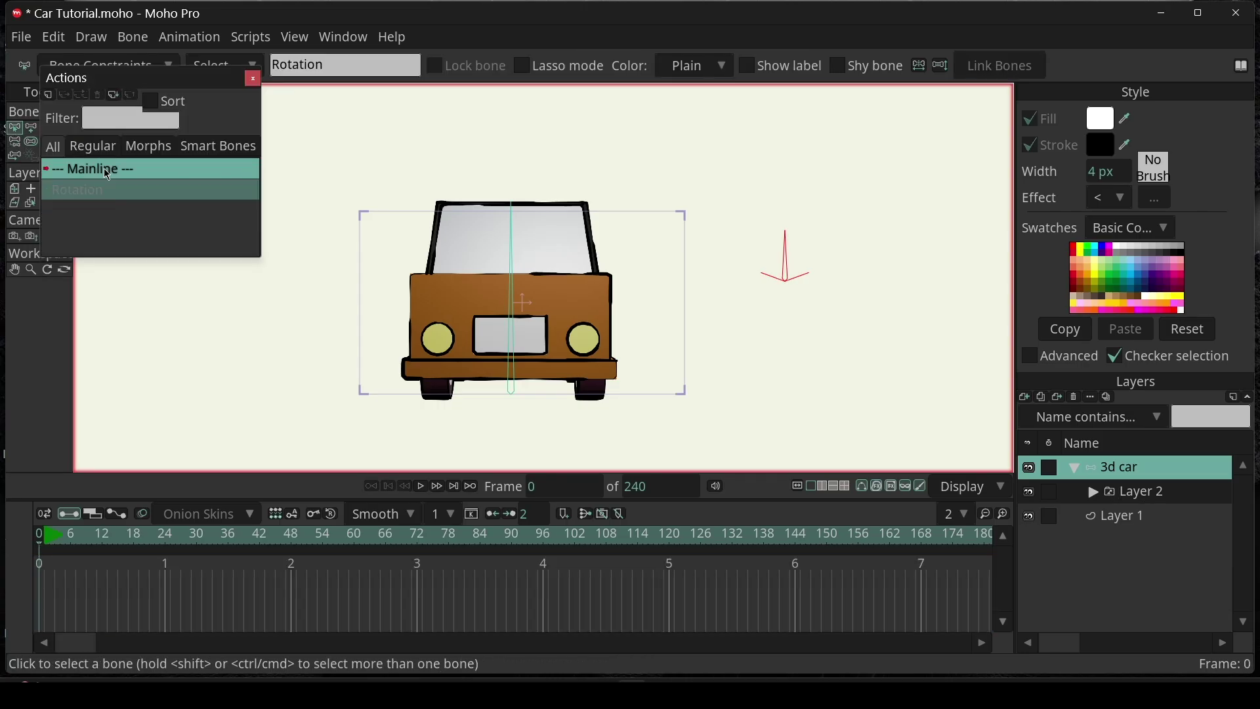
pyautogui.moveTo(241, 79); pyautogui.dragTo(223, 67)
pyautogui.click(1158, 498)
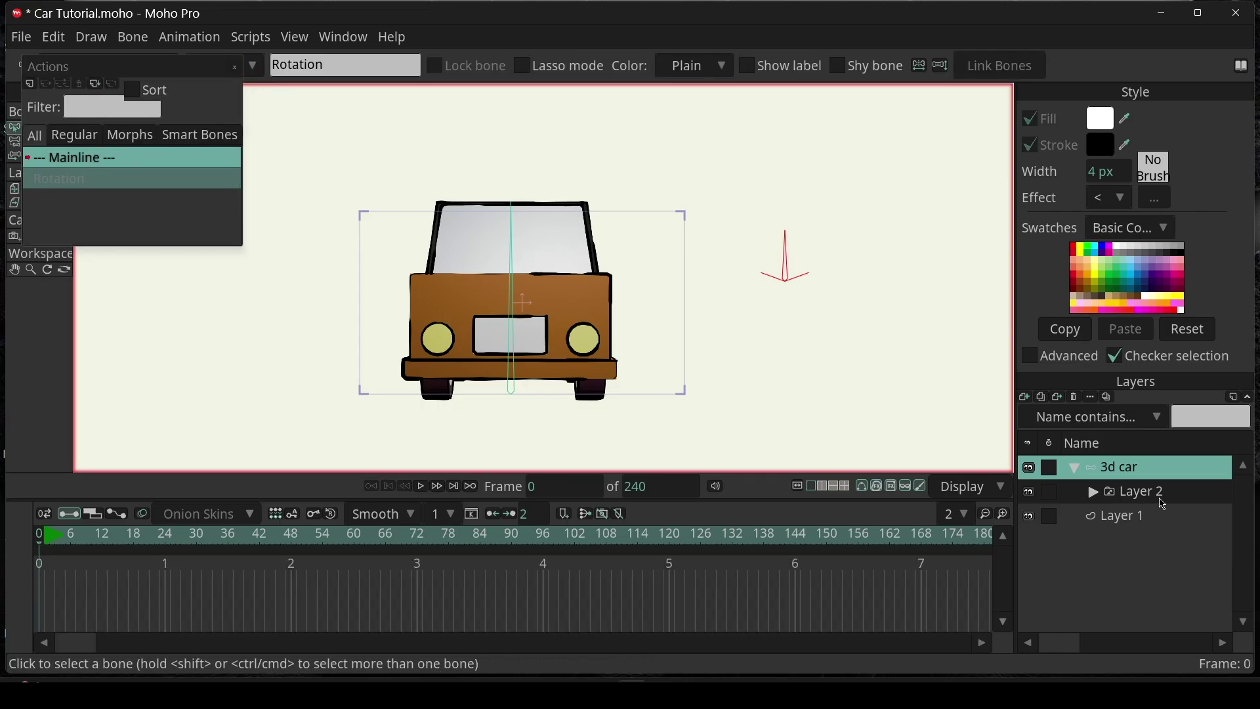
pyautogui.click(1154, 497)
pyautogui.click(1004, 514)
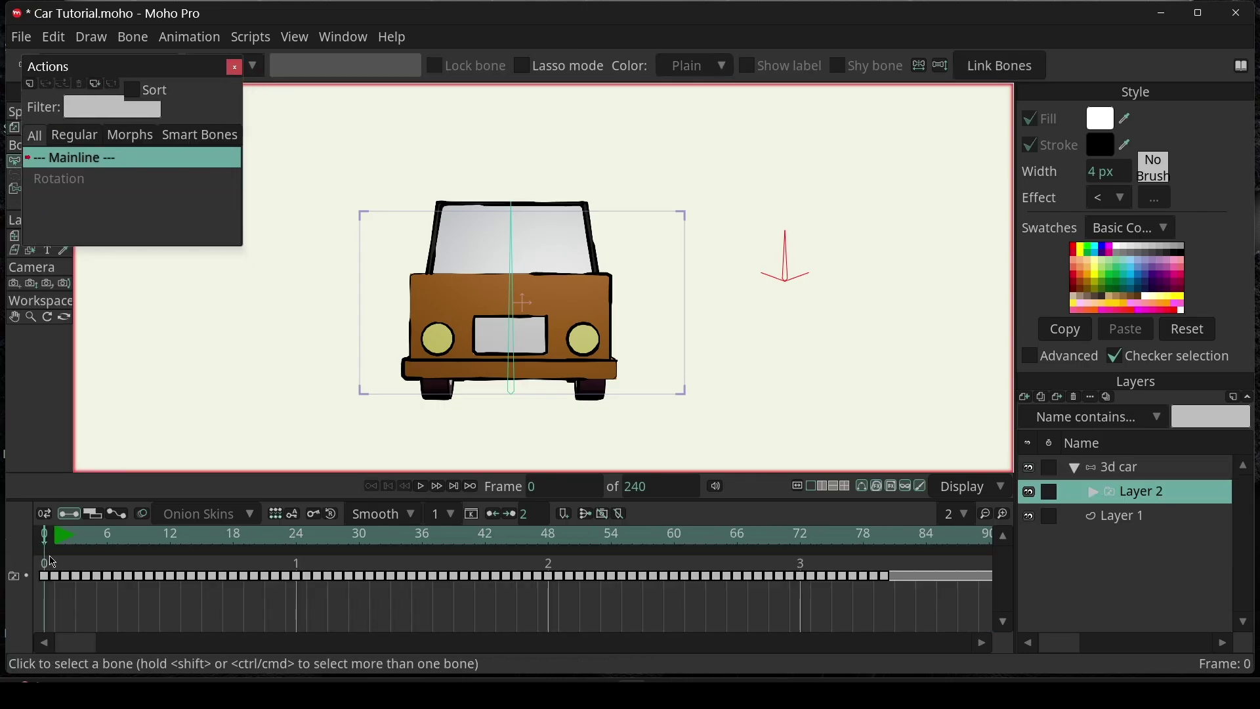
pyautogui.click(801, 536)
pyautogui.moveTo(801, 536); pyautogui.dragTo(886, 537)
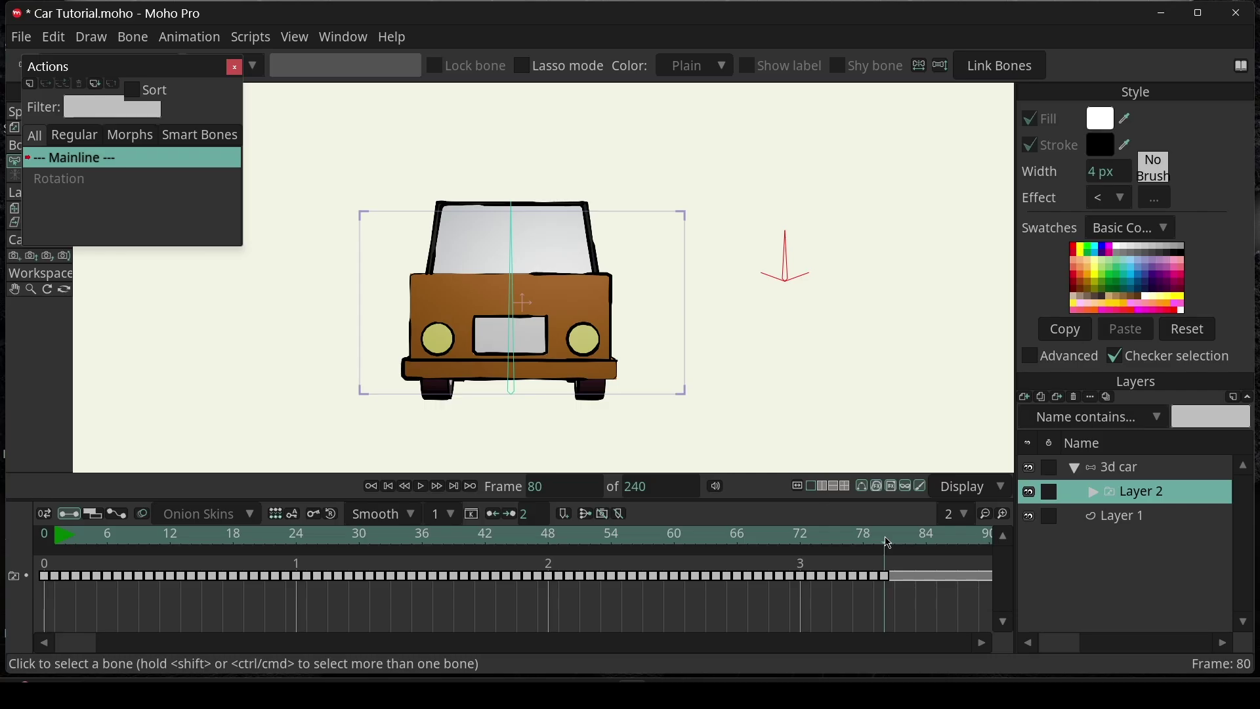
# Step: In the Rotation action of the 3d car layer, rotate the Rotation bone clockwise to 20° at frame 80
pyautogui.click(1157, 467)
pyautogui.click(134, 178)
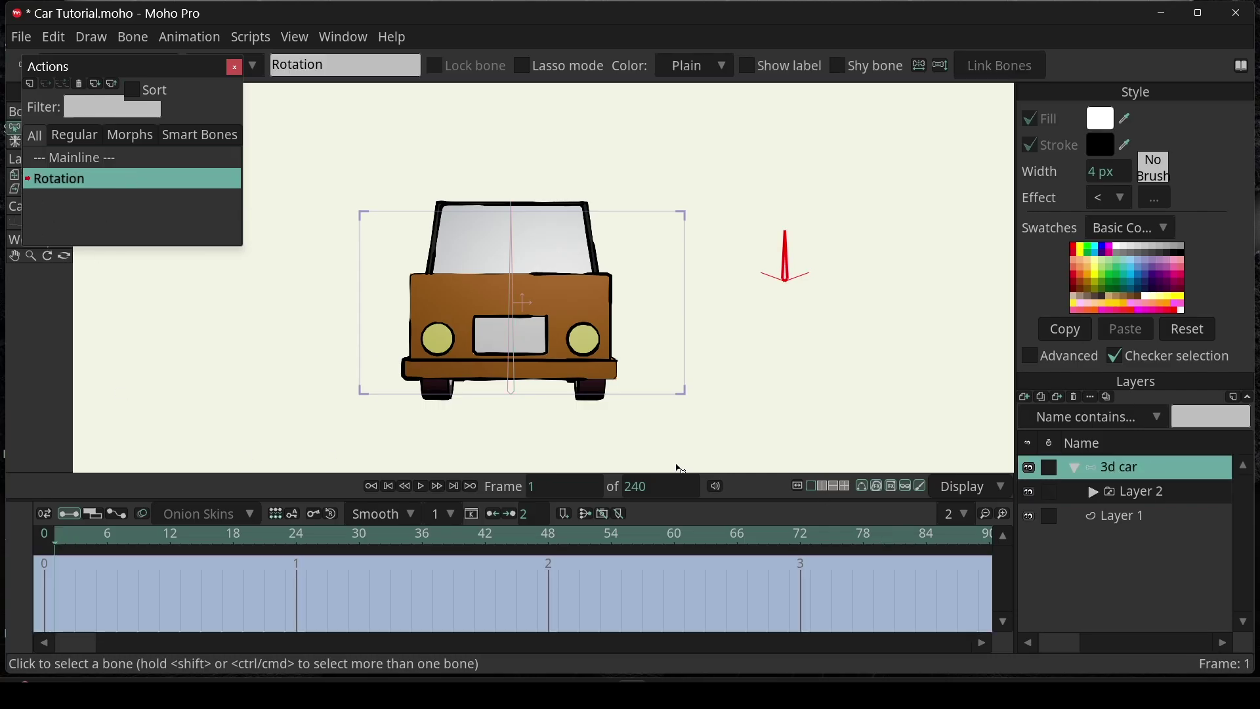
pyautogui.moveTo(819, 540); pyautogui.dragTo(888, 546)
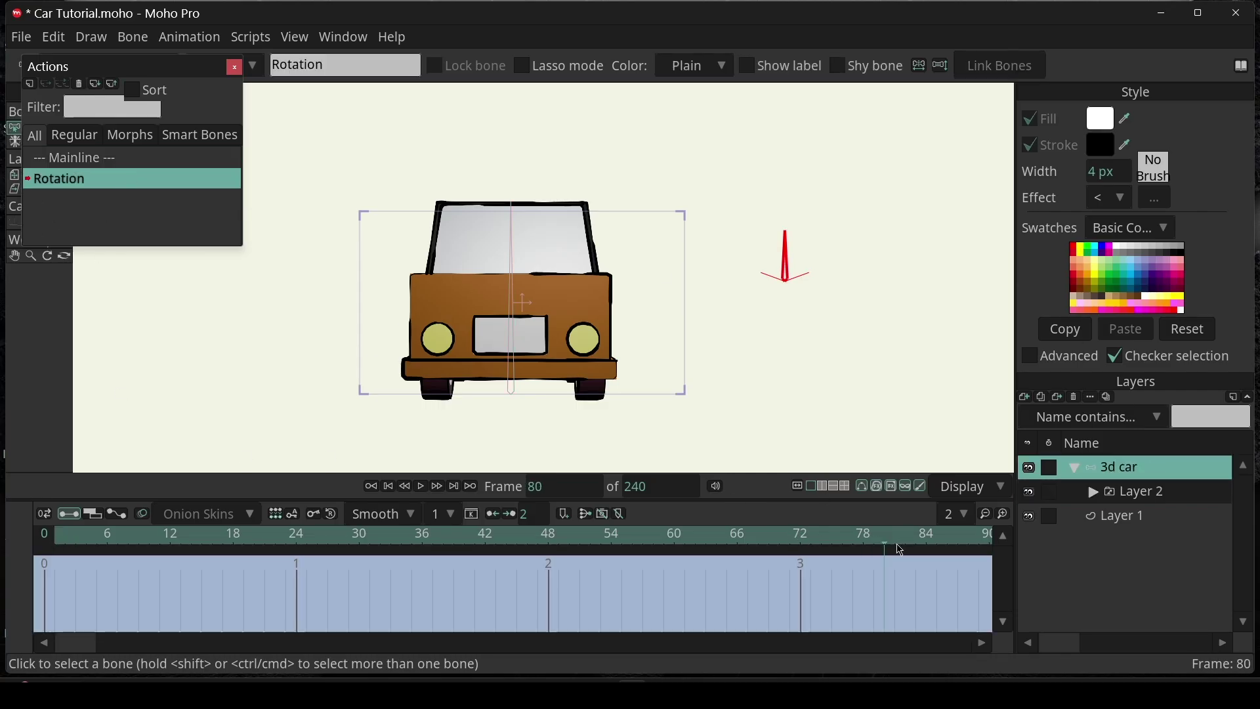
pyautogui.moveTo(225, 70); pyautogui.dragTo(295, 159)
pyautogui.click(32, 128)
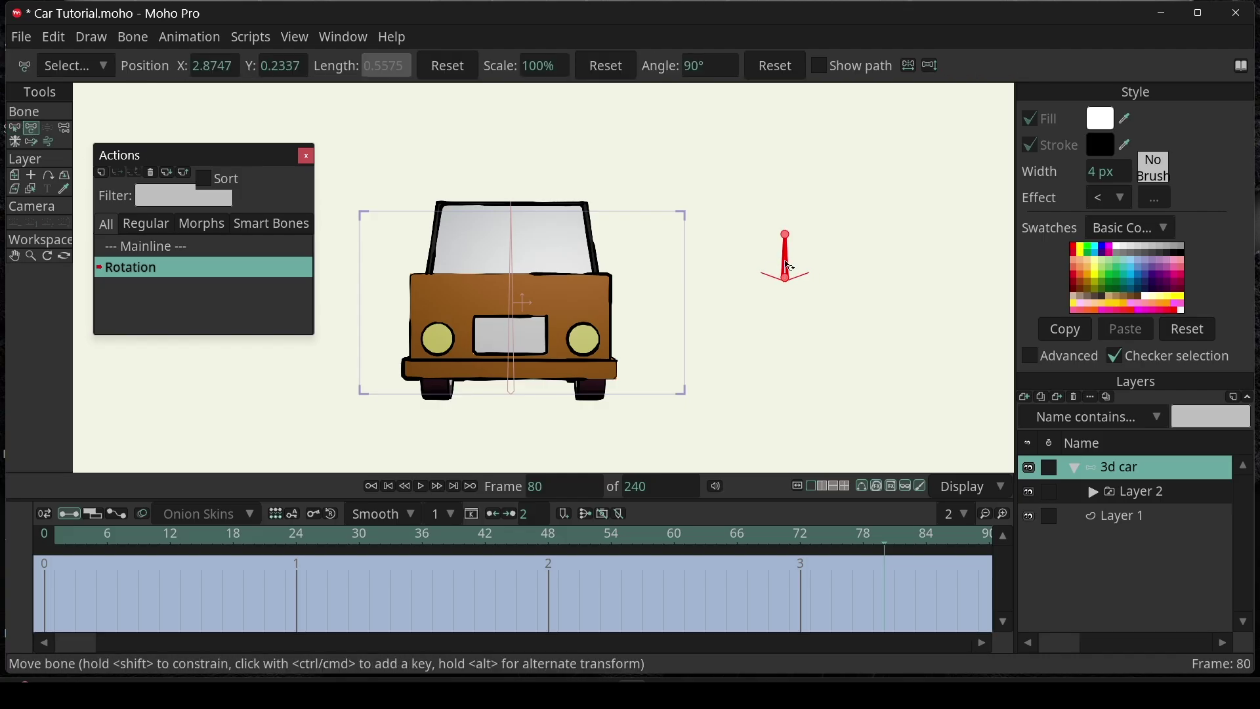
pyautogui.moveTo(790, 267); pyautogui.dragTo(825, 266)
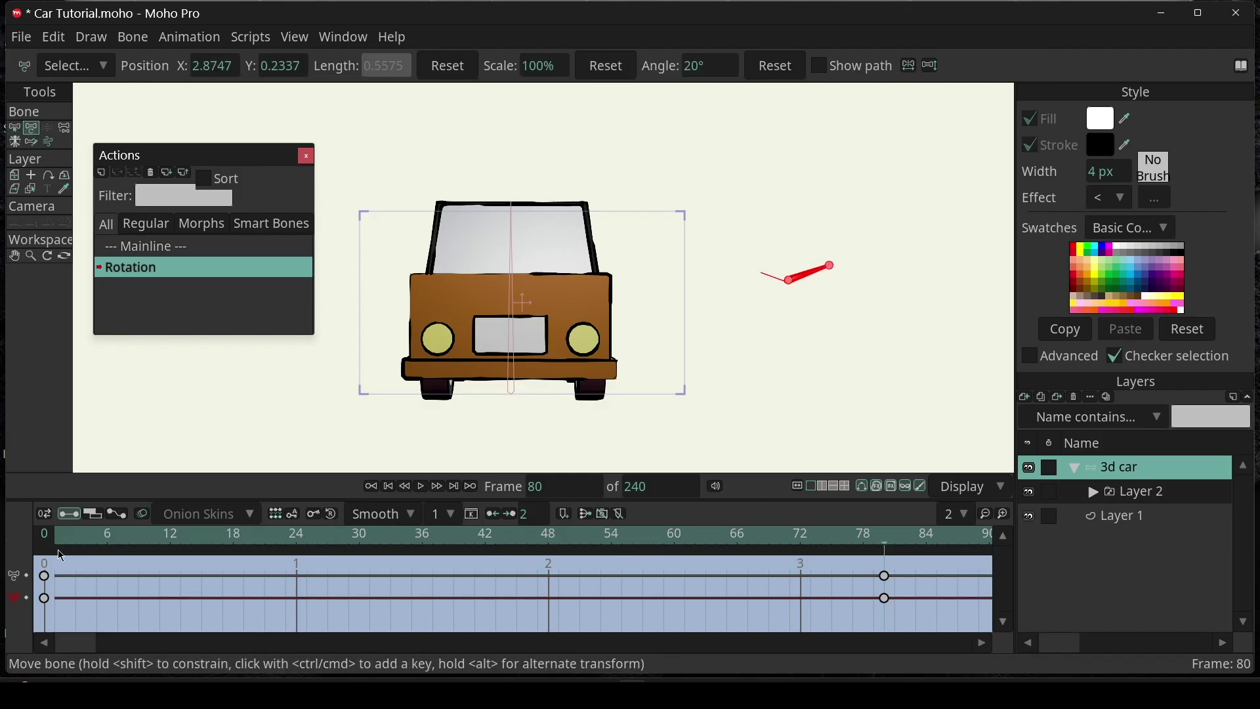
# Step: Cut all the switch keyframes of Layer 2 from the mainline
pyautogui.click(1151, 501)
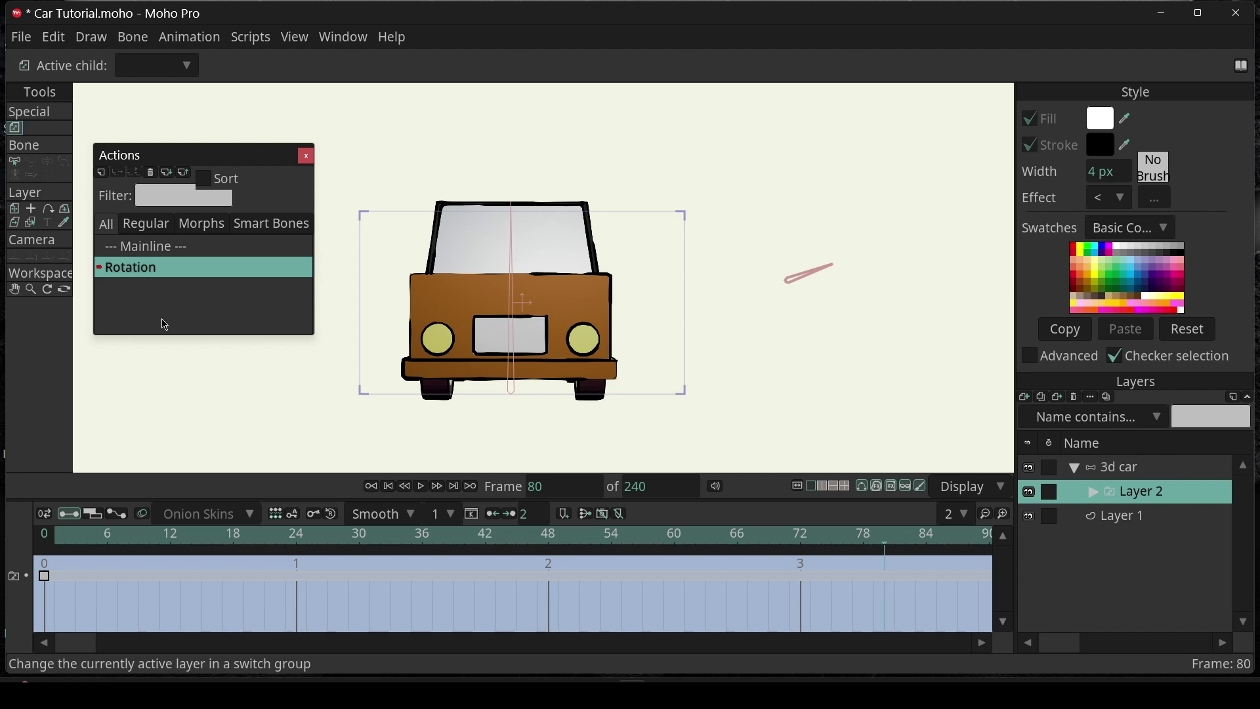
pyautogui.click(177, 246)
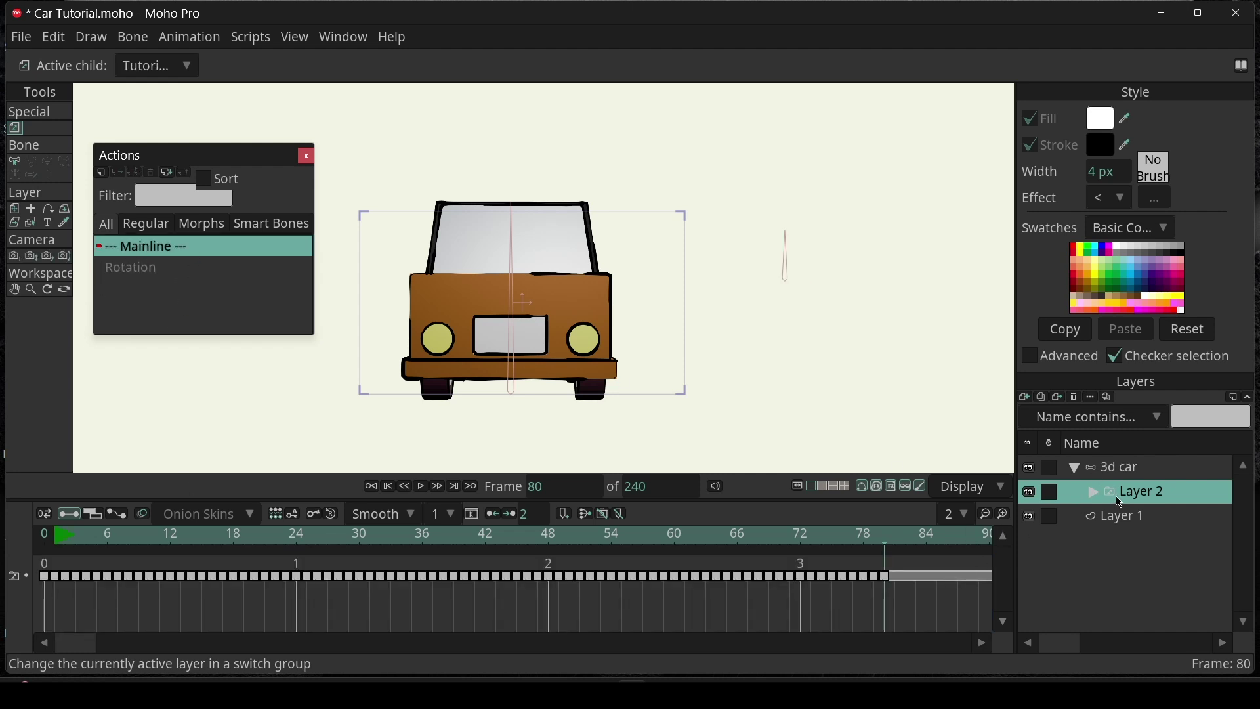
pyautogui.moveTo(913, 563); pyautogui.dragTo(39, 594)
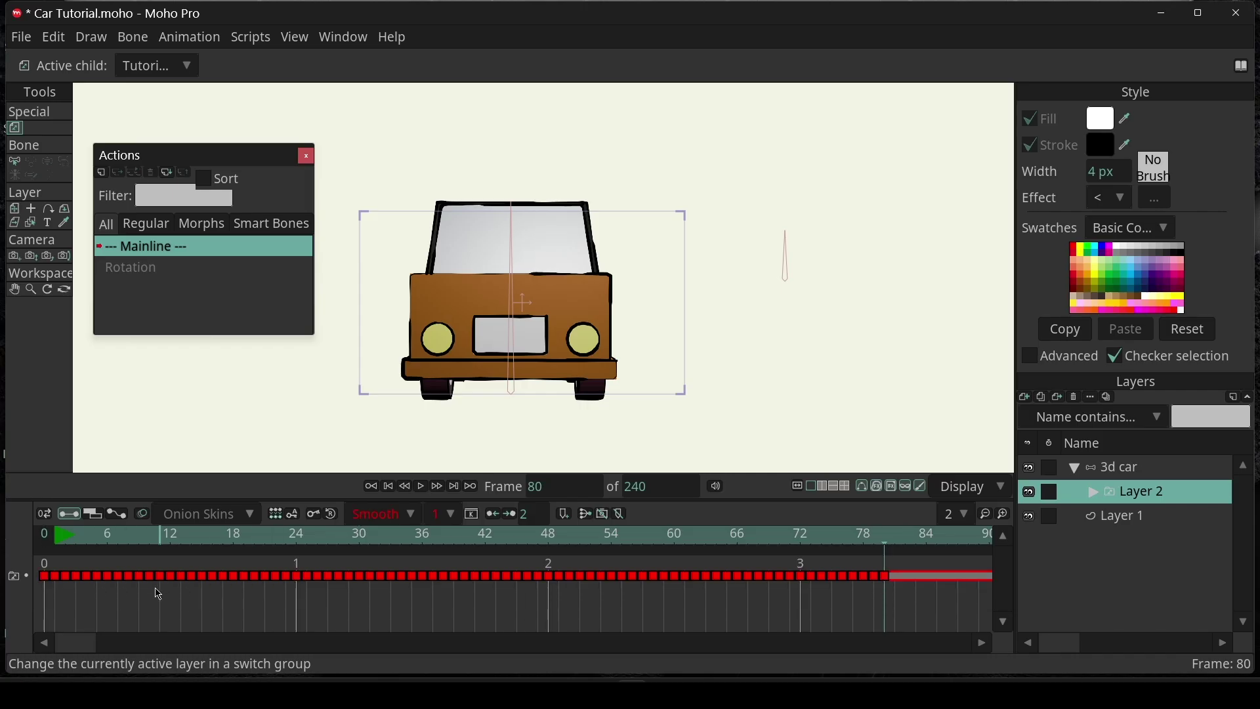
pyautogui.hotkey('ctrl', 'x')
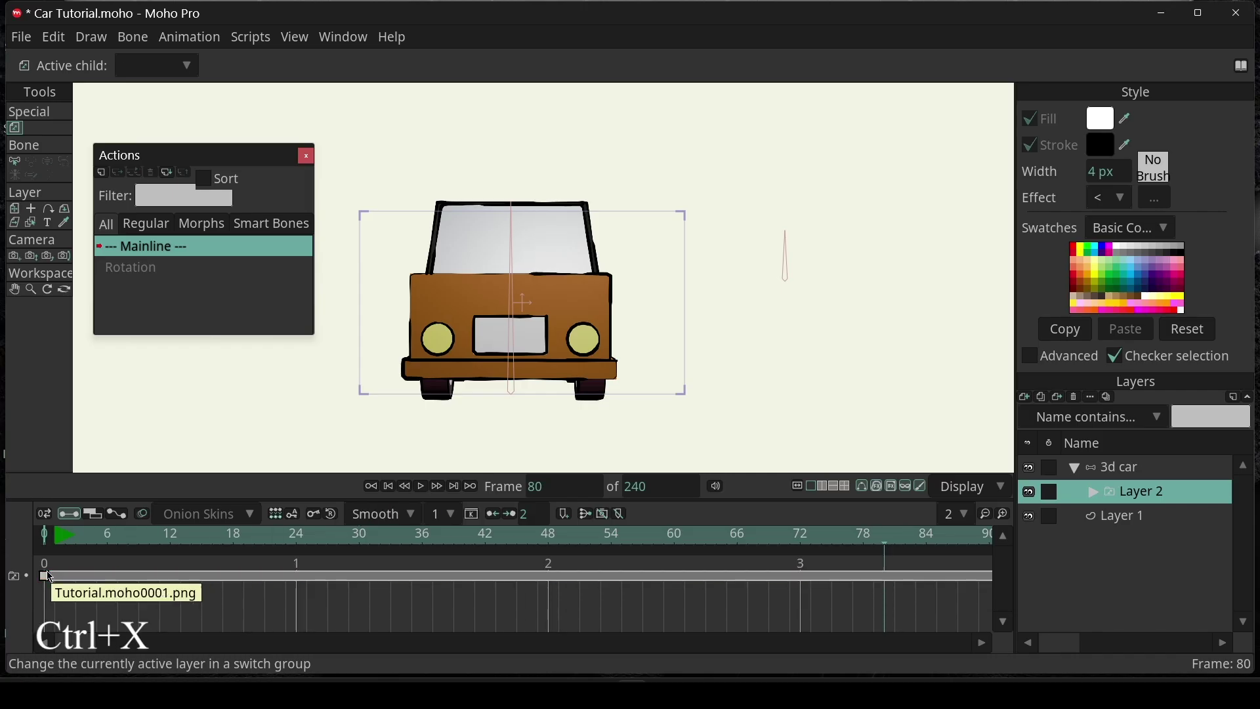
# Step: Paste the cut switch keyframes into Layer 2 at frame 0 of the Rotation action and scrub through to frame 80
pyautogui.click(1103, 468)
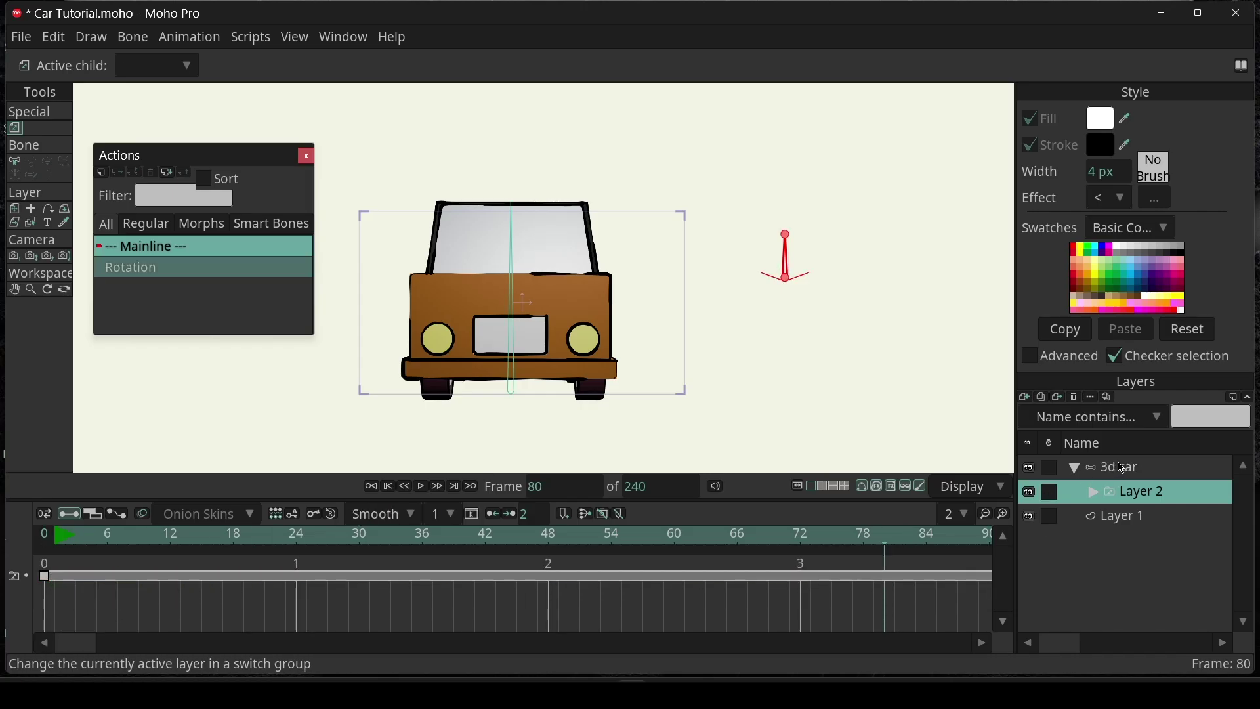
pyautogui.click(152, 269)
pyautogui.click(48, 545)
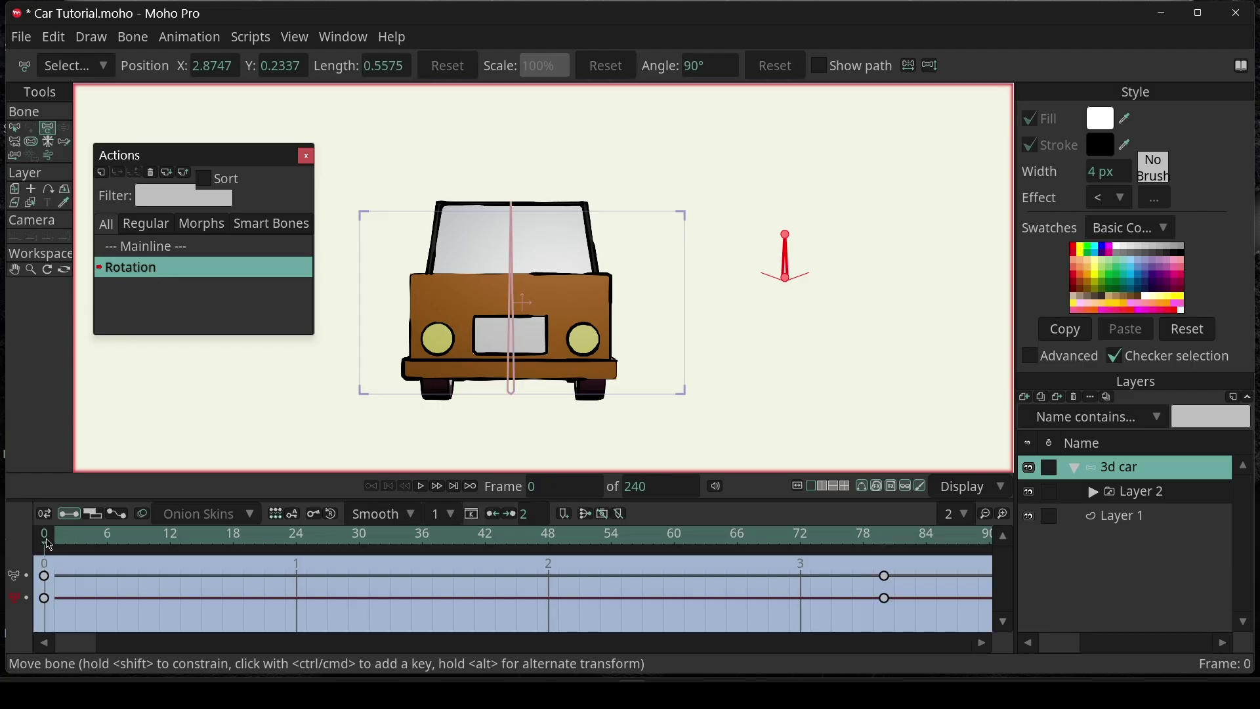
pyautogui.hotkey('ctrl', 'v')
pyautogui.click(1114, 498)
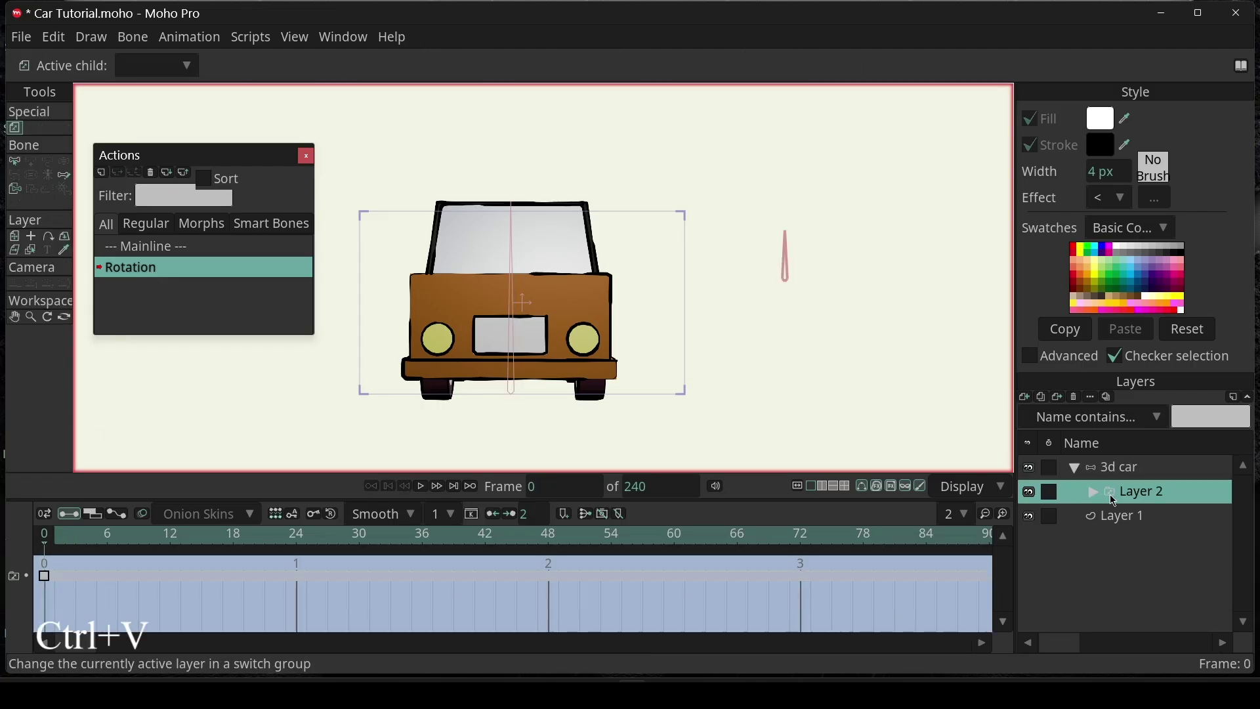
pyautogui.hotkey('ctrl', 'v')
pyautogui.click(688, 546)
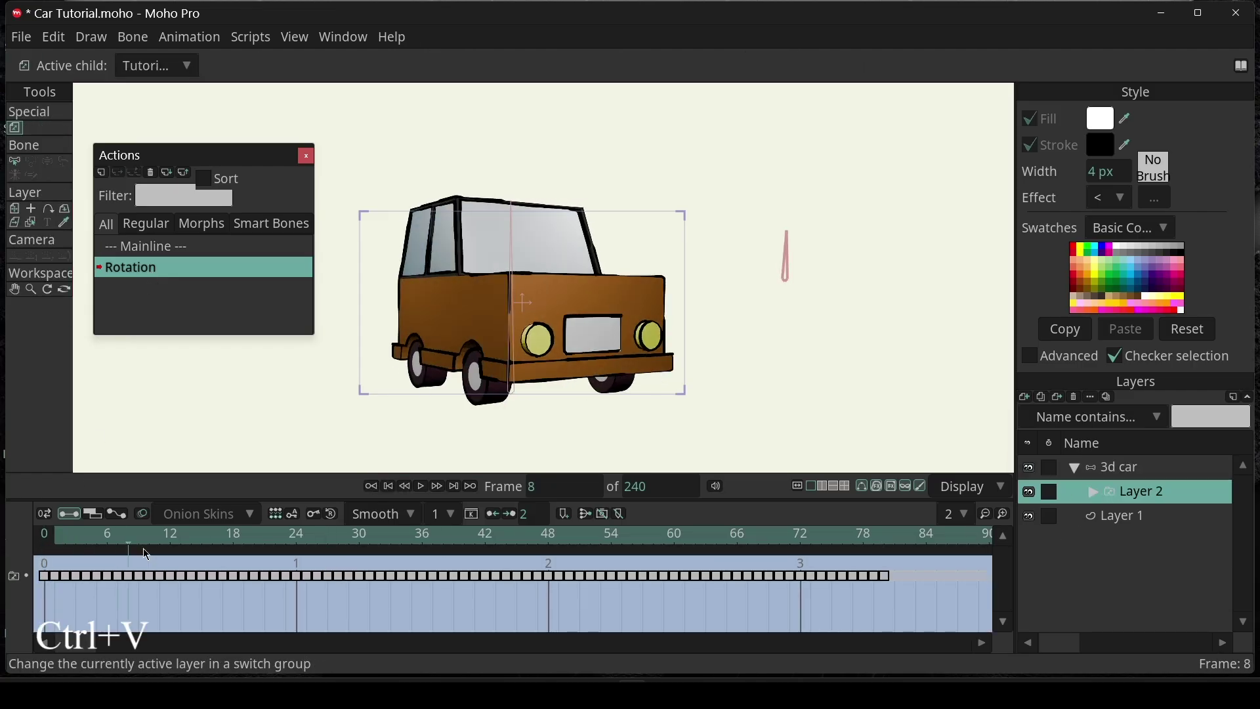
pyautogui.moveTo(696, 555); pyautogui.dragTo(885, 548)
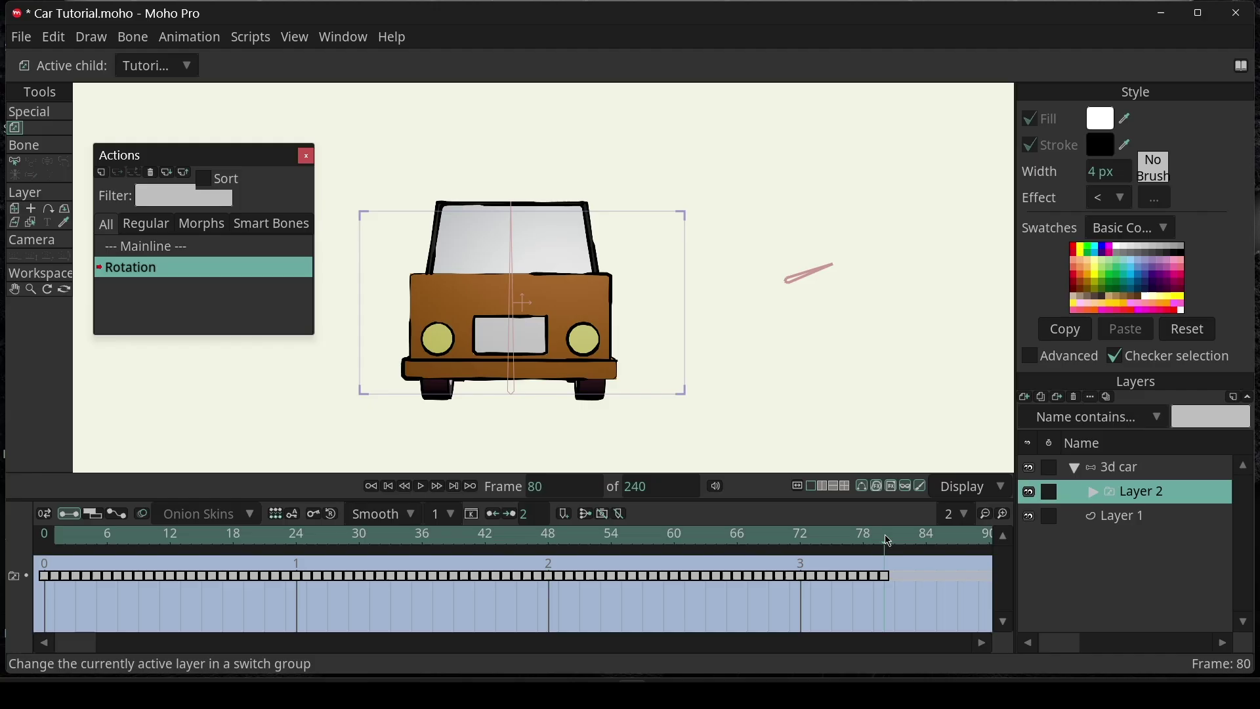
# Step: In the mainline at frame 1, swing the Rotation bone clockwise to turn the car to a side view
pyautogui.click(196, 253)
pyautogui.click(131, 267)
pyautogui.moveTo(786, 262); pyautogui.dragTo(815, 285)
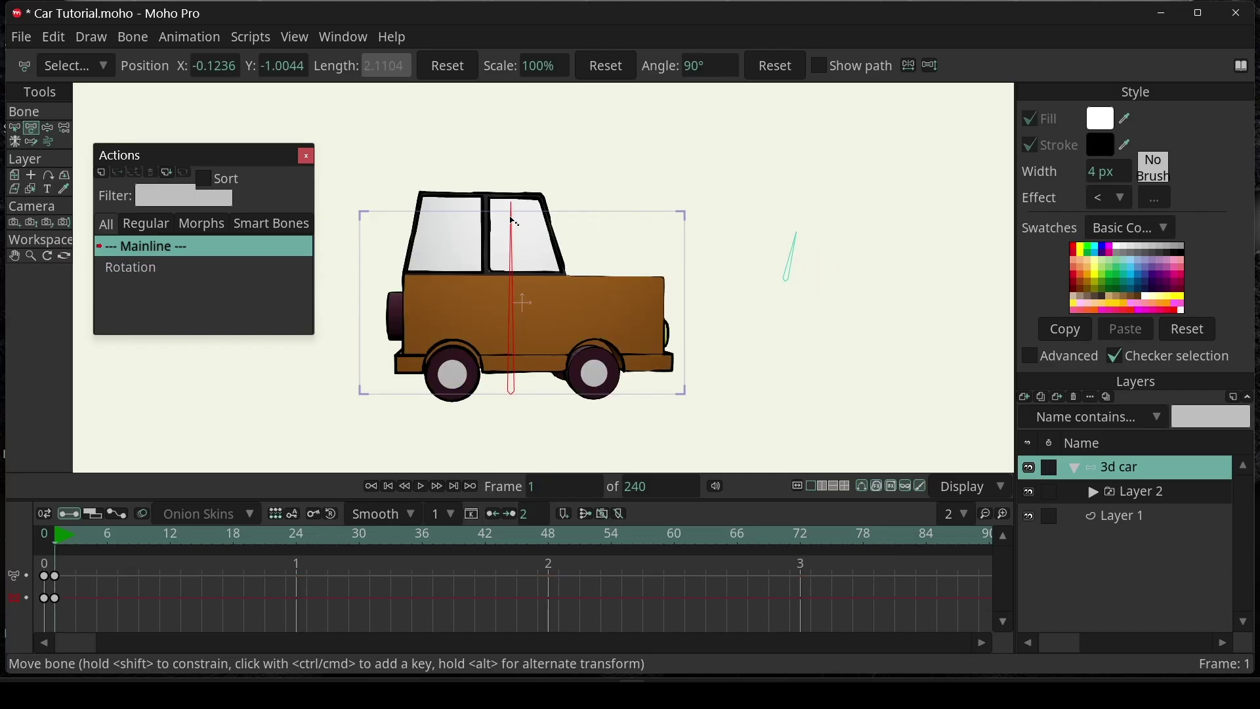
# Step: Try moving the car's vertical bone, undo that change, and save the project at frame 0
pyautogui.moveTo(512, 223); pyautogui.dragTo(518, 238)
pyautogui.hotkey('ctrl', 'z')
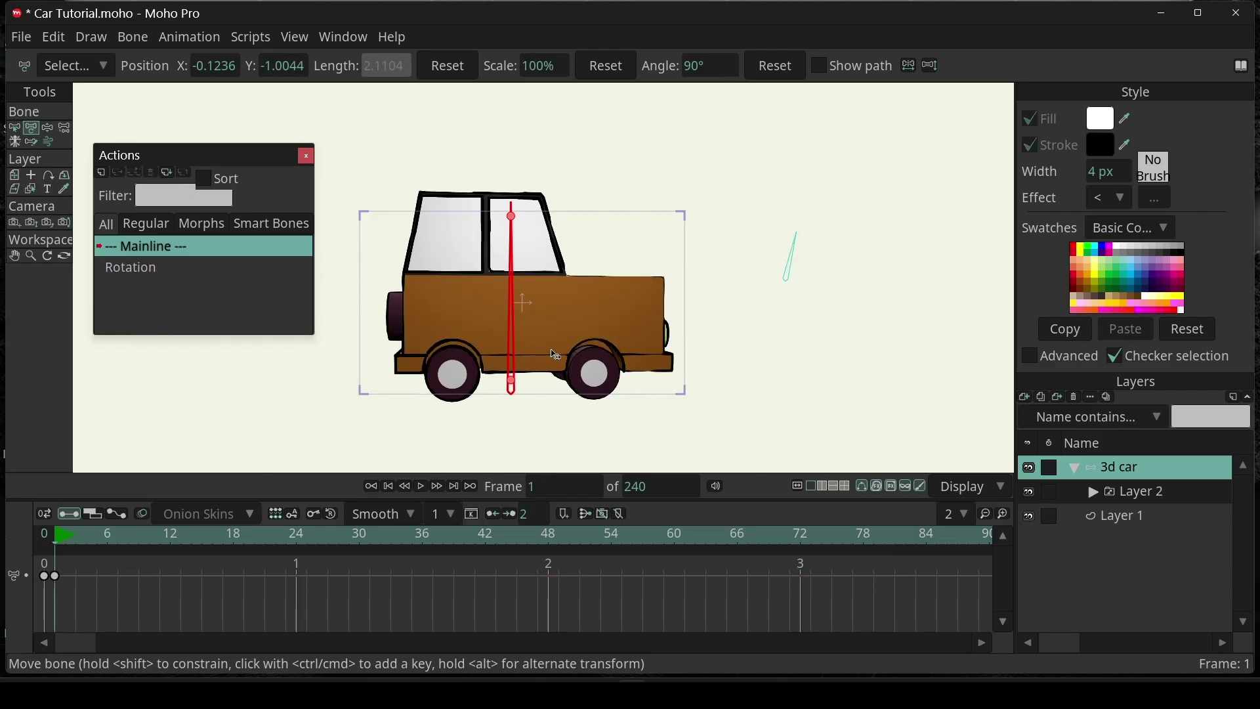
pyautogui.press('Left')
pyautogui.hotkey('ctrl', 's')
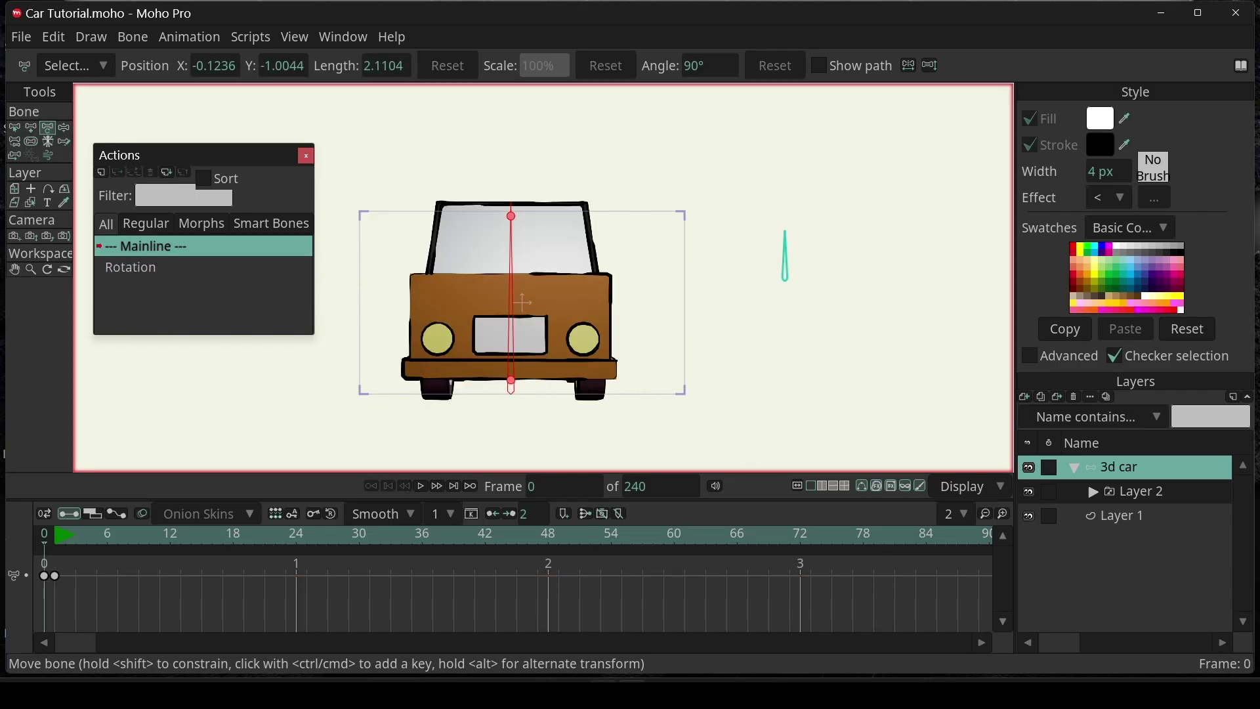
# Step: Switch to Blender and raise the Car body to a Z location of 1.0251 m
pyautogui.click(949, 681)
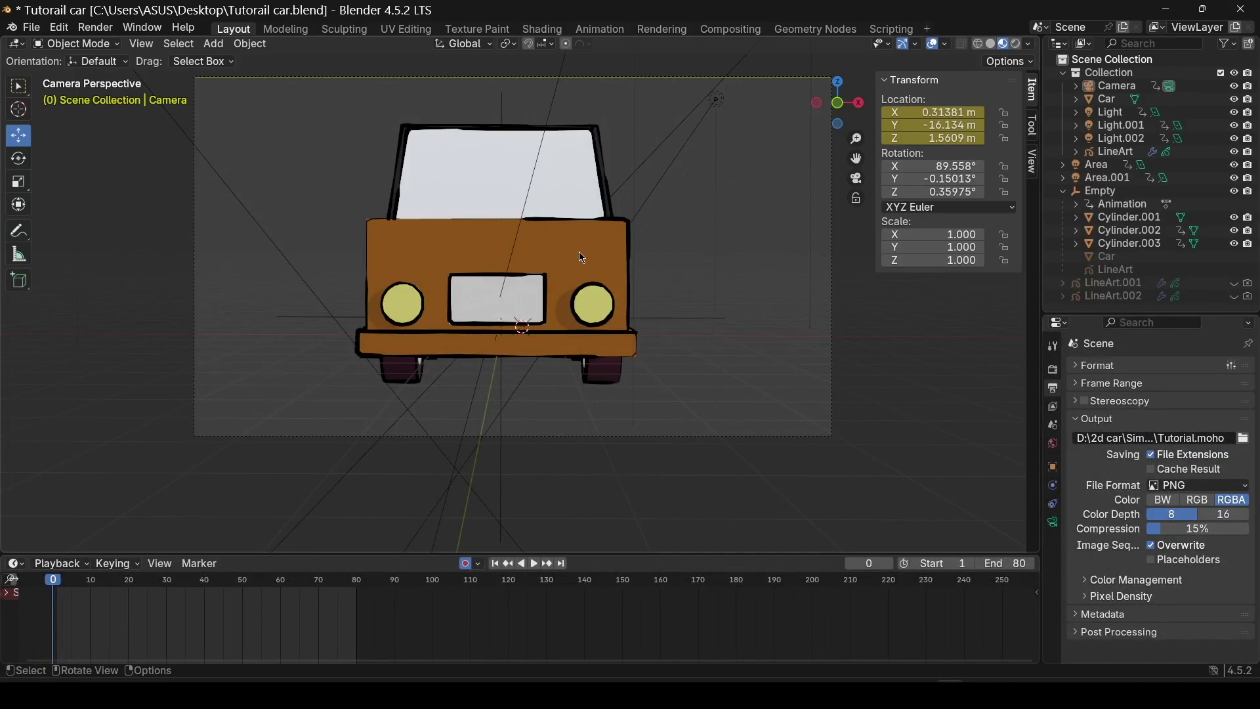
pyautogui.click(463, 248)
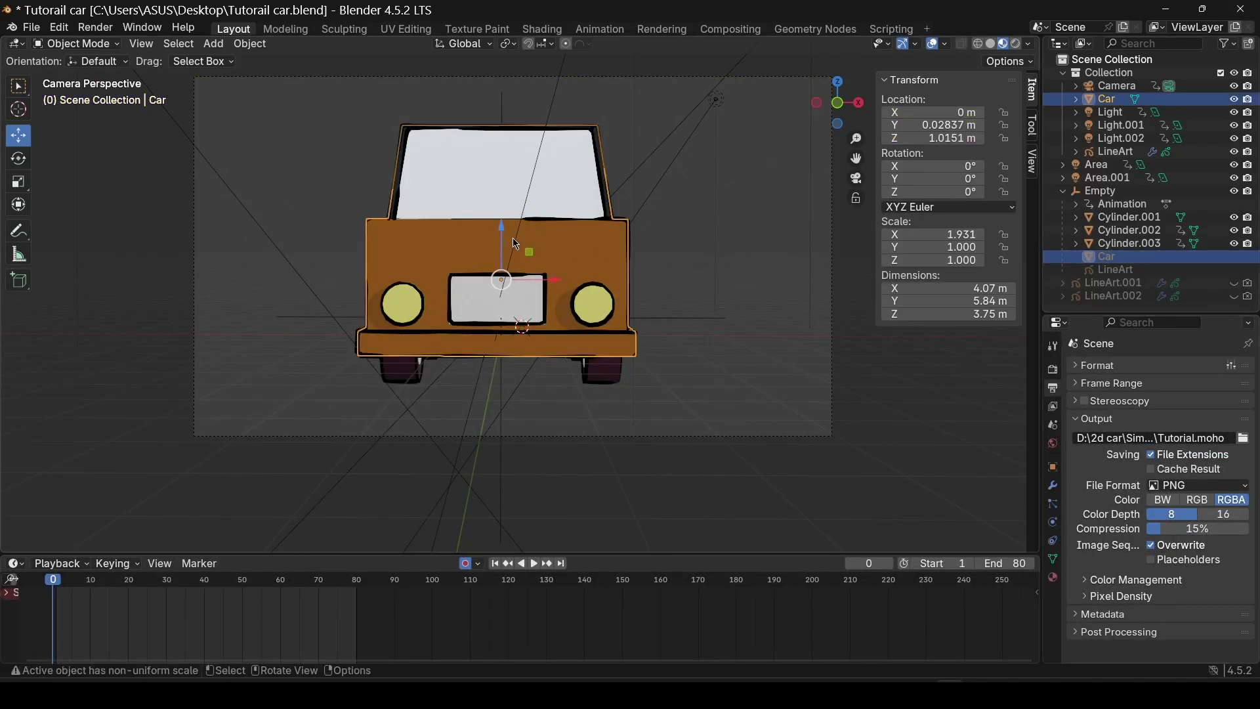
pyautogui.scroll(1, 485, 235)
pyautogui.moveTo(494, 220)
pyautogui.mouseDown()
pyautogui.moveTo(494, 178)
pyautogui.moveTo(494, 215)
pyautogui.mouseUp()
pyautogui.hotkey('ctrl', 'z')
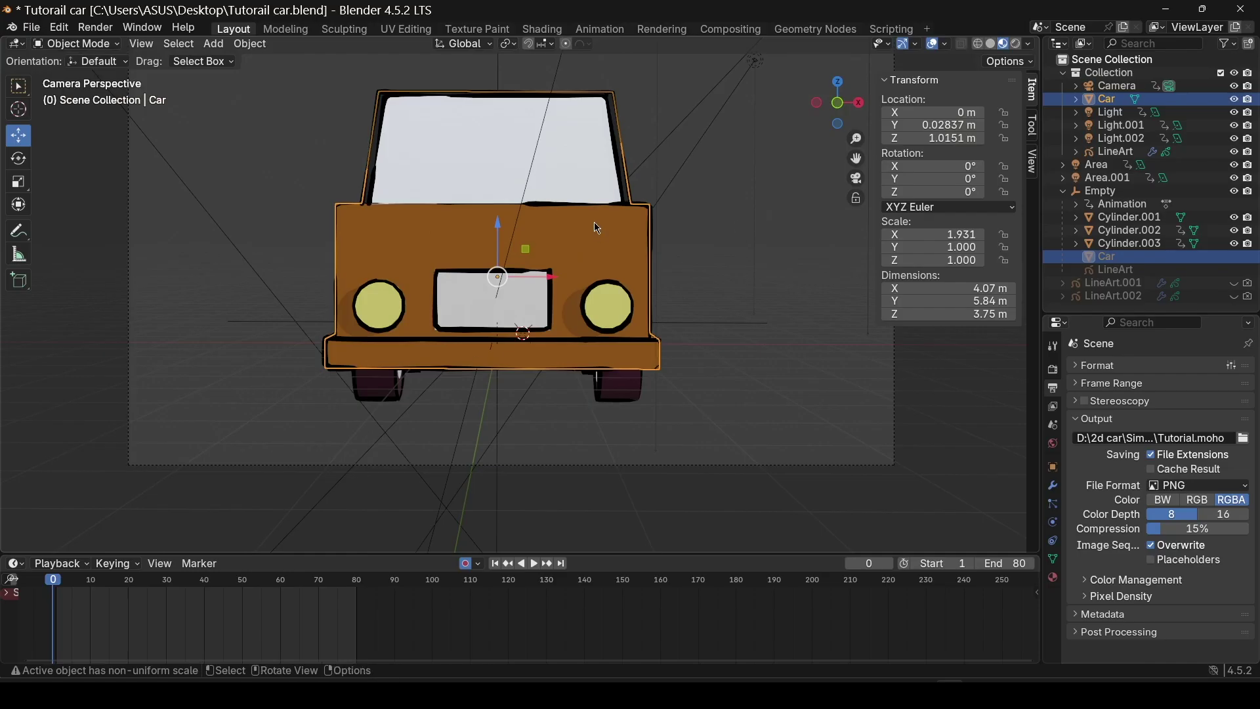
pyautogui.scroll(1, 566, 246)
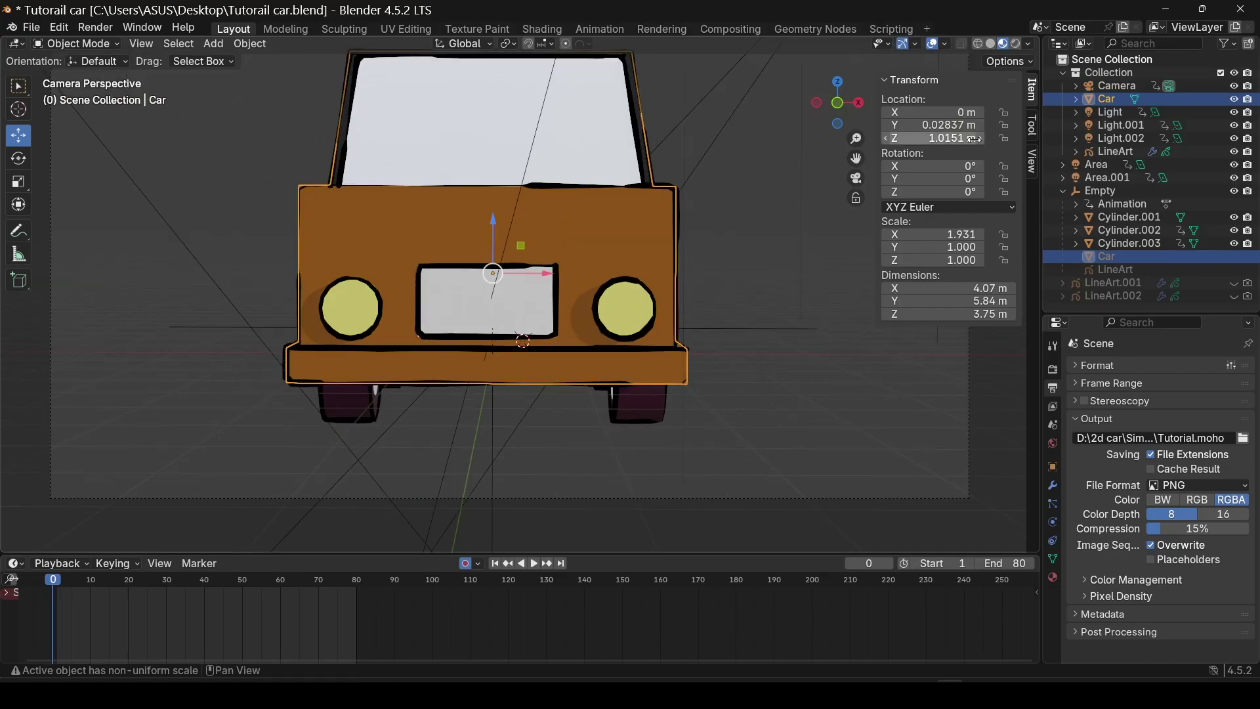
pyautogui.click(981, 140)
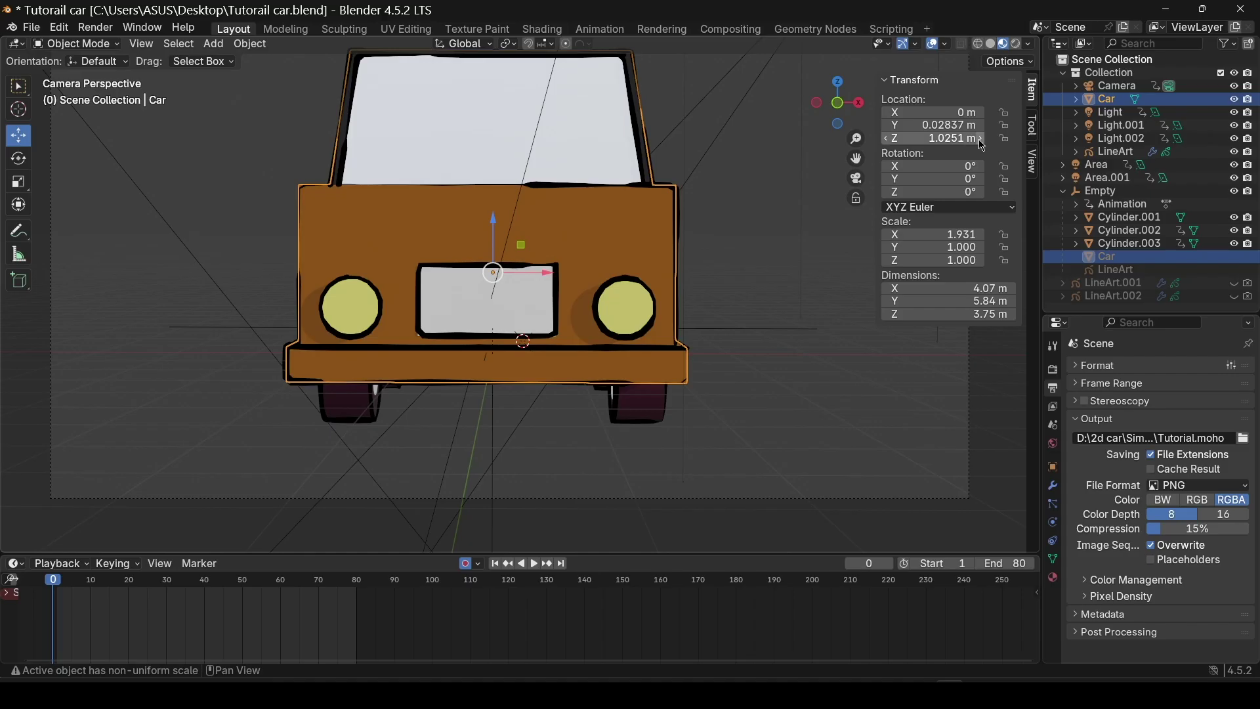
# Step: Create a folder named Move Up 1 in D:\2d car and set it as the render output location
pyautogui.click(1245, 439)
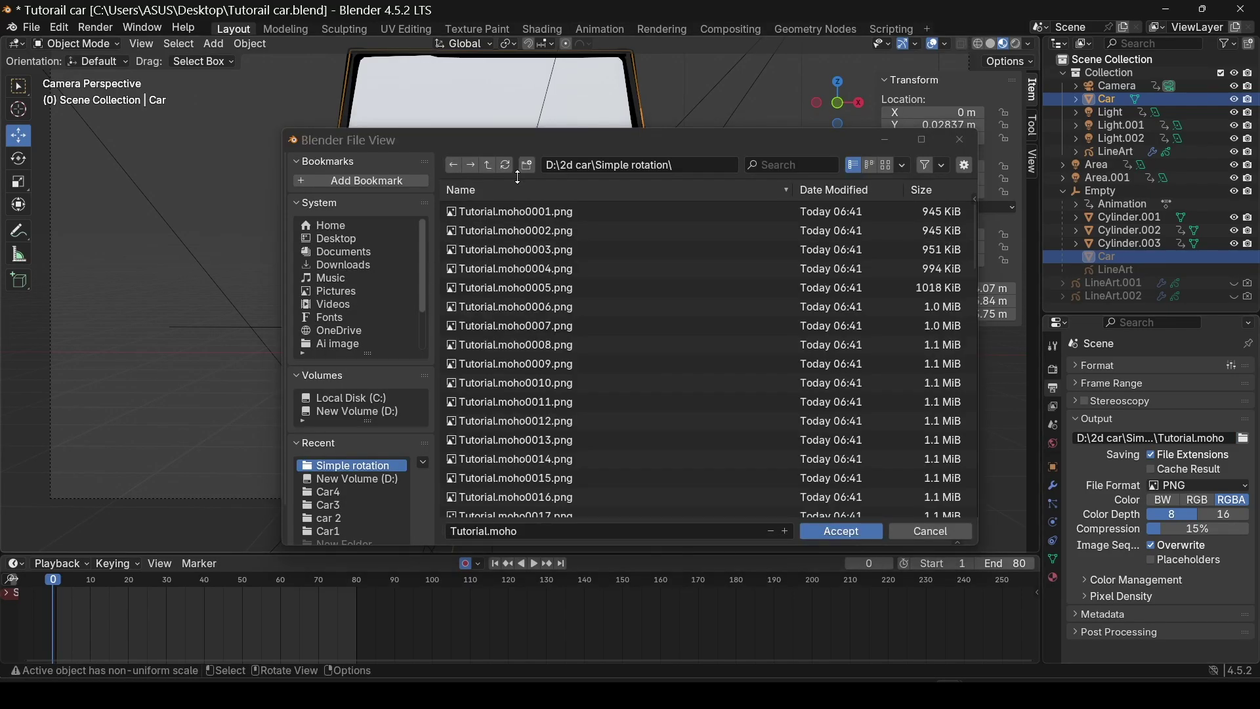
pyautogui.click(489, 165)
pyautogui.click(528, 165)
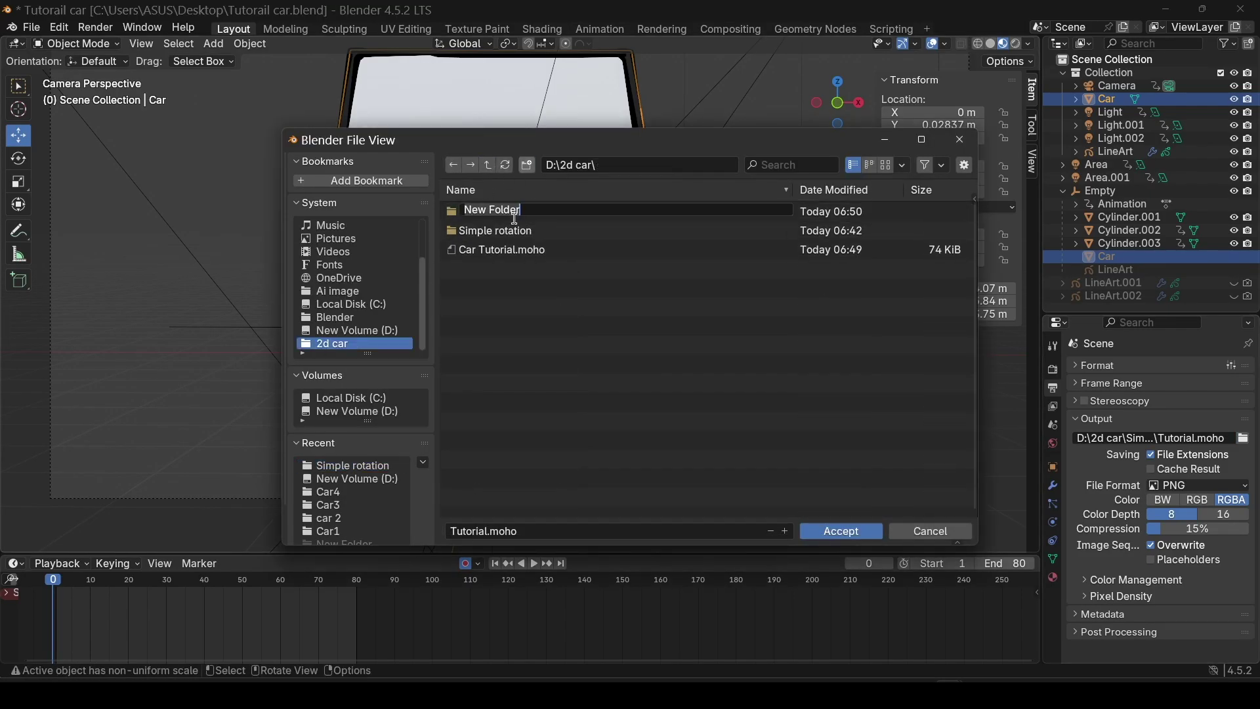
pyautogui.press('BackSpace')
pyautogui.write('Move Up')
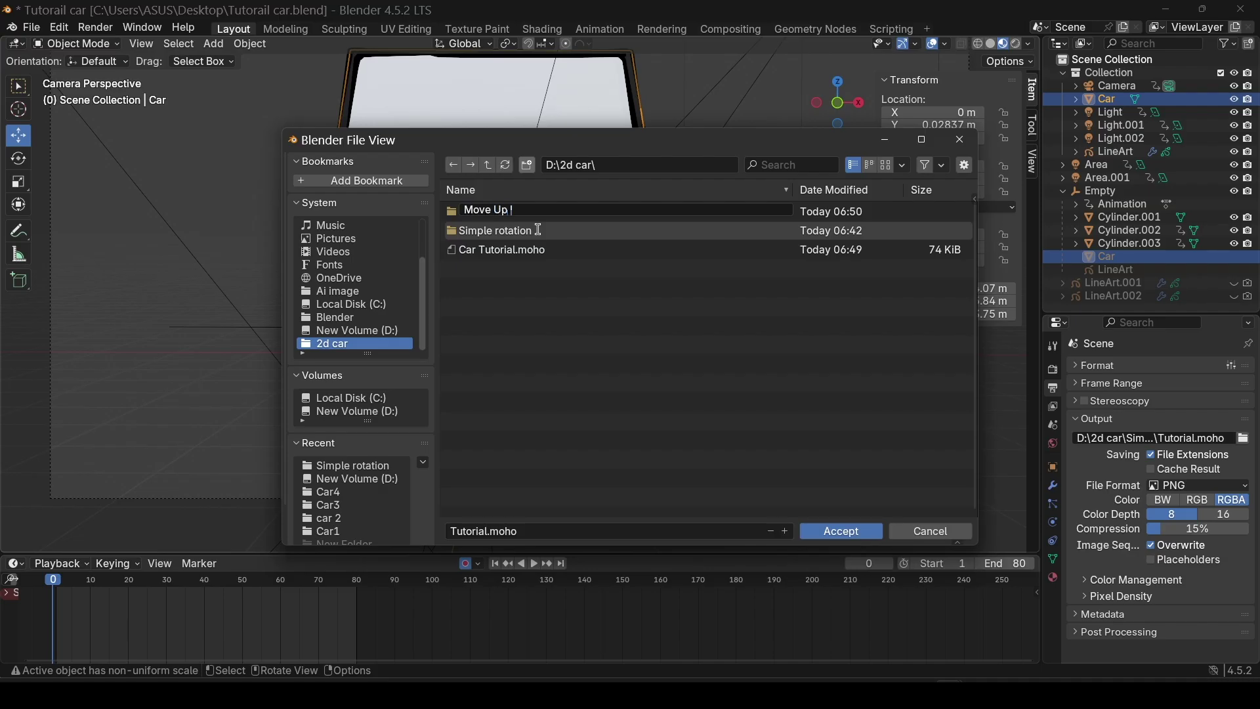
pyautogui.write(' 1')
pyautogui.press('Return')
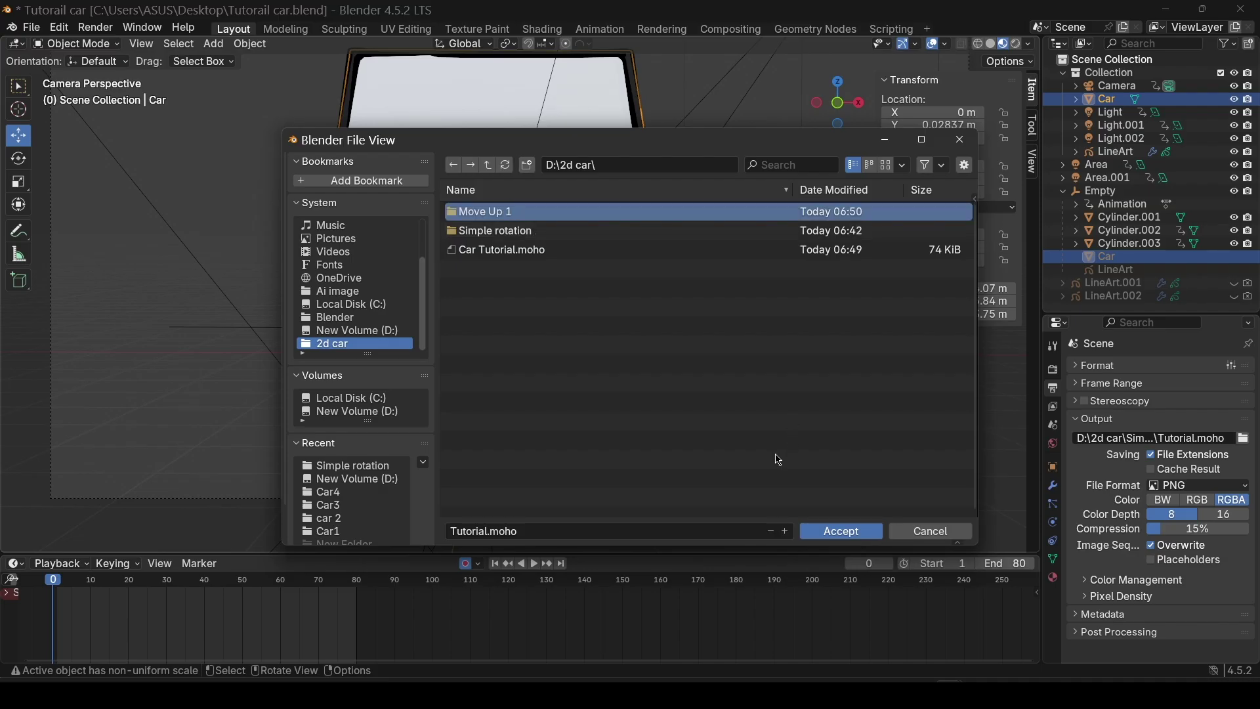
pyautogui.click(833, 532)
# Step: Render the animation into the Move Up 1 folder and raise the Car body to a Z location of 1.0351 m
pyautogui.click(96, 28)
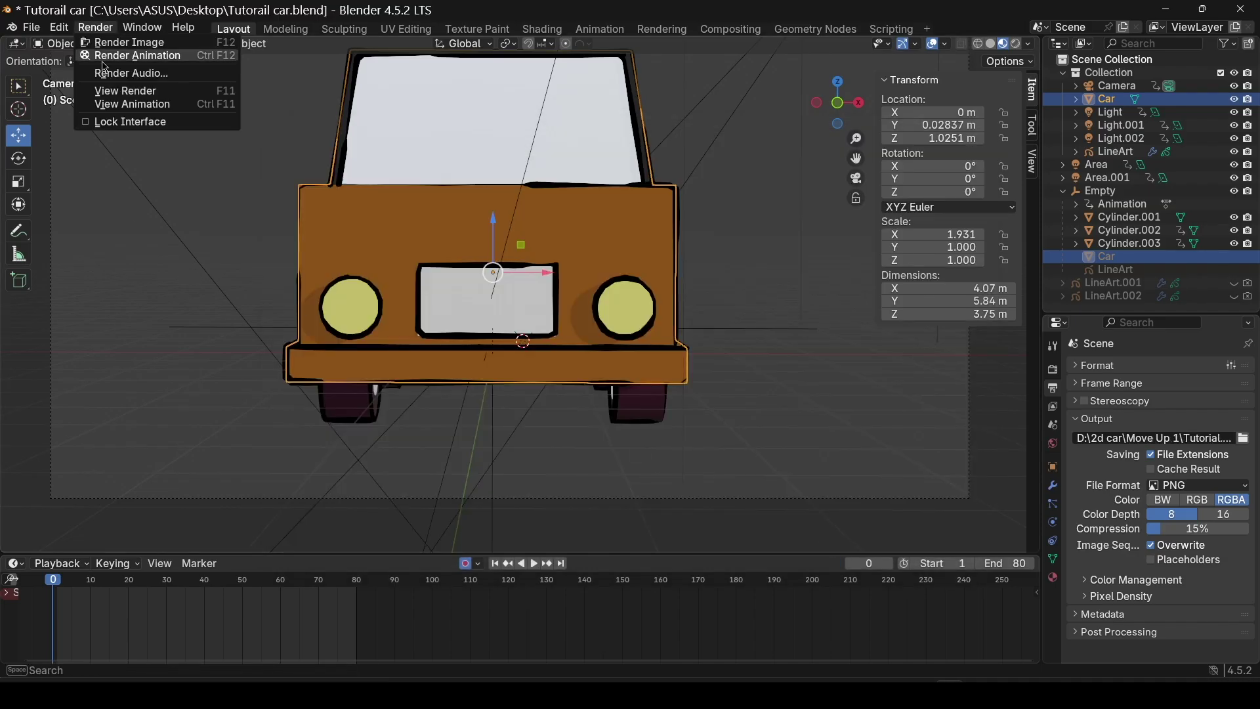
pyautogui.click(102, 55)
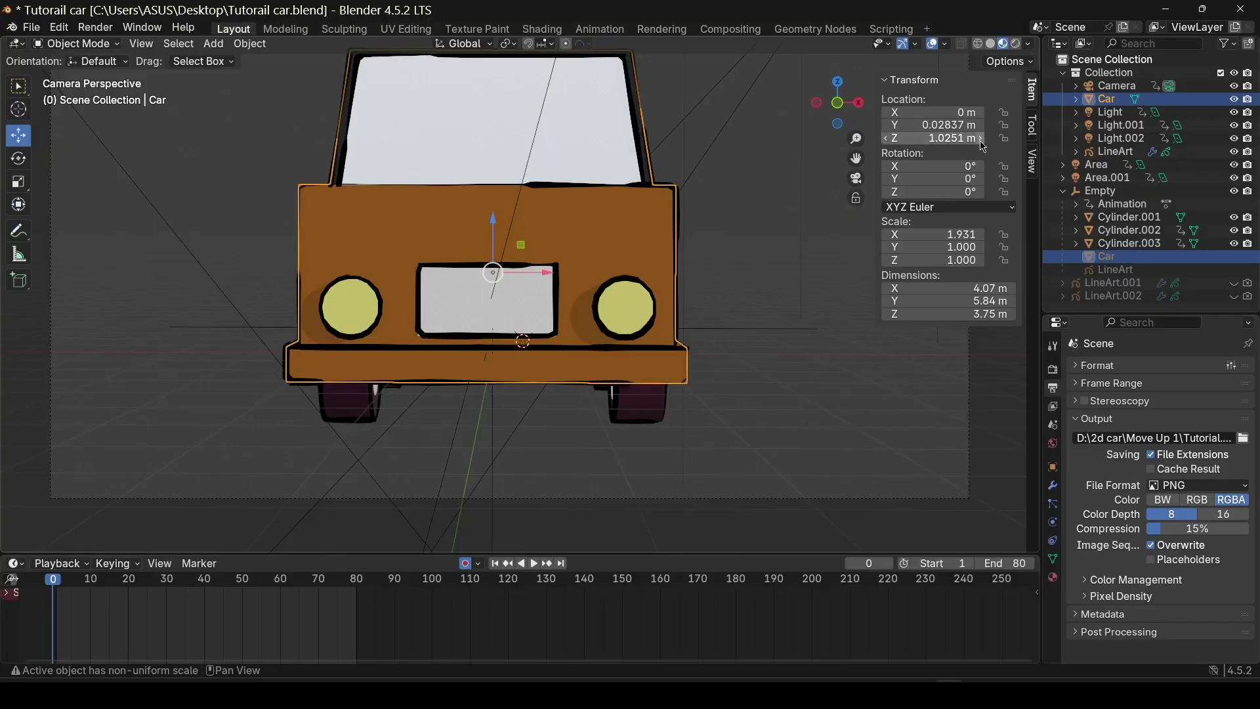
pyautogui.click(981, 142)
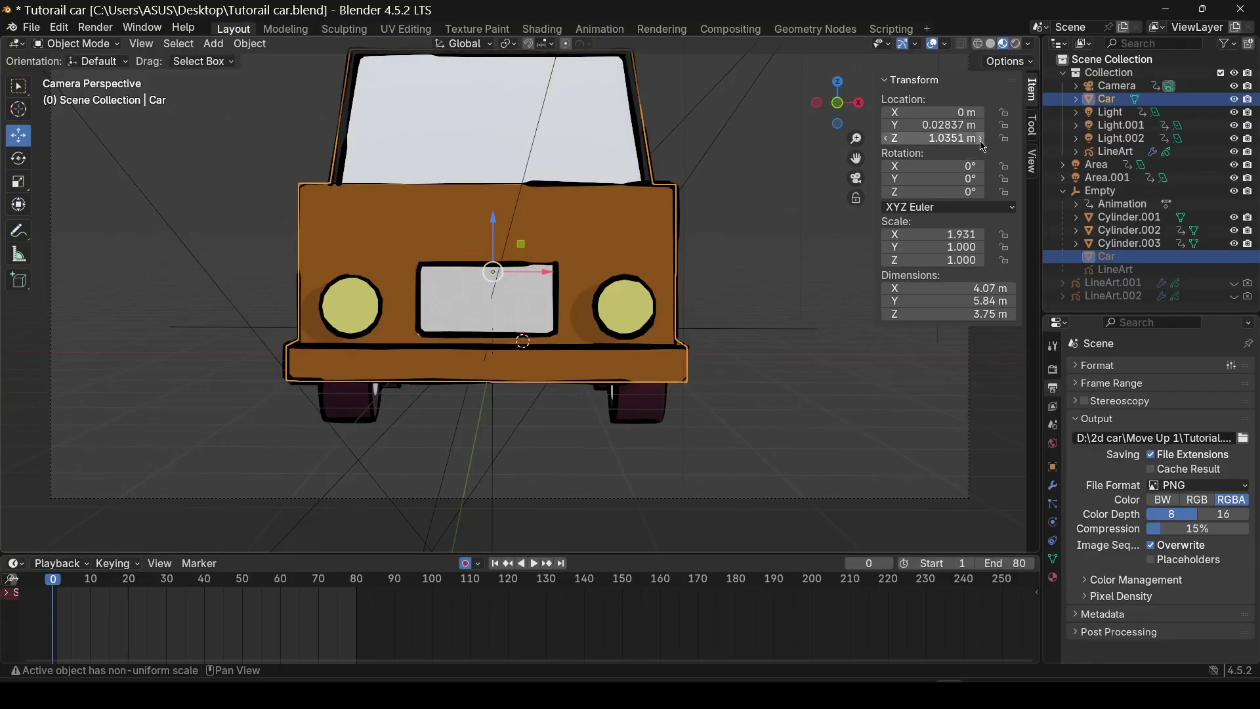
# Step: Create a folder named Move Up 2 in D:\2d car, set it as the output location, and render the animation into it
pyautogui.click(1236, 438)
pyautogui.click(1241, 437)
pyautogui.click(1242, 438)
pyautogui.click(486, 165)
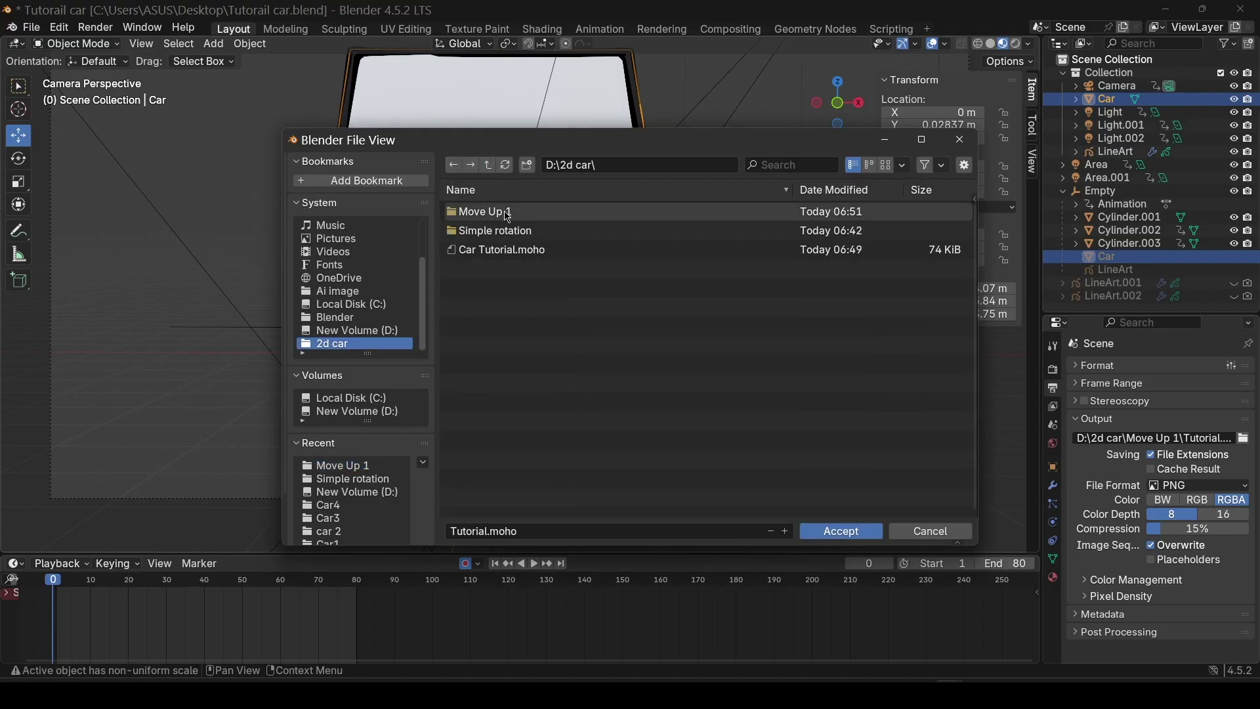
pyautogui.click(526, 168)
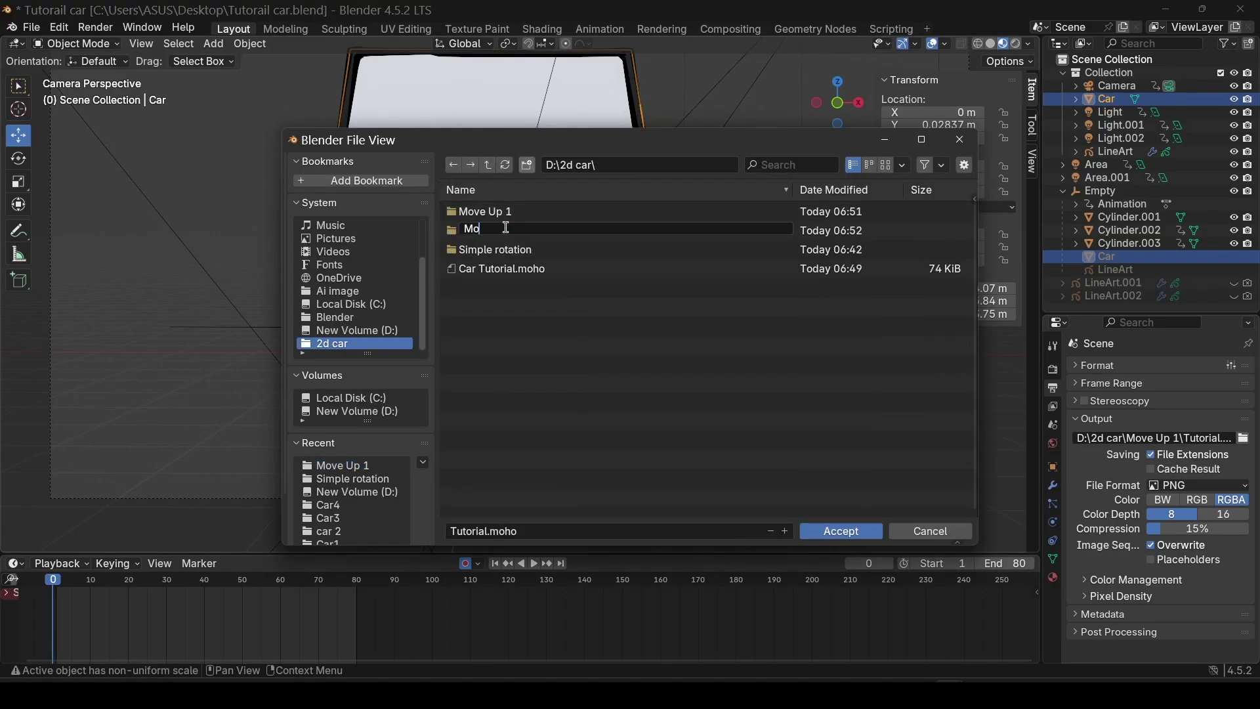
pyautogui.write('Move Up 2')
pyautogui.press('Return')
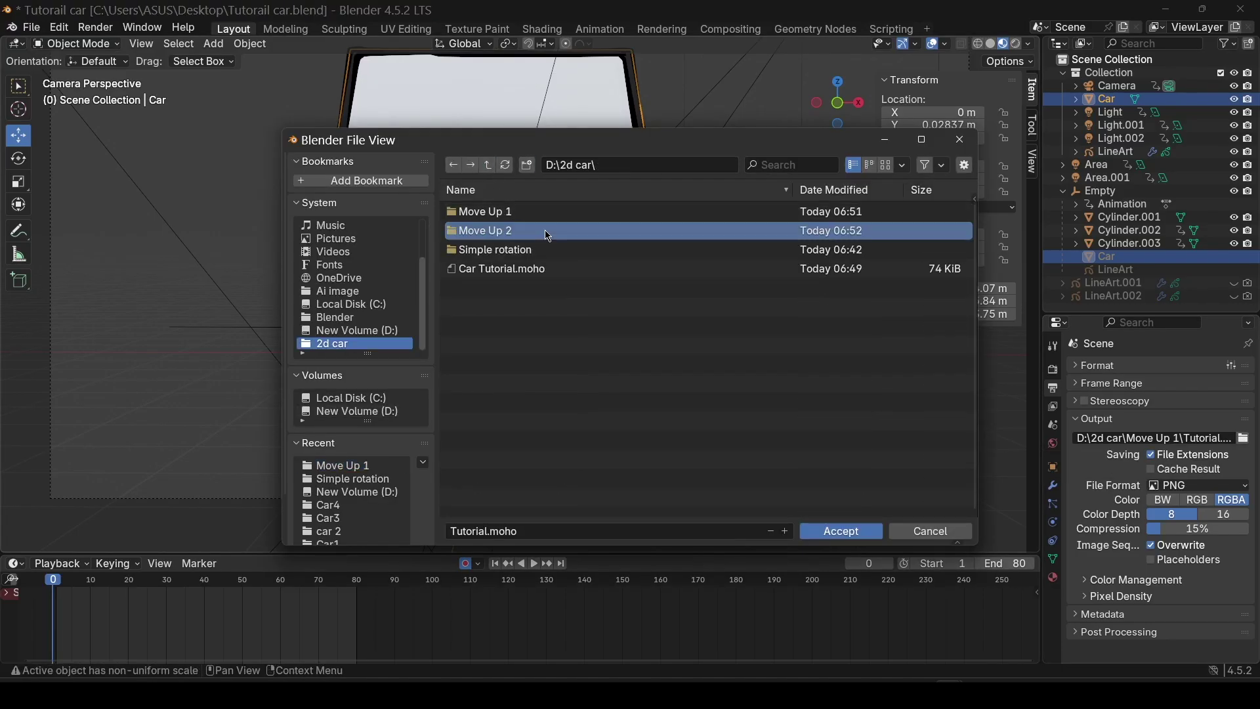
pyautogui.click(840, 531)
pyautogui.click(840, 531)
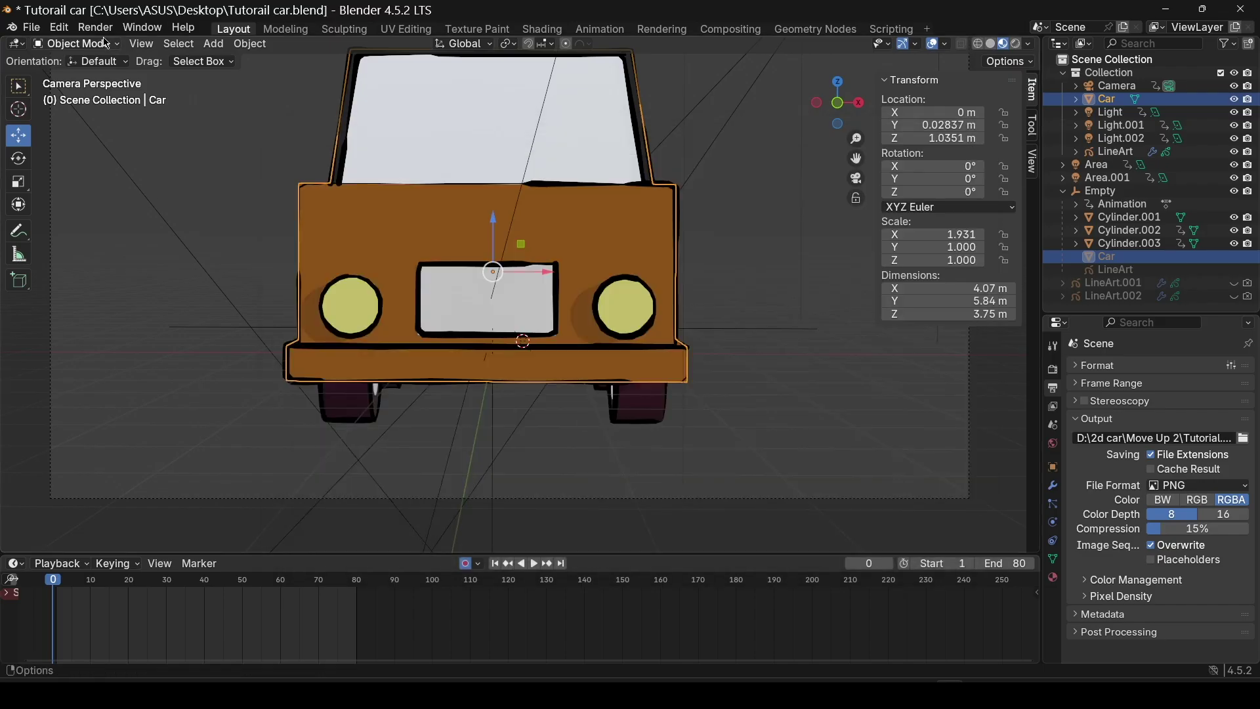
pyautogui.click(95, 26)
pyautogui.click(112, 56)
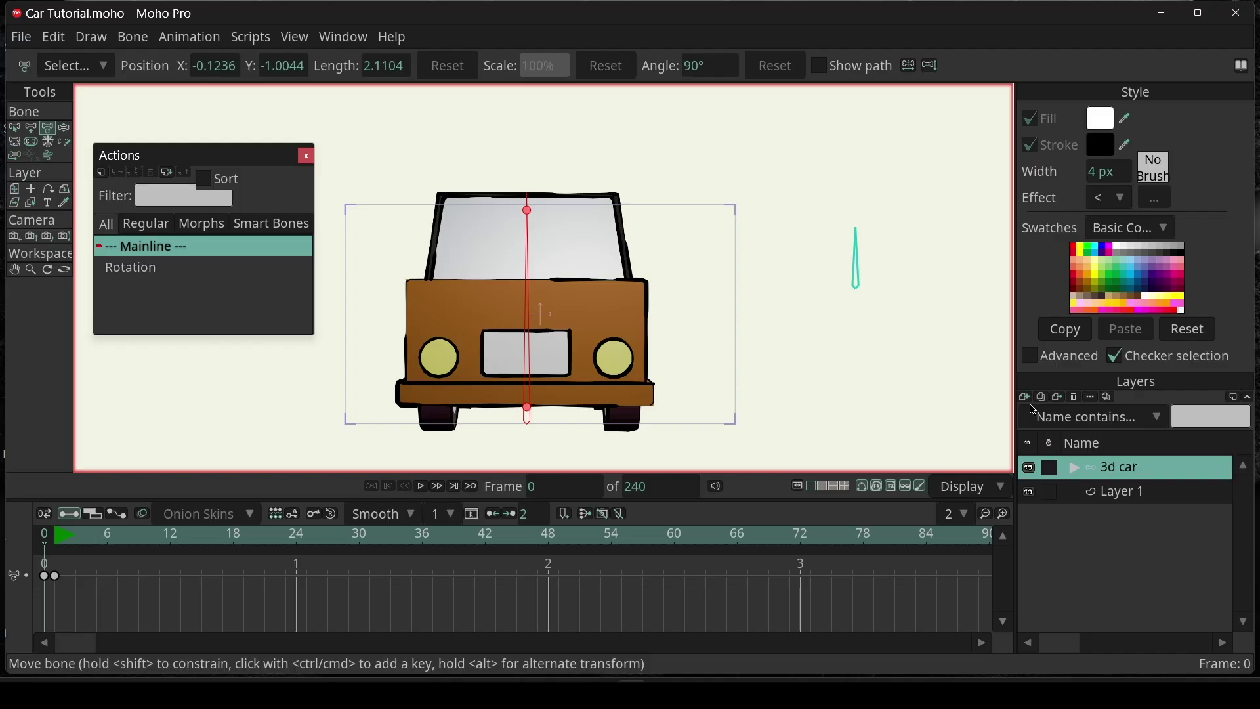
# Step: Switch to Moho and import all images from D:\2d car\Move Up 1 as an image sequence layer above the 3d car layer
pyautogui.click(1084, 470)
pyautogui.click(1099, 494)
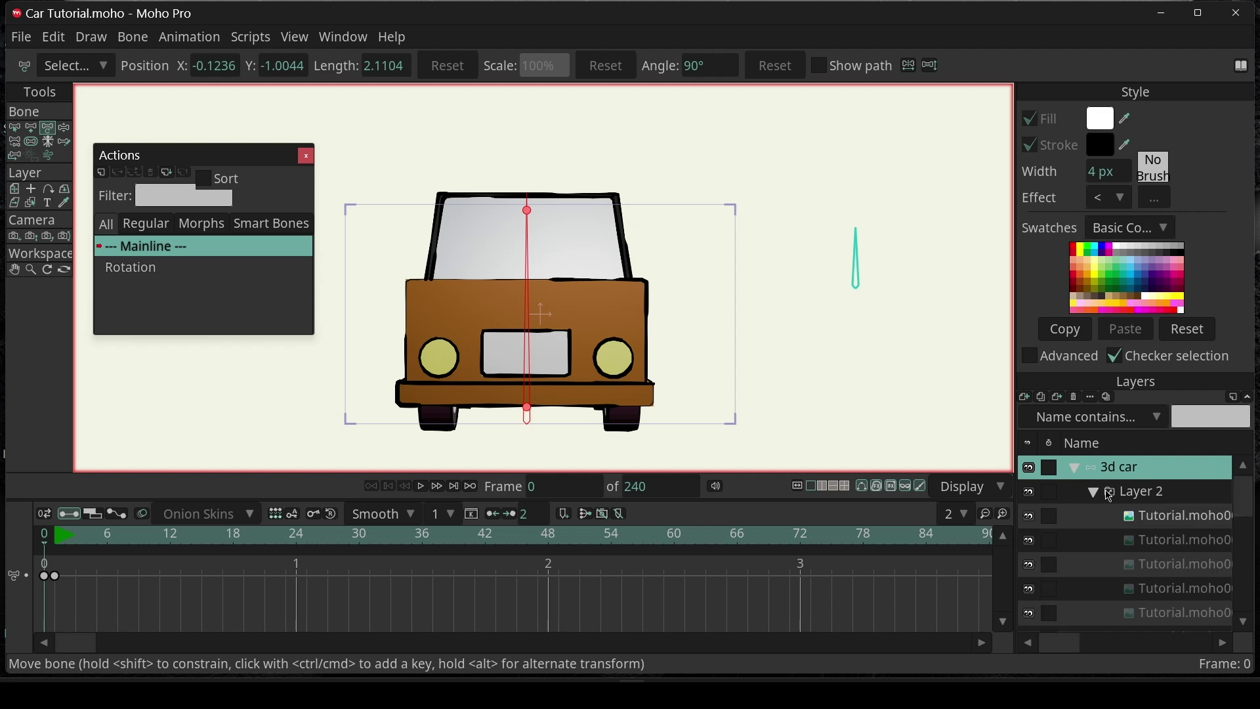
pyautogui.click(1109, 496)
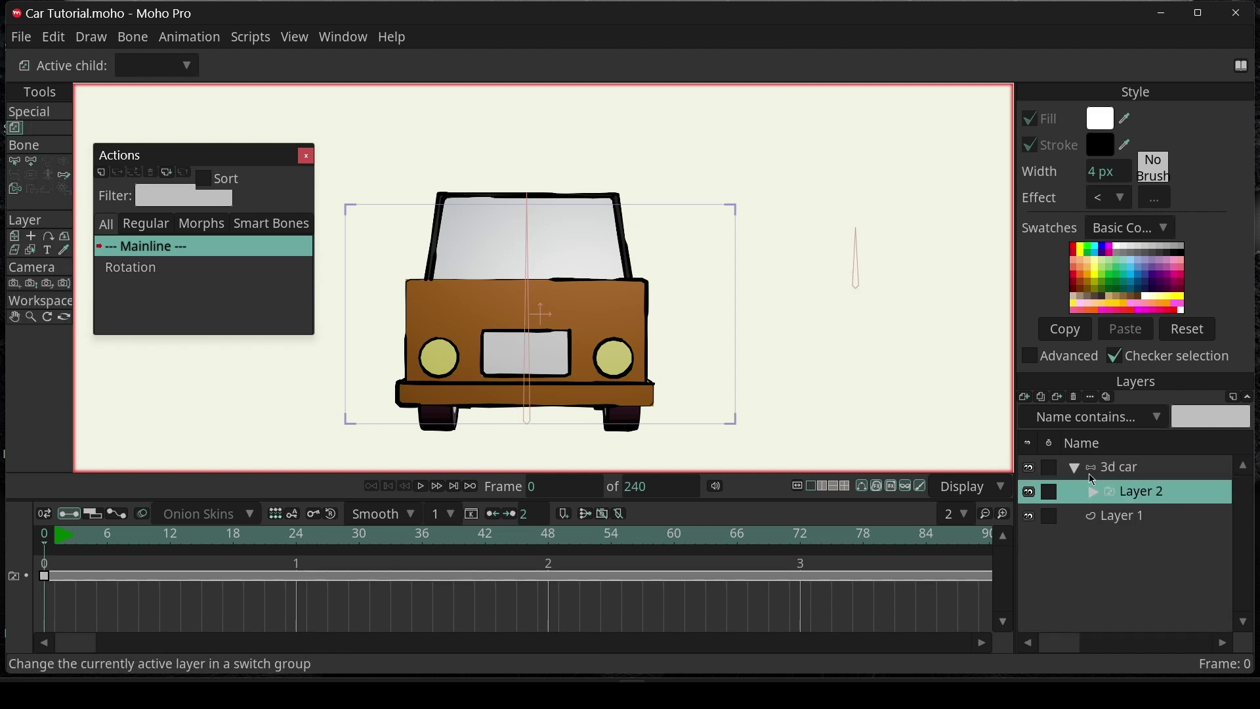
pyautogui.click(1088, 470)
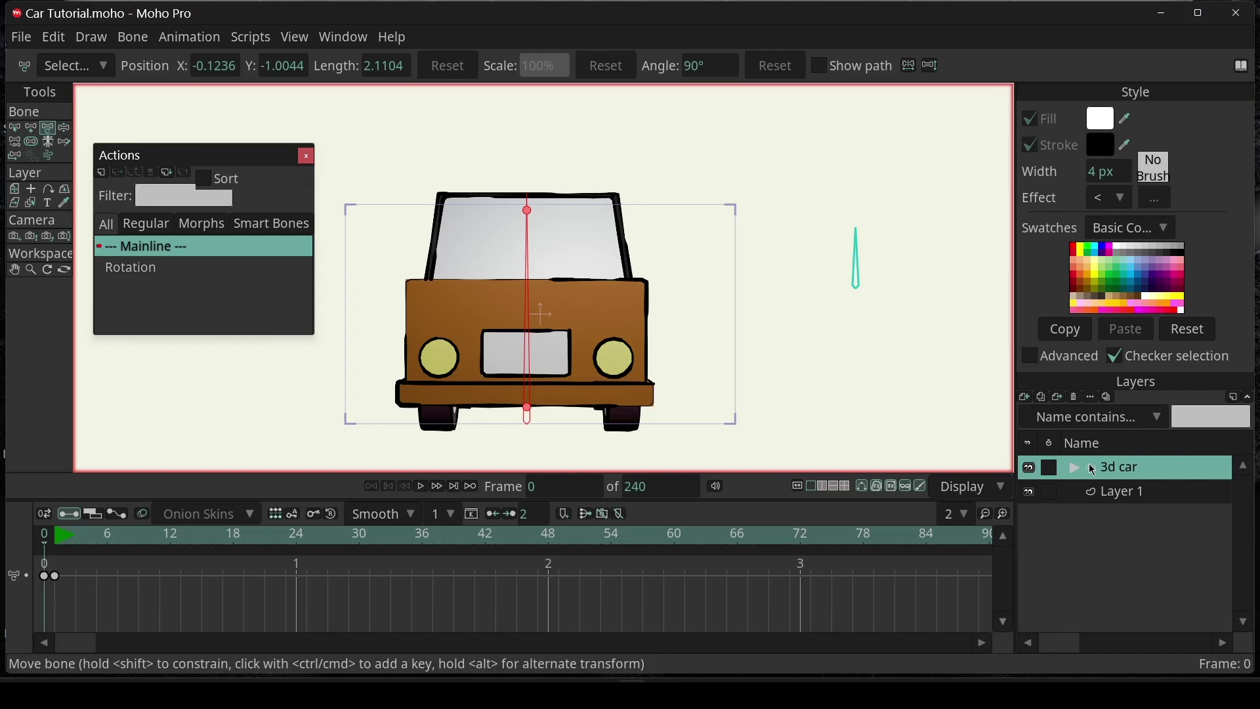
pyautogui.click(1027, 398)
pyautogui.click(1044, 455)
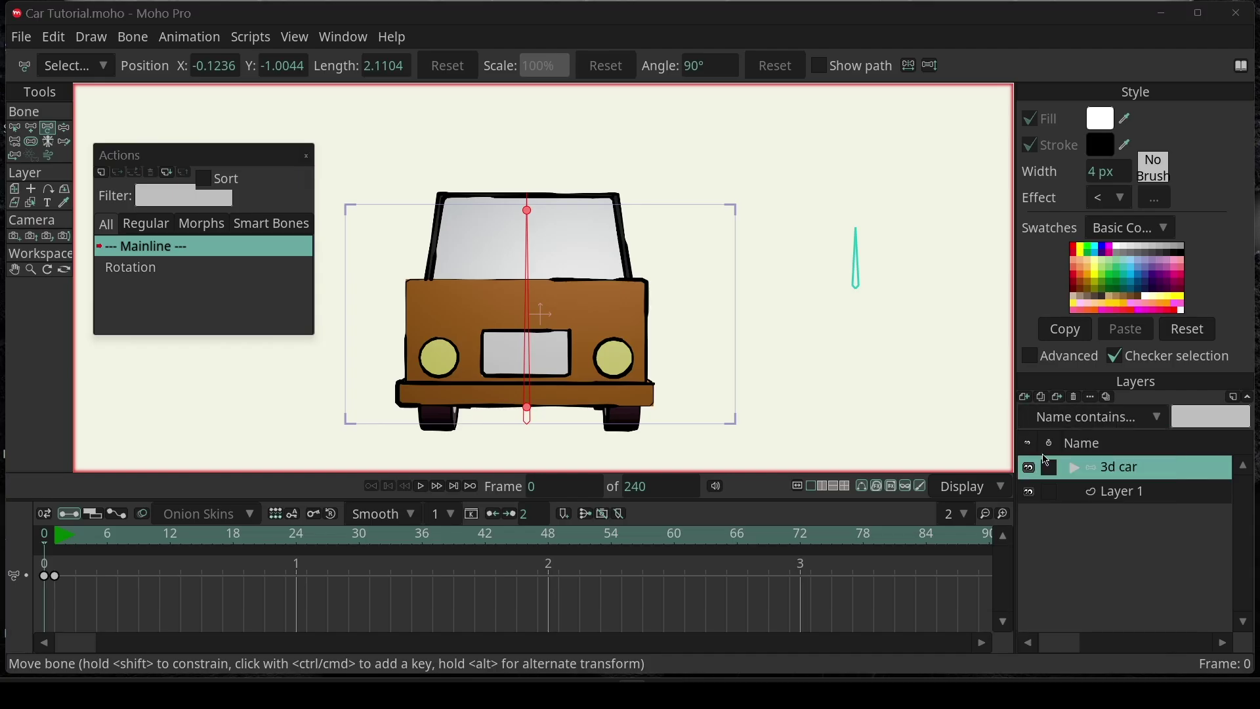
pyautogui.click(87, 67)
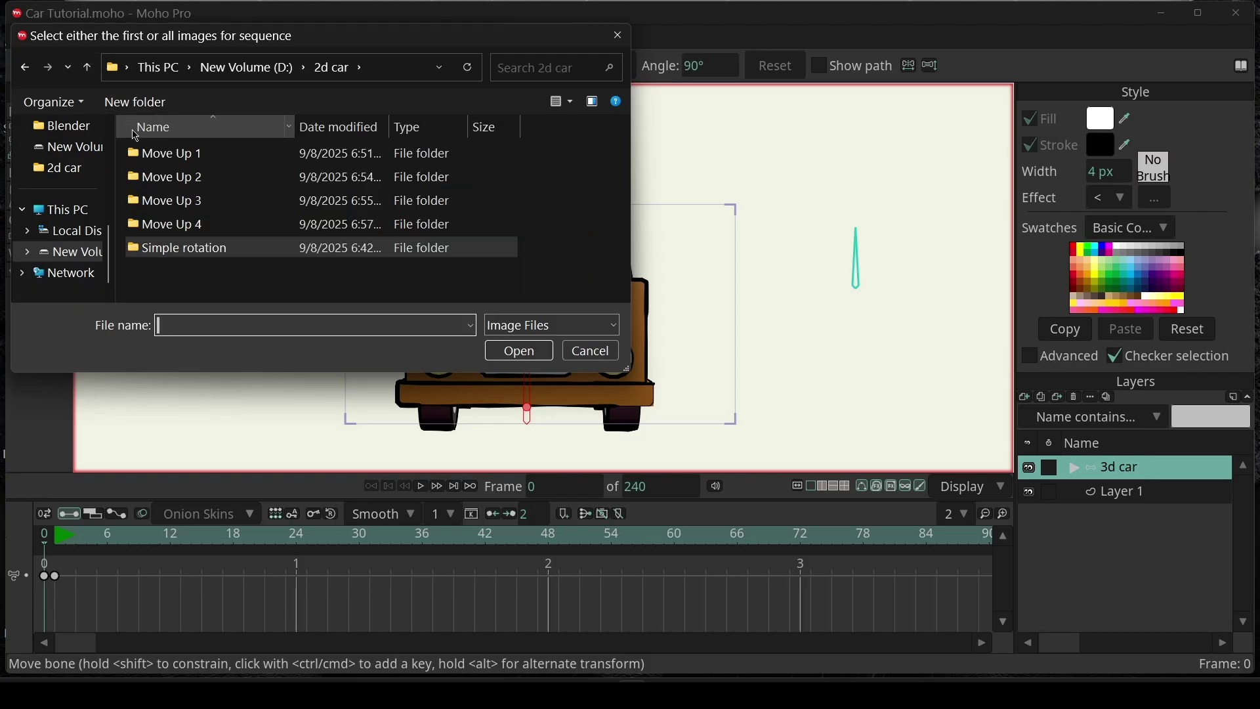
pyautogui.doubleClick(170, 153)
pyautogui.click(170, 164)
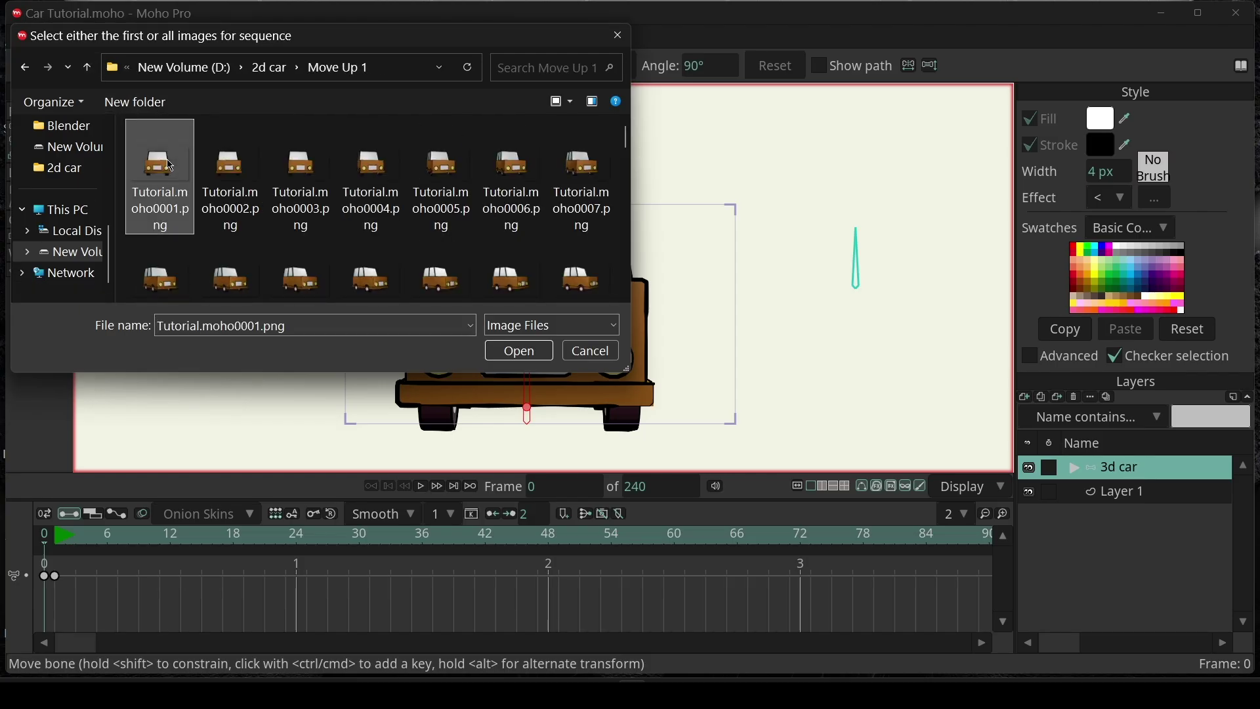
pyautogui.hotkey('ctrl', 'a')
pyautogui.click(519, 351)
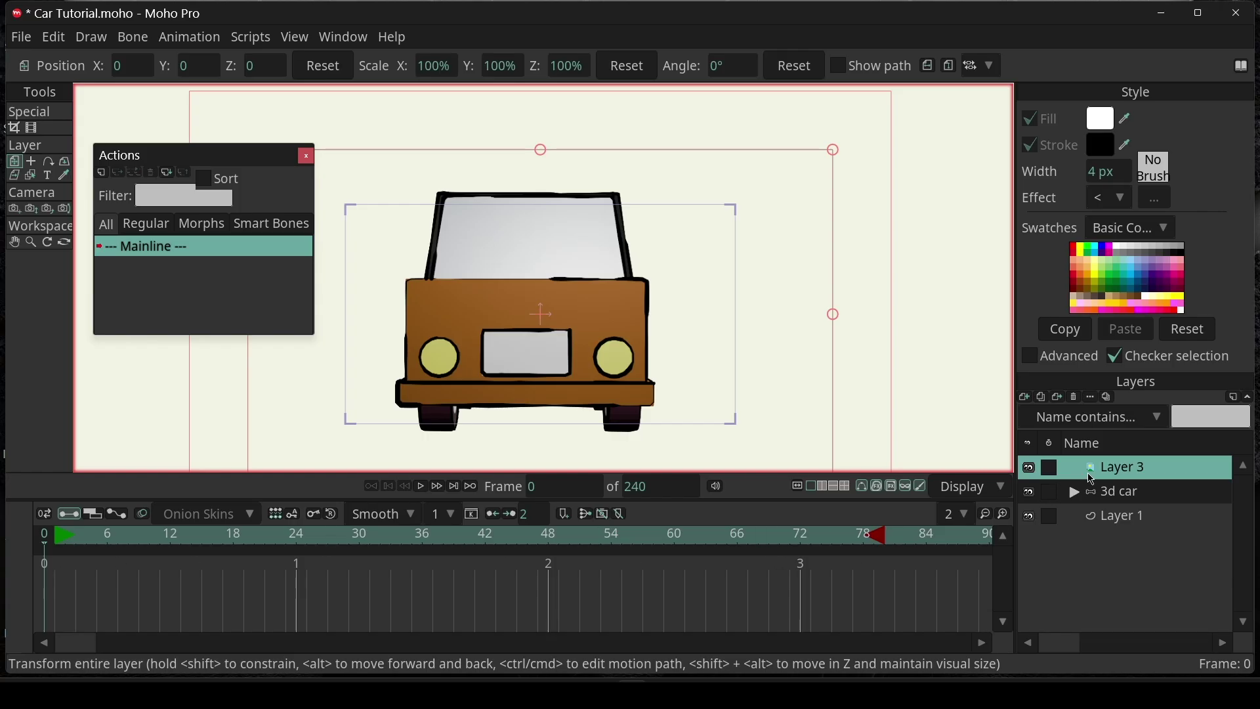
# Step: Convert the imported image sequence layer to a switch layer and delete the keyframes in its image sequence channel
pyautogui.rightClick(1093, 478)
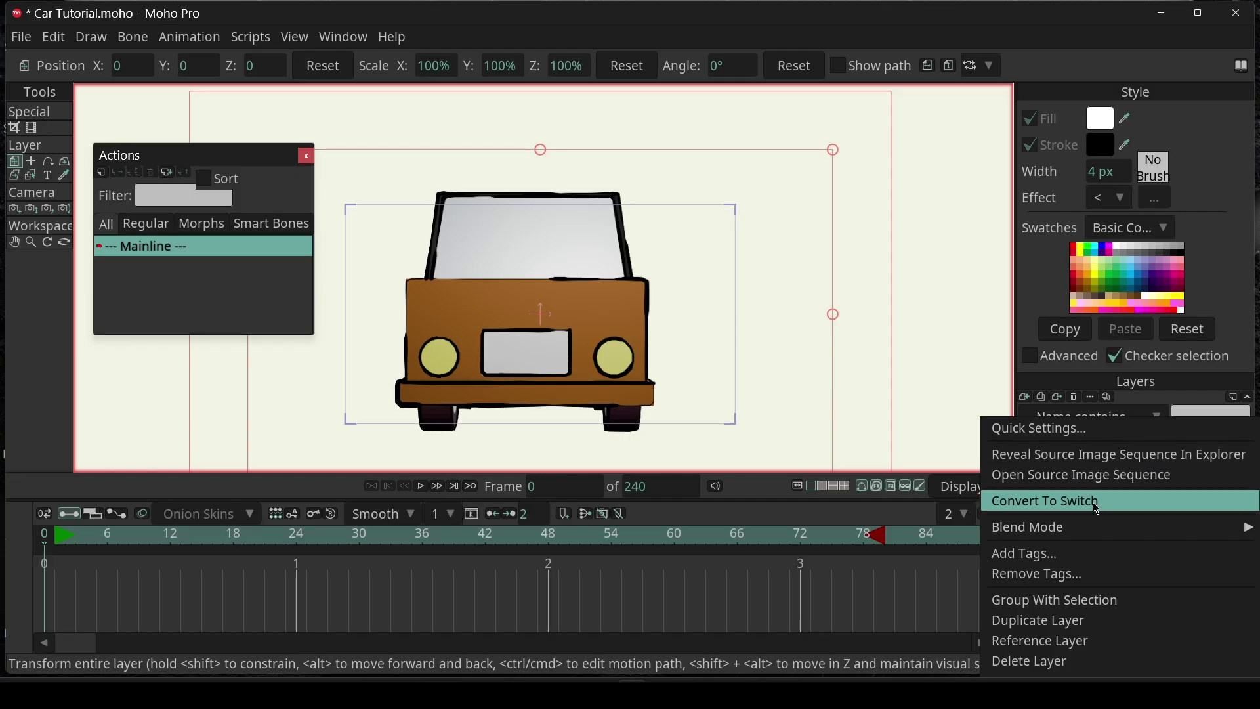
pyautogui.click(1097, 501)
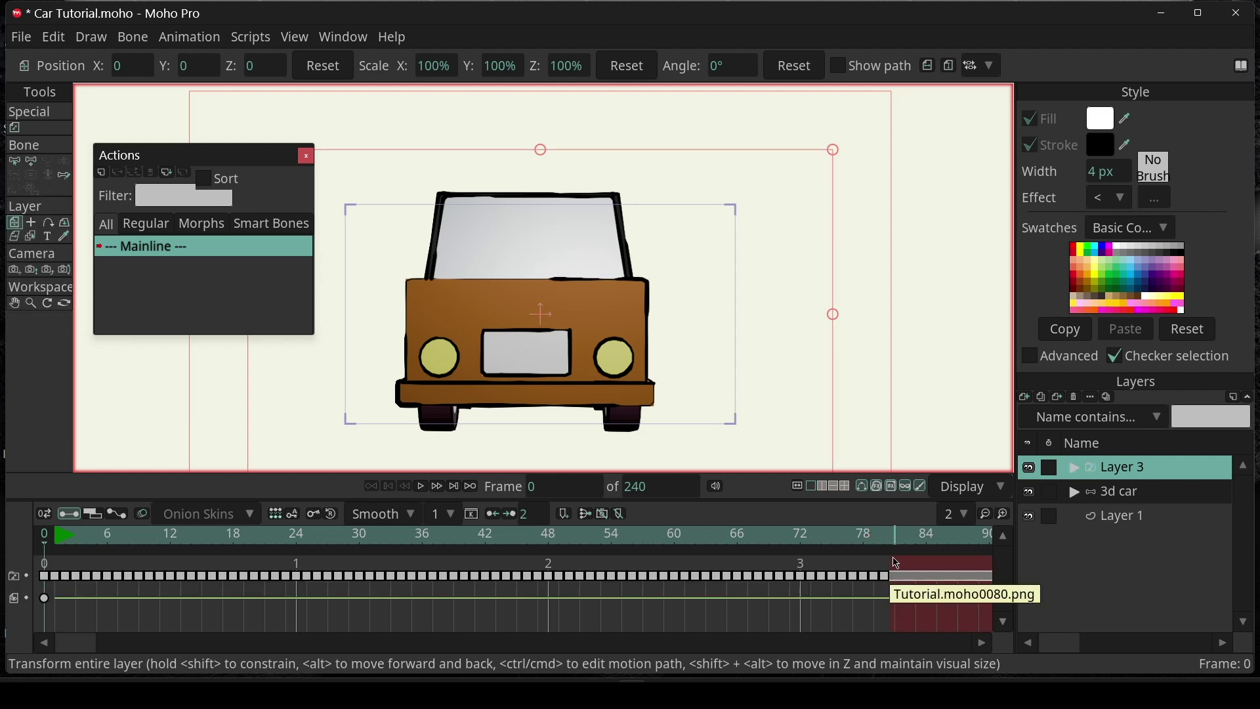
pyautogui.moveTo(914, 597); pyautogui.dragTo(33, 600)
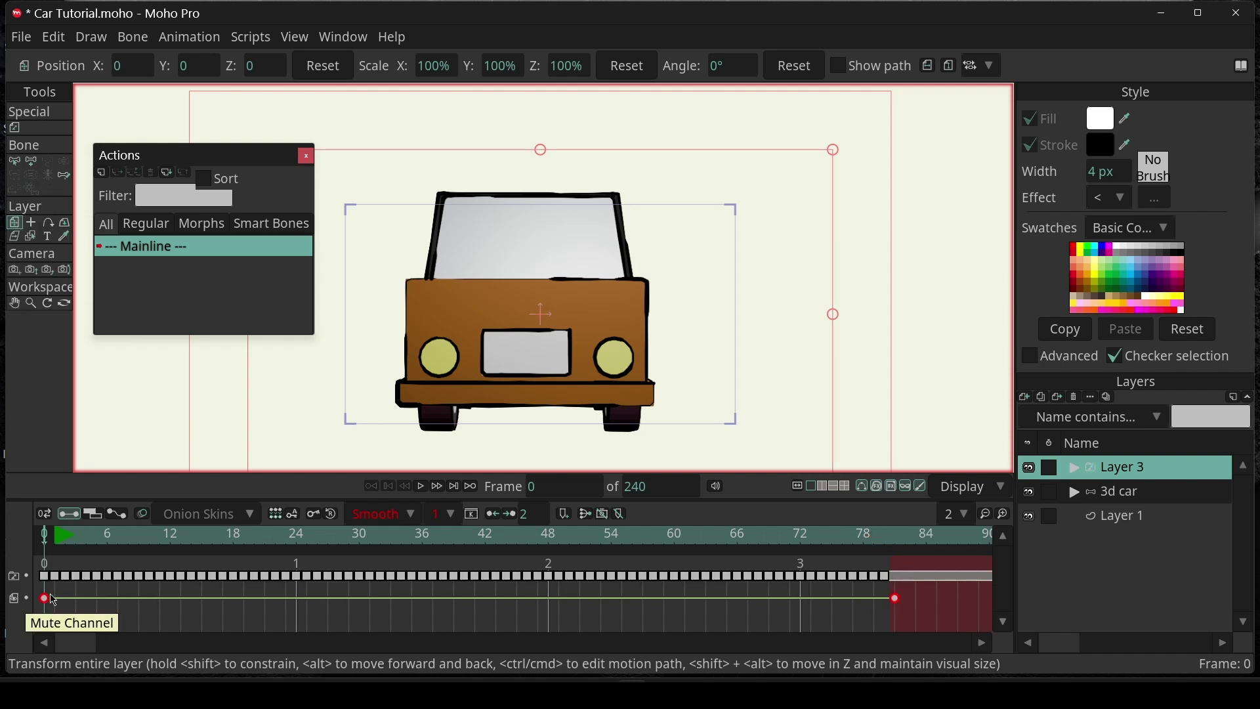
pyautogui.press('Delete')
# Step: Nest Layer 3 inside the 3d car bone layer, renaming Layer 2 to Simple rotation and Layer 3 to Move Up 1
pyautogui.click(1074, 490)
pyautogui.moveTo(1106, 473); pyautogui.dragTo(1124, 509)
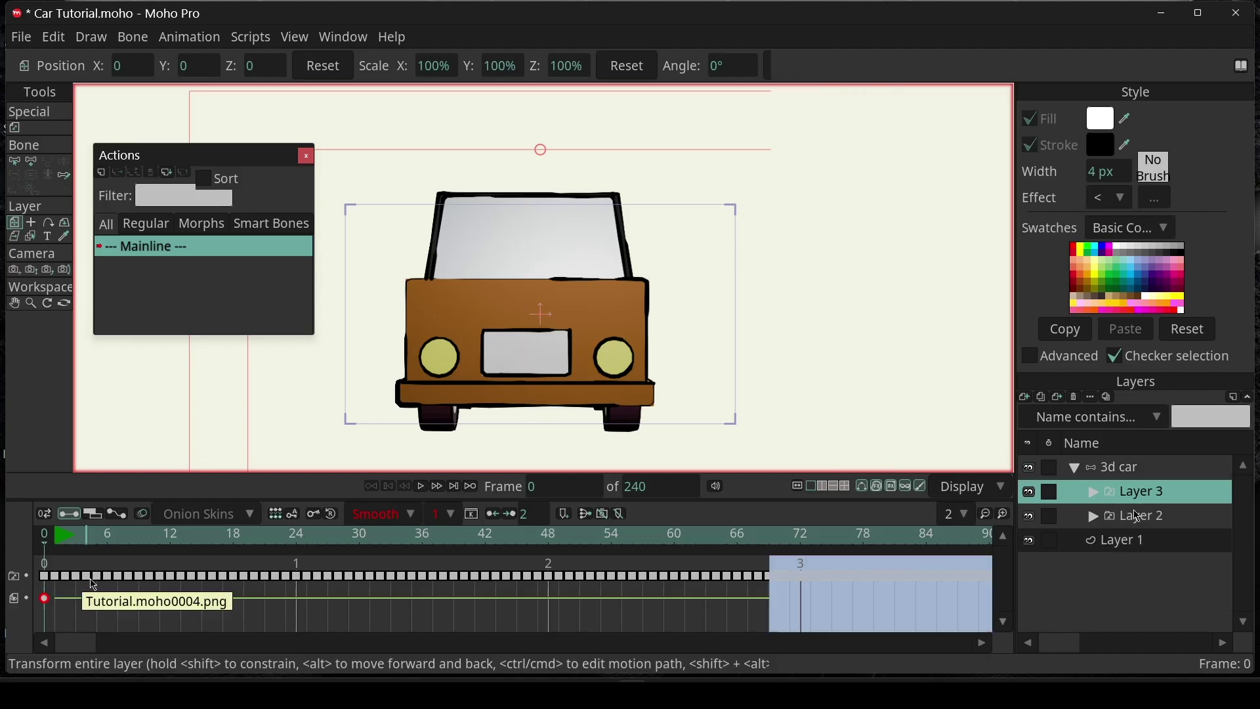
pyautogui.doubleClick(1137, 518)
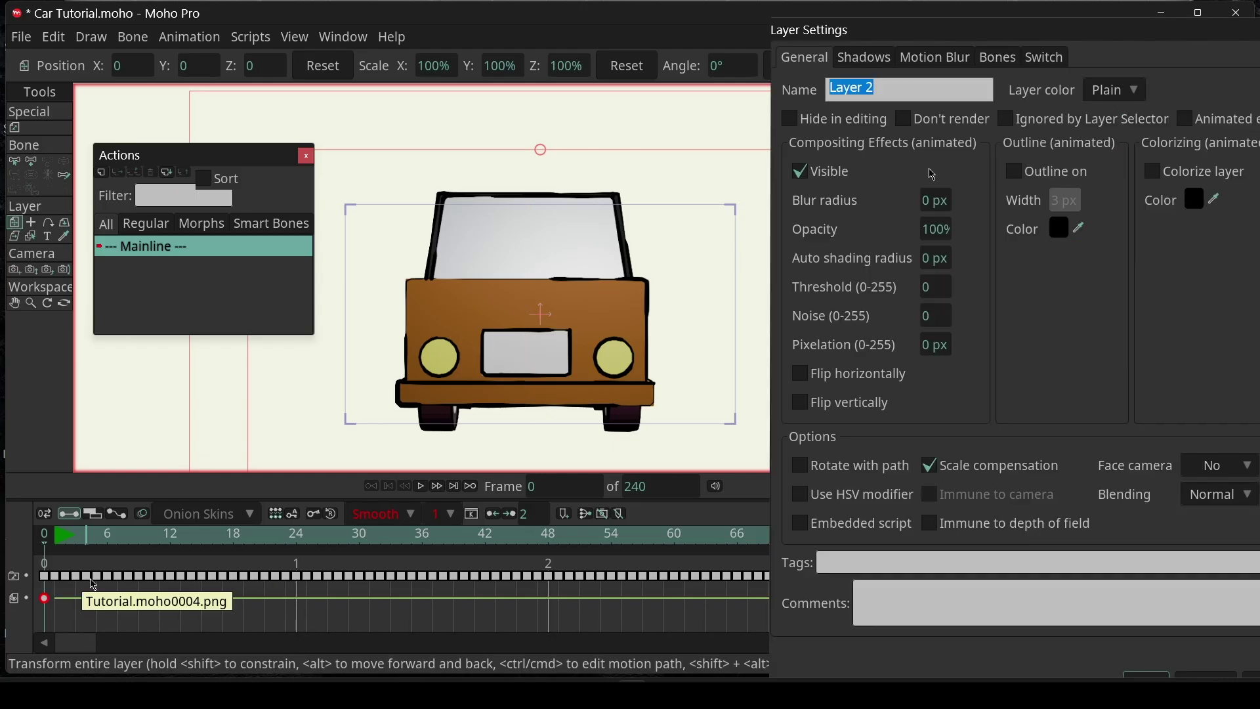
pyautogui.press('BackSpace')
pyautogui.press('Return')
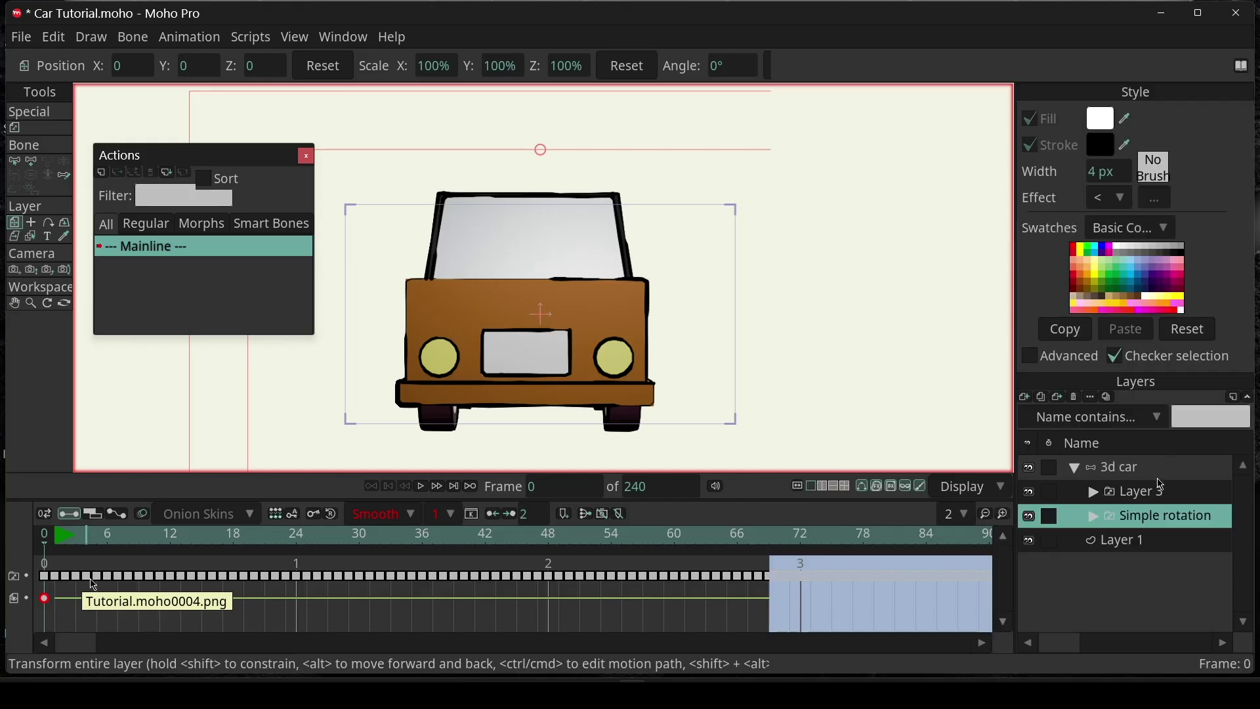
pyautogui.doubleClick(1159, 487)
pyautogui.write('Move Up 1')
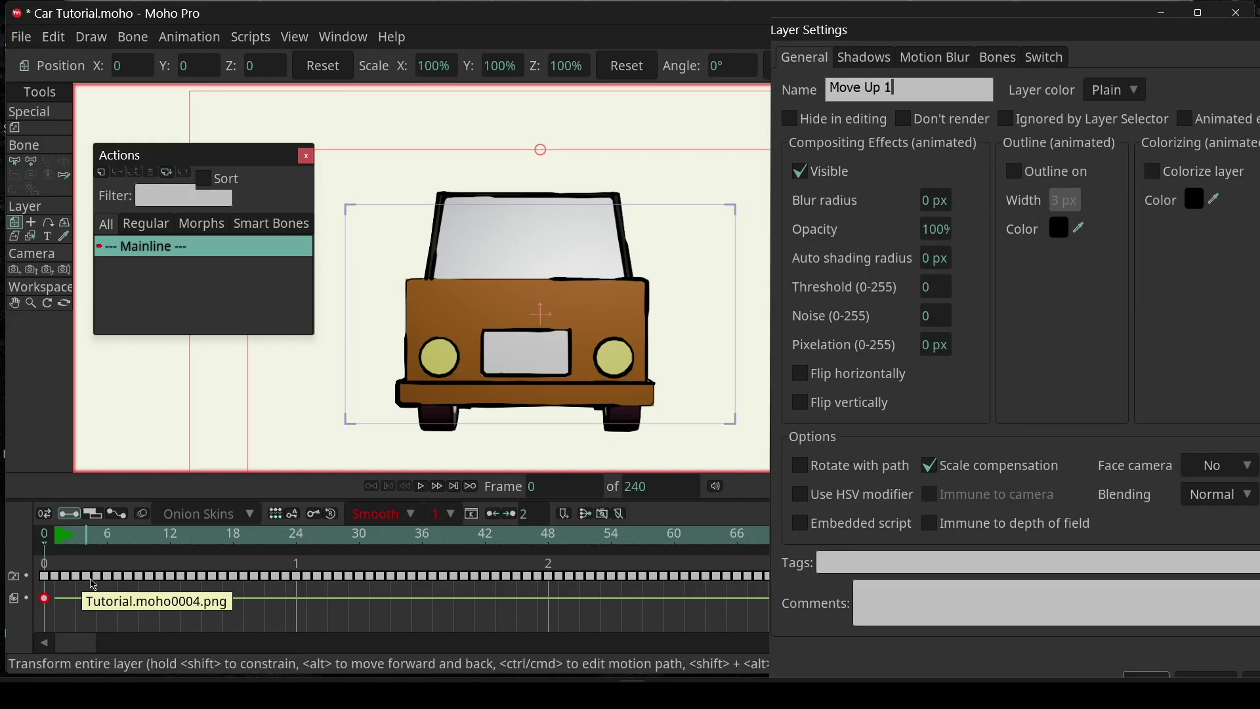
pyautogui.press('Return')
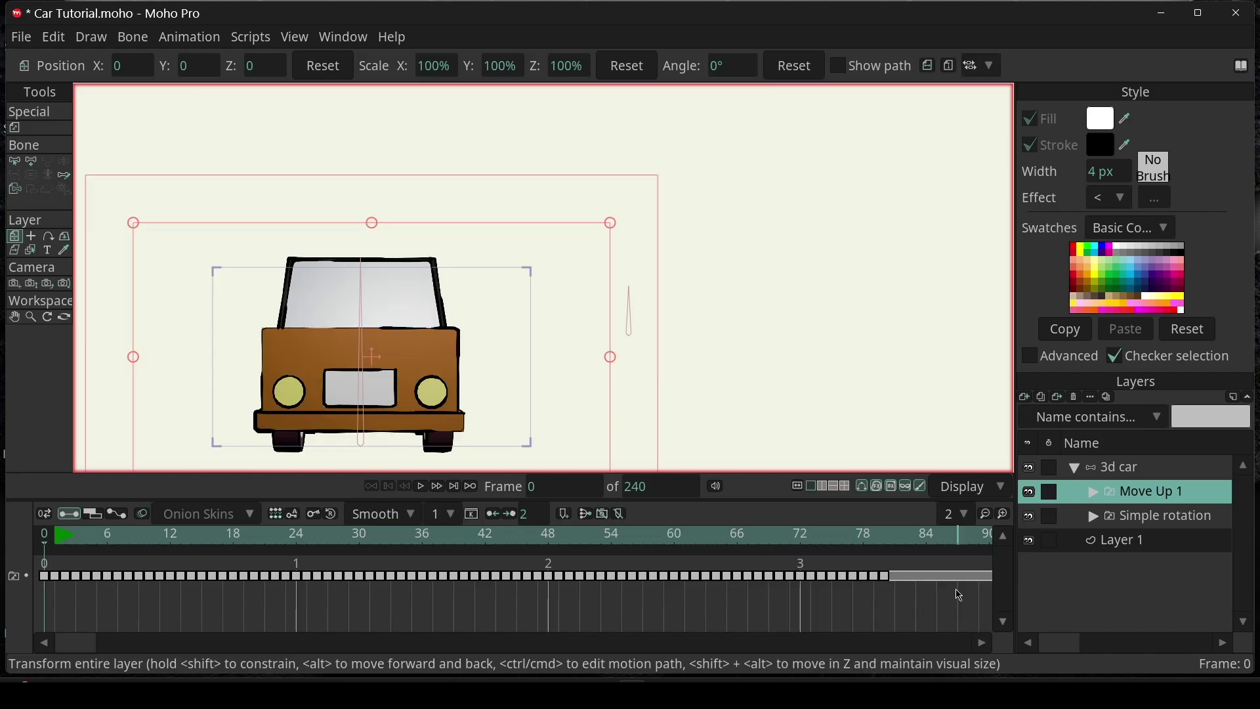
# Step: Transfer all switch keyframes of the Move Up 1 layer from the mainline into the Rotation action, running through frame 80
pyautogui.moveTo(930, 561); pyautogui.dragTo(42, 589)
pyautogui.press('Delete')
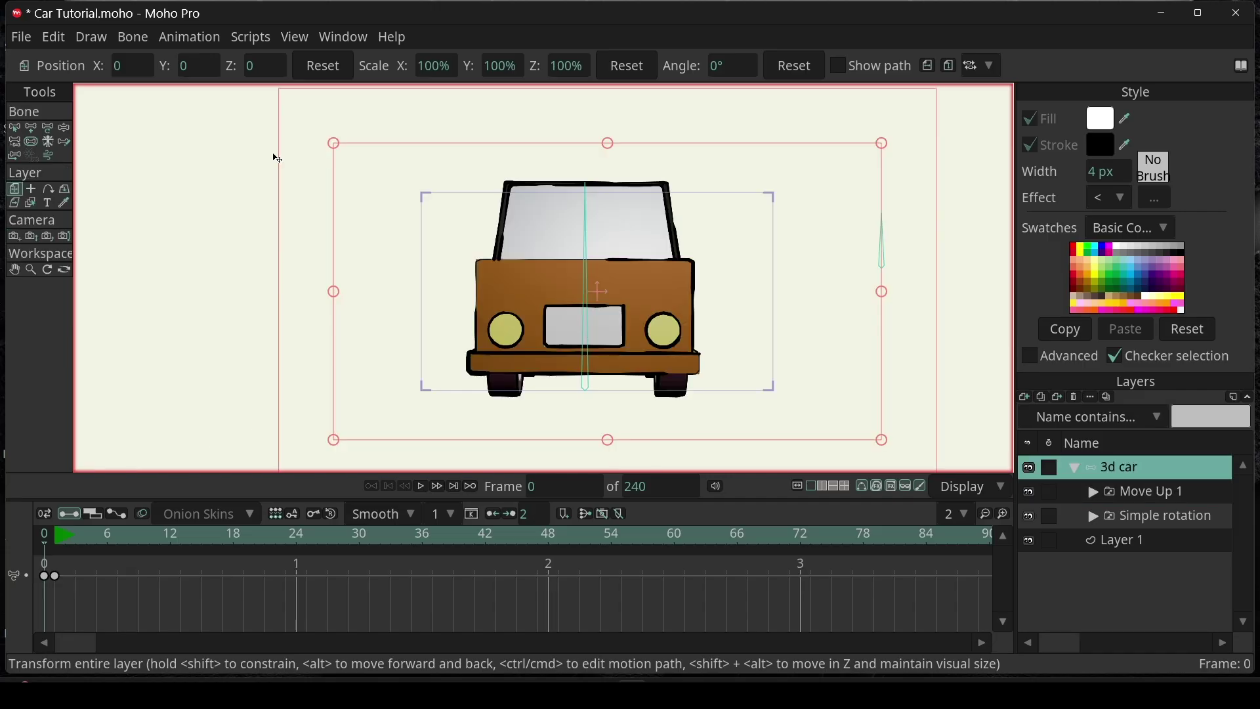
pyautogui.hotkey('ctrl', 'k')
pyautogui.click(138, 210)
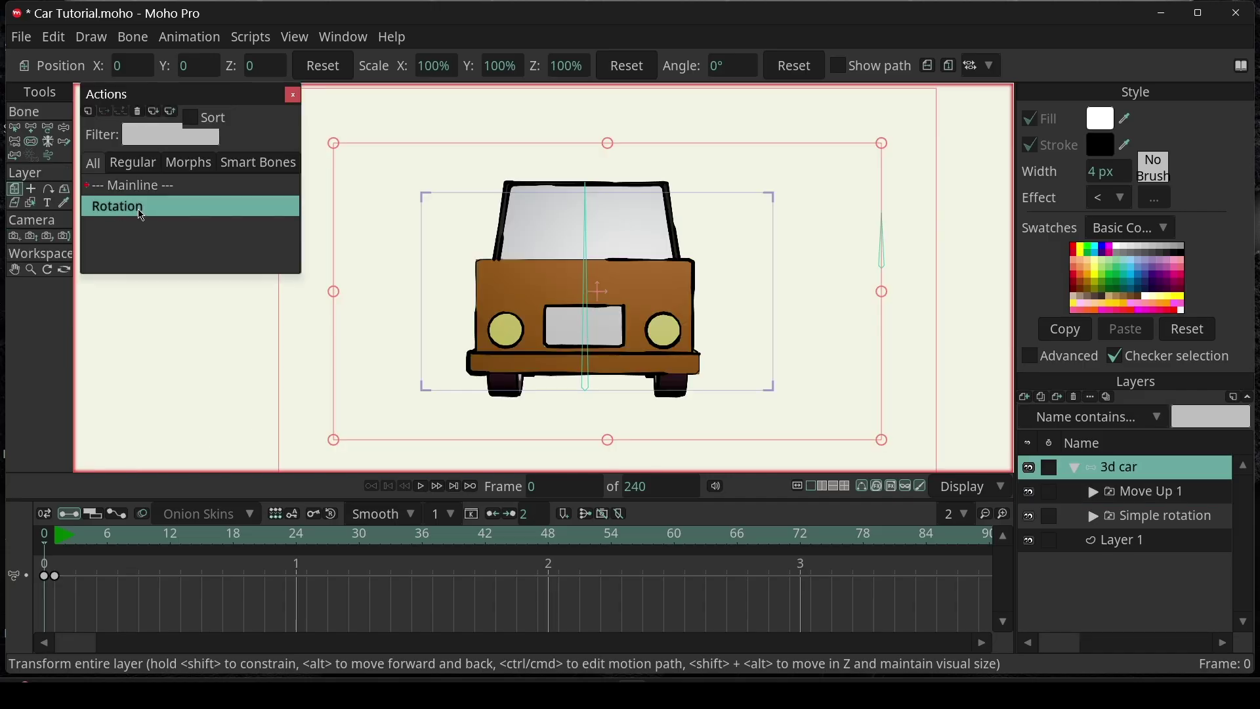
pyautogui.doubleClick(140, 212)
pyautogui.click(1138, 501)
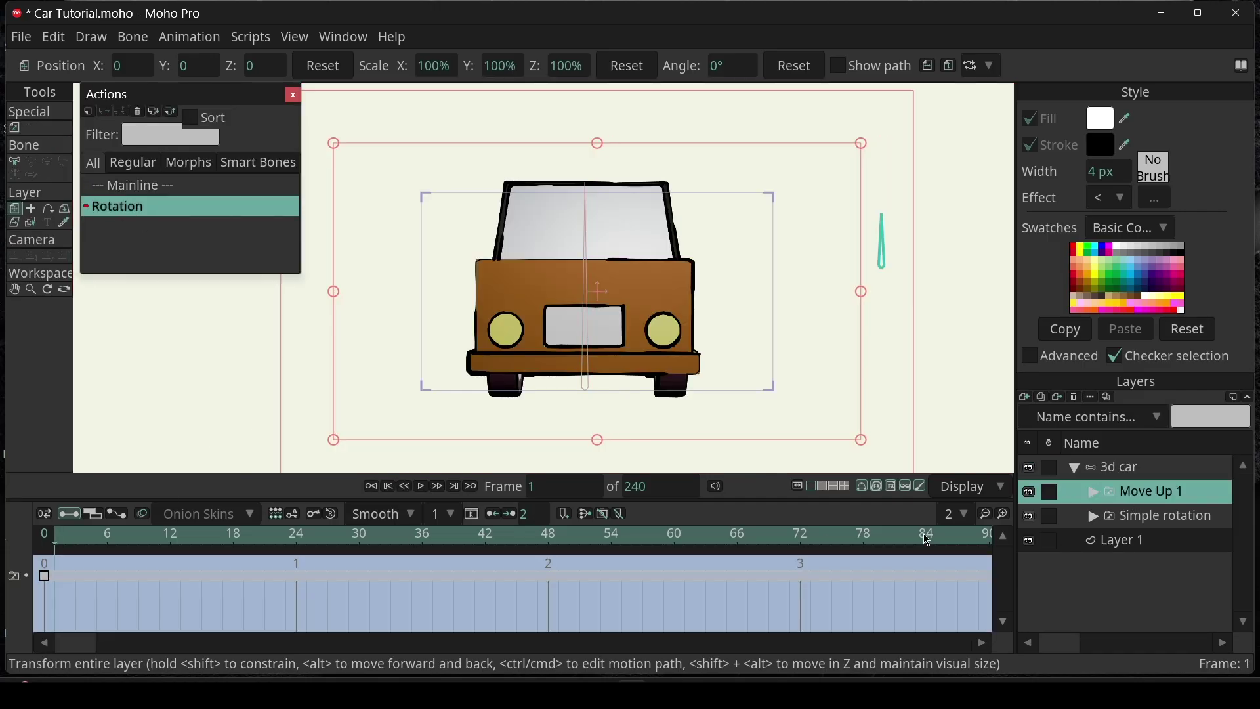
pyautogui.click(44, 547)
pyautogui.moveTo(52, 549); pyautogui.dragTo(894, 601)
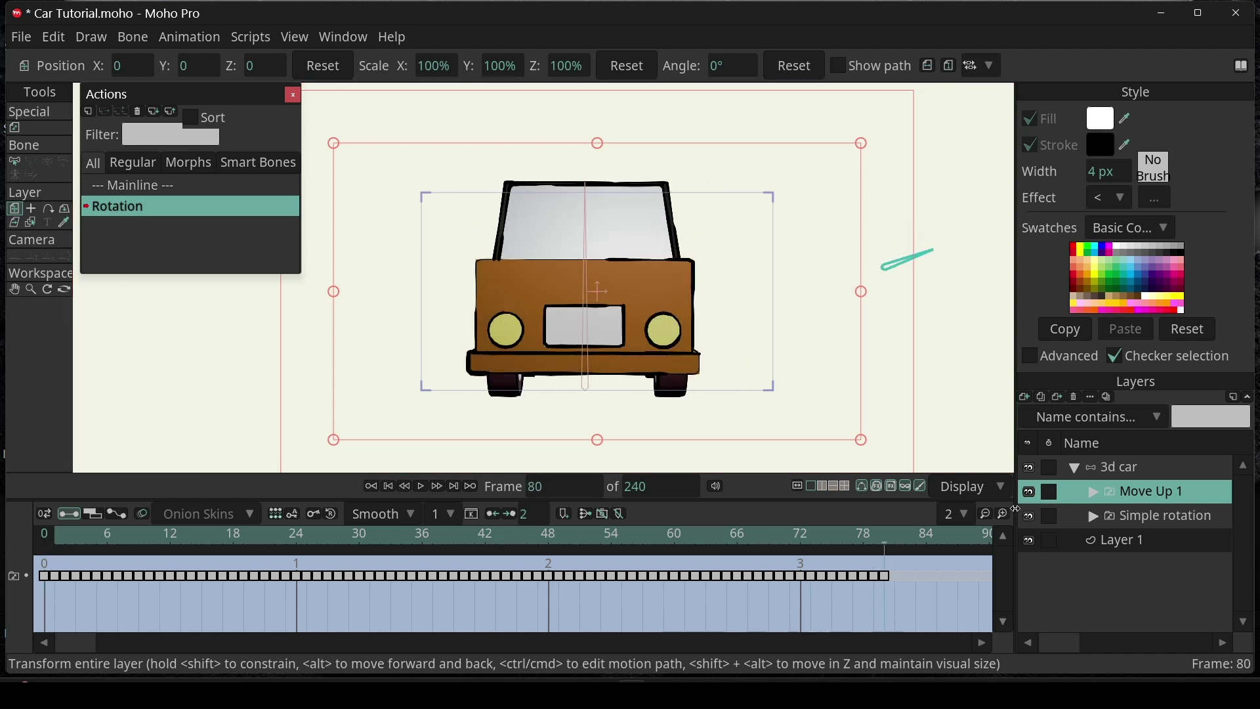
pyautogui.click(33, 532)
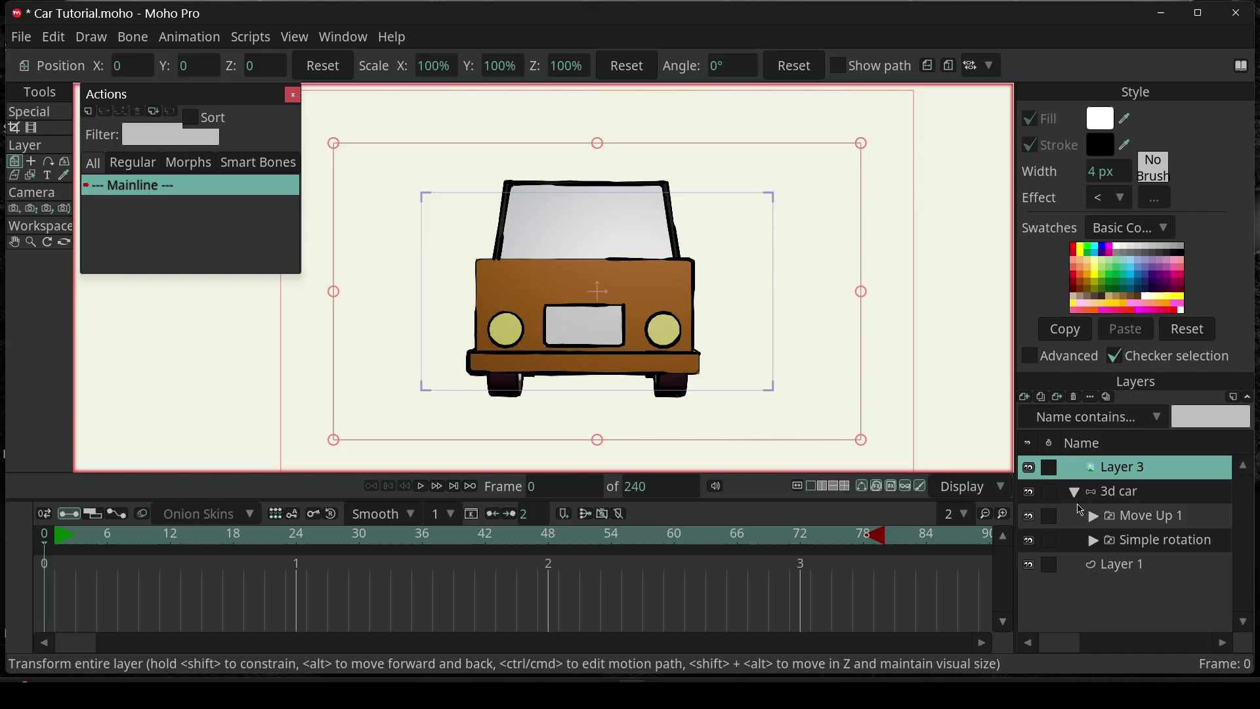
# Step: Add the Move Up 2, Move Up 3 and Move Up 4 sequences as switch layers inside 3d car, with their switch keyframes in the Rotation action
pyautogui.doubleClick(1119, 468)
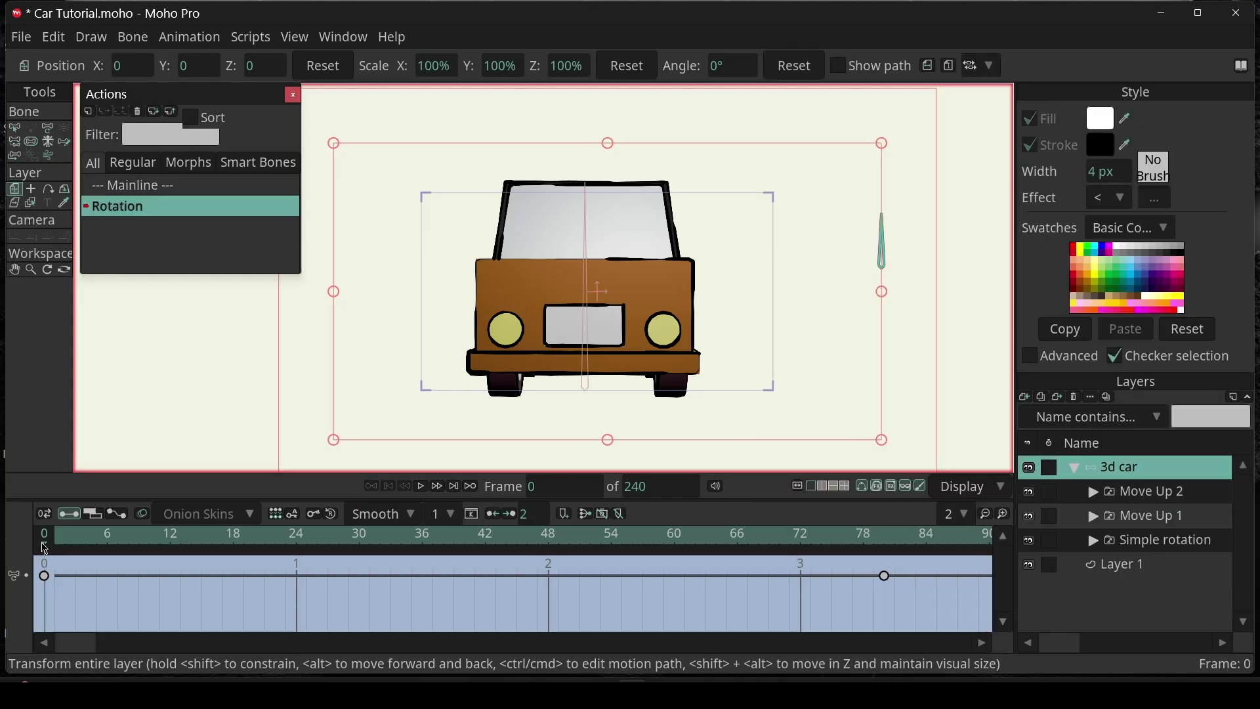
pyautogui.click(1025, 397)
pyautogui.click(1050, 450)
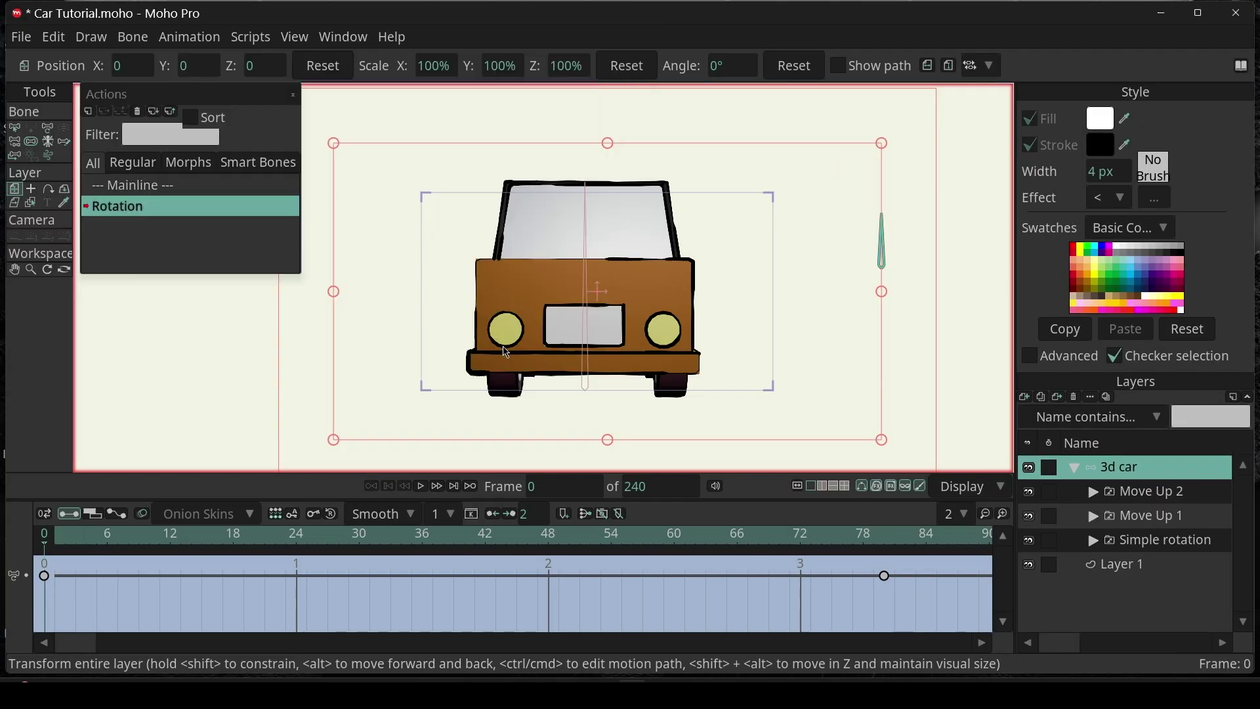
pyautogui.moveTo(1099, 510); pyautogui.dragTo(1119, 467)
pyautogui.click(1119, 467)
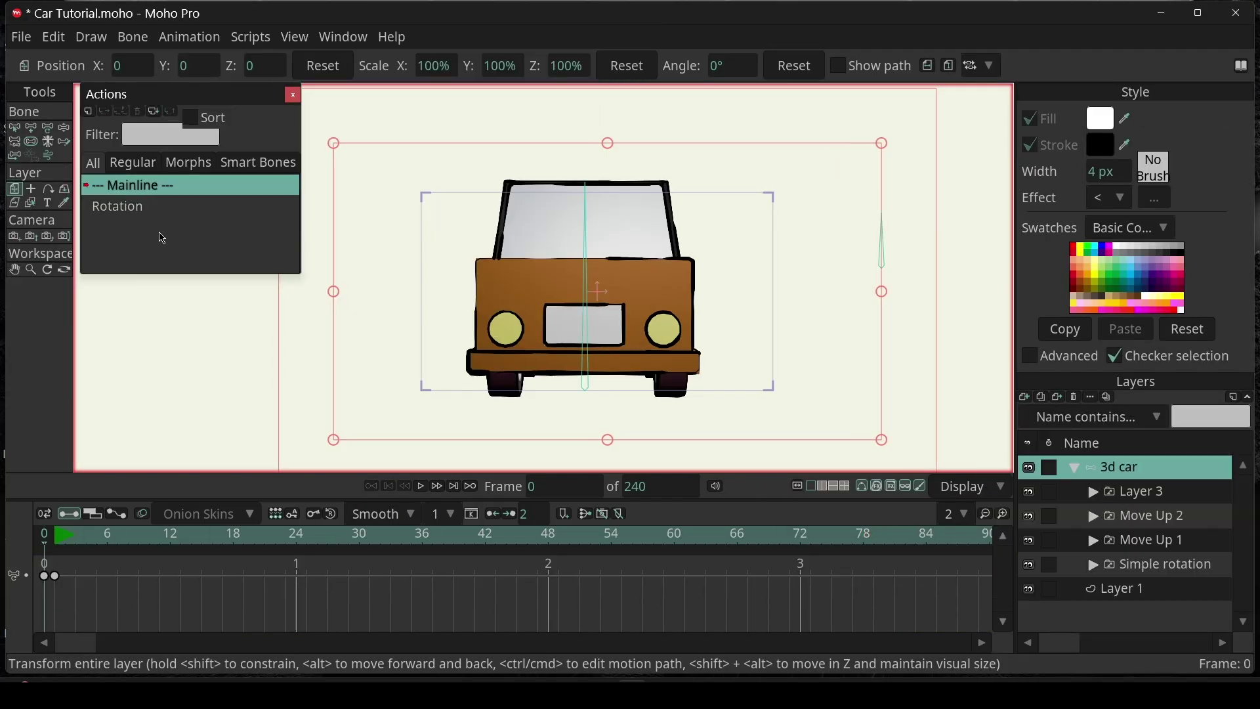
pyautogui.click(131, 206)
pyautogui.click(1121, 492)
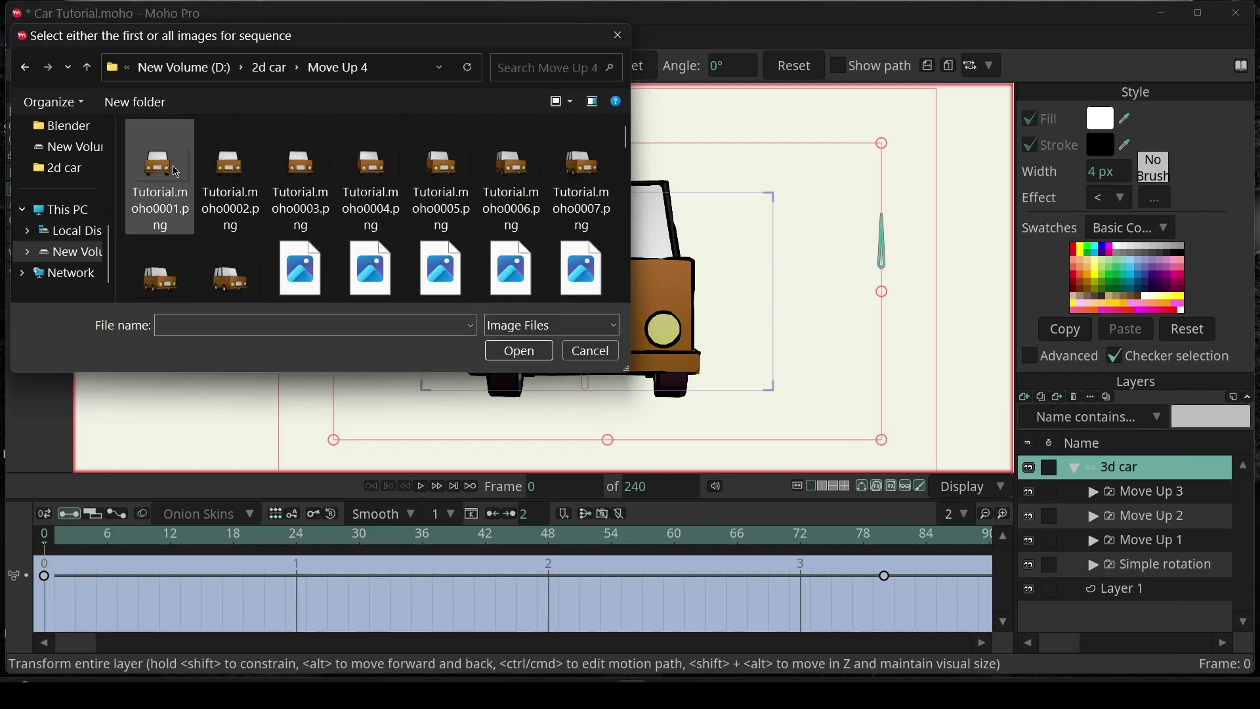
pyautogui.press('Escape')
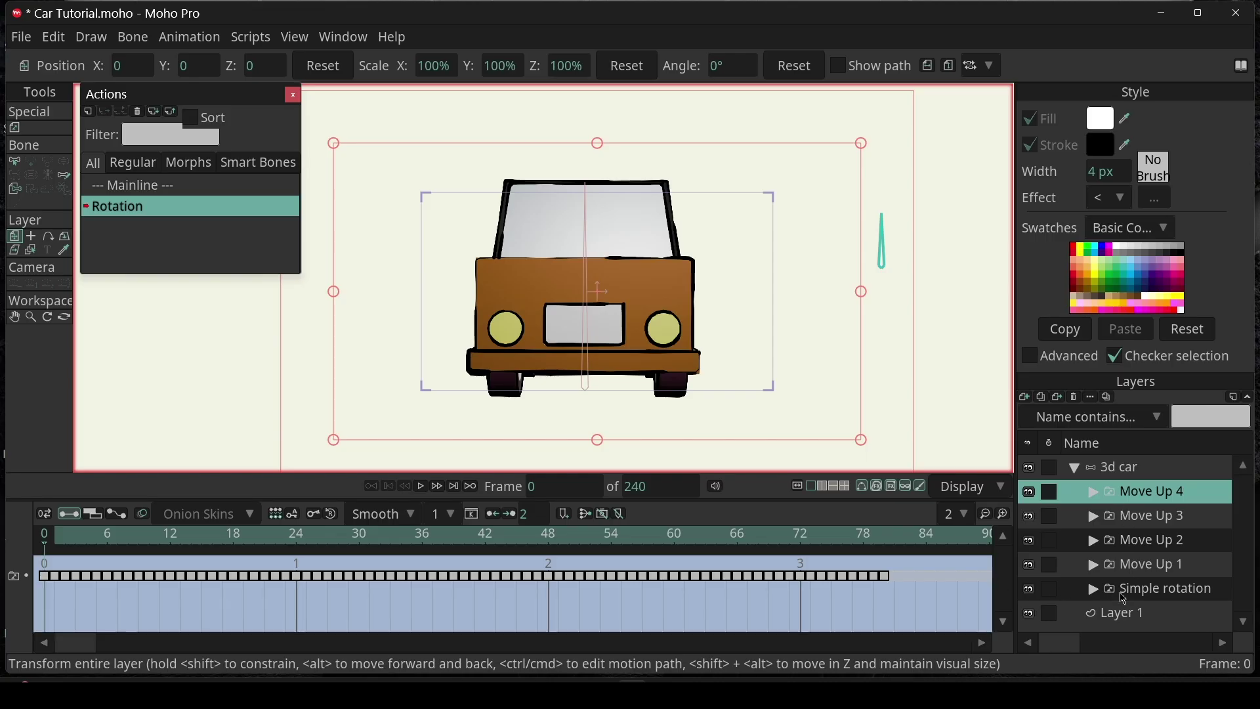
# Step: In the mainline, group the Simple rotation and Move Up 1 to Move Up 4 layers together inside 3d car
pyautogui.keyDown('shift'); pyautogui.click(1124, 599); pyautogui.keyUp('shift')
pyautogui.click(236, 185)
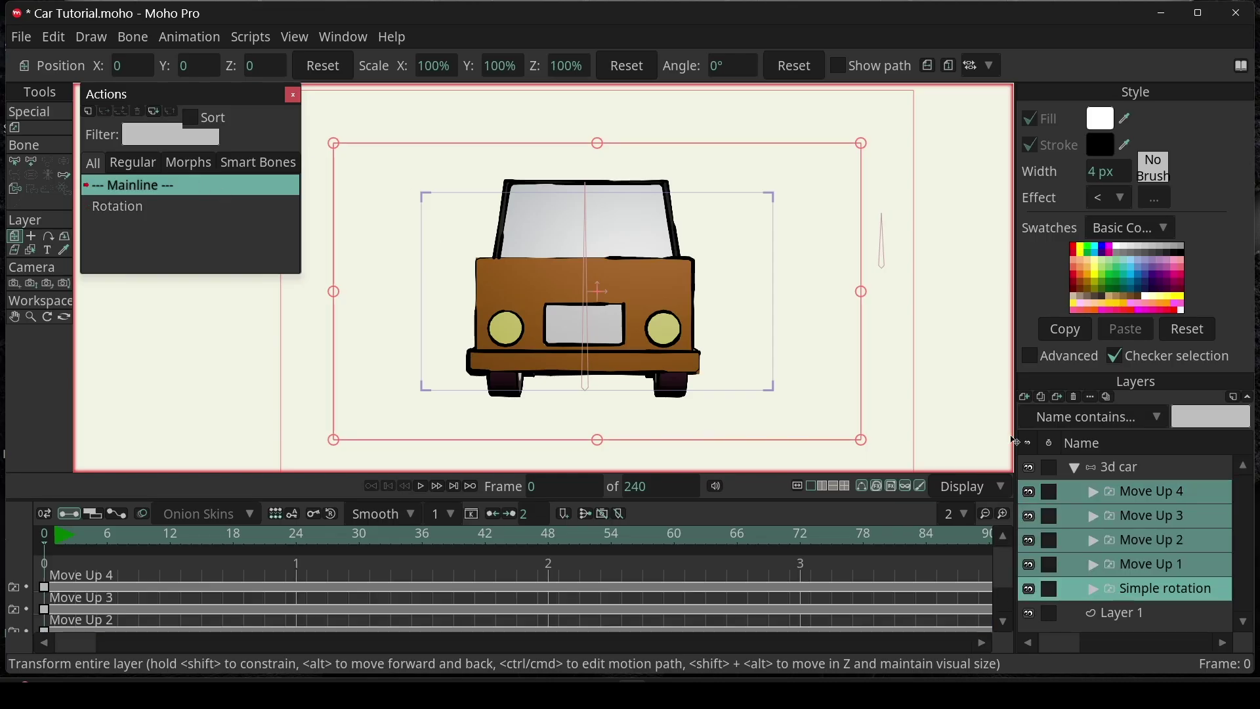
pyautogui.rightClick(1116, 497)
pyautogui.click(1123, 498)
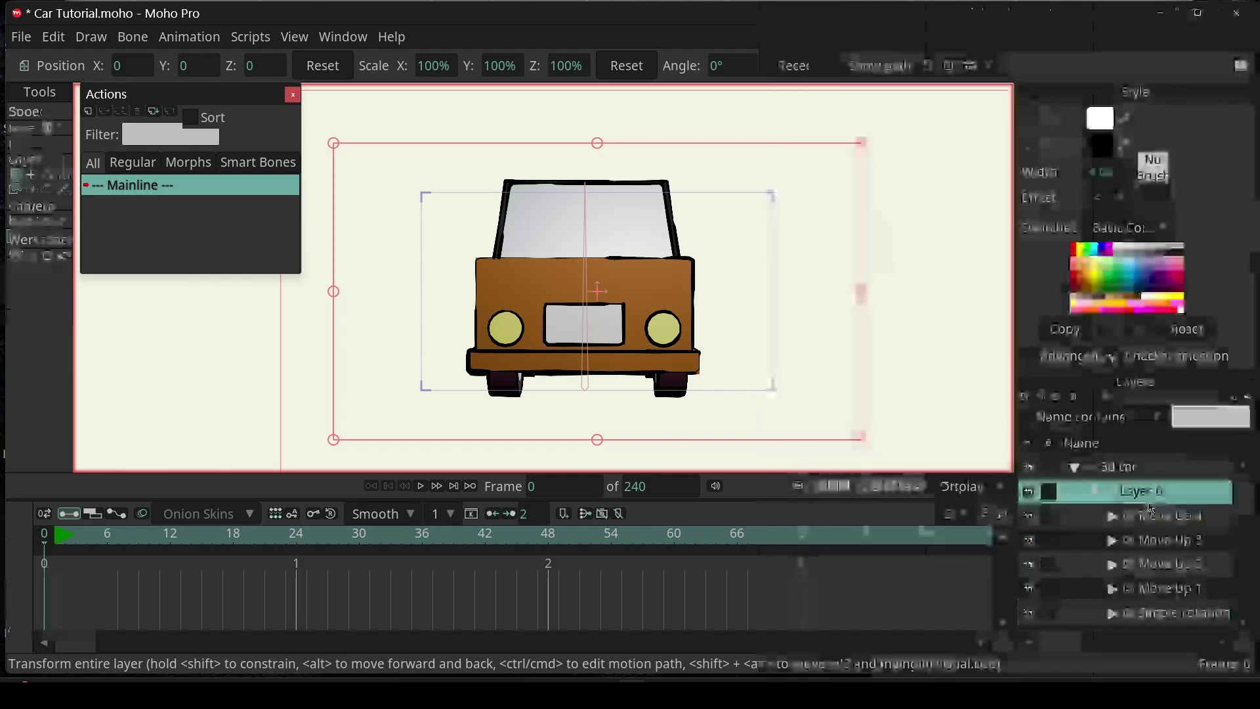
# Step: Convert the Layer 6 group inside 3d car into a switch layer
pyautogui.click(1094, 492)
pyautogui.rightClick(1142, 492)
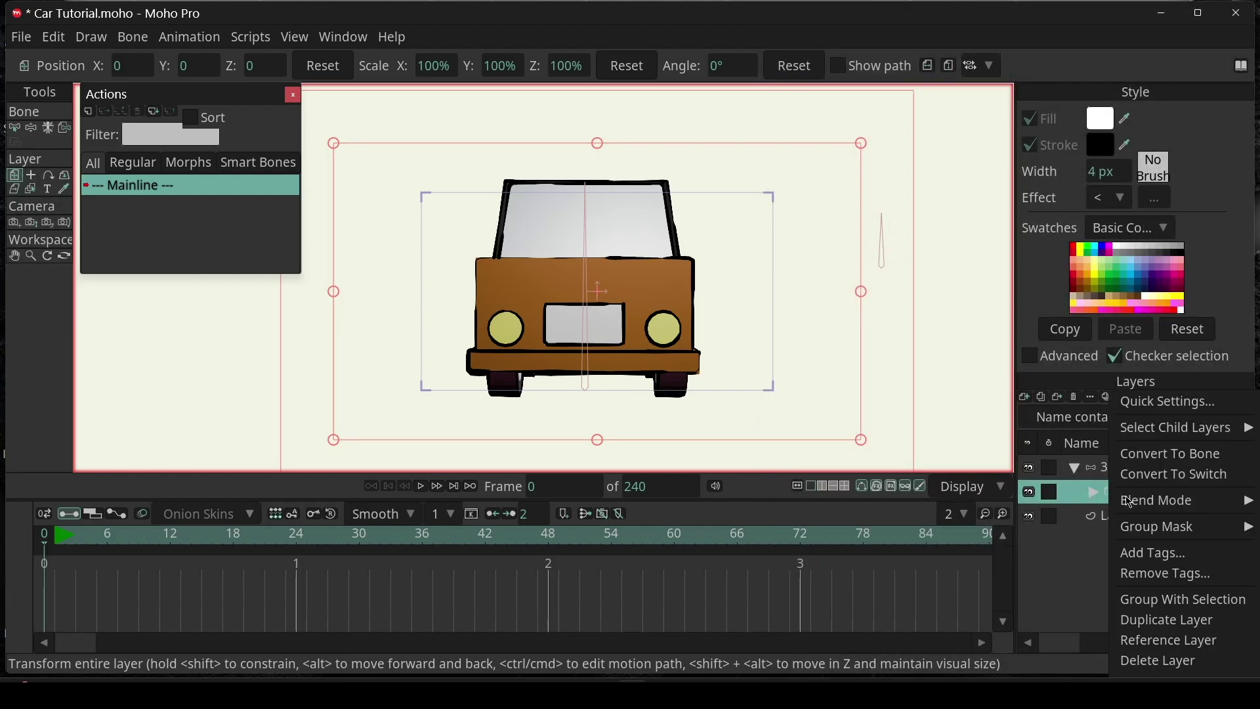
pyautogui.click(1155, 476)
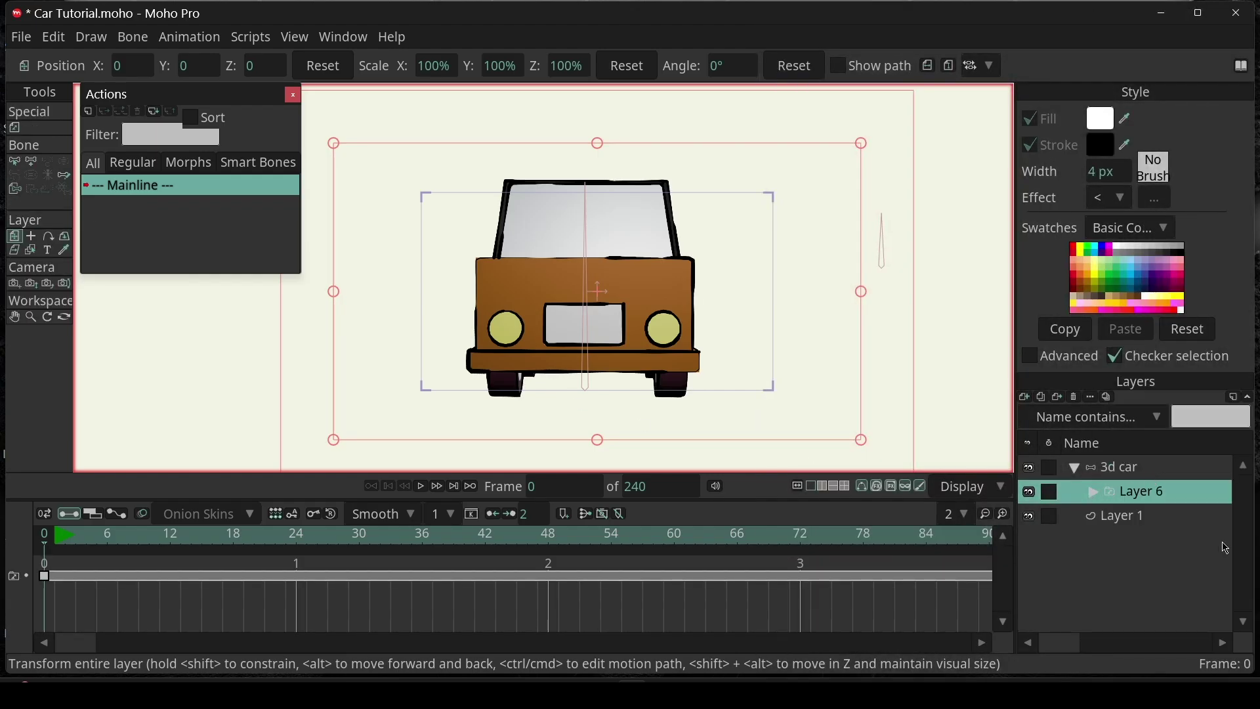
pyautogui.click(293, 95)
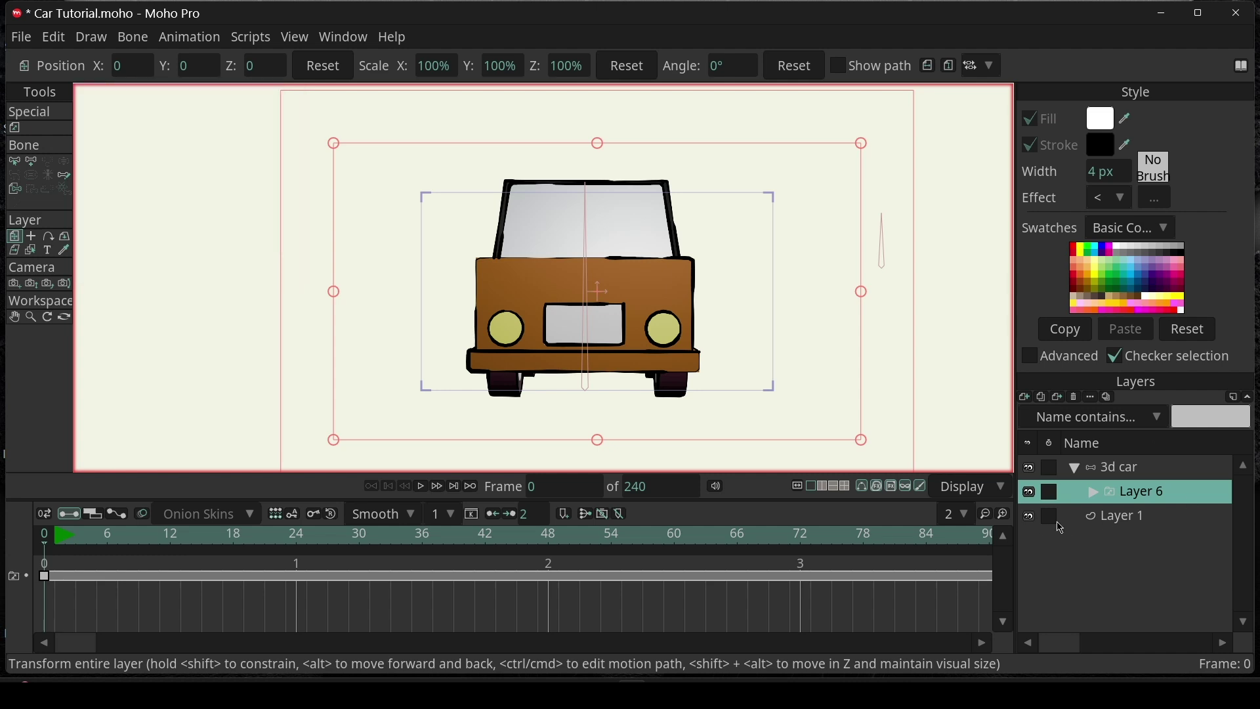
# Step: Set the active child of the Layer 6 switch layer to Simple rotation
pyautogui.click(1096, 495)
pyautogui.click(1094, 492)
pyautogui.click(16, 129)
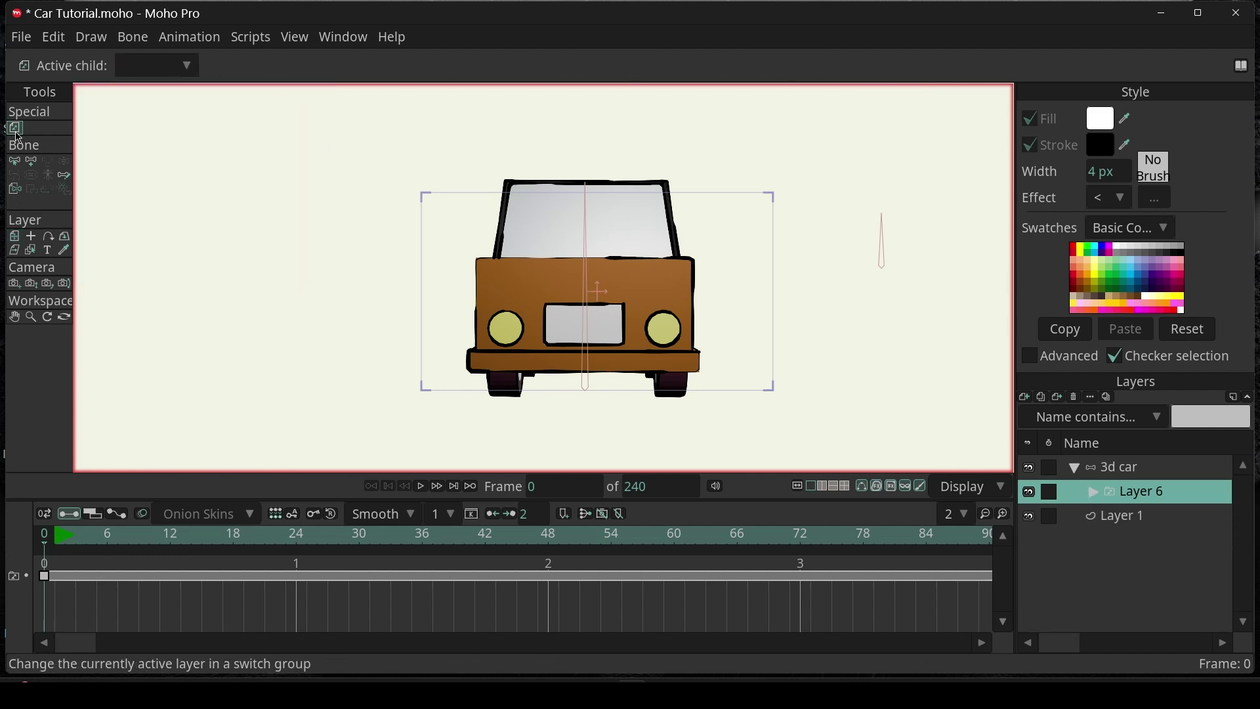
pyautogui.click(187, 65)
pyautogui.click(200, 172)
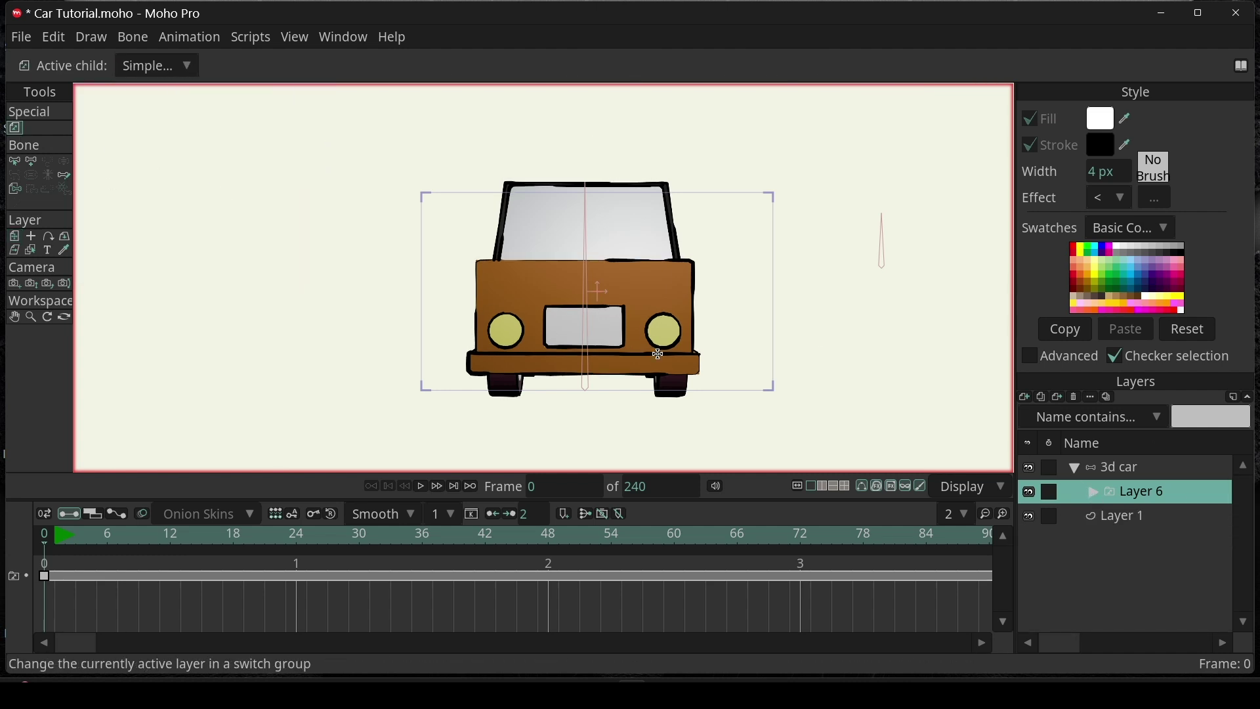
# Step: Add a vertical bone to the 3d car layer, between the car and the existing smaller control bone
pyautogui.click(1108, 468)
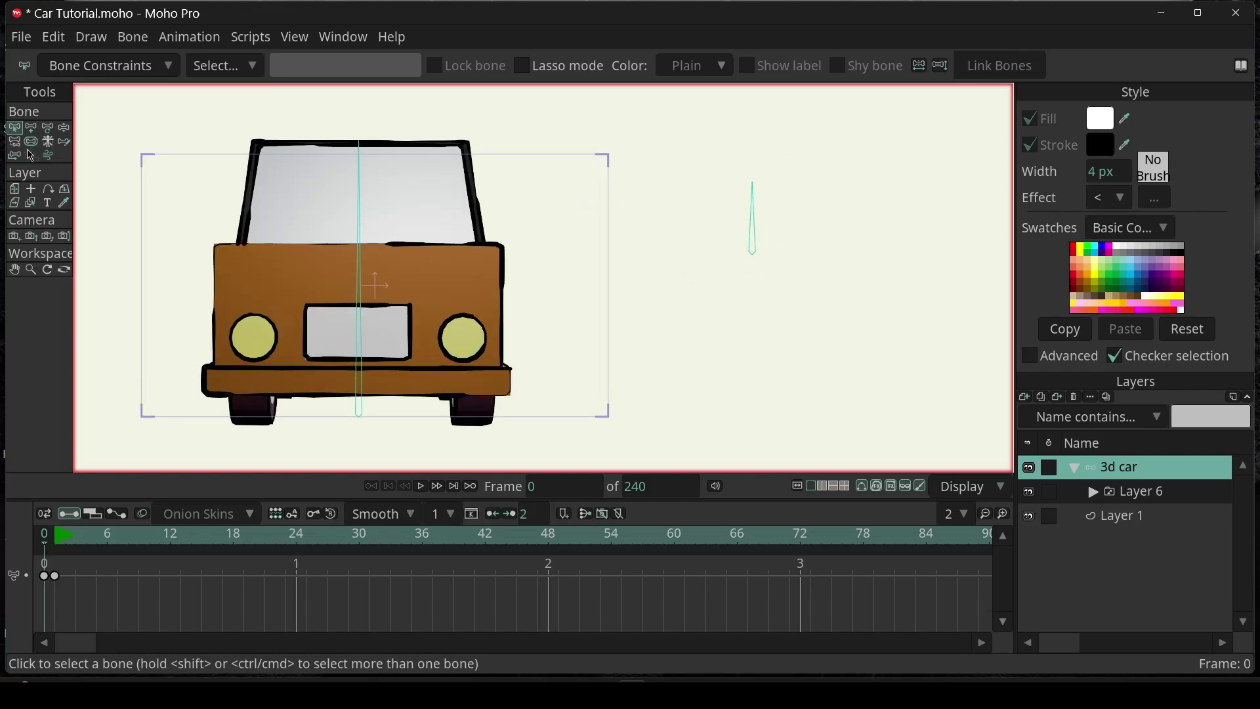
pyautogui.click(31, 128)
pyautogui.moveTo(702, 263); pyautogui.dragTo(703, 179)
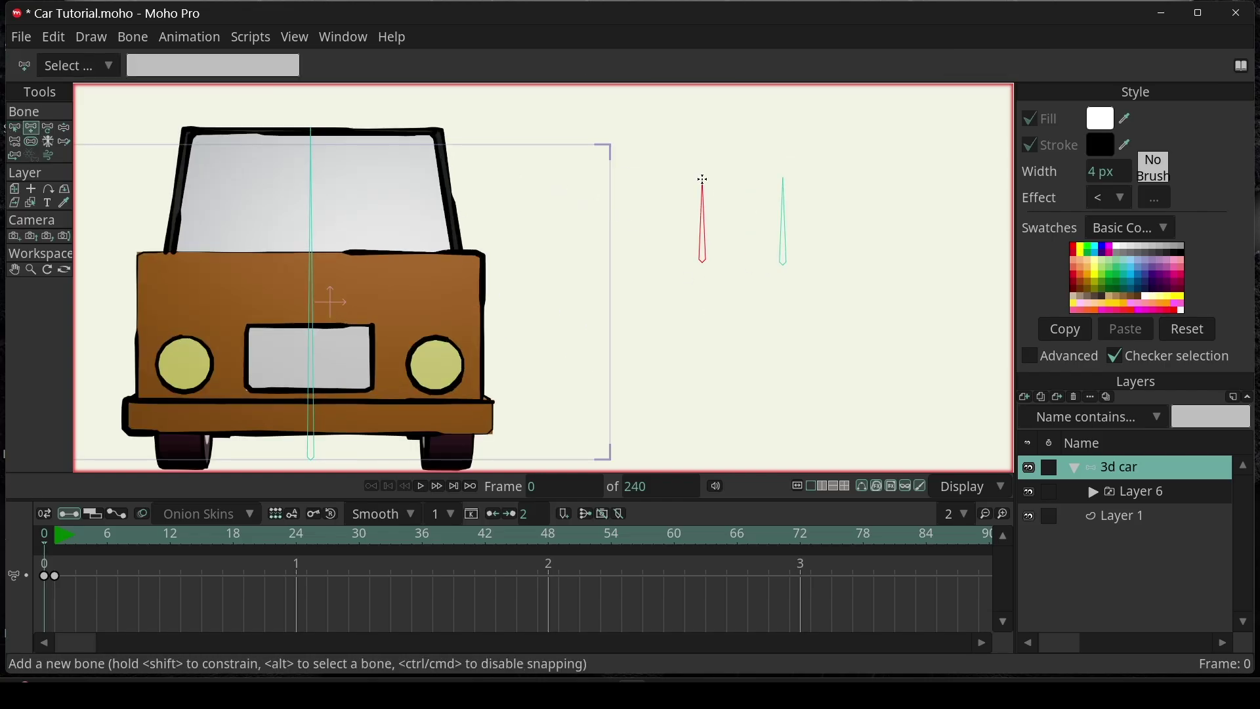
# Step: Enable angle constraints on the new bone and name it Up/Down
pyautogui.click(30, 141)
pyautogui.click(14, 128)
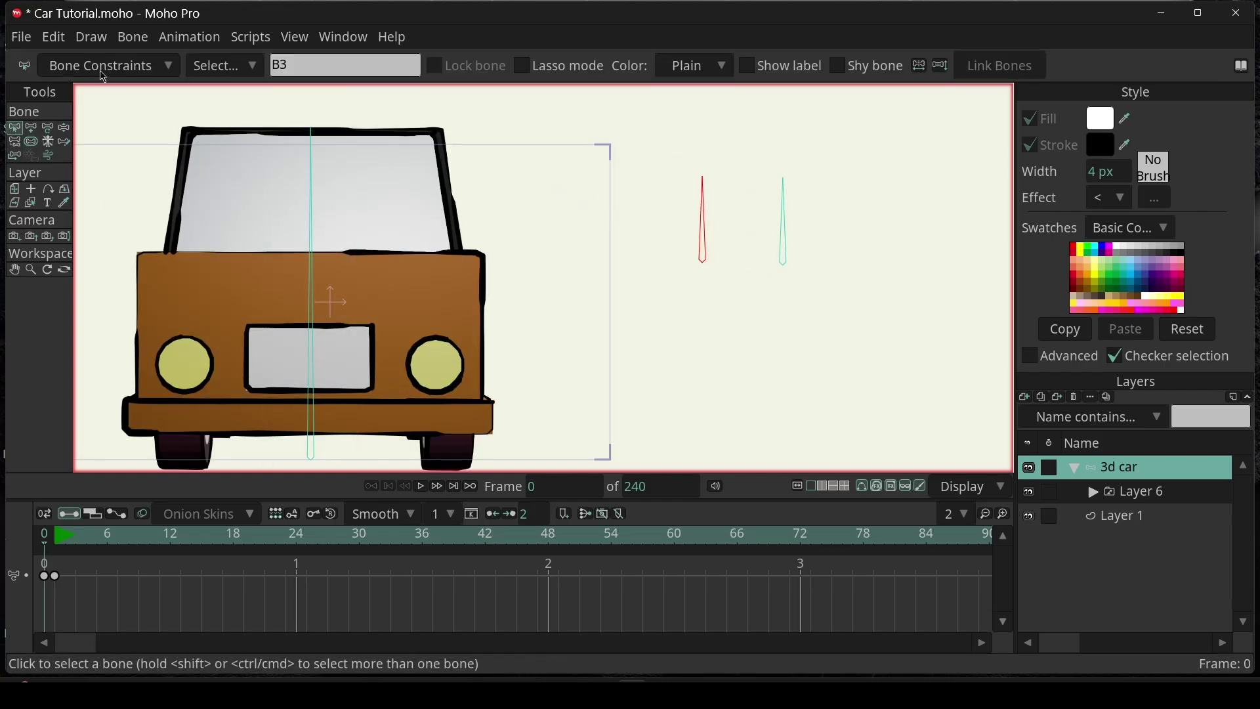
pyautogui.click(99, 66)
pyautogui.click(61, 129)
pyautogui.click(337, 633)
pyautogui.doubleClick(320, 63)
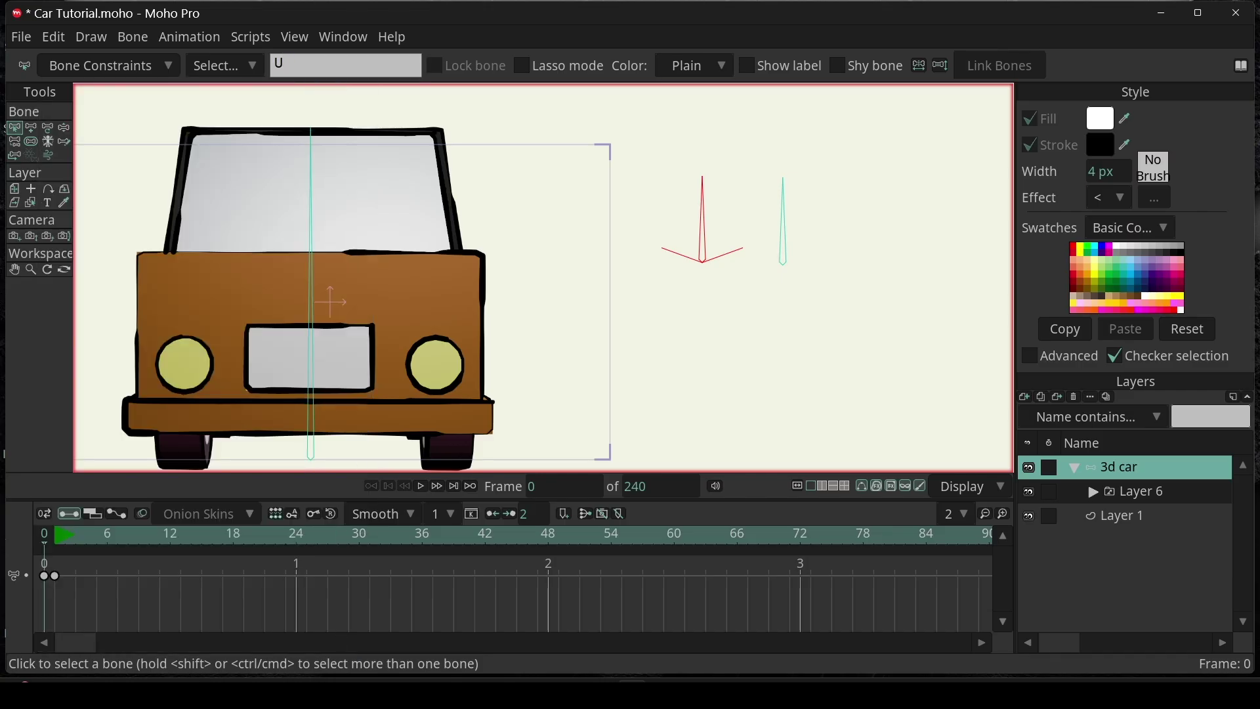
pyautogui.write('Up/Down')
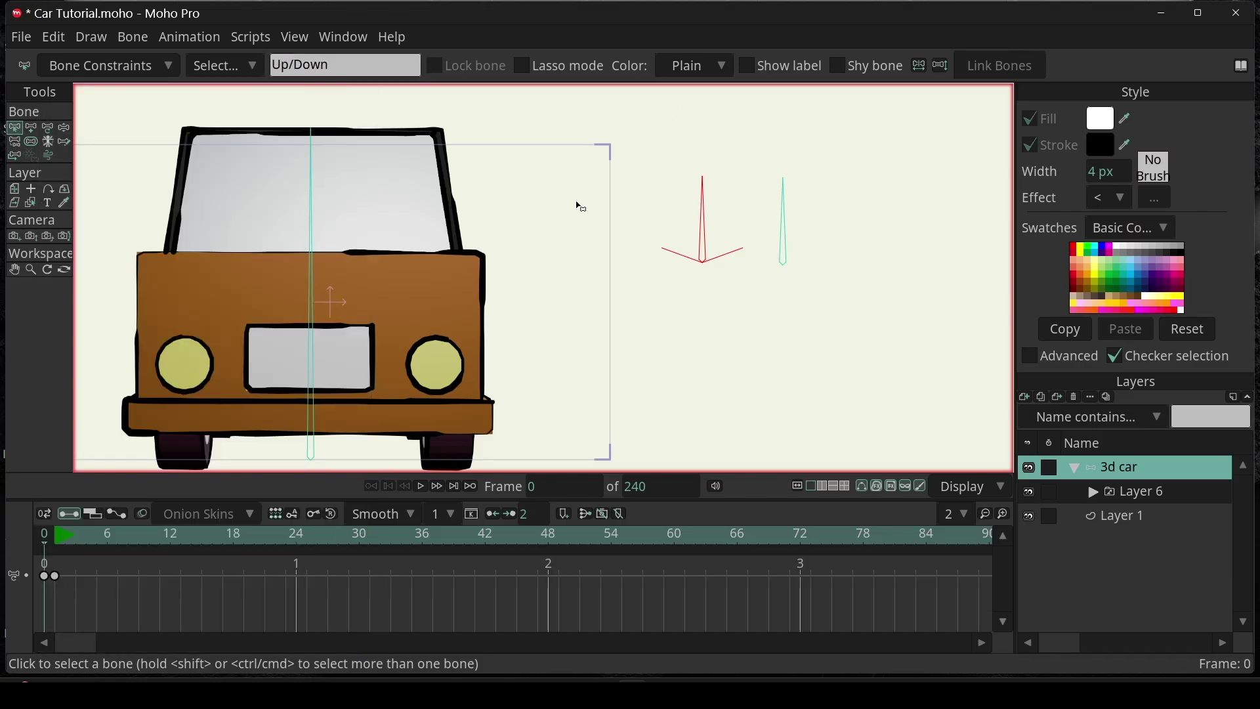
# Step: Create a smart bone action for the Up/Down bone
pyautogui.hotkey('ctrl', 'k')
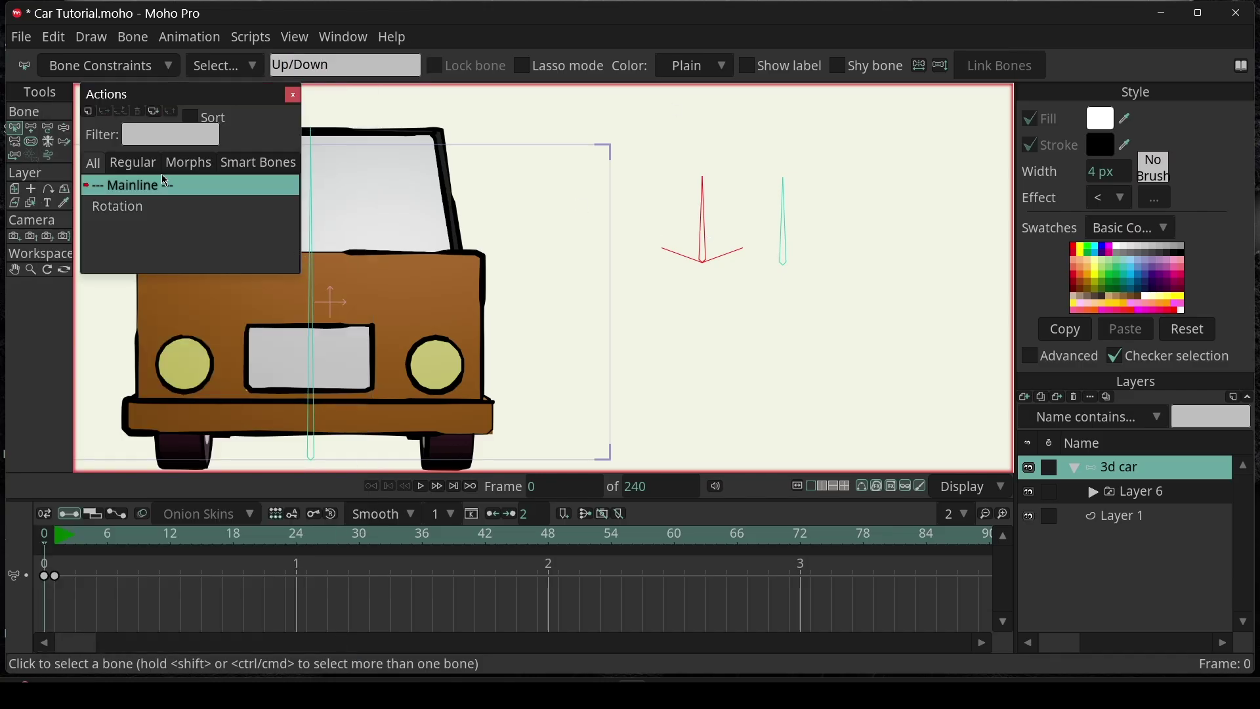
pyautogui.click(88, 112)
pyautogui.click(650, 407)
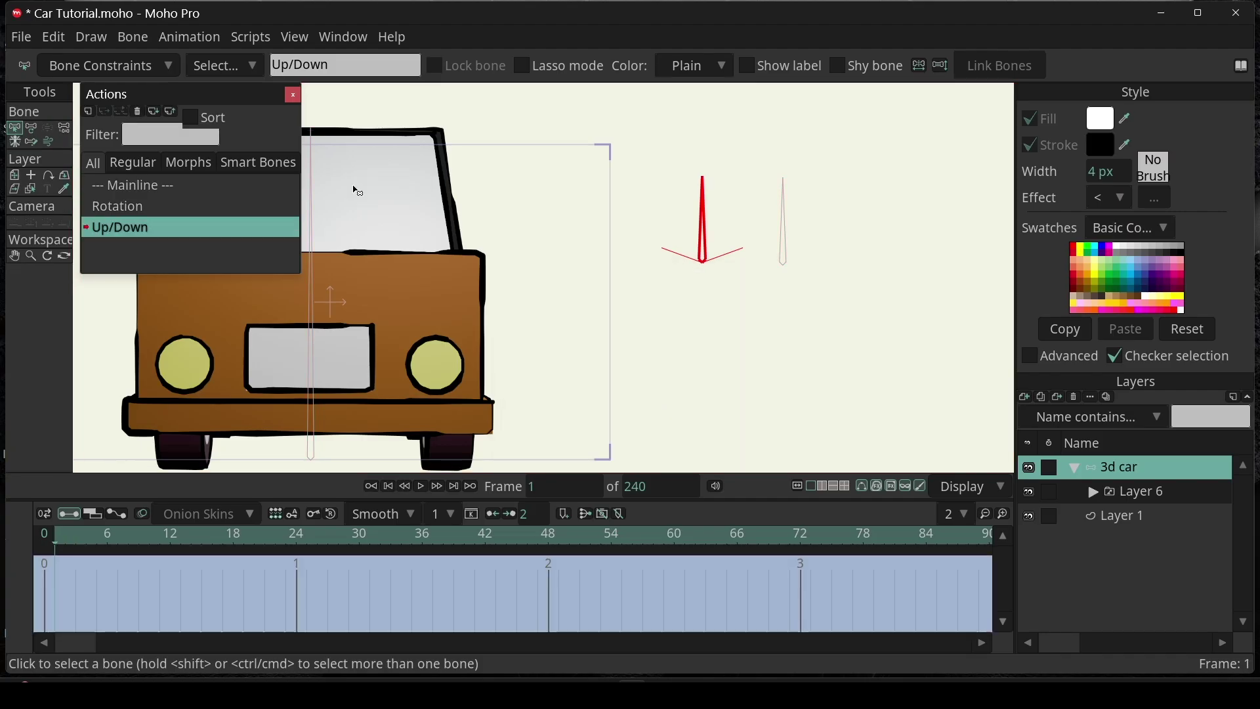
pyautogui.click(293, 95)
# Step: At frame 24 of the Up/Down action, rotate the Up/Down bone clockwise to its 20° limit
pyautogui.moveTo(818, 544); pyautogui.dragTo(296, 542)
pyautogui.click(32, 128)
pyautogui.moveTo(706, 210); pyautogui.dragTo(774, 237)
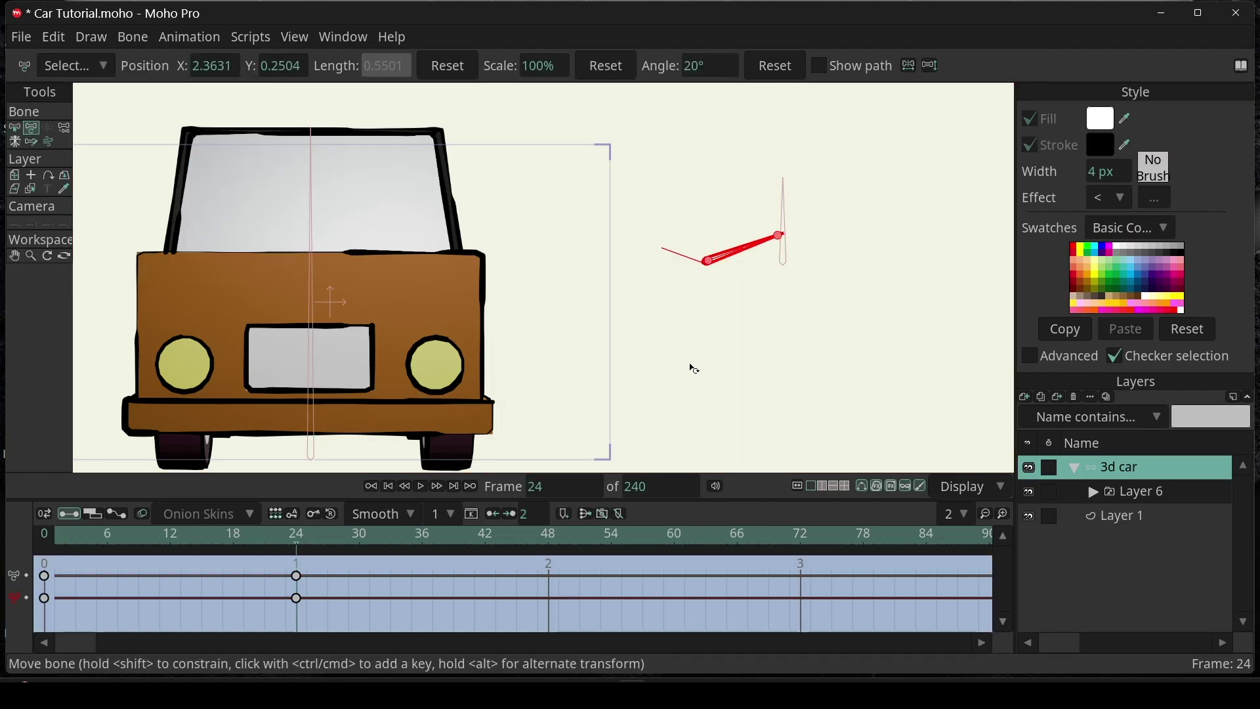
# Step: In the Up/Down action, switch Layer 6 to Move Up 1 at frame 6 and Move Up 2 at frame 12
pyautogui.moveTo(93, 544); pyautogui.dragTo(44, 553)
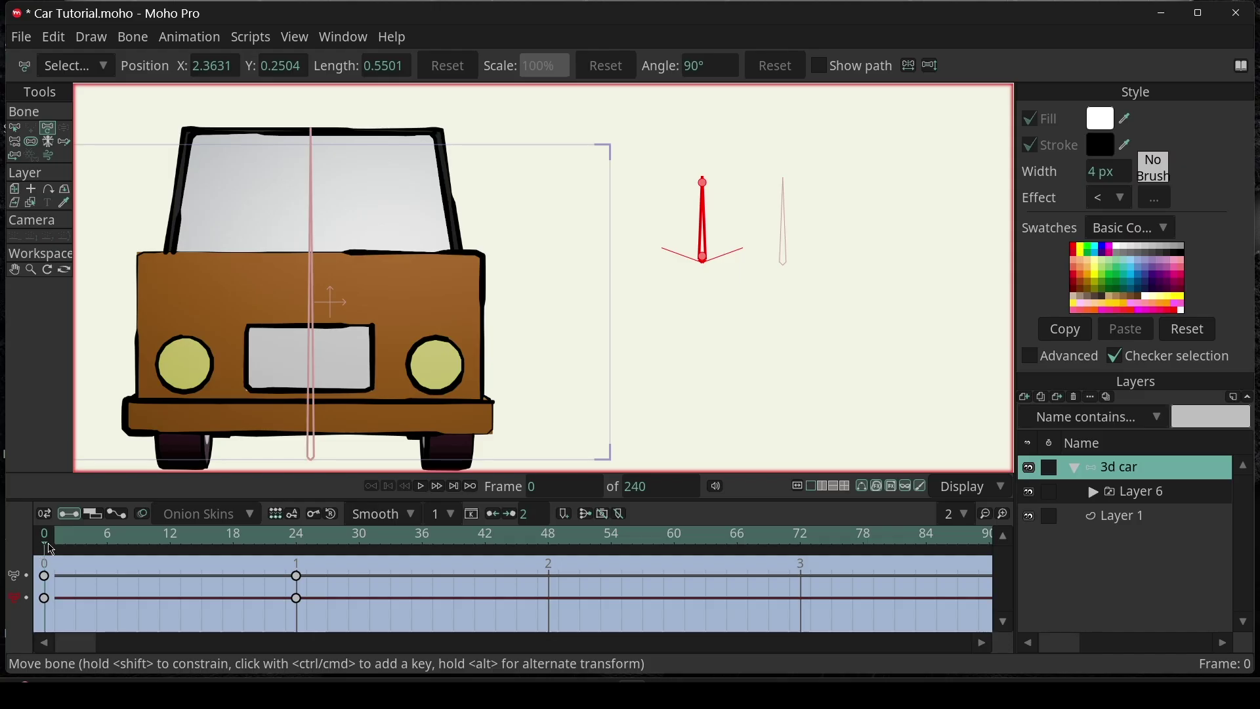
pyautogui.click(115, 545)
pyautogui.click(1127, 498)
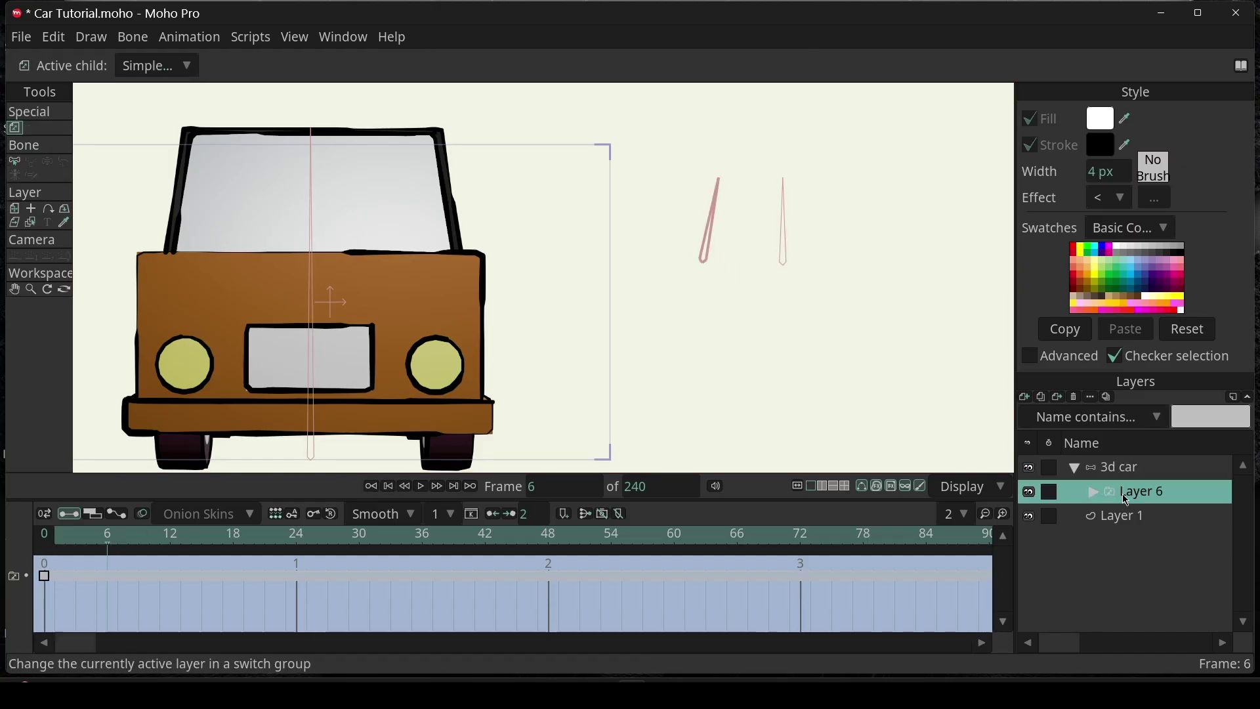
pyautogui.click(152, 66)
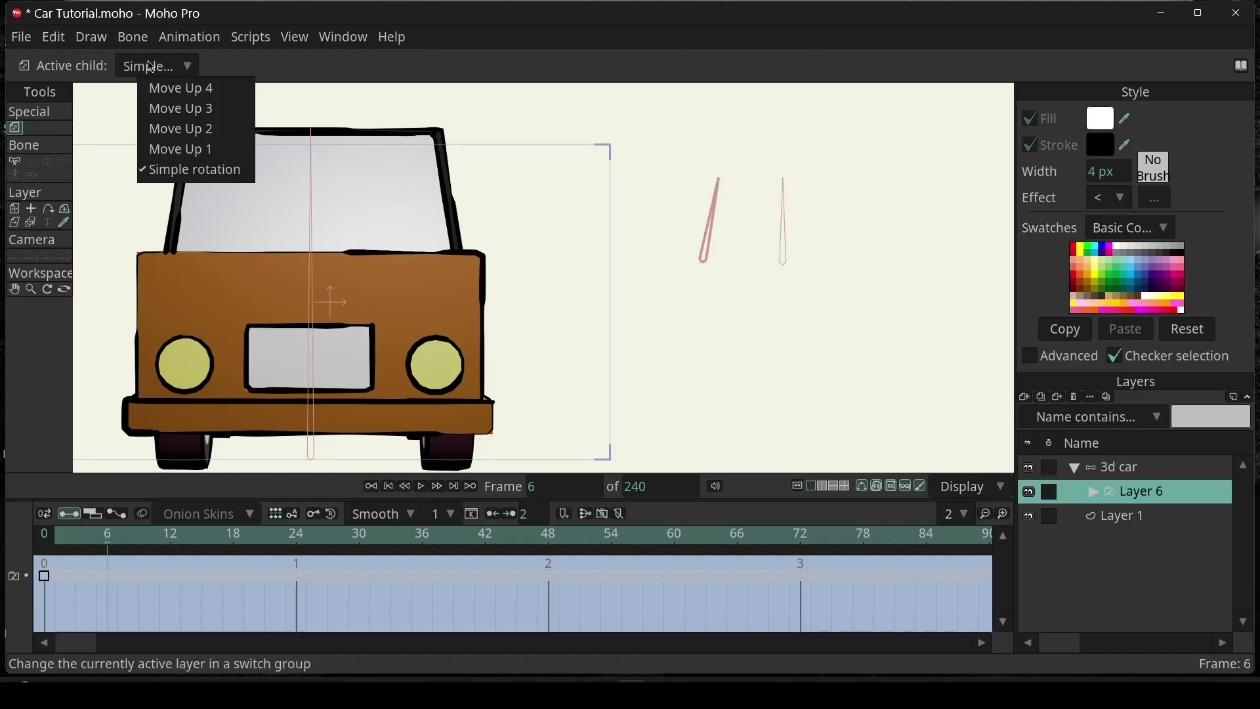
pyautogui.click(182, 150)
pyautogui.click(172, 543)
pyautogui.click(151, 67)
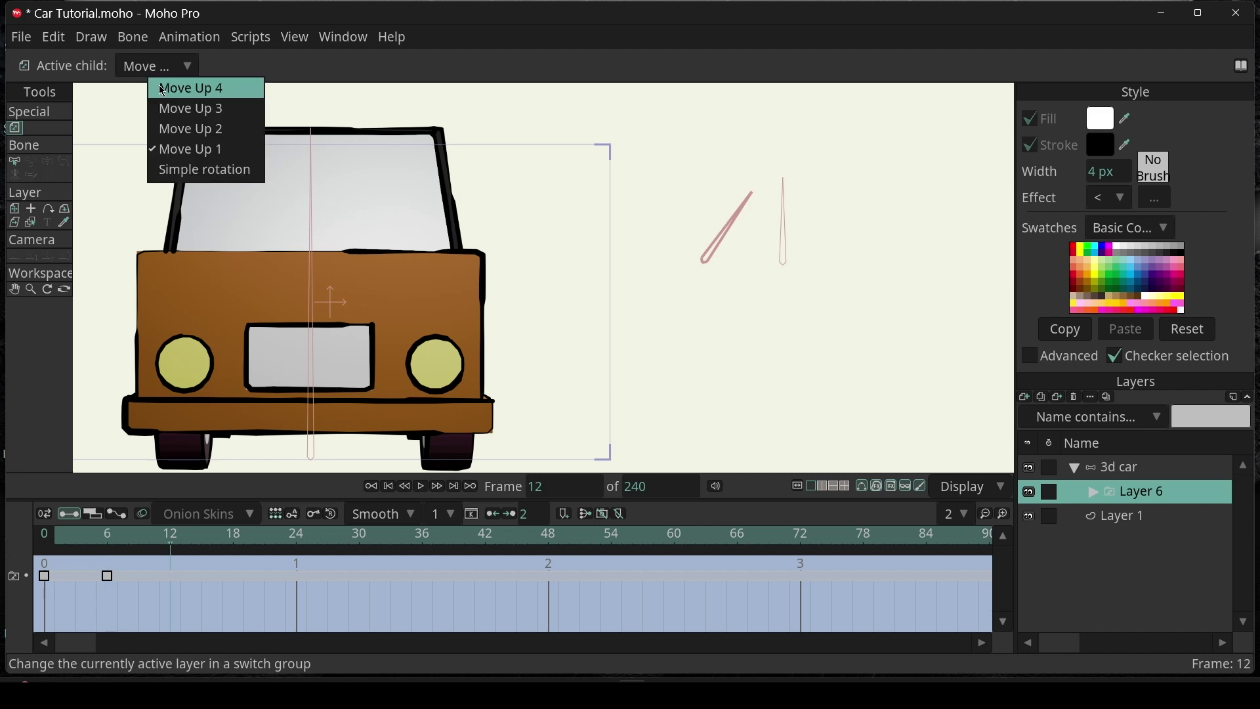
pyautogui.click(178, 127)
# Step: Switch Layer 6 to Move Up 3 at frame 18 and Move Up 4 at frame 24 of the Up/Down action
pyautogui.click(233, 543)
pyautogui.click(151, 66)
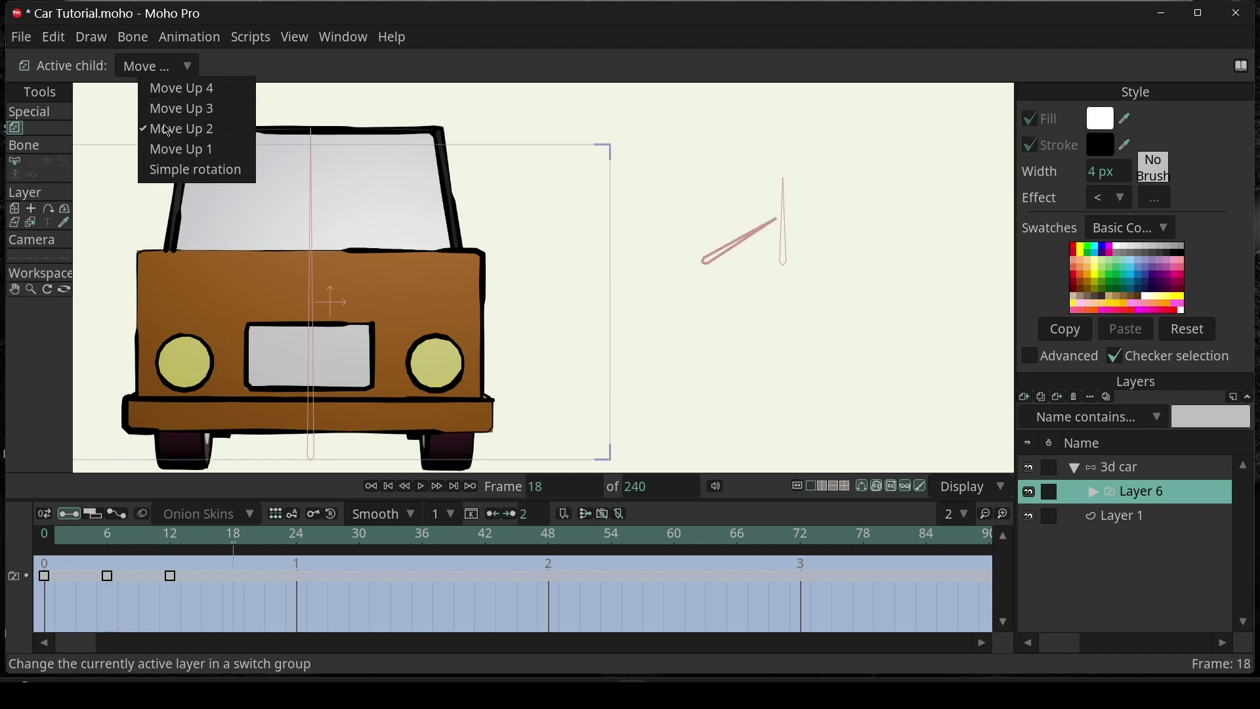
pyautogui.click(201, 108)
pyautogui.click(297, 543)
pyautogui.click(151, 67)
pyautogui.click(180, 89)
pyautogui.scroll(-1, 581, 264)
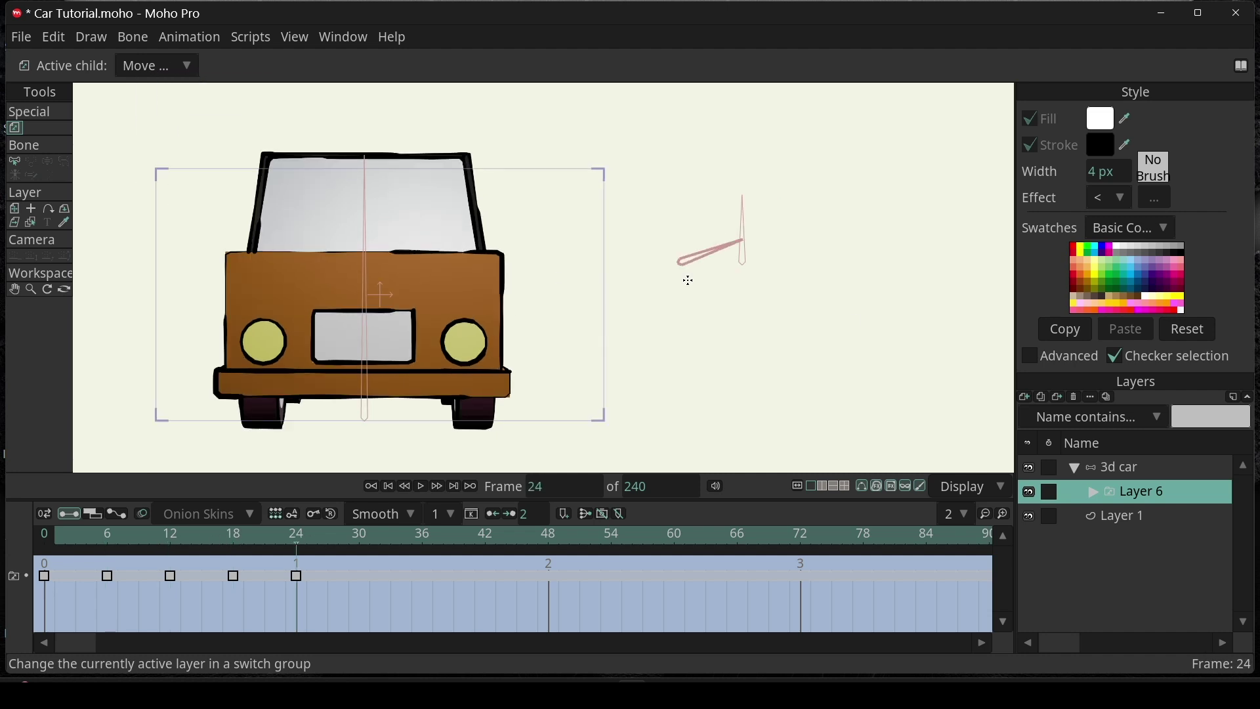
# Step: Return the 3d car layer to the mainline
pyautogui.click(1121, 463)
pyautogui.hotkey('ctrl', 'k')
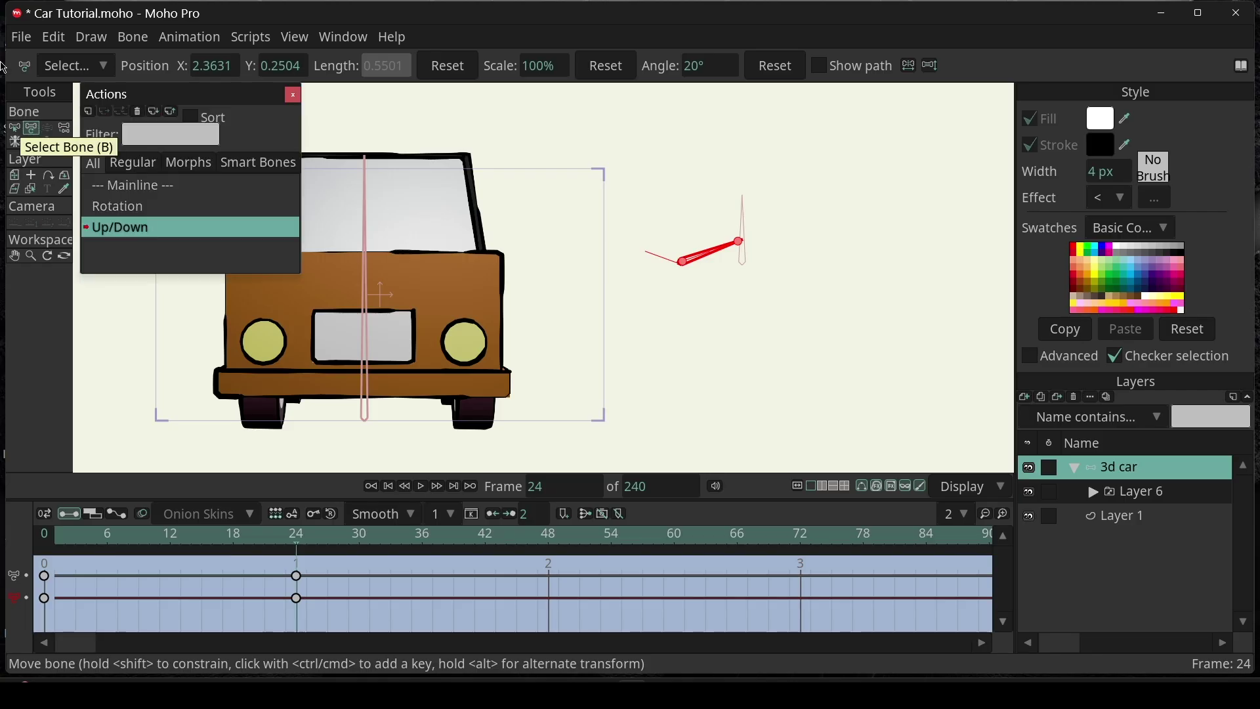
pyautogui.doubleClick(170, 187)
pyautogui.click(293, 94)
# Step: At frame 1 of the mainline, rotate the control bones to test the car's turning and vertical body movement
pyautogui.scroll(-2, 474, 264)
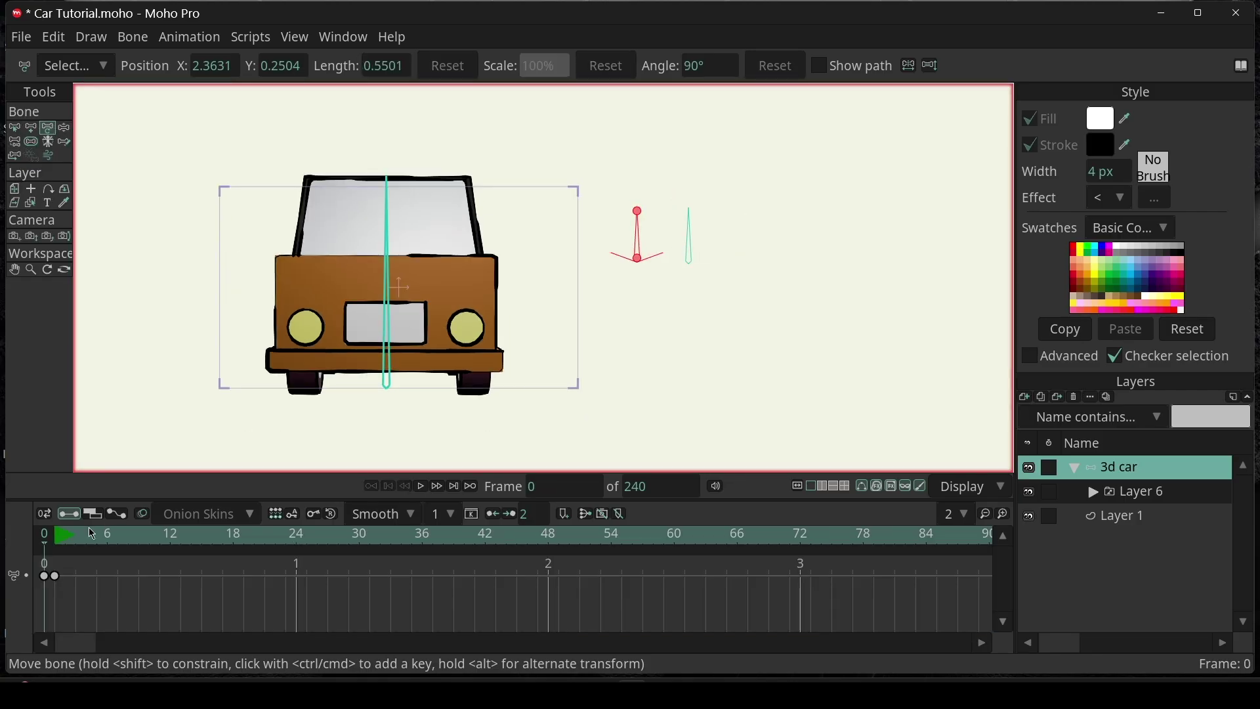
pyautogui.click(55, 534)
pyautogui.scroll(2, 683, 233)
pyautogui.moveTo(694, 236); pyautogui.dragTo(772, 254)
pyautogui.moveTo(780, 302); pyautogui.dragTo(692, 225)
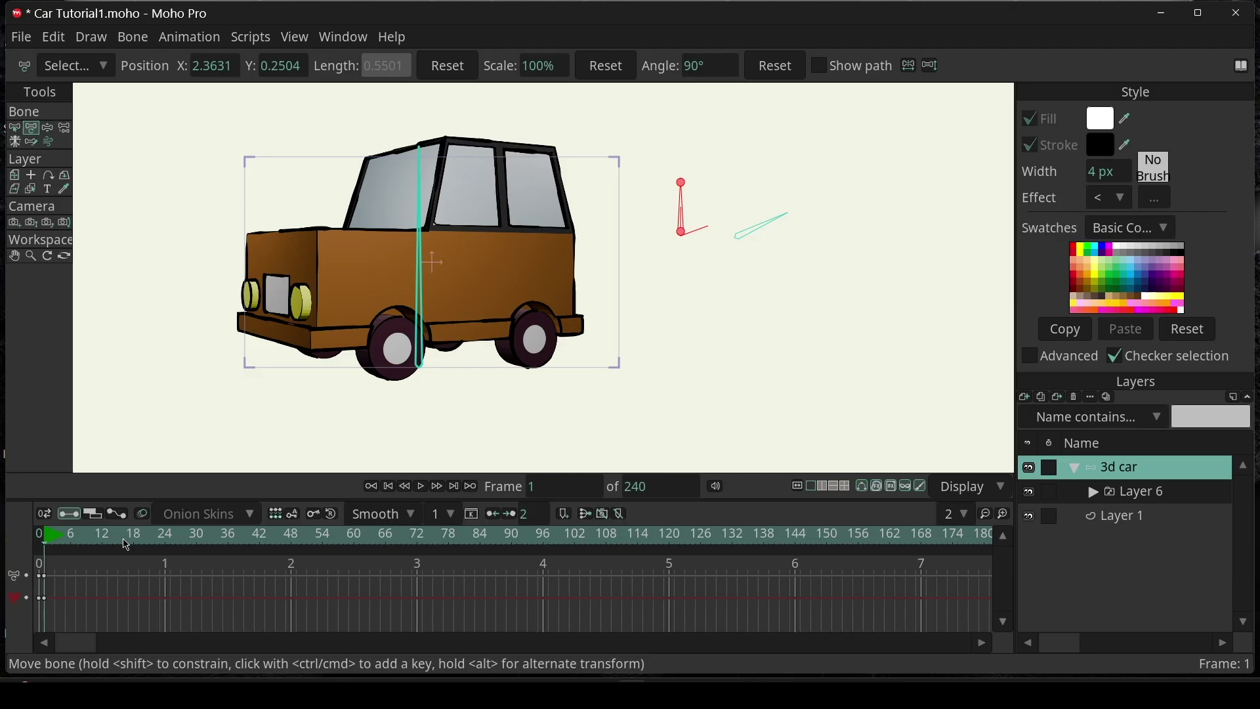
# Step: At frame 0, scale the 3d car layer down and shift it slightly lower
pyautogui.click(34, 539)
pyautogui.click(14, 189)
pyautogui.moveTo(736, 105); pyautogui.dragTo(593, 178)
pyautogui.scroll(2, 431, 289)
pyautogui.moveTo(477, 282); pyautogui.dragTo(477, 299)
pyautogui.click(18, 141)
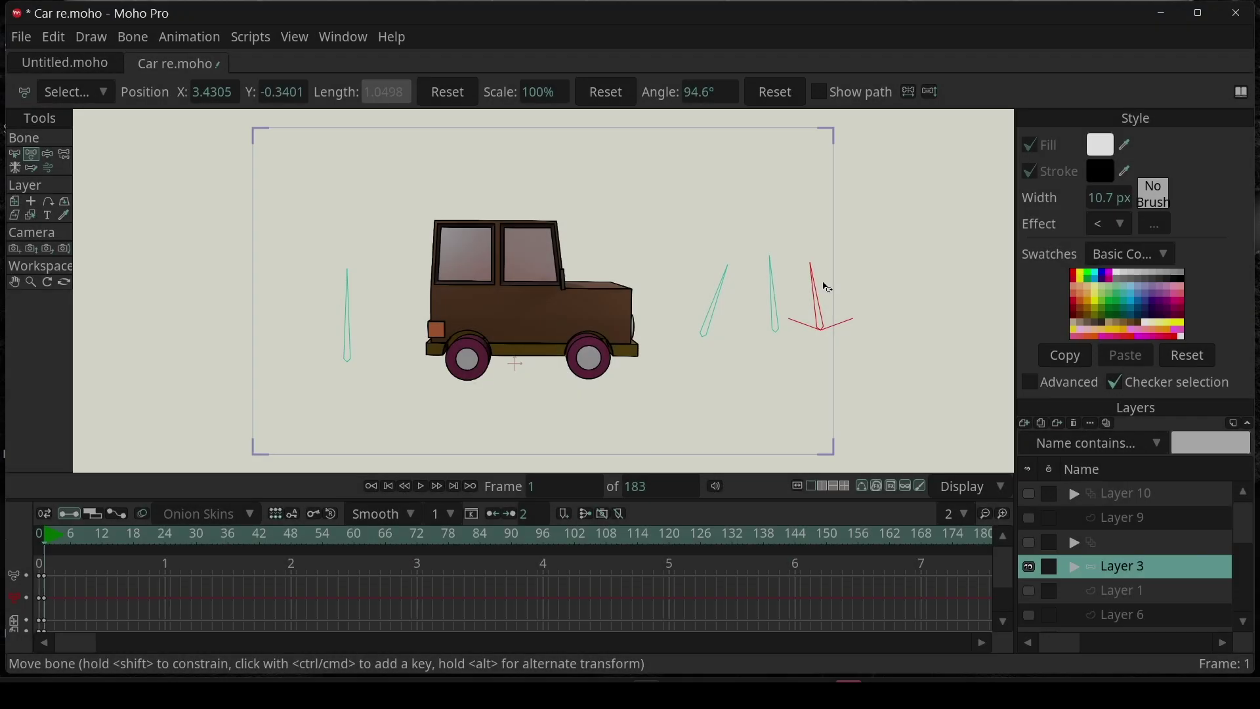
# Step: In the Car re.moho project, rotate the Layer 3 control bones at frame 1 to try out the car's turning and body movement
pyautogui.moveTo(822, 284); pyautogui.dragTo(846, 315)
pyautogui.moveTo(492, 322); pyautogui.dragTo(781, 246)
pyautogui.moveTo(768, 294); pyautogui.dragTo(816, 305)
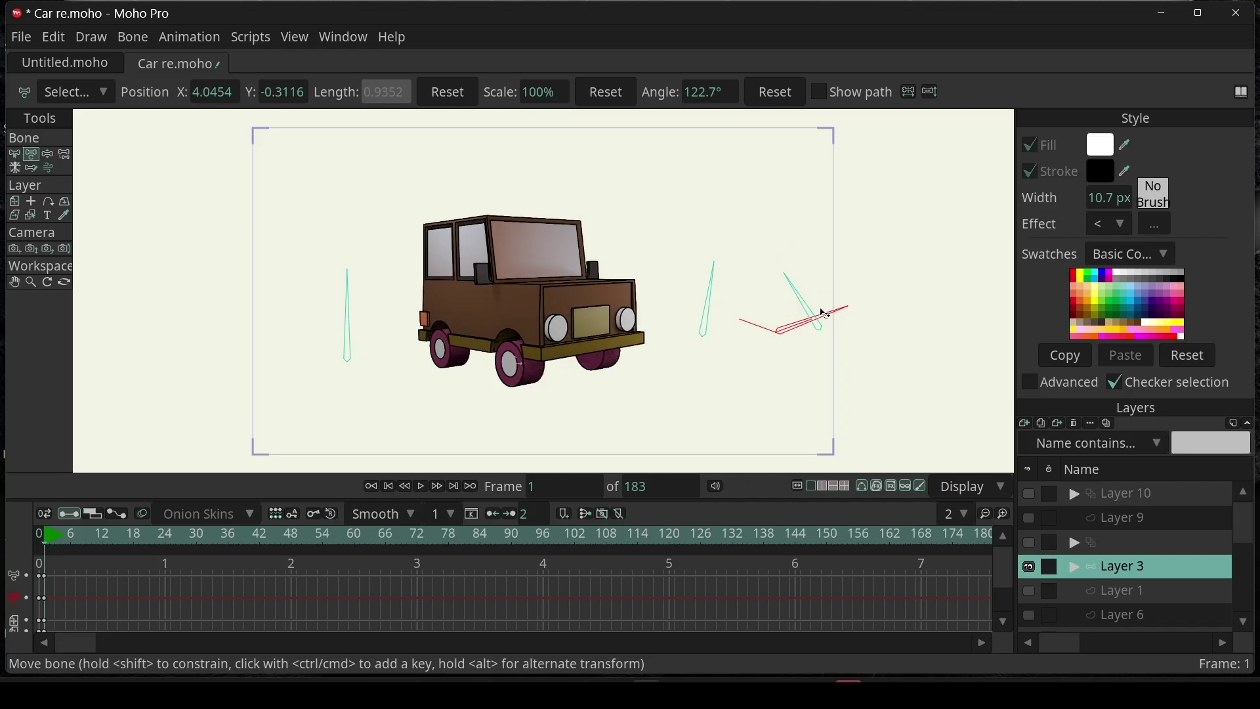
pyautogui.click(821, 313)
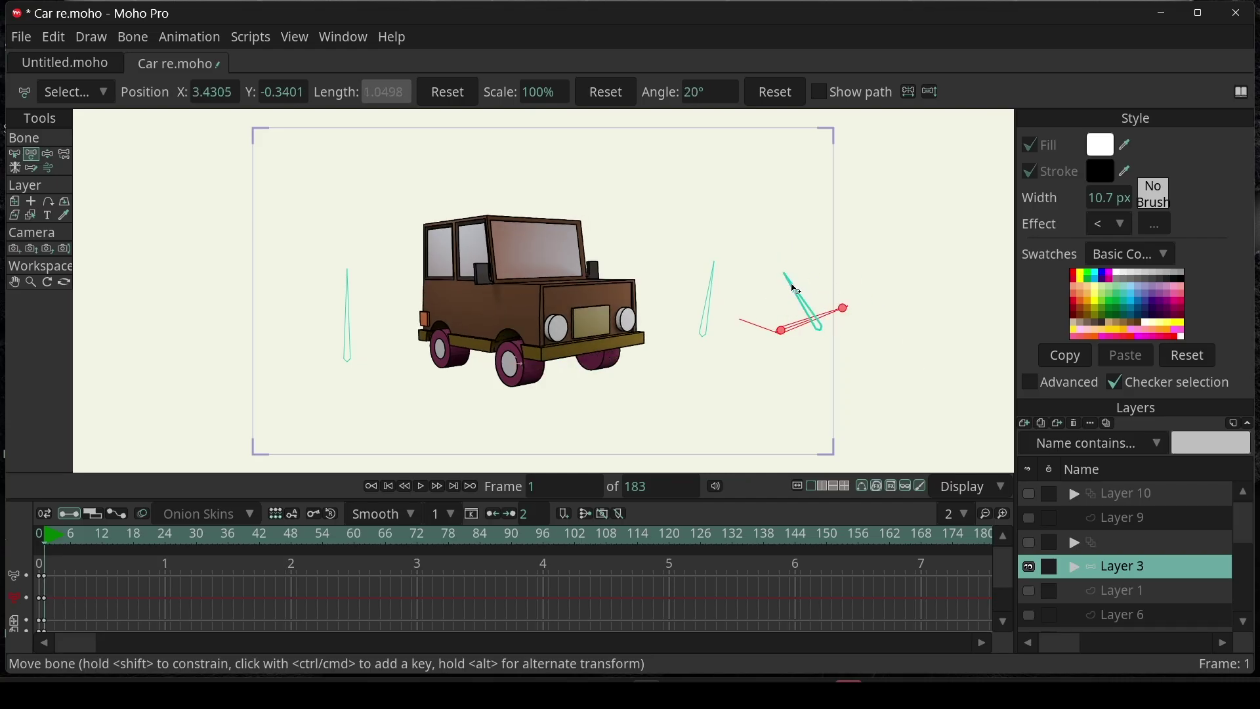
pyautogui.click(793, 287)
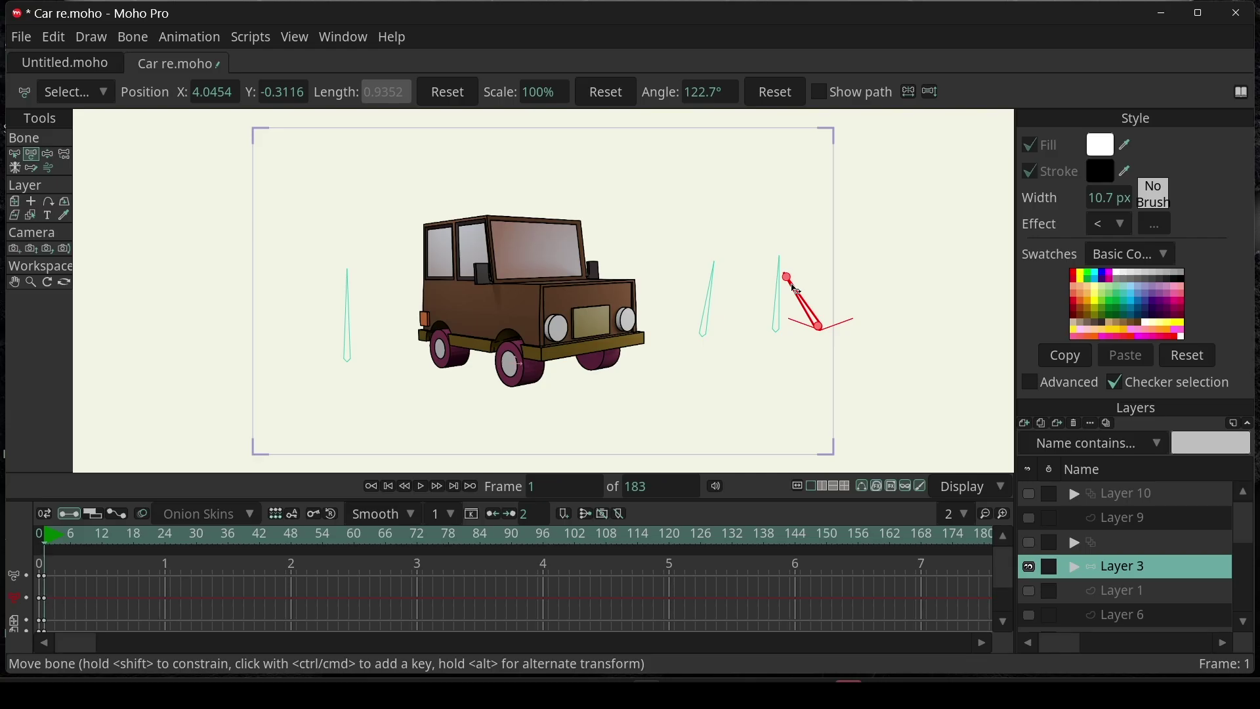